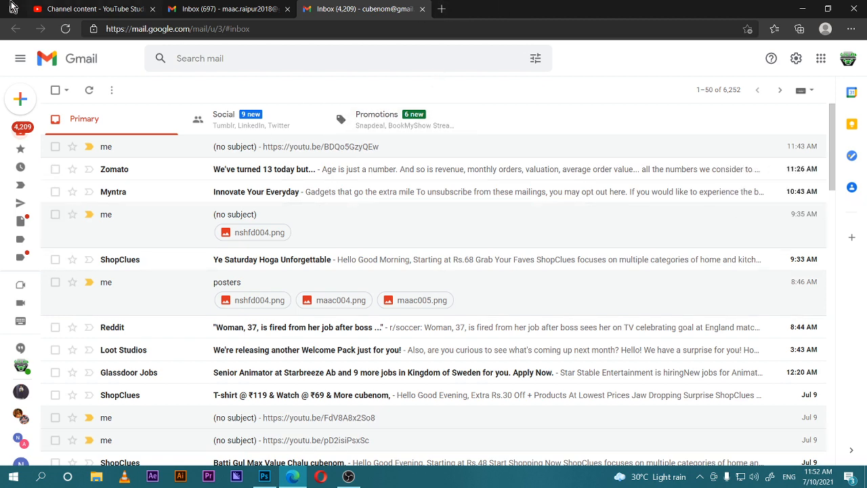
left_click(92, 9)
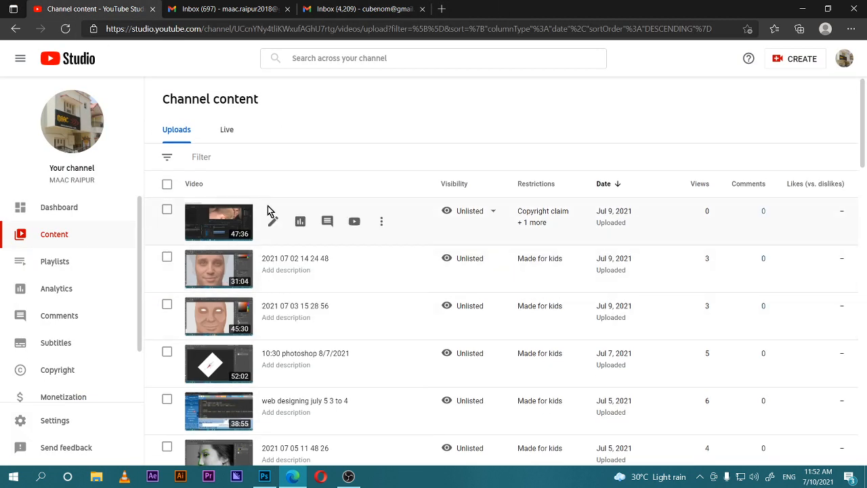
left_click(784, 59)
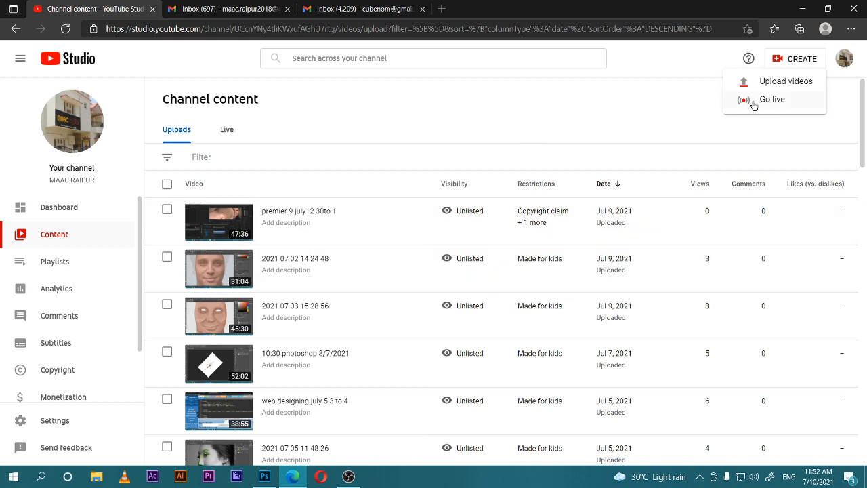
left_click(762, 83)
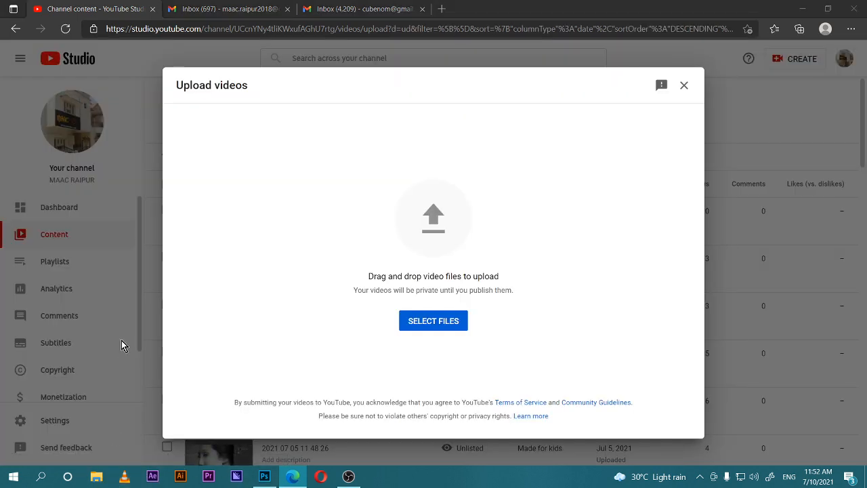
Open the Videos folder in File Explorer to find the class recordings
key("super+e")
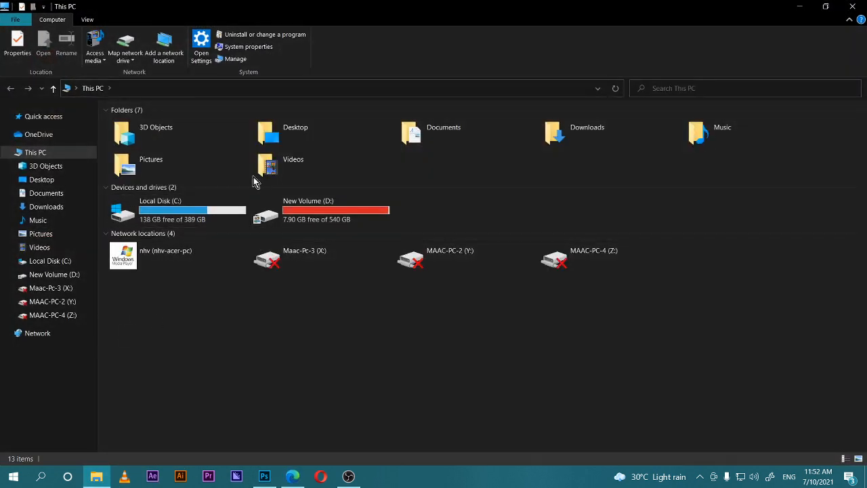
left_click(283, 162)
double_click(283, 163)
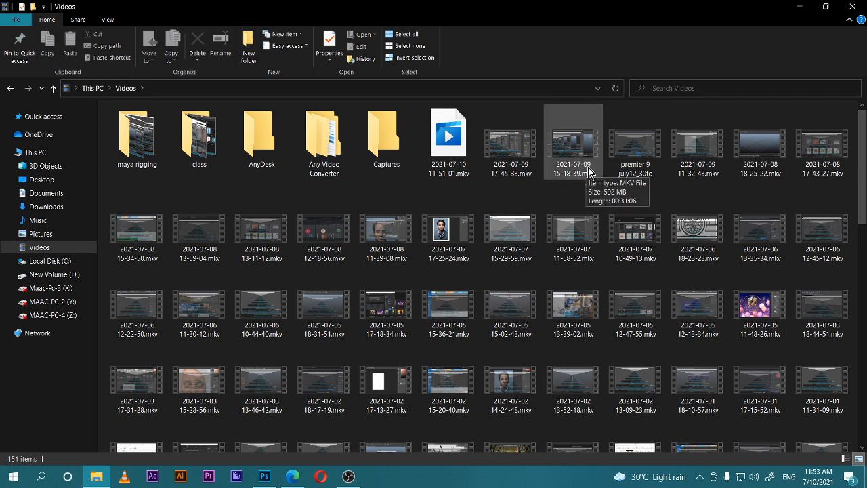
Open the recording premier 9 july12_30to 1.mkv in the video player and close it
left_click(627, 158)
double_click(623, 160)
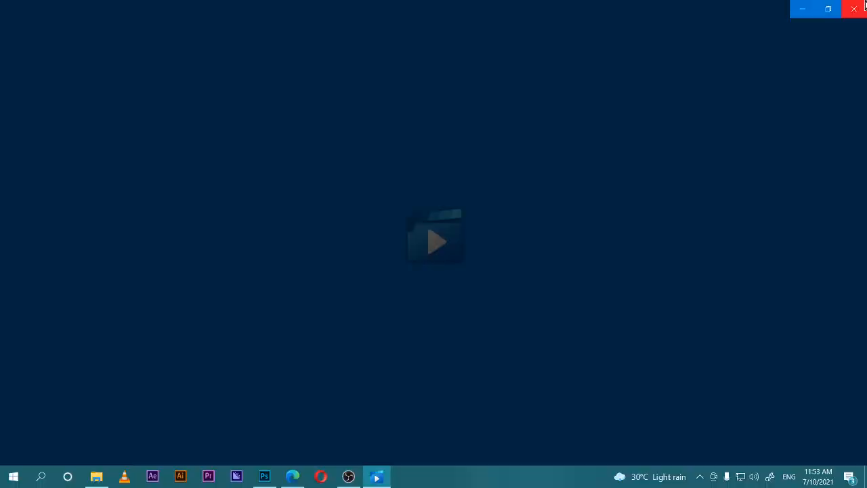
left_click(852, 7)
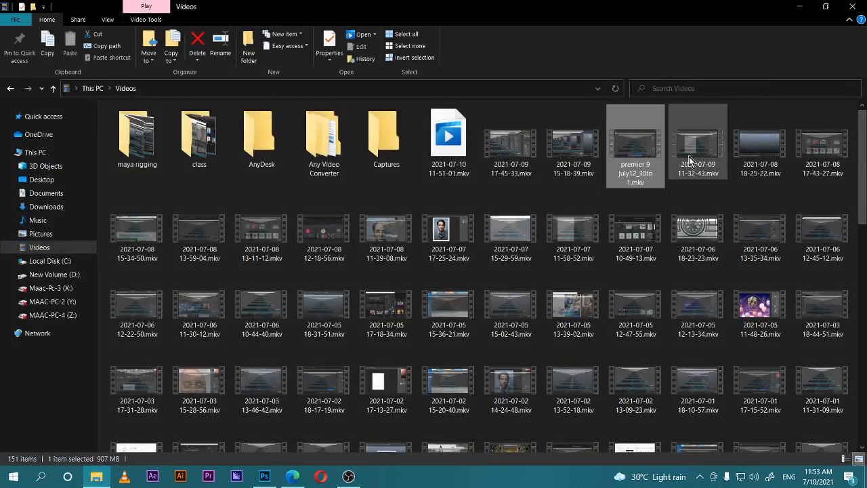
double_click(685, 164)
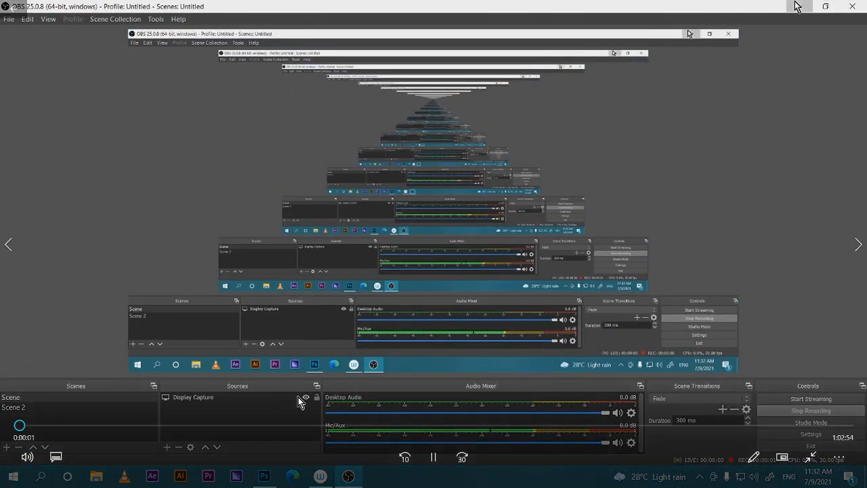
left_click(136, 424)
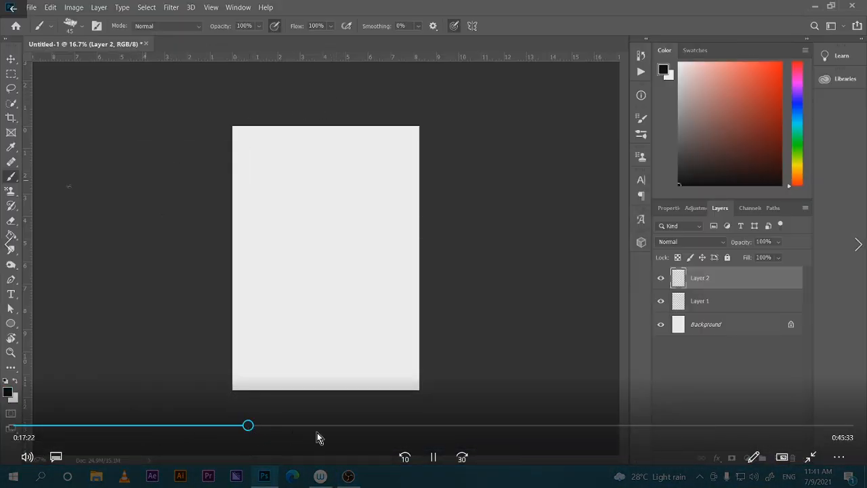
left_click(400, 425)
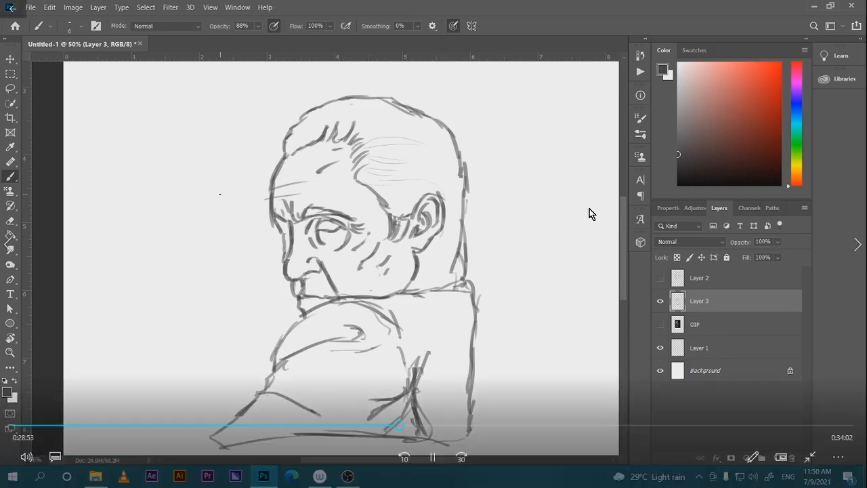
key("Escape")
left_click(852, 8)
left_click_drag(688, 178, 403, 229)
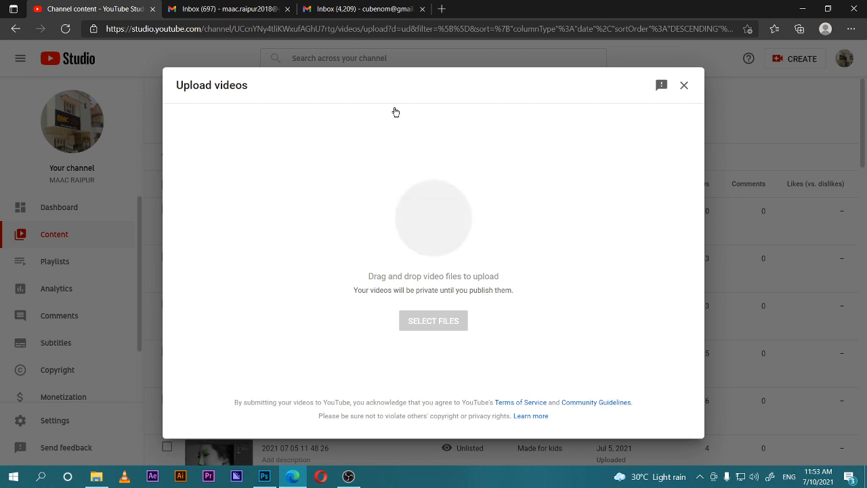
Replace the video's default title with "photoshop_9july 11:30-12:30"
left_click_drag(304, 222, 153, 185)
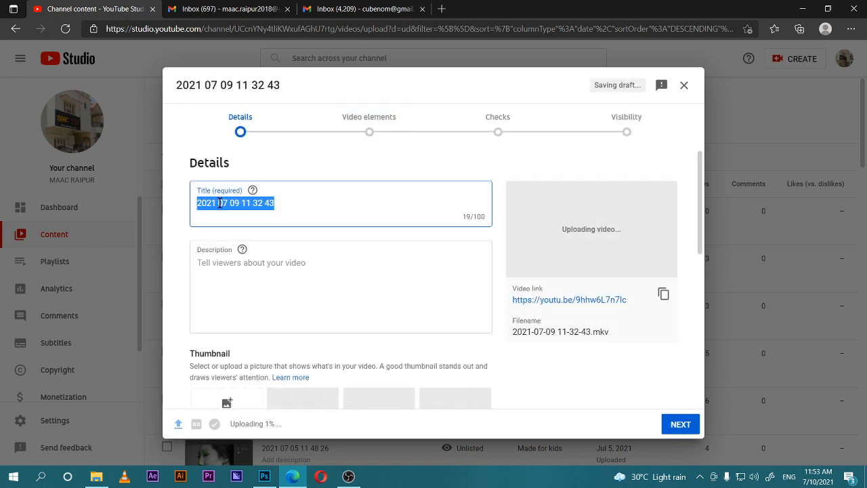
type("photoshop")
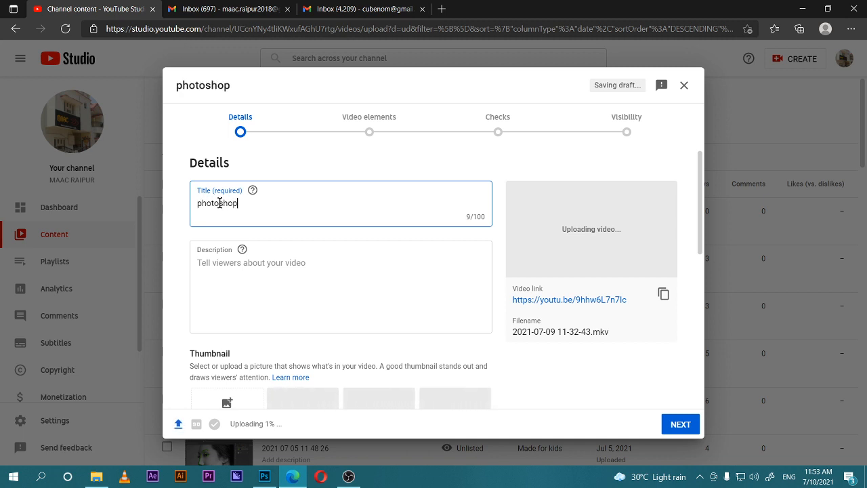
type("_")
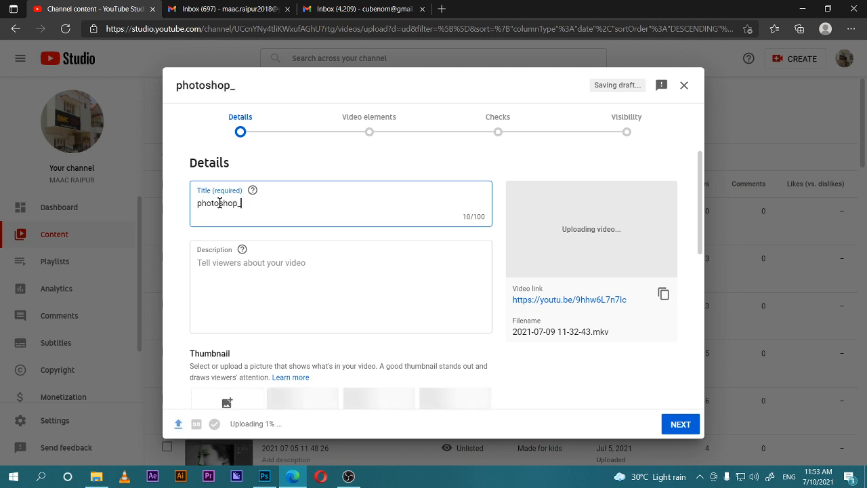
type("9july ps")
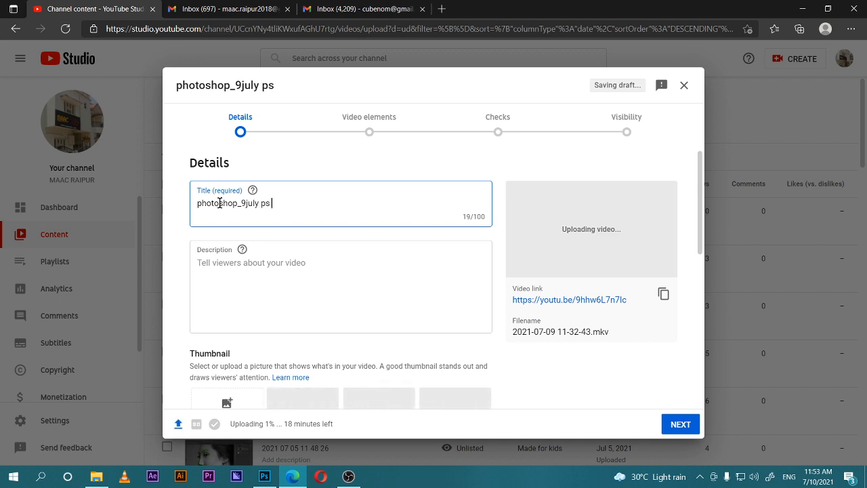
key("BackSpace")
key("BackSpace")
type("12")
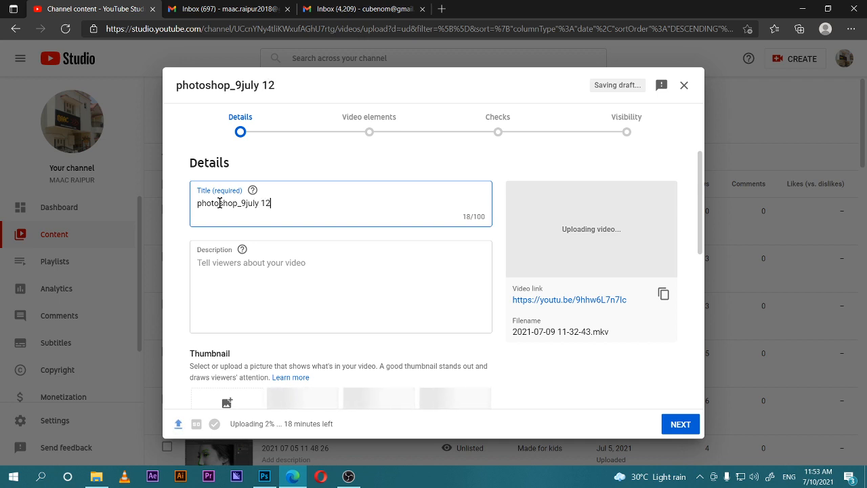
key("BackSpace")
key("BackSpace")
type("11:30")
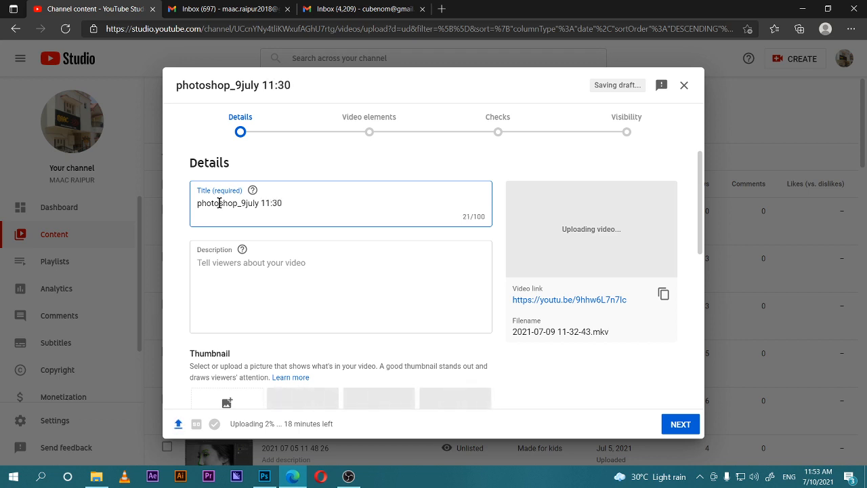
type("-12")
type(":30")
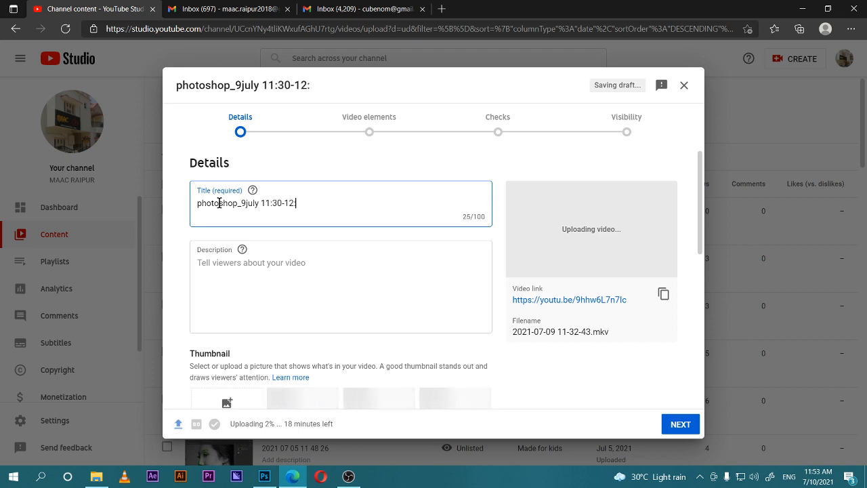
Add the video to the "11 to 12 ps" playlist
scroll(337, 361, "down", 3)
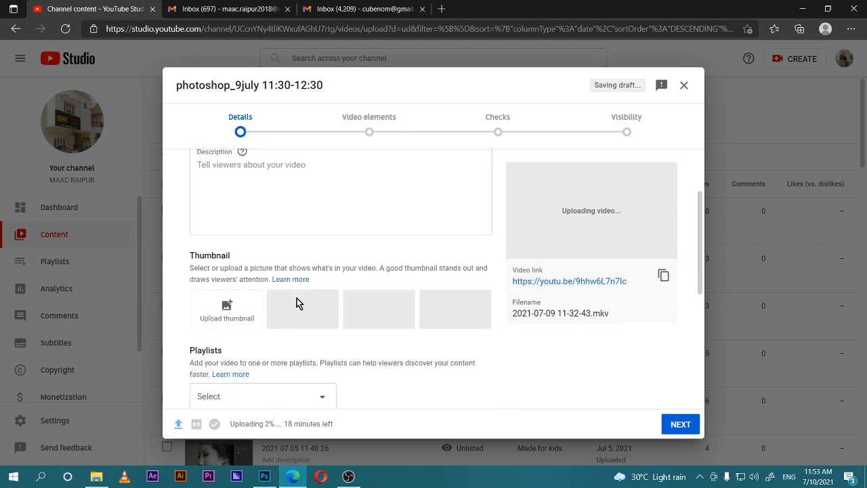
left_click(234, 296)
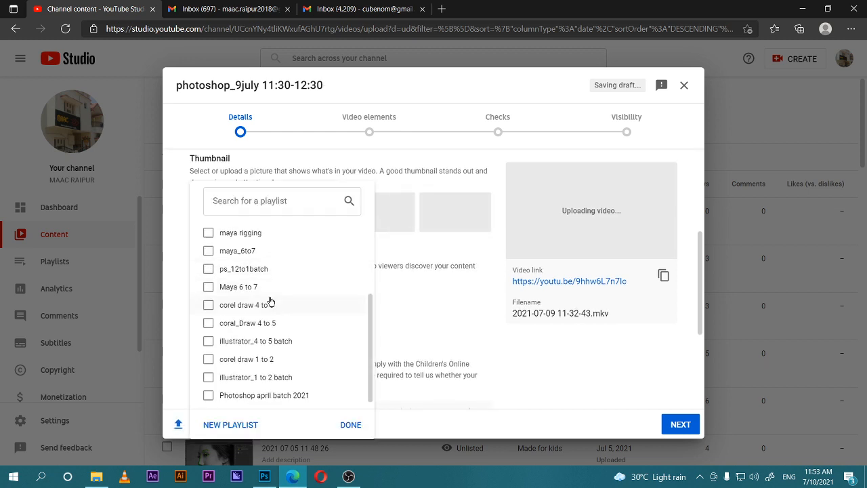
scroll(271, 303, "up", 2)
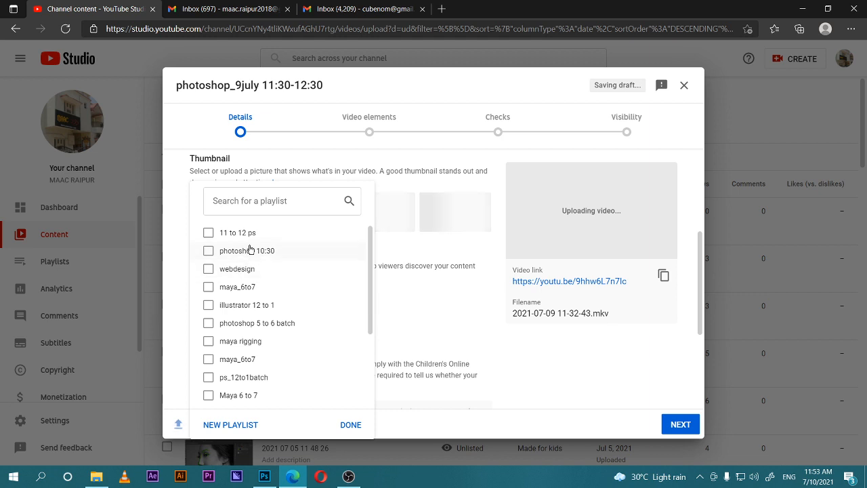
left_click(226, 234)
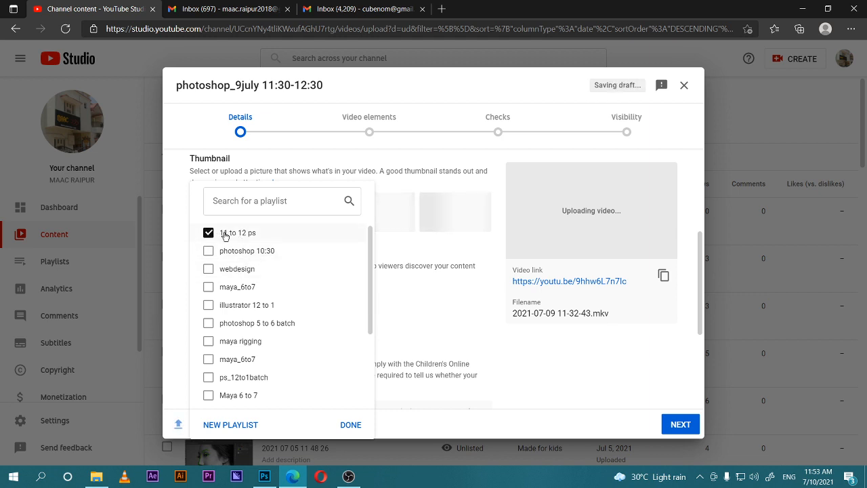
left_click(350, 425)
Mark the video as made for kids and expand the additional detail settings
scroll(352, 318, "down", 3)
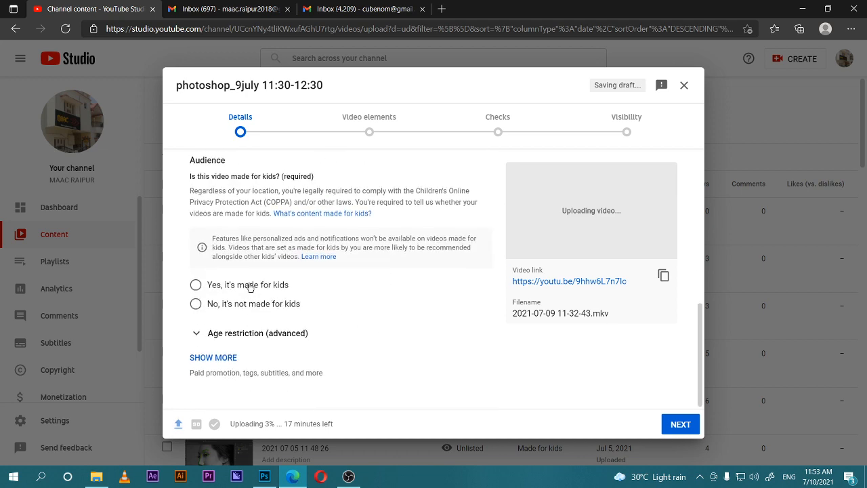
left_click_drag(250, 284, 207, 285)
left_click(287, 386)
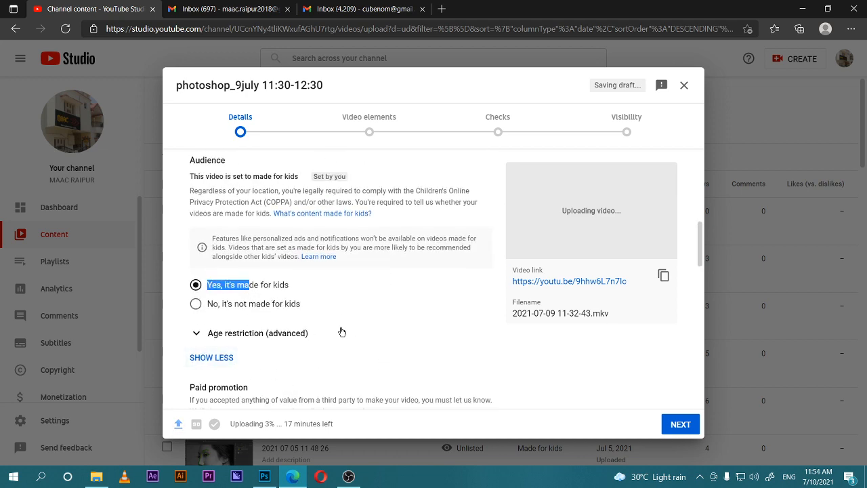
Set the video language to Hindi
scroll(341, 333, "down", 6)
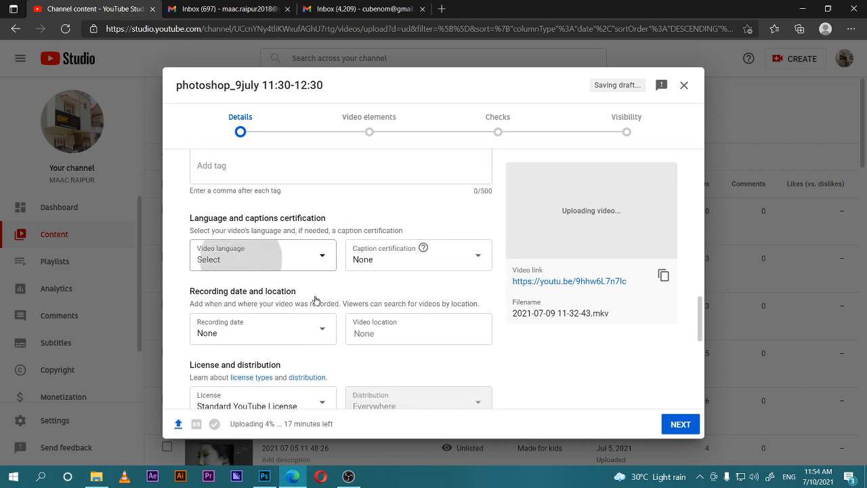
left_click(271, 256)
scroll(281, 169, "down", 4)
scroll(279, 161, "down", 6)
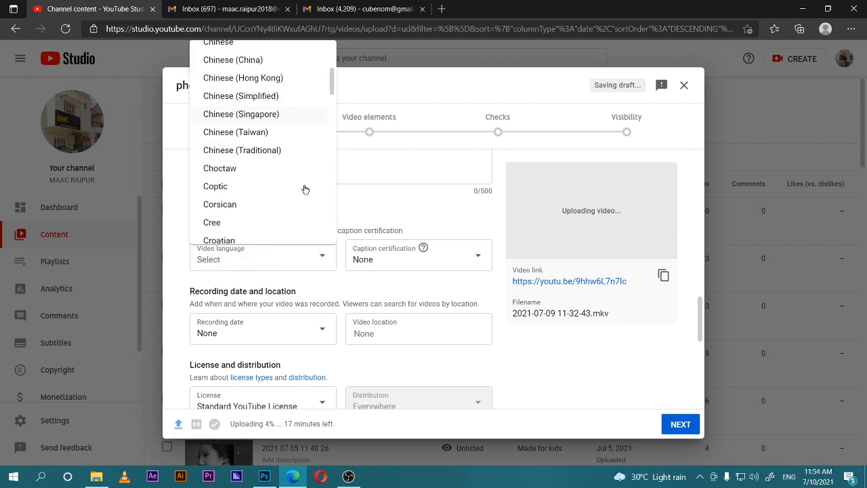
left_click_drag(333, 89, 333, 120)
left_click(271, 230)
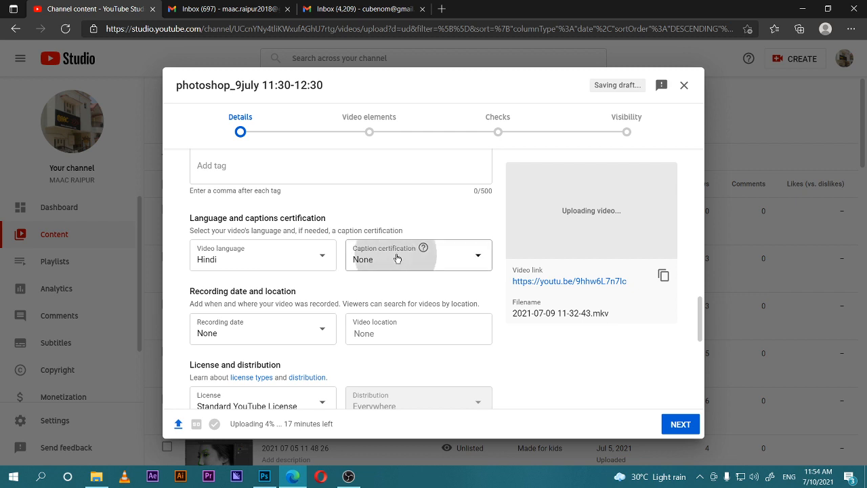
Set the recording date to Jul 9, 2021 and the video location to Raipur, Chhattisgarh
left_click(434, 251)
scroll(244, 309, "down", 1)
left_click(244, 309)
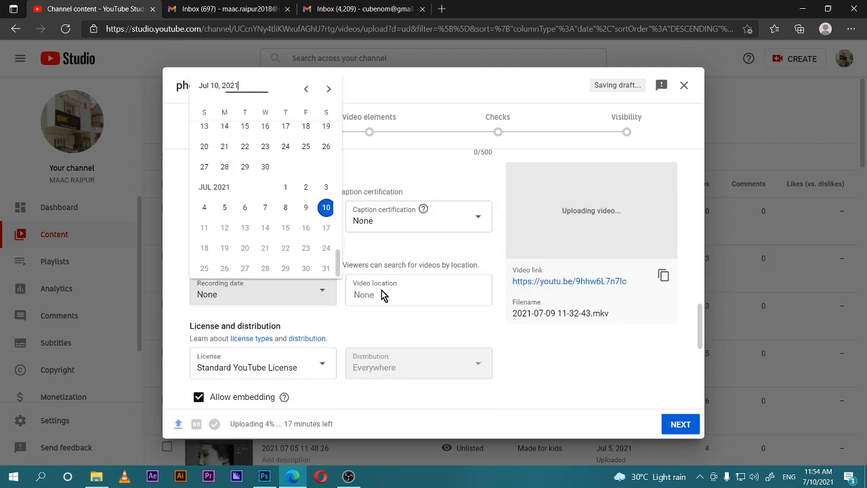
left_click(305, 209)
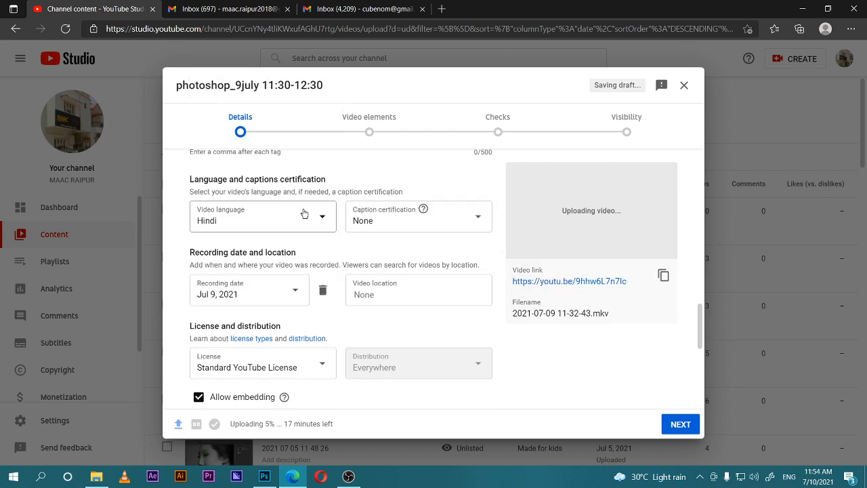
left_click(399, 298)
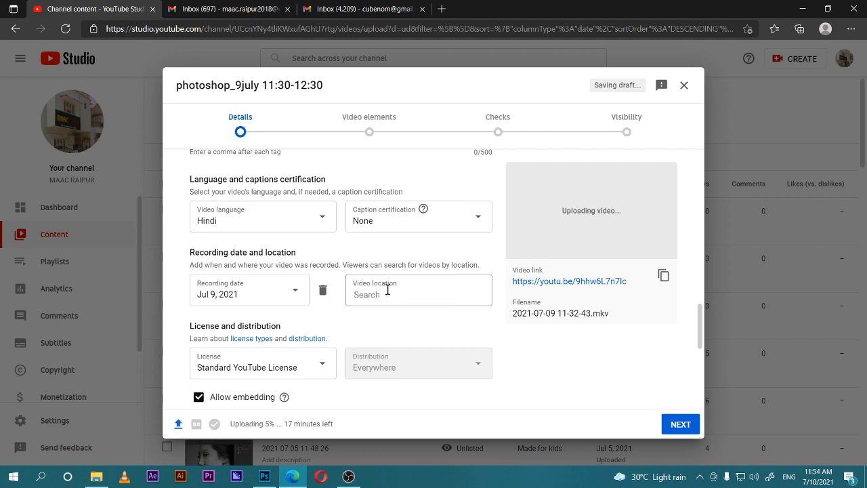
type("raipur")
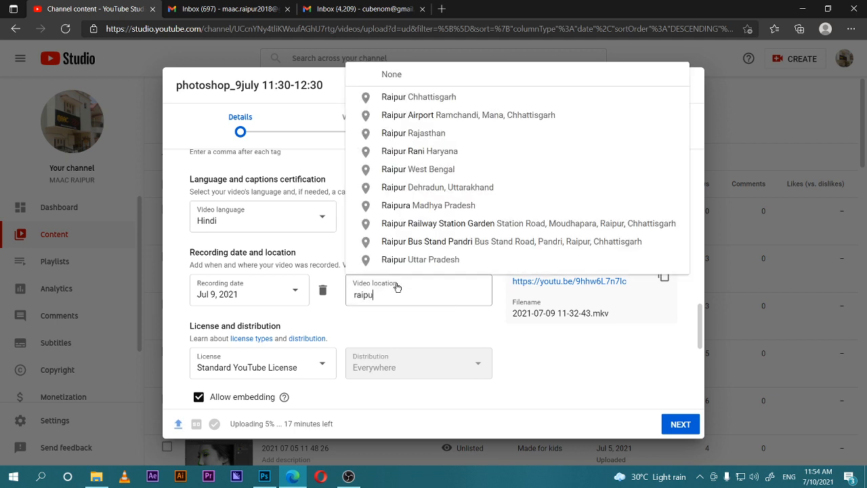
left_click(409, 97)
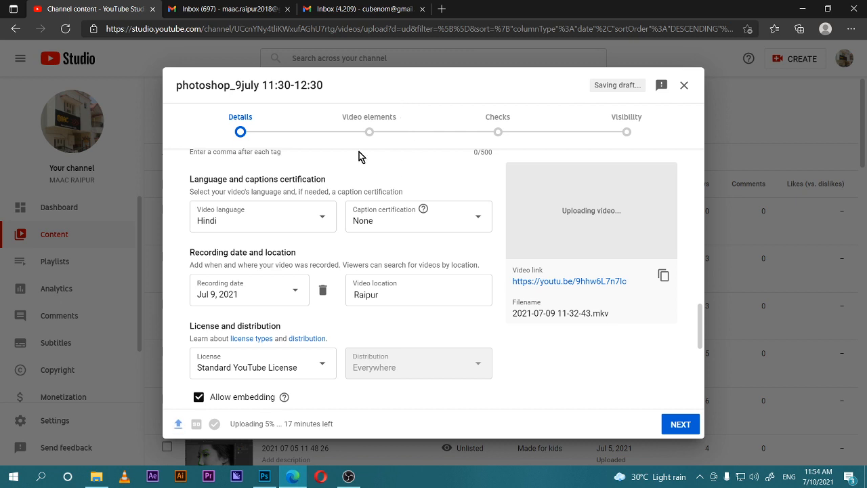
Set the video's category to Education
scroll(359, 264, "down", 4)
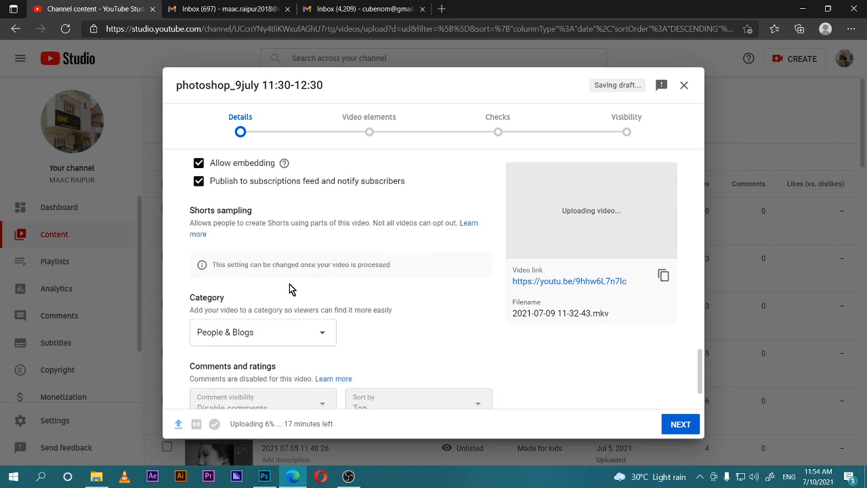
scroll(289, 290, "down", 1)
left_click(284, 276)
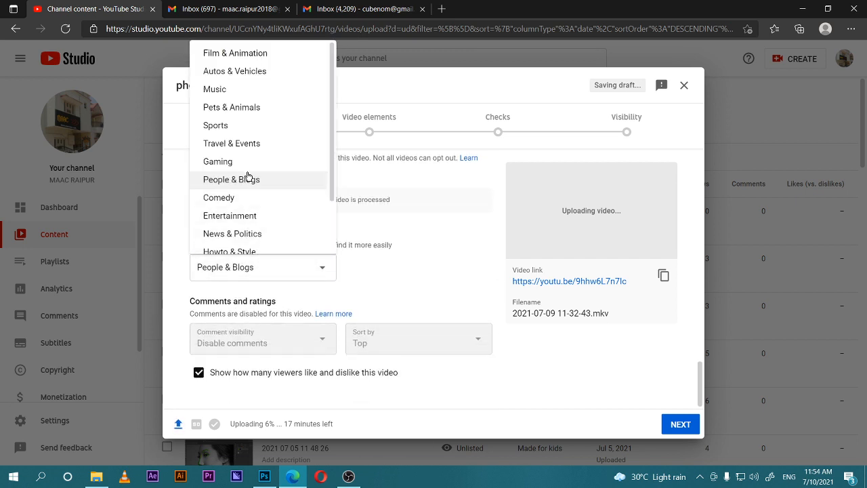
scroll(256, 173, "down", 1)
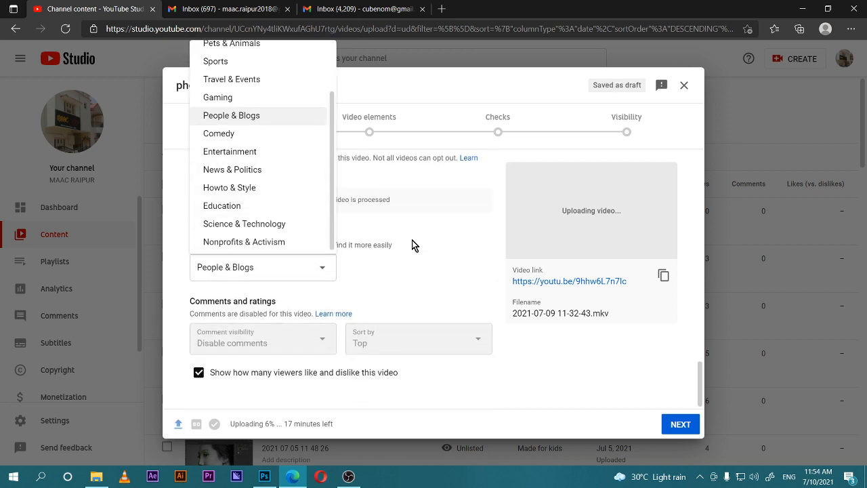
left_click(285, 208)
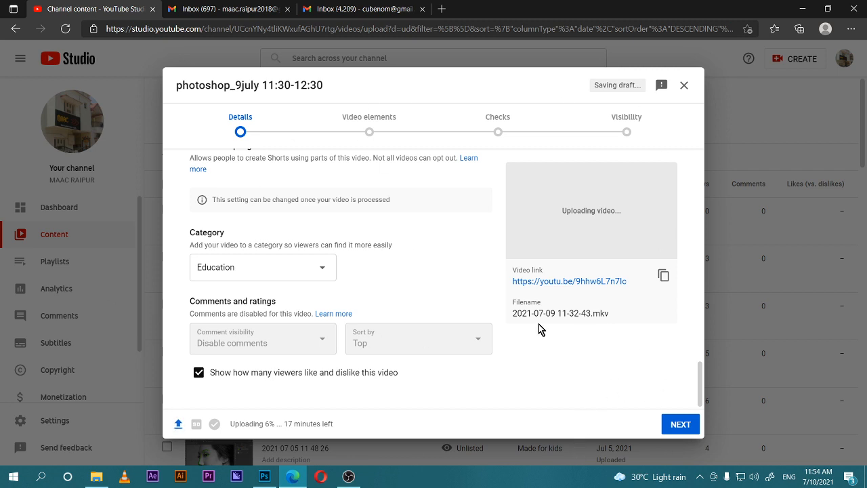
Continue through the video elements and checks stages, set the video's visibility to Unlisted, and save it
left_click(680, 425)
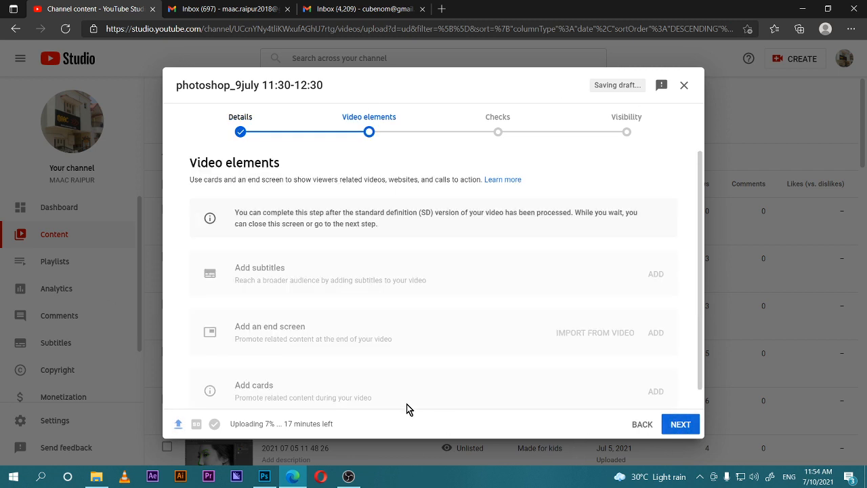
left_click(678, 426)
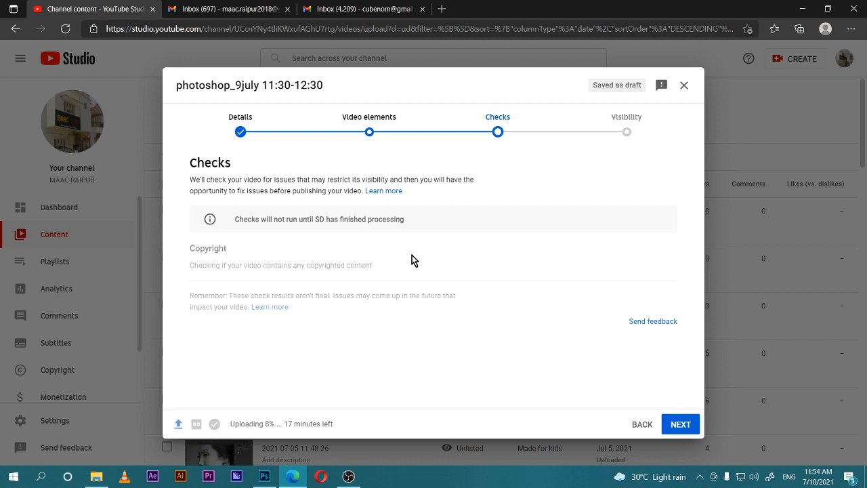
left_click(677, 426)
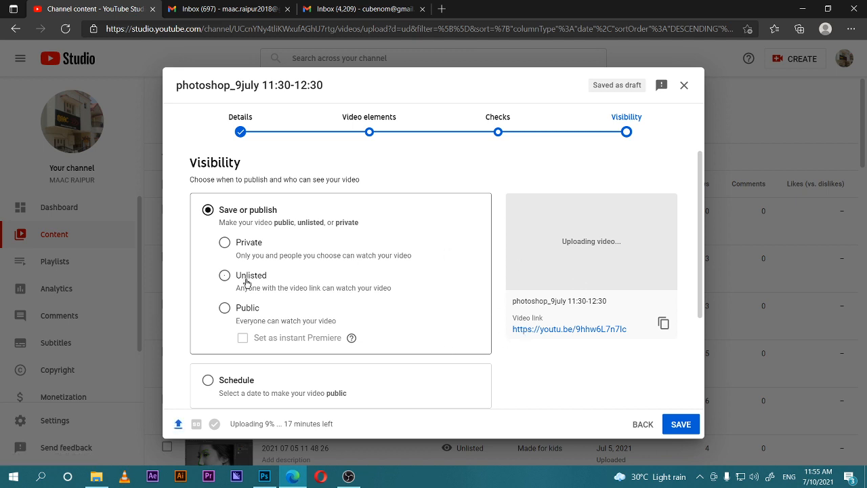
left_click(225, 275)
scroll(381, 324, "down", 2)
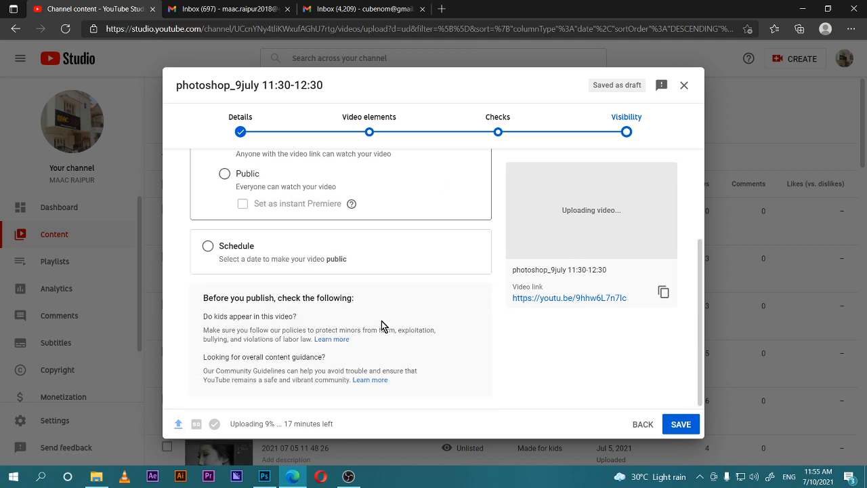
left_click(680, 423)
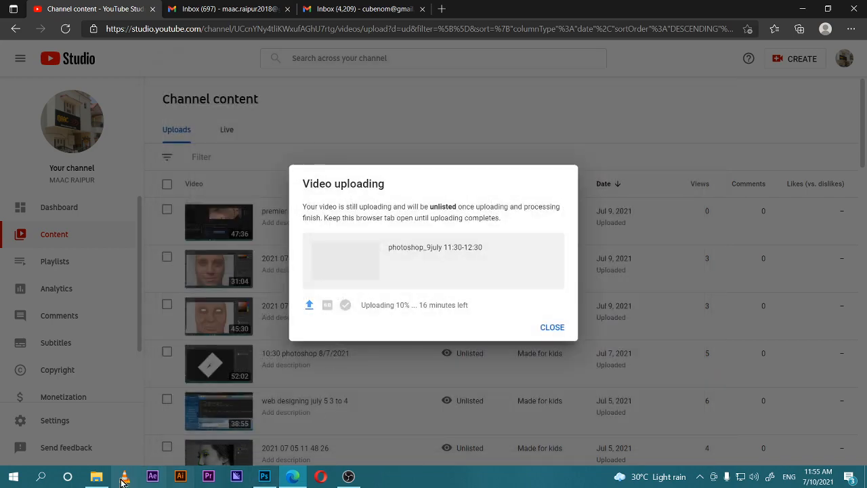
left_click(97, 476)
scroll(600, 145, "up", 1)
left_click(520, 157)
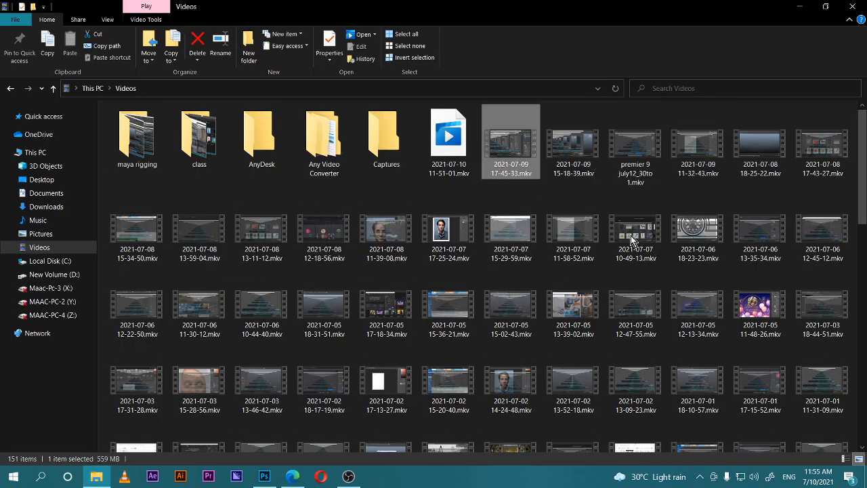
scroll(714, 321, "down", 5)
left_click(508, 403, "shift")
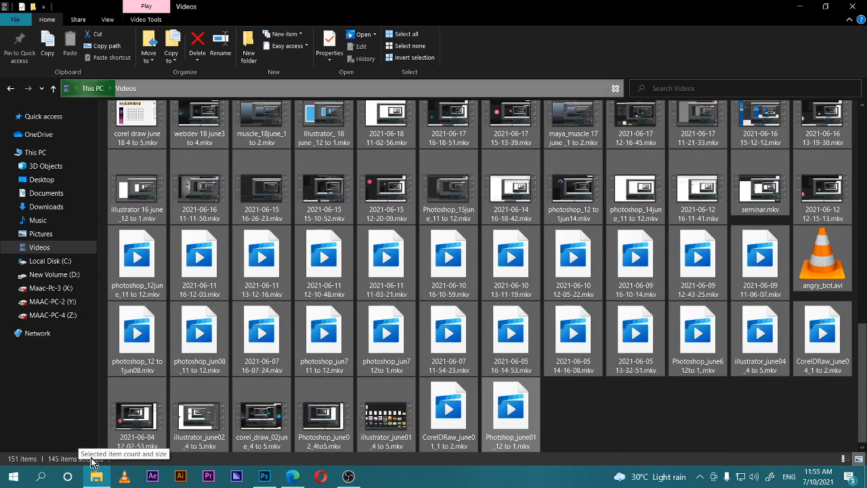
left_click(553, 417)
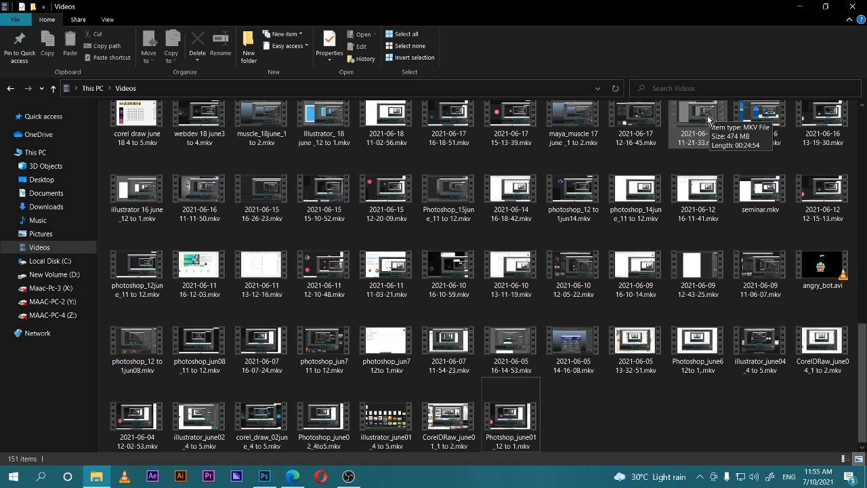
left_click(800, 8)
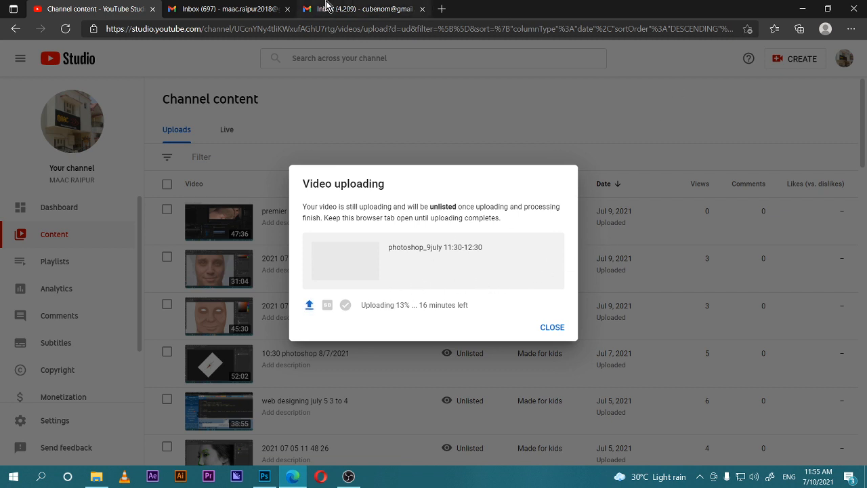
Switch to Photoshop and activate the Move tool for the blank Untitled-1 document
left_click(802, 9)
key("v")
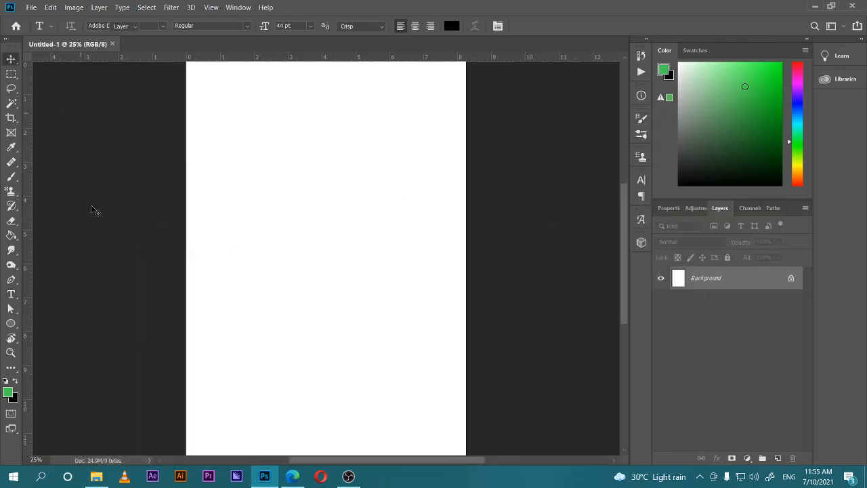
Return to the web browser and open Google Images in a new tab
left_click(292, 477)
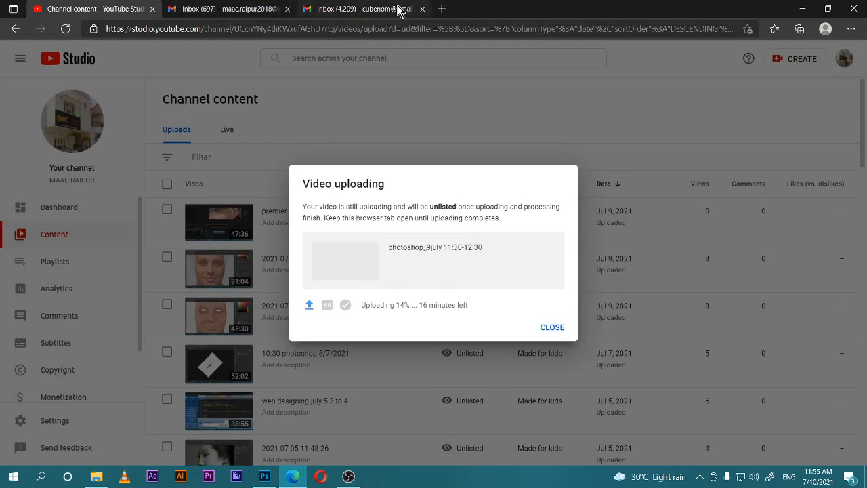
left_click(441, 9)
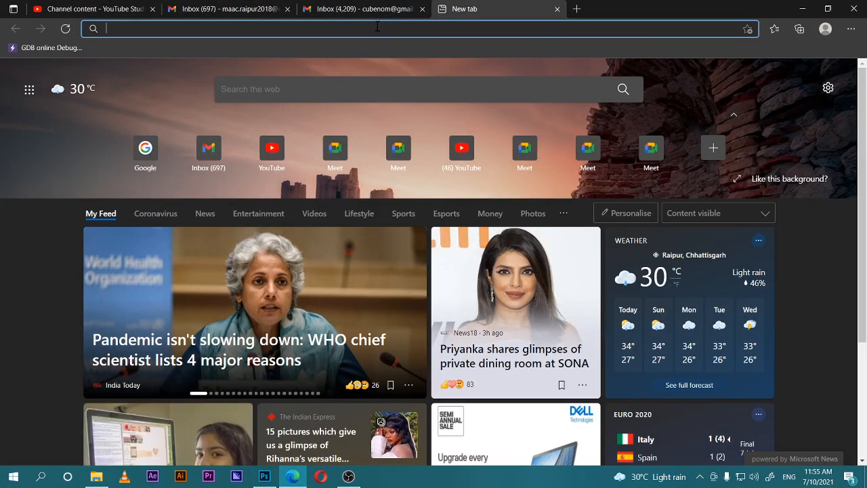
type("go")
key("Return")
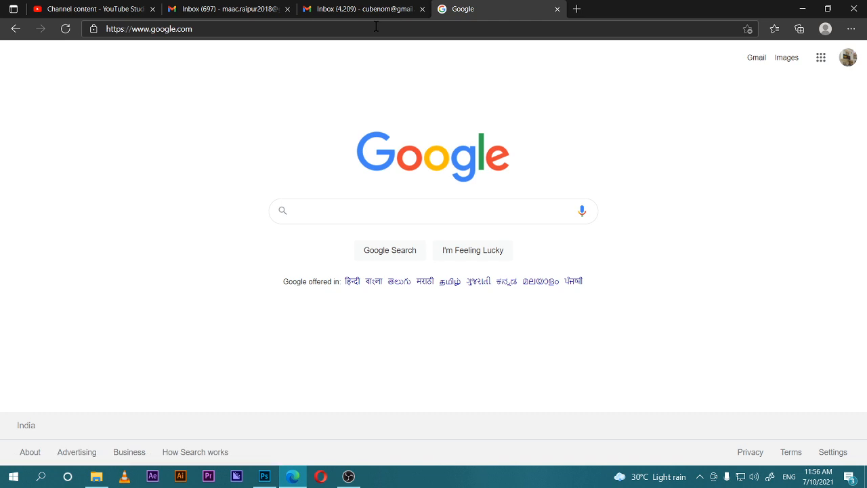
left_click(784, 59)
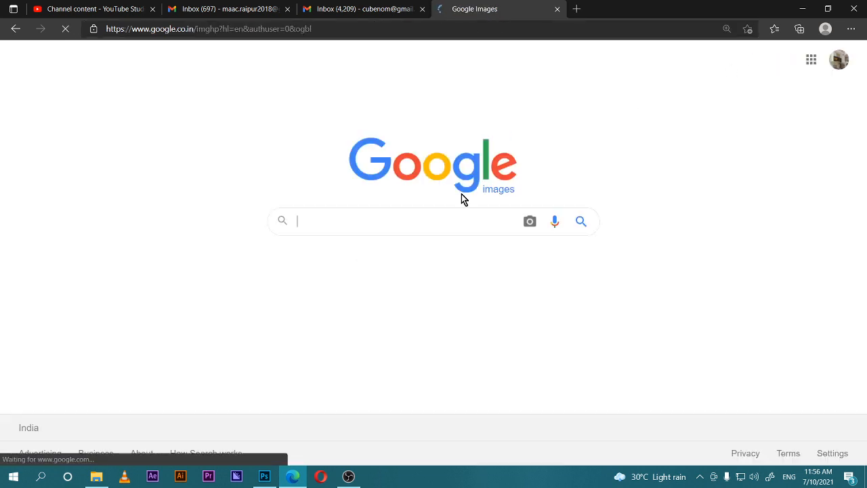
Search Google Images for "raw photography" and narrow the results to unedited photos
left_click(354, 218)
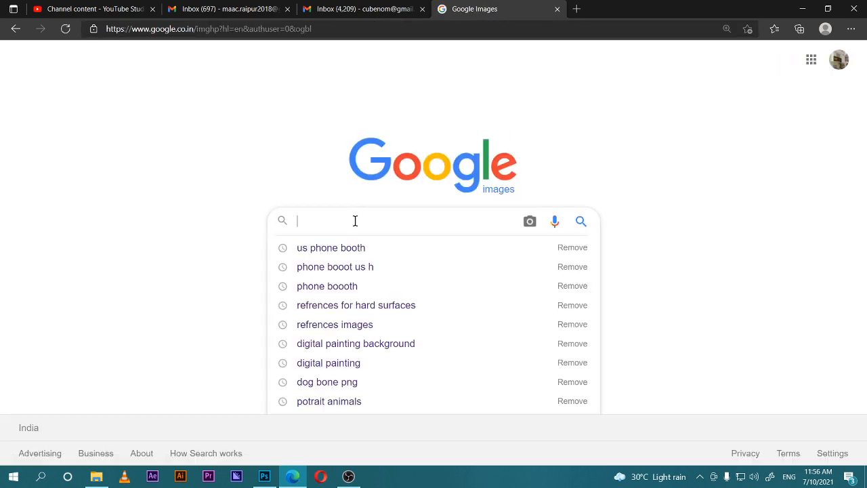
type("ph")
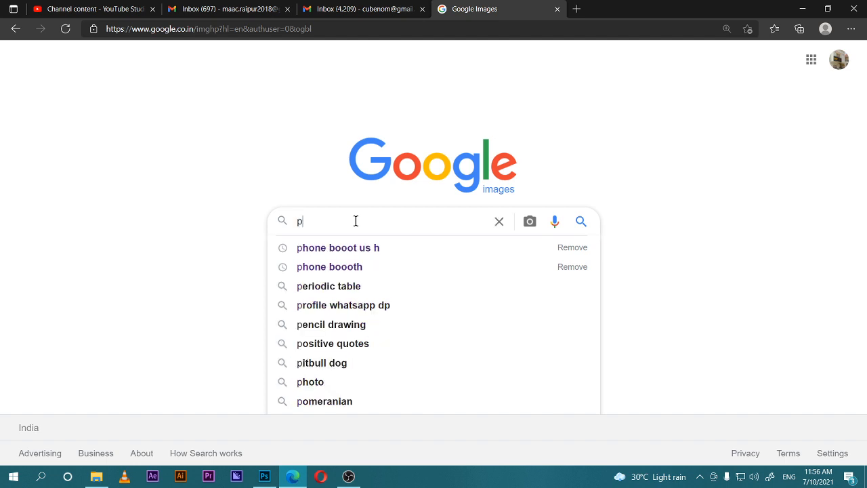
key("BackSpace")
key("BackSpace")
type("raw")
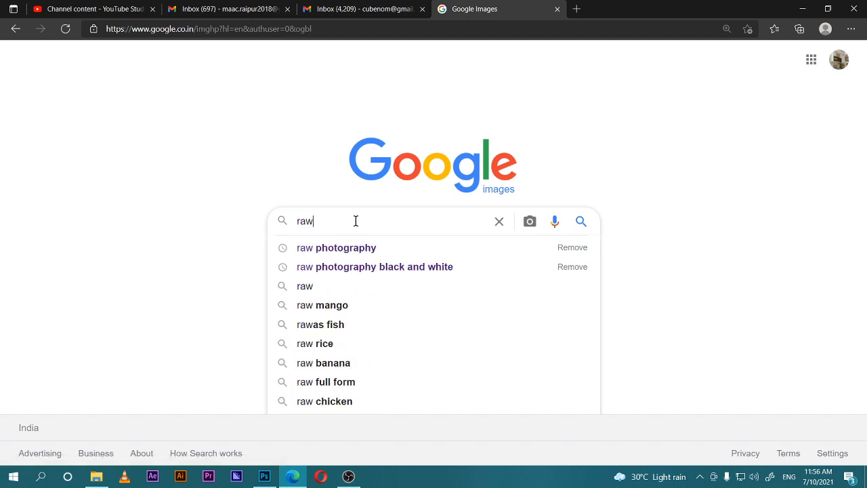
key("Down")
key("Return")
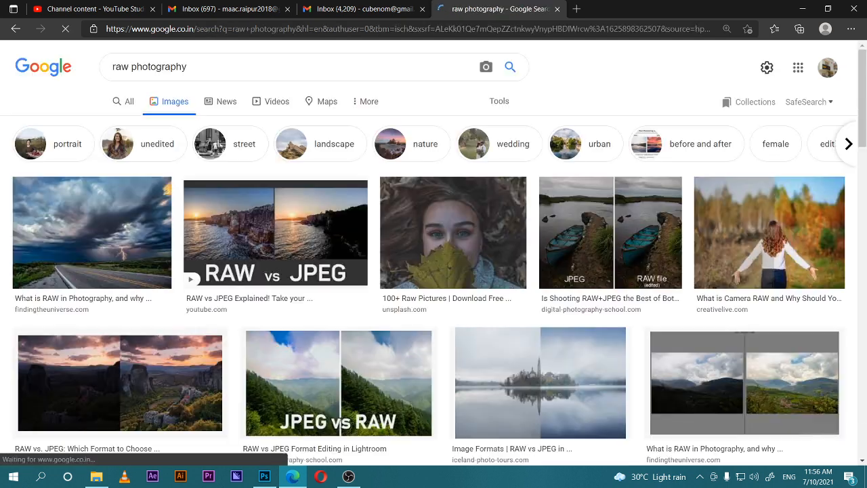
left_click(147, 146)
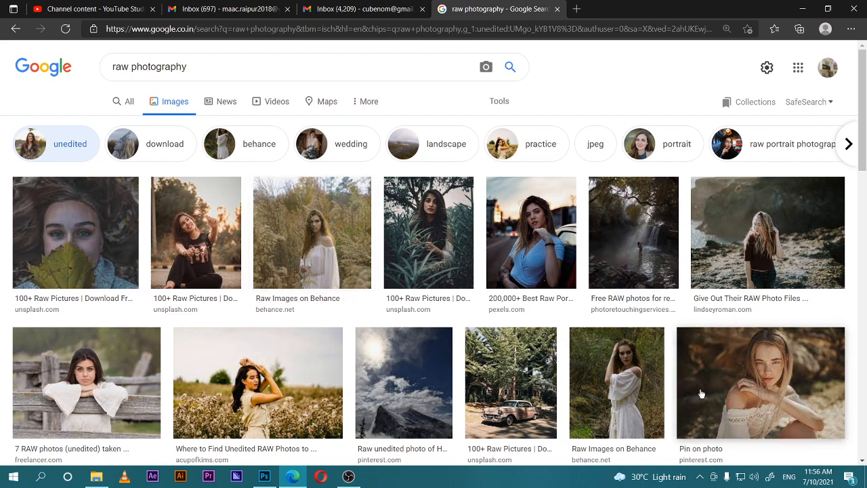
Save the Behance photo of the woman in a white dress as a JPEG in the Potrait folder of refrence gallery
scroll(745, 372, "down", 3)
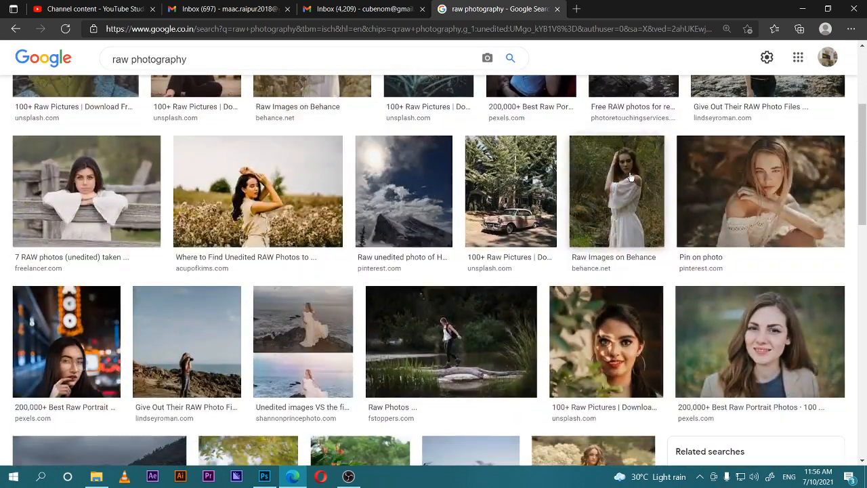
left_click(630, 177)
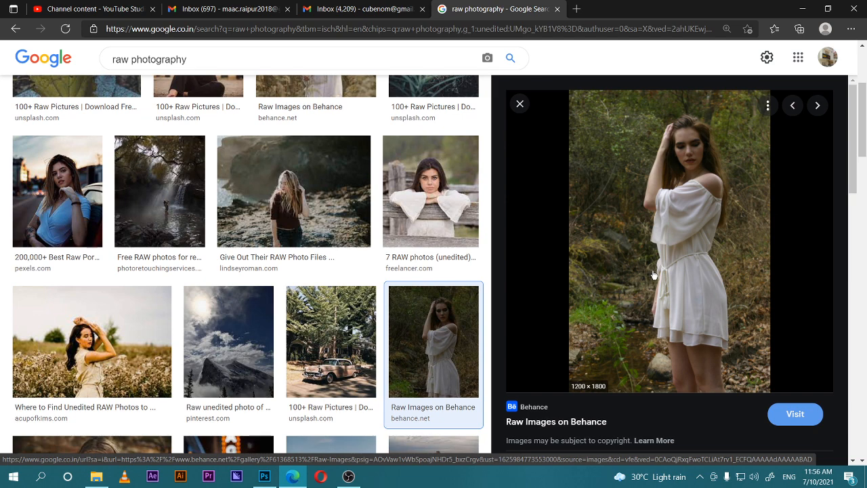
right_click(664, 255)
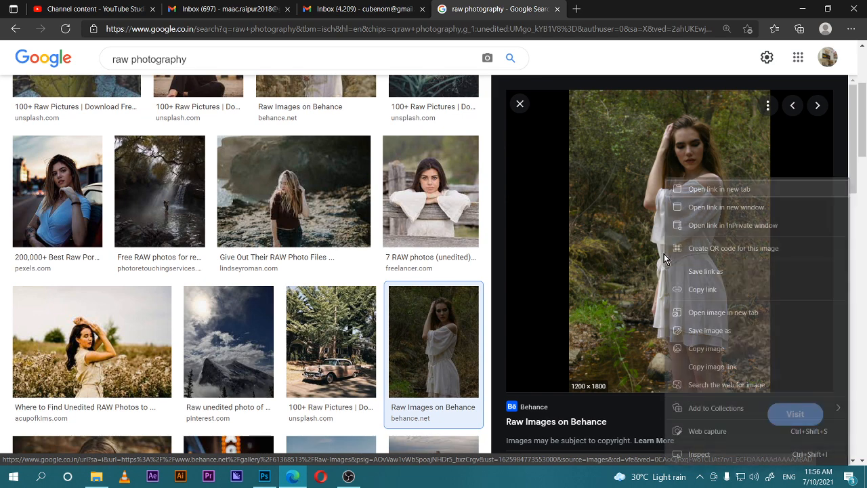
left_click(740, 332)
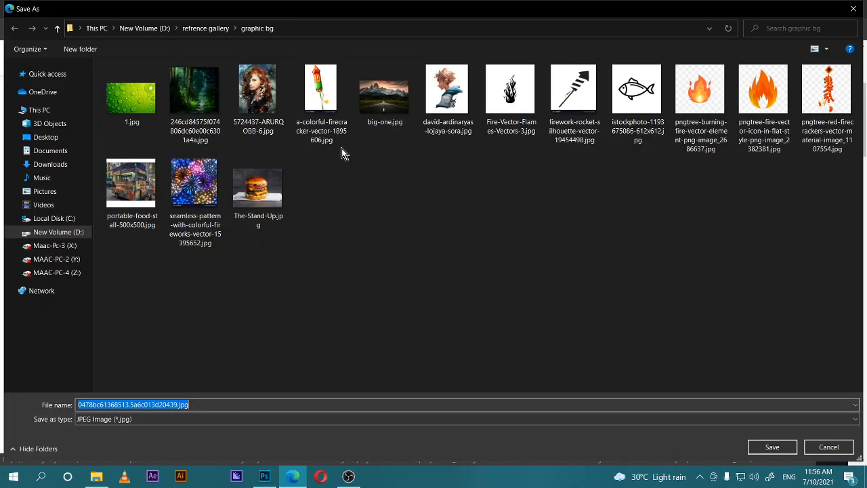
left_click(399, 303)
left_click(57, 27)
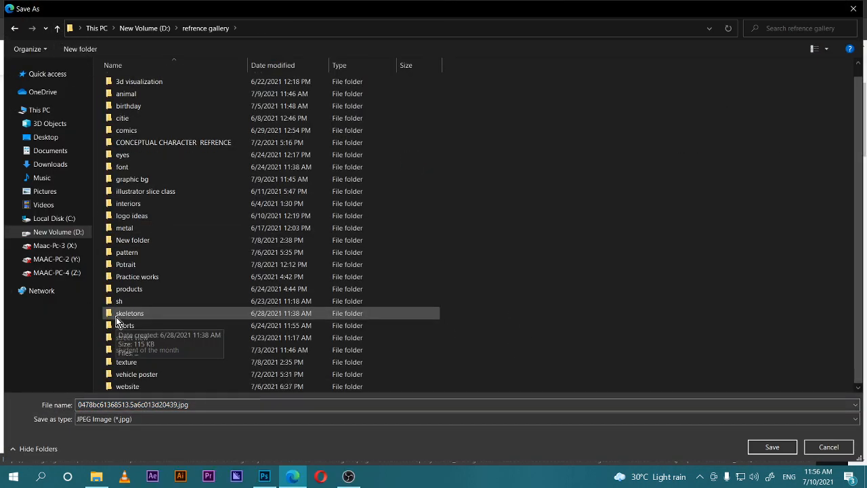
double_click(136, 265)
key("Return")
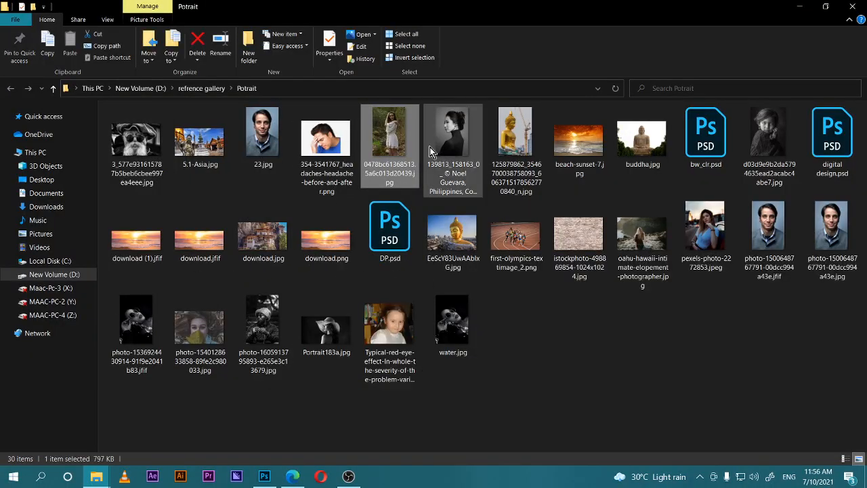
Place the saved photo from the Potrait folder into the Untitled-1 document in Photoshop and rasterize its layer
left_click_drag(399, 135, 339, 246)
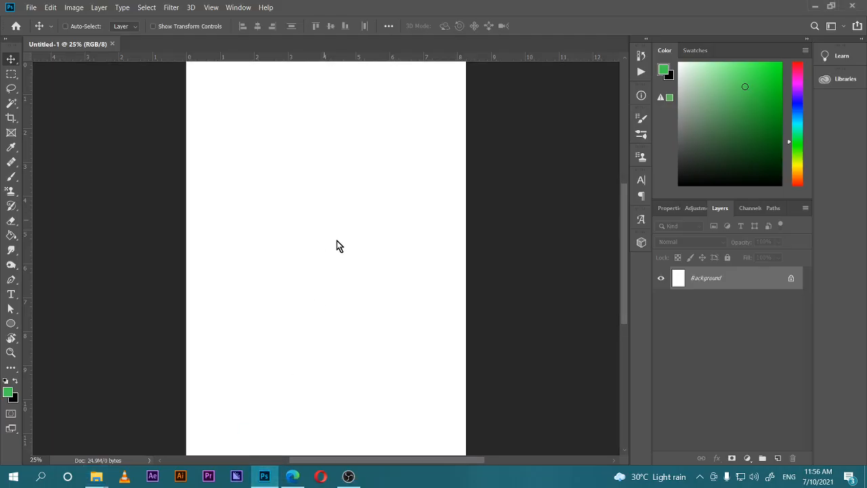
left_click_drag(320, 182, 320, 181)
key("Return")
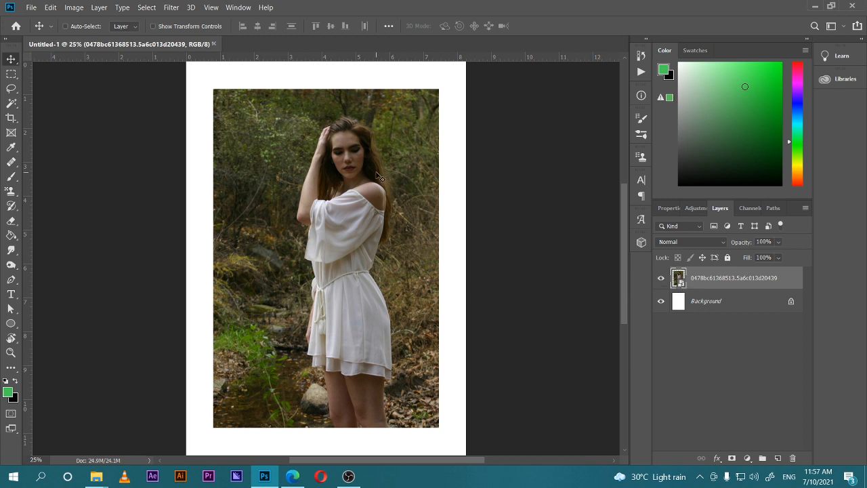
right_click(727, 274)
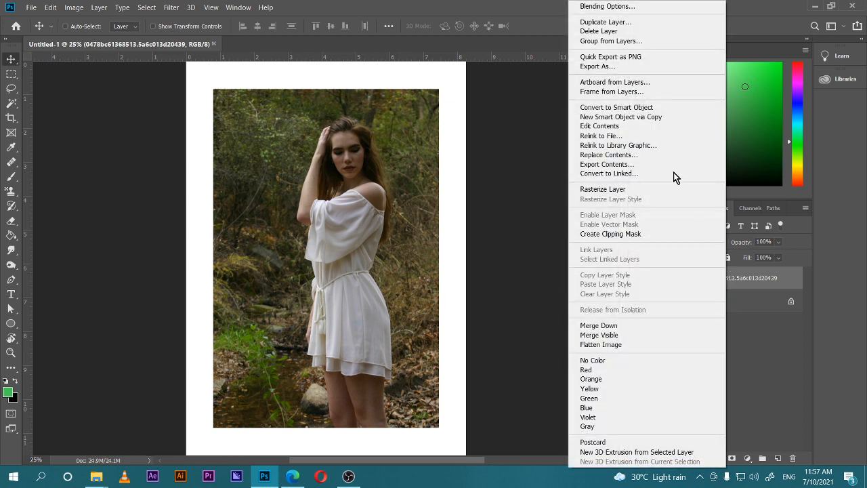
left_click(612, 190)
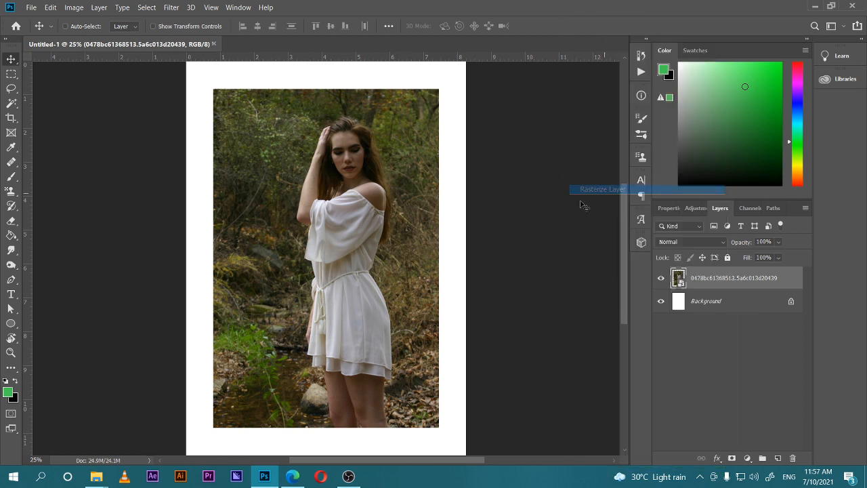
left_click(342, 481)
left_click(343, 480)
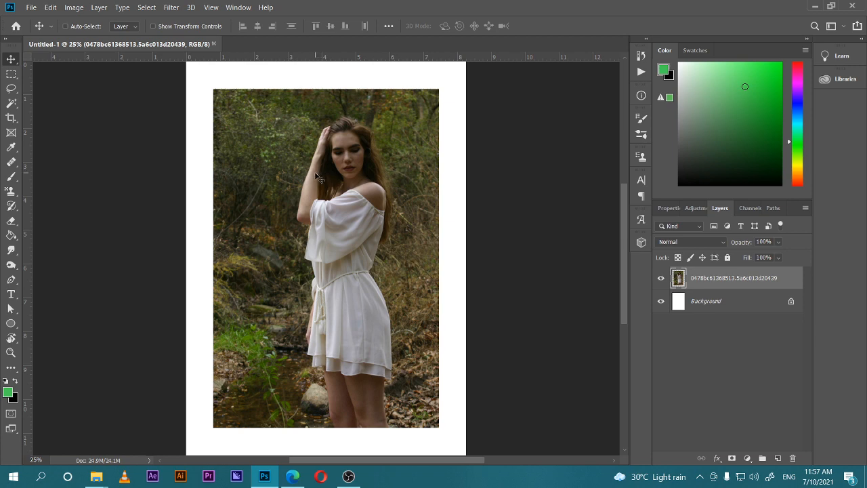
scroll(308, 175, "up", 2)
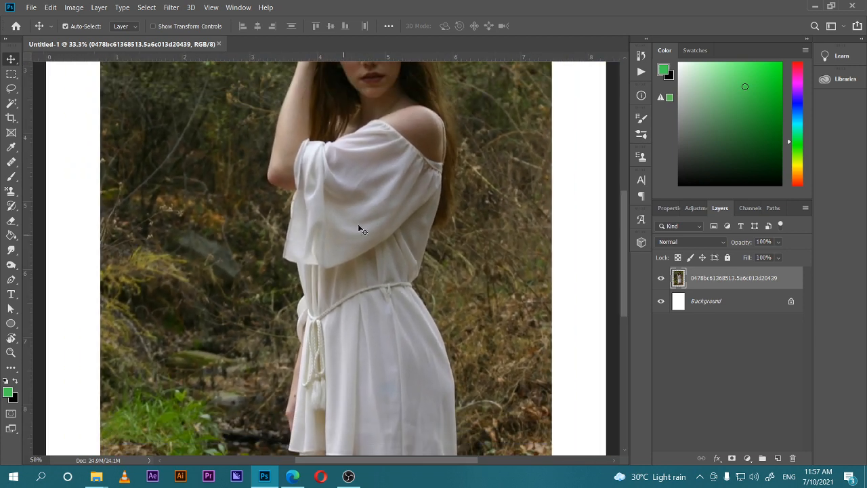
Examine the woman's face and upper body close up and from a distance for areas needing retouching
left_click_drag(362, 230, 359, 297)
key("ctrl+plus")
key("ctrl+plus")
key("ctrl+plus")
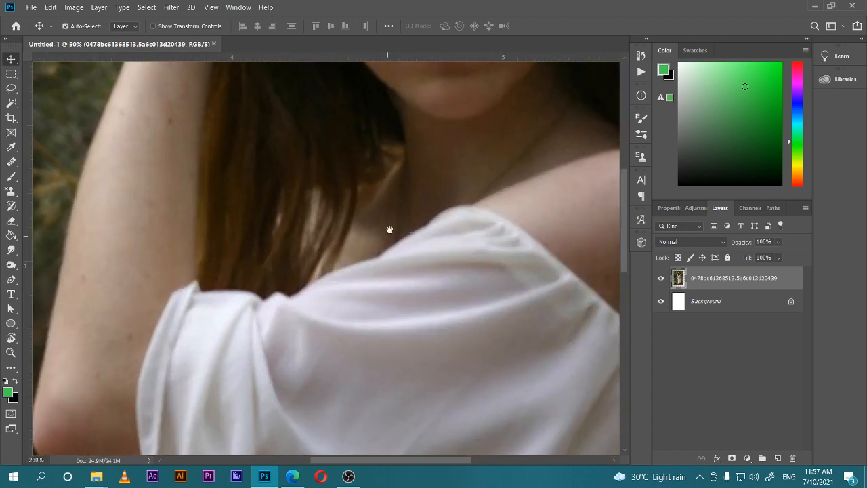
left_click_drag(389, 229, 305, 420)
left_click_drag(391, 260, 355, 339)
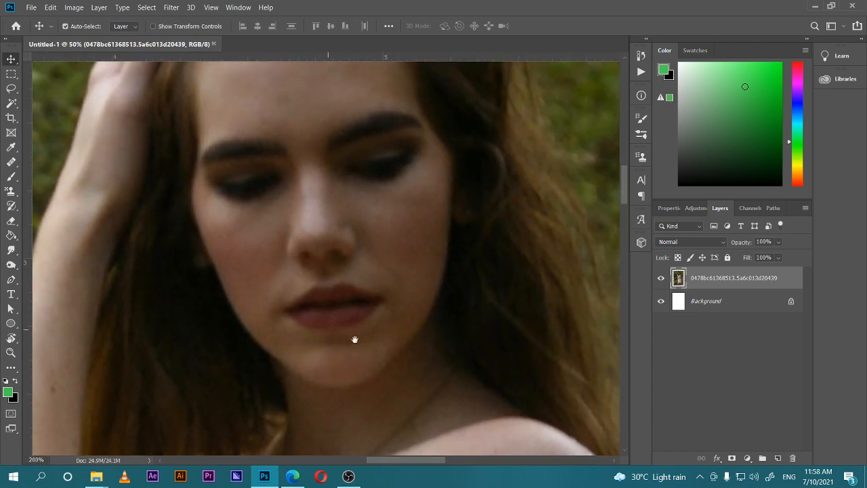
left_click_drag(317, 254, 378, 281)
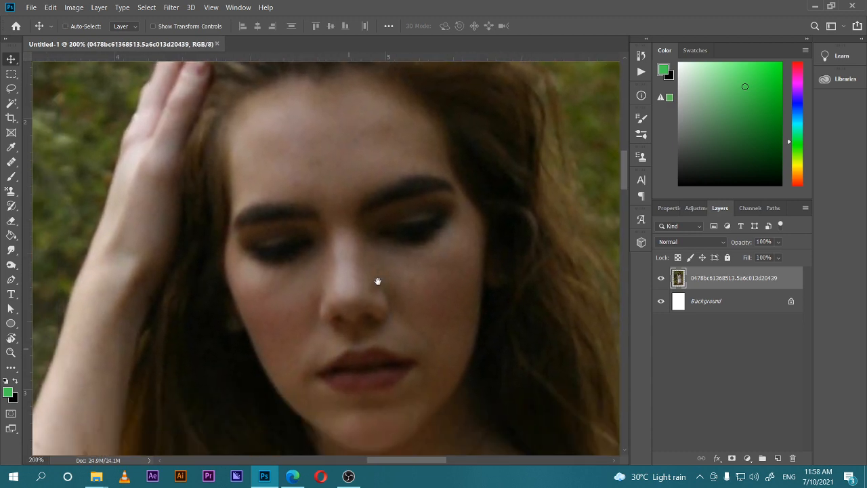
key("ctrl+minus")
key("ctrl+minus")
key("ctrl+minus")
key("ctrl+minus")
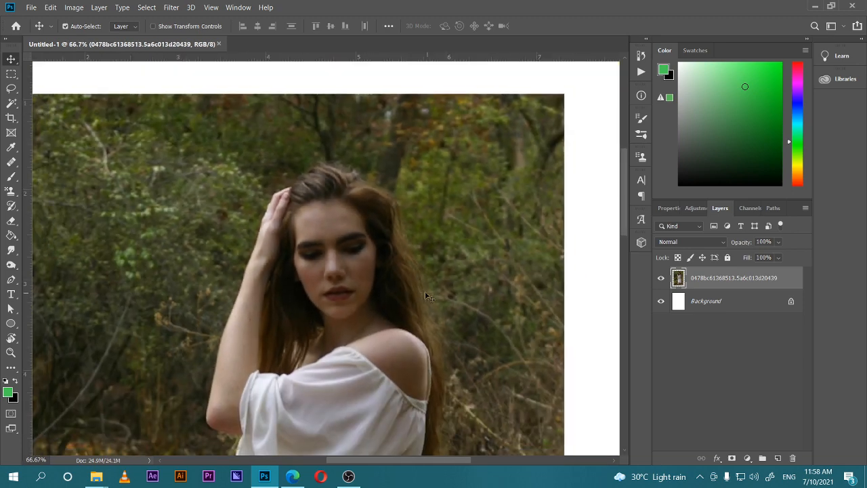
key("ctrl+minus")
key("ctrl+plus")
key("ctrl+plus")
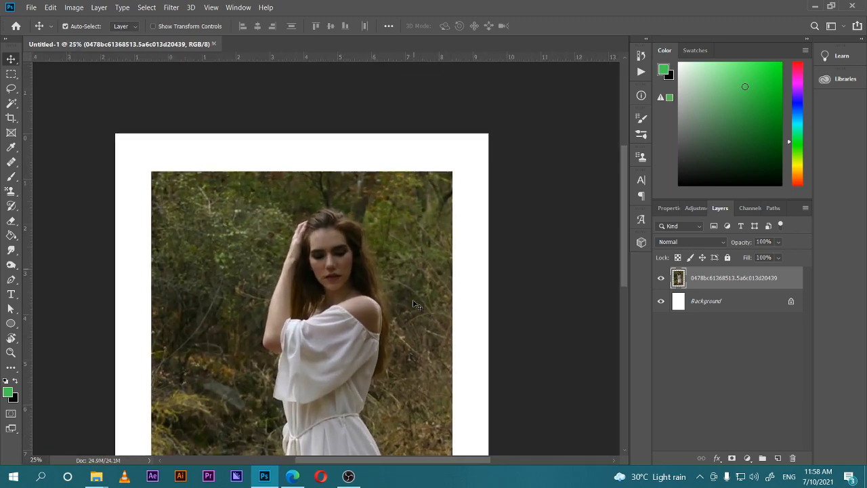
Inspect the skin on the woman's legs near the lower edge of the photo
left_click_drag(403, 334, 399, 272)
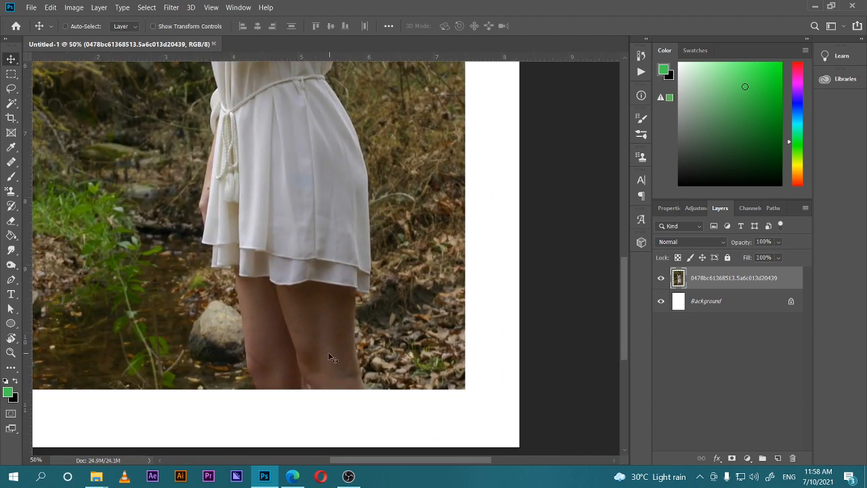
key("ctrl+plus")
key("ctrl+plus")
key("ctrl+plus")
left_click_drag(329, 354, 411, 193)
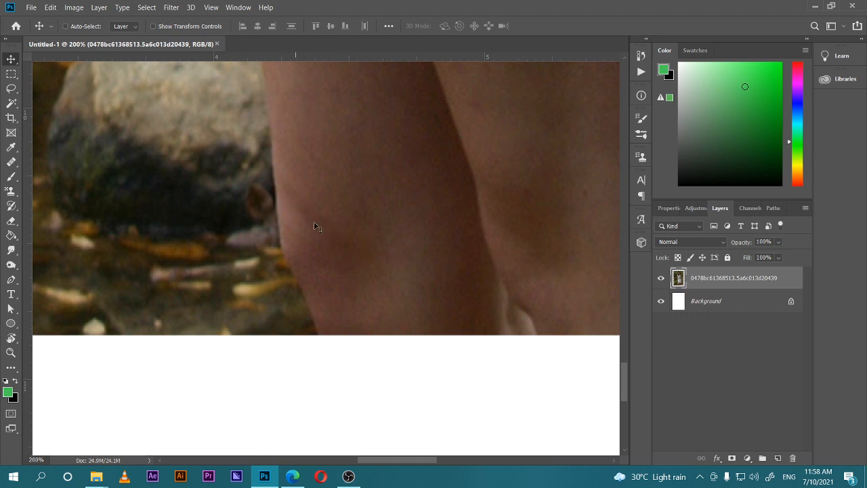
key("ctrl+minus")
key("ctrl+minus")
key("ctrl+minus")
key("ctrl+minus")
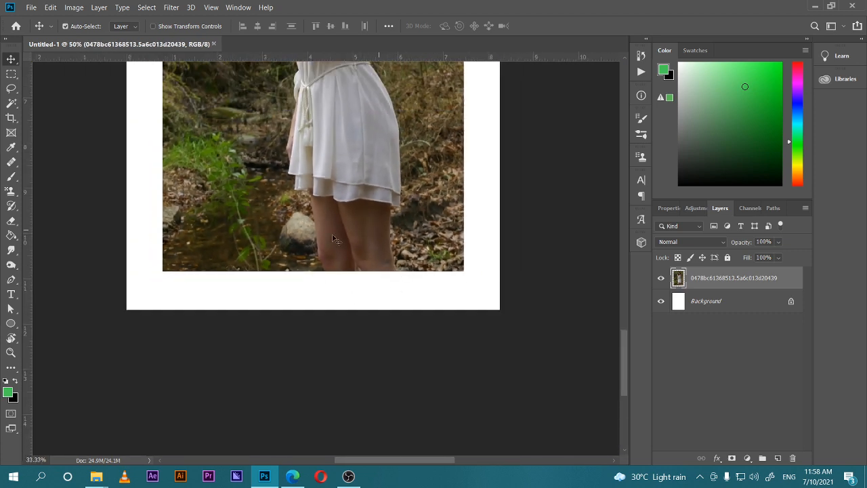
key("ctrl+minus")
key("ctrl+plus")
key("ctrl+plus")
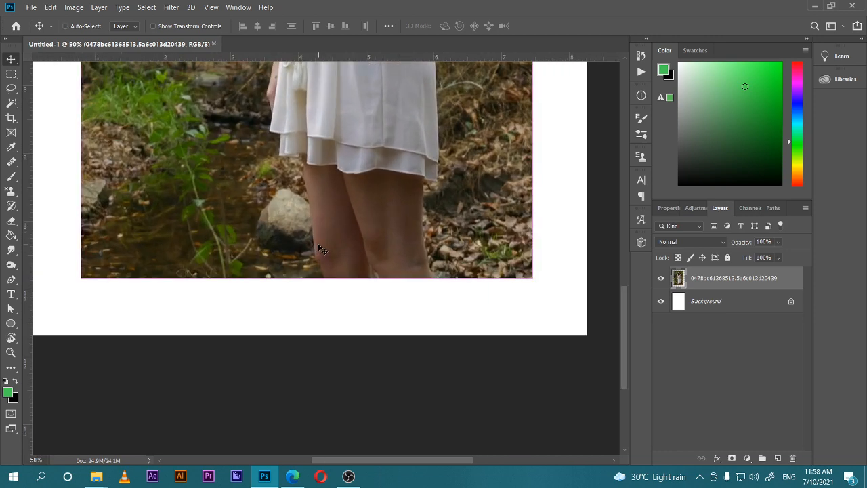
Review the stream background, the dress and the overall composition of the portrait
left_click_drag(221, 254, 310, 384)
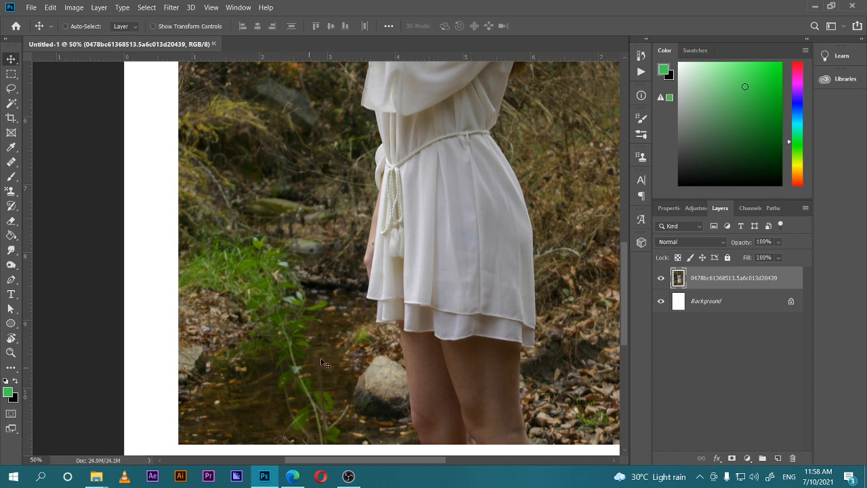
left_click_drag(350, 279, 331, 298)
key("ctrl+minus")
key("ctrl+minus")
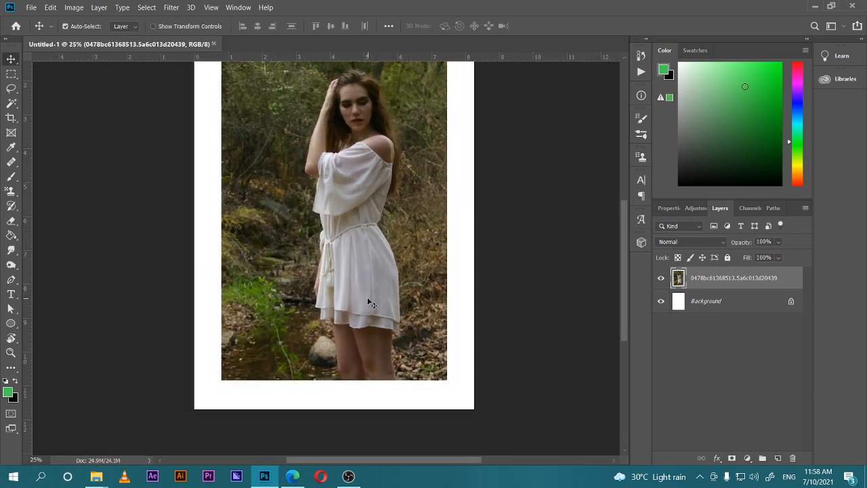
key("ctrl+minus")
key("ctrl+plus")
key("ctrl+plus")
left_click_drag(406, 212, 400, 291)
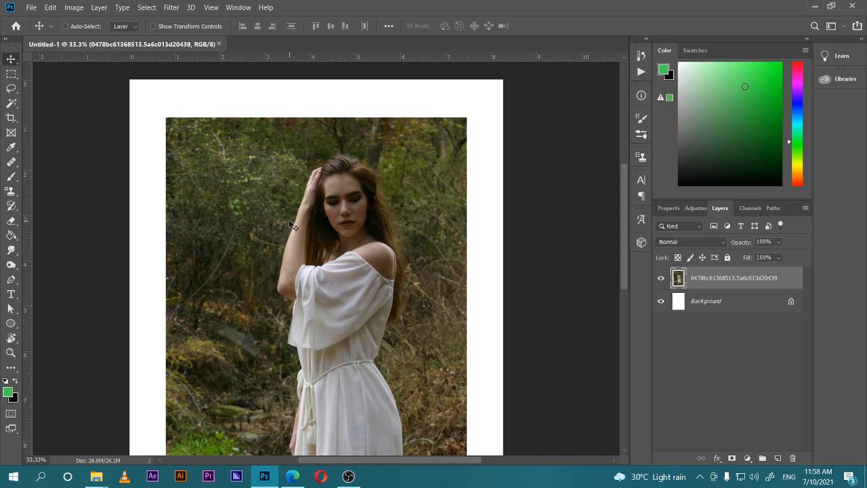
Inspect the raised arm, shoulder and face for skin spots and uneven tones
key("ctrl+plus")
key("ctrl+plus")
key("ctrl+plus")
key("ctrl+plus")
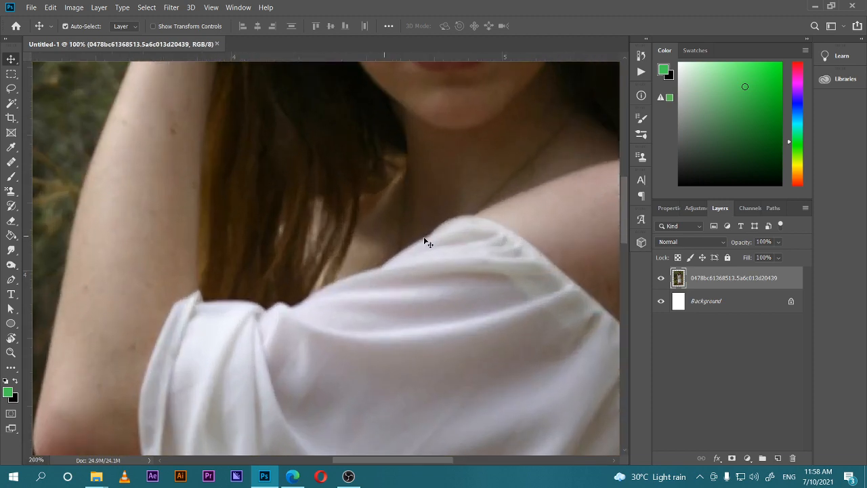
key("ctrl+minus")
key("ctrl+minus")
key("ctrl+plus")
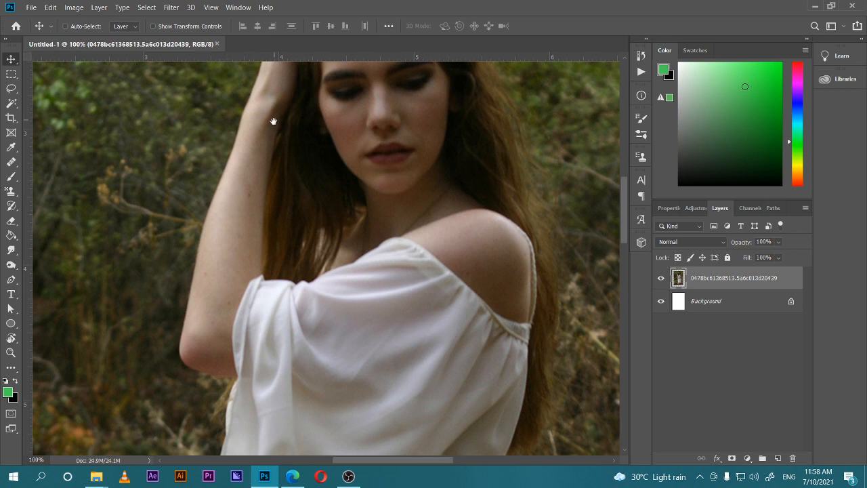
left_click_drag(273, 121, 300, 203)
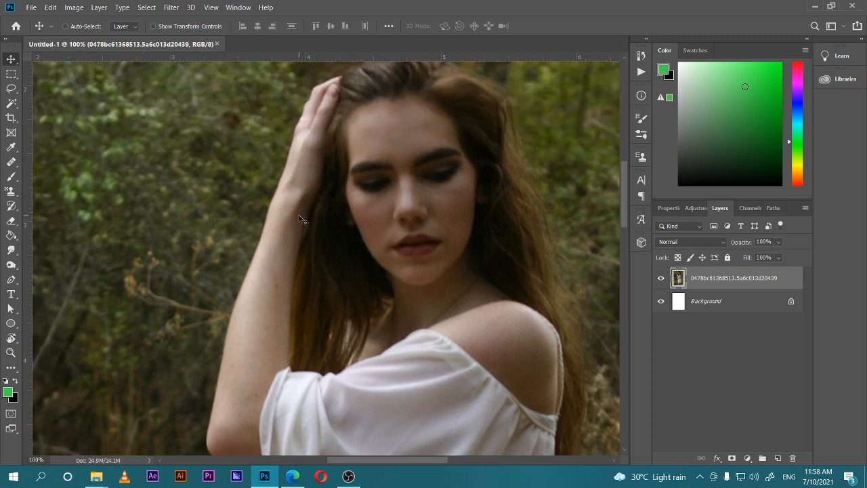
left_click_drag(311, 240, 292, 230)
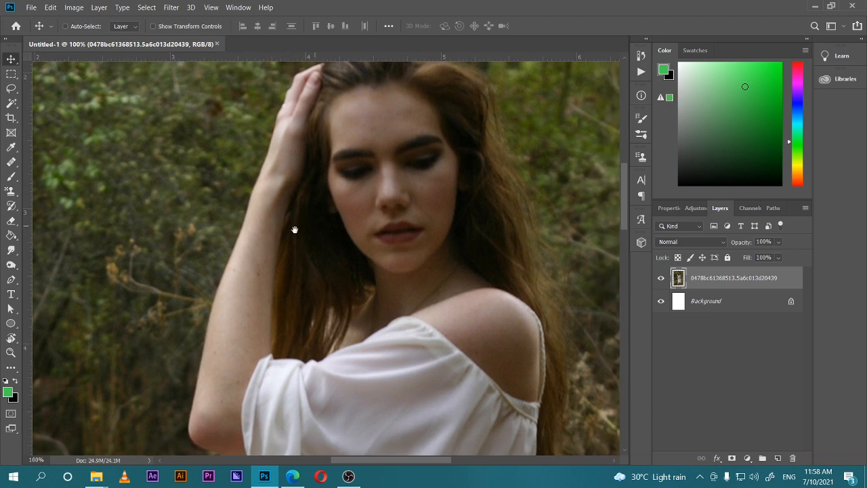
key("ctrl+minus")
key("ctrl+minus")
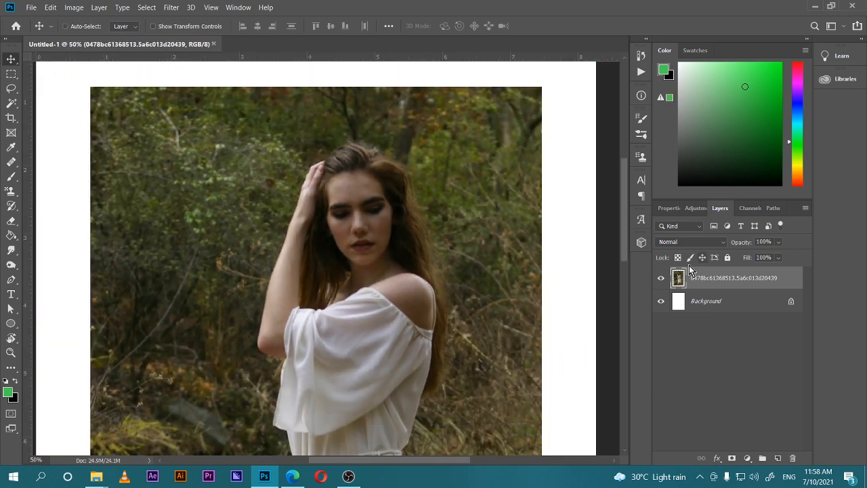
Rename the photo layer as source
double_click(704, 281)
type("g")
key("Return")
left_click_drag(507, 256, 503, 261)
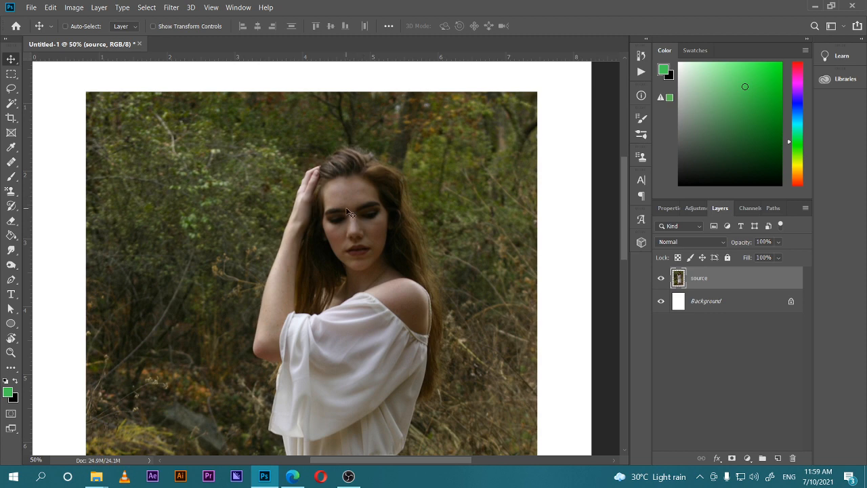
Switch to the Spot Healing Brush and reduce its brush size to 25 for retouching the skin
scroll(348, 212, "up", 4)
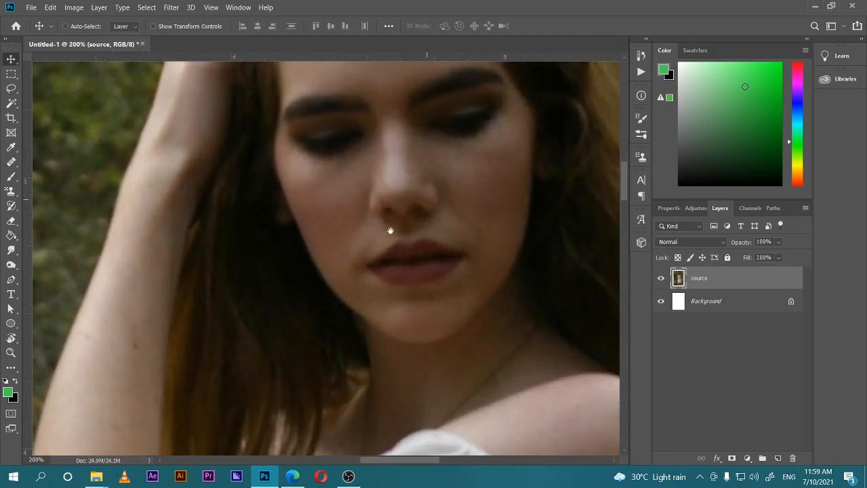
left_click(11, 162)
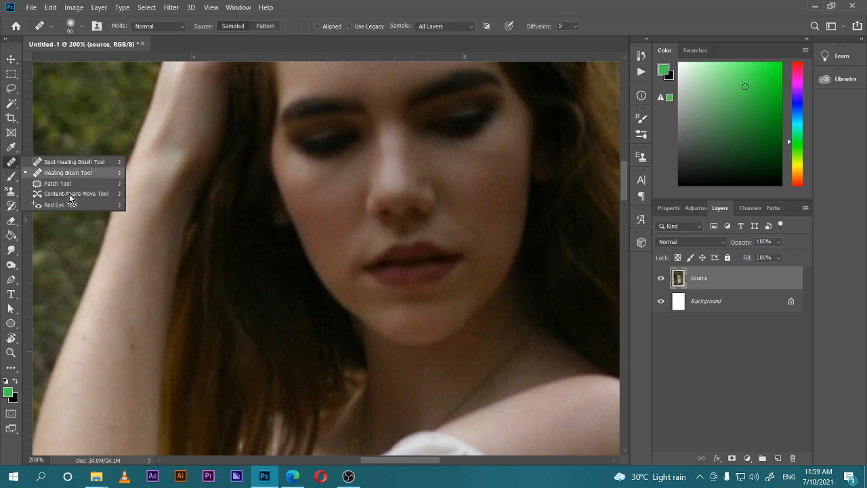
left_click(9, 163)
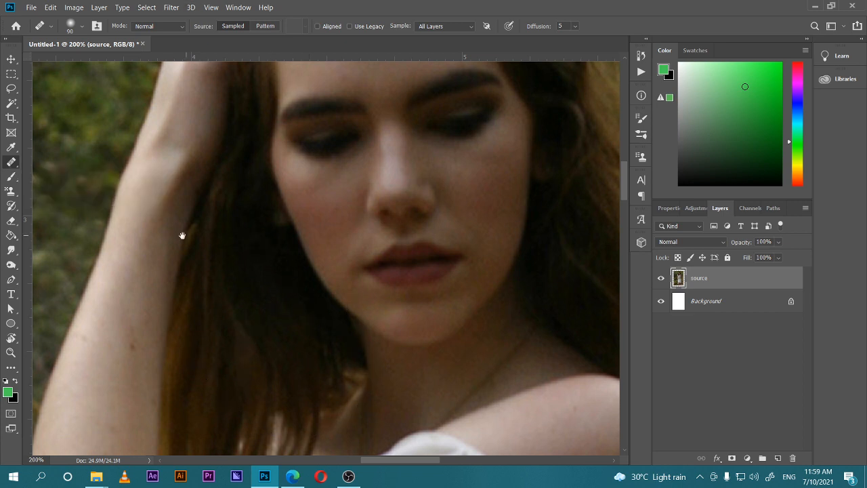
mouse_move(180, 216)
left_mouse_down()
mouse_move(173, 178)
mouse_move(150, 180)
left_mouse_up()
right_click(11, 165)
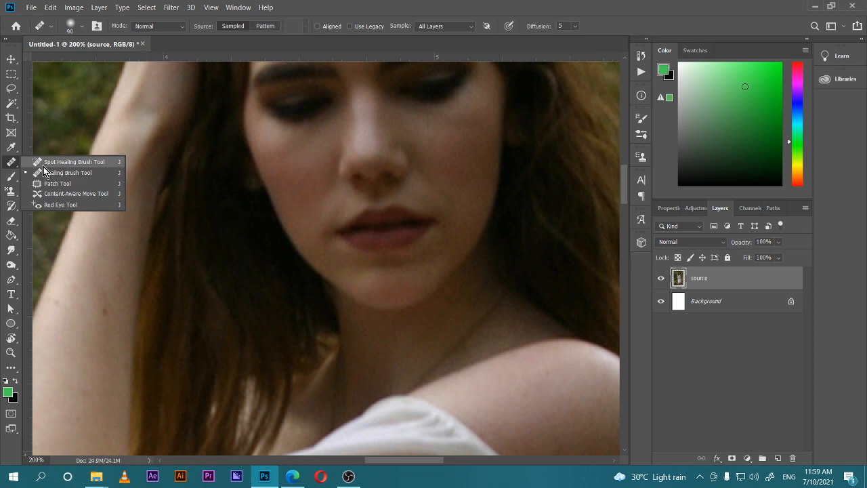
left_click(45, 165)
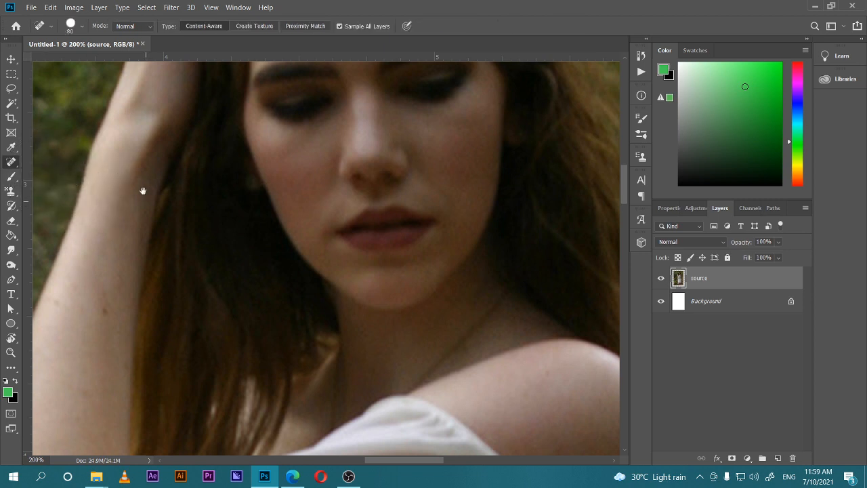
left_click_drag(128, 186, 145, 194)
key("bracketleft")
key("bracketleft")
key("bracketleft")
key("bracketleft")
key("bracketleft")
key("bracketleft")
key("bracketleft")
key("bracketleft")
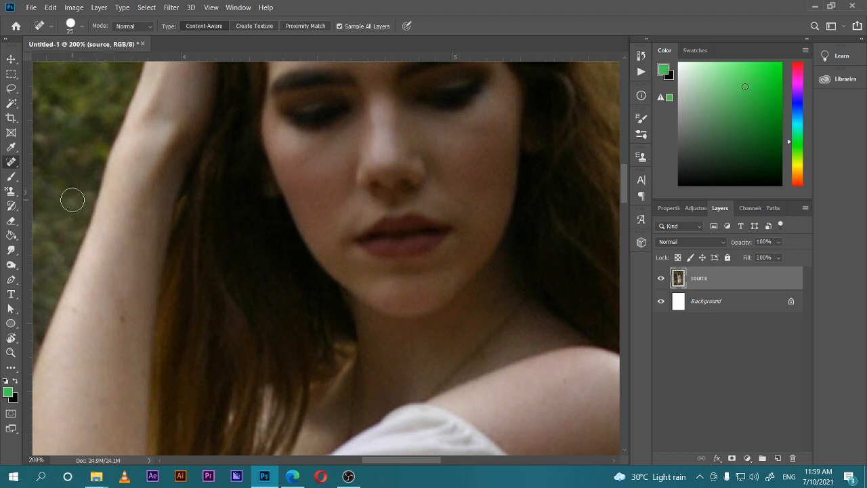
Heal the dark spots and blemishes along the woman's raised arm with the Content-Aware Spot Healing Brush
left_click_drag(141, 300, 165, 199)
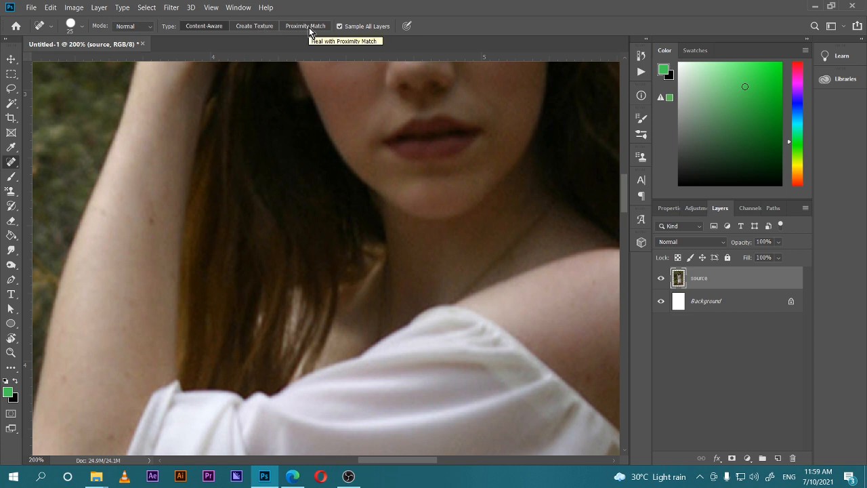
mouse_move(180, 246)
left_mouse_down()
mouse_move(206, 273)
mouse_move(248, 377)
mouse_move(242, 395)
mouse_move(196, 309)
mouse_move(178, 223)
left_mouse_up()
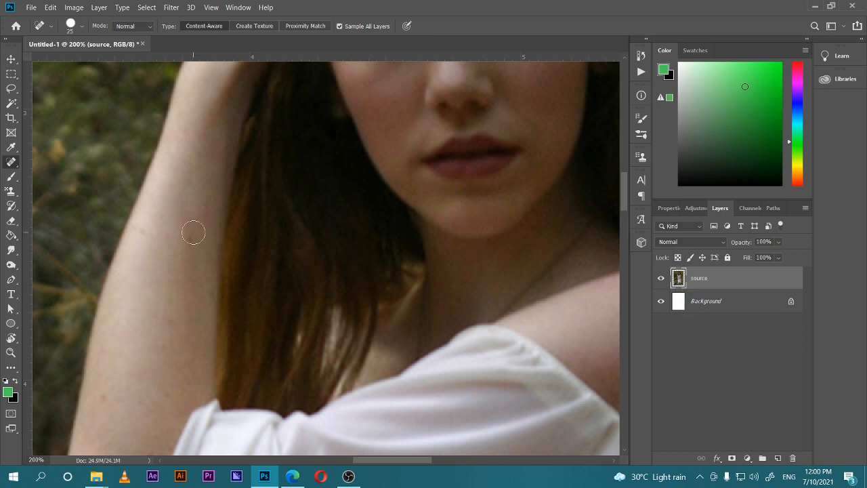
left_click_drag(193, 233, 193, 247)
left_click_drag(193, 231, 193, 250)
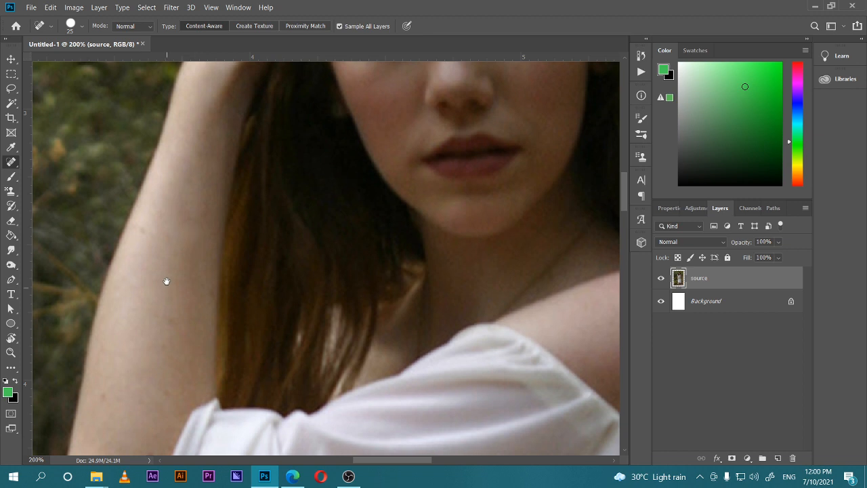
left_click_drag(166, 281, 248, 265)
left_click(229, 207)
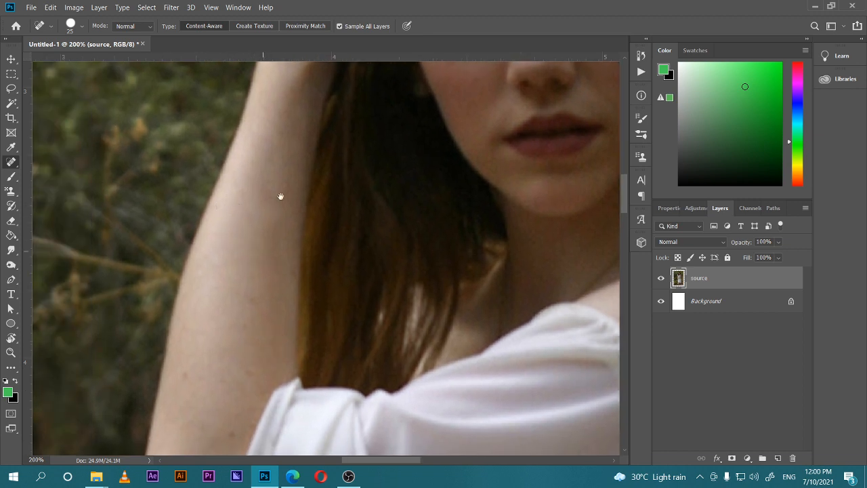
mouse_move(280, 196)
left_mouse_down()
mouse_move(269, 266)
mouse_move(212, 396)
left_mouse_up()
mouse_move(232, 296)
left_mouse_down()
mouse_move(257, 236)
mouse_move(238, 207)
mouse_move(242, 181)
mouse_move(251, 197)
mouse_move(223, 295)
mouse_move(230, 245)
left_mouse_up()
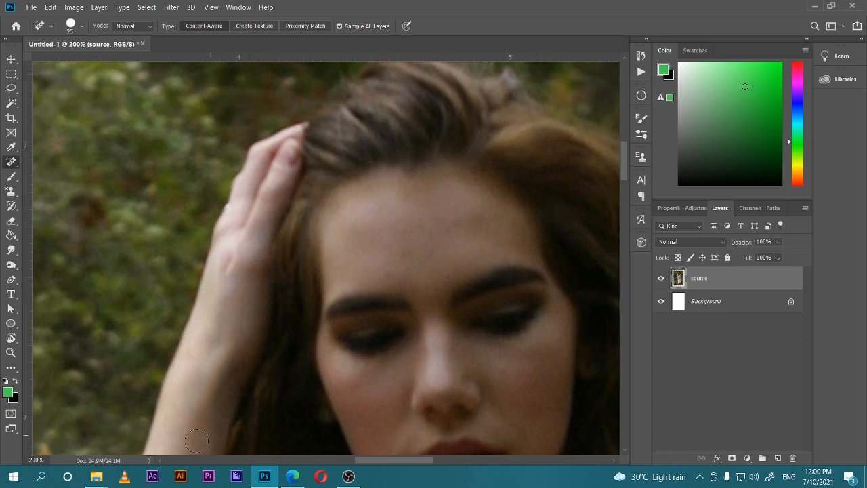
left_click_drag(216, 317, 243, 238)
left_click_drag(224, 364, 260, 228)
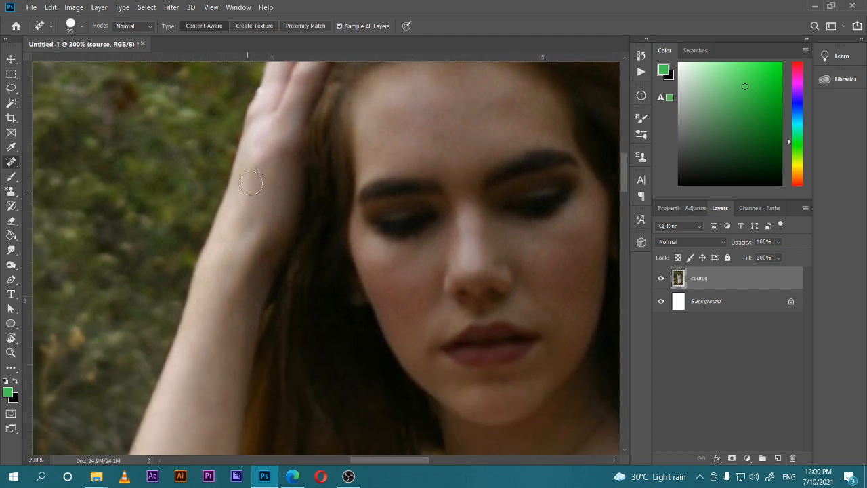
left_click_drag(241, 269, 180, 280)
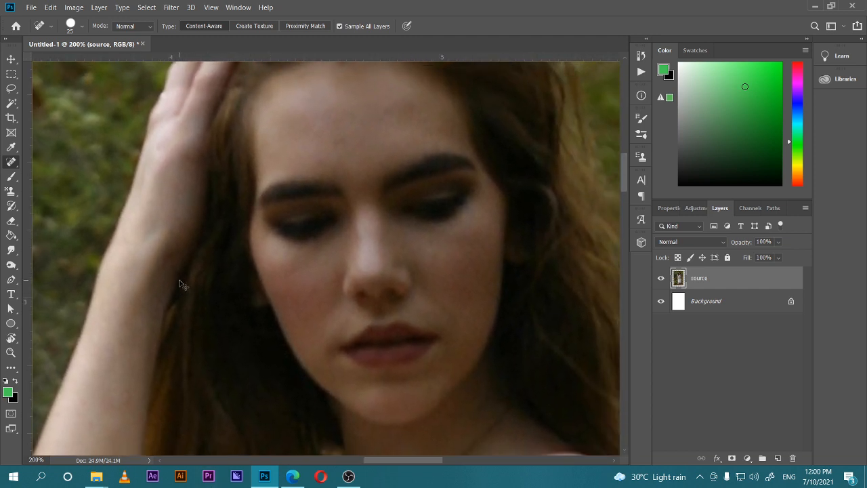
Heal the blemishes and uneven patches across the woman's forehead and between the eyebrows with the Content-Aware Spot Healing Brush
key("ctrl+minus")
key("ctrl+minus")
key("ctrl+minus")
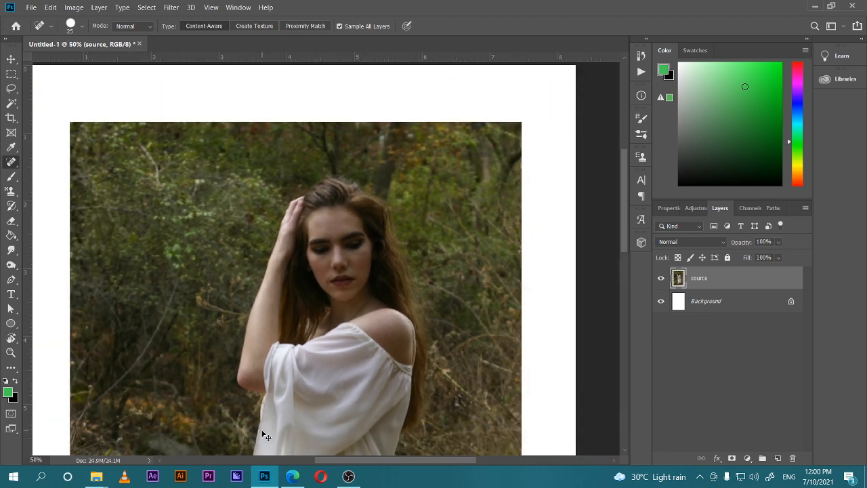
key("ctrl+plus")
key("ctrl+plus")
key("ctrl+plus")
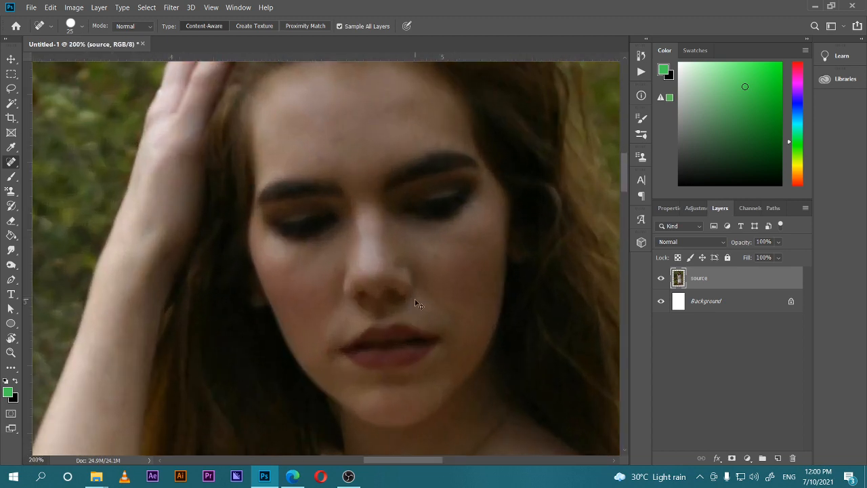
key("ctrl+plus")
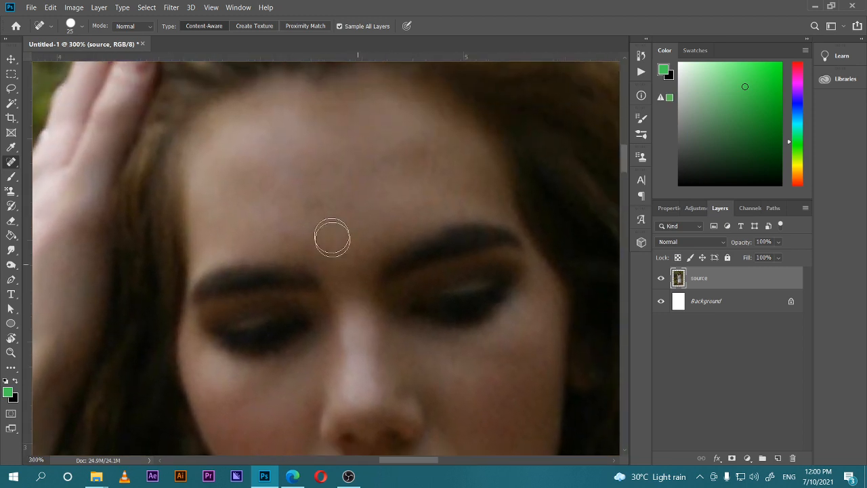
left_click_drag(317, 197, 324, 211)
left_click_drag(277, 234, 288, 234)
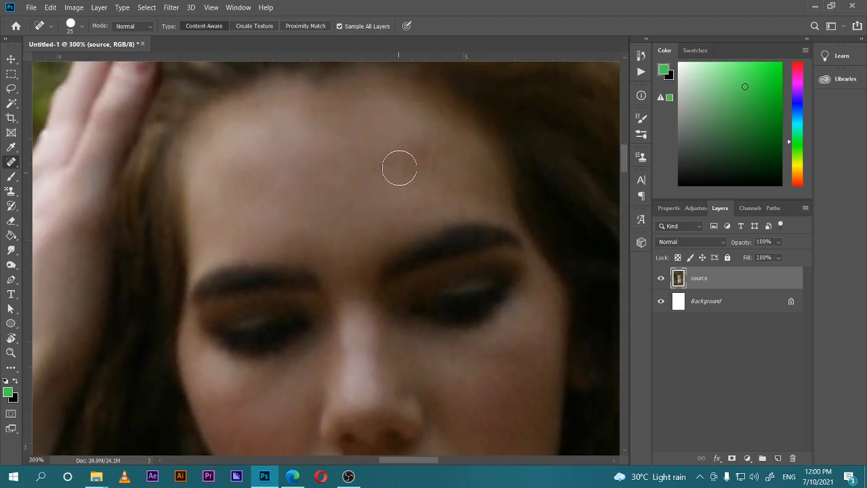
left_click_drag(399, 162, 420, 163)
left_click(296, 156)
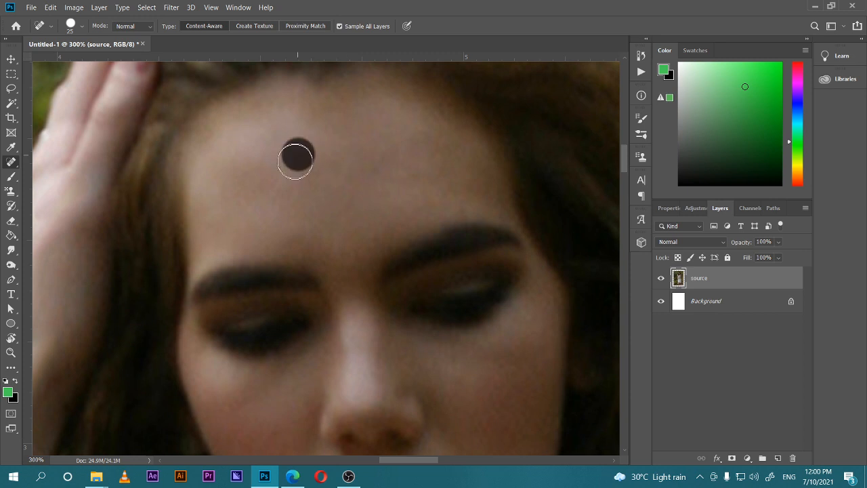
left_click(264, 176)
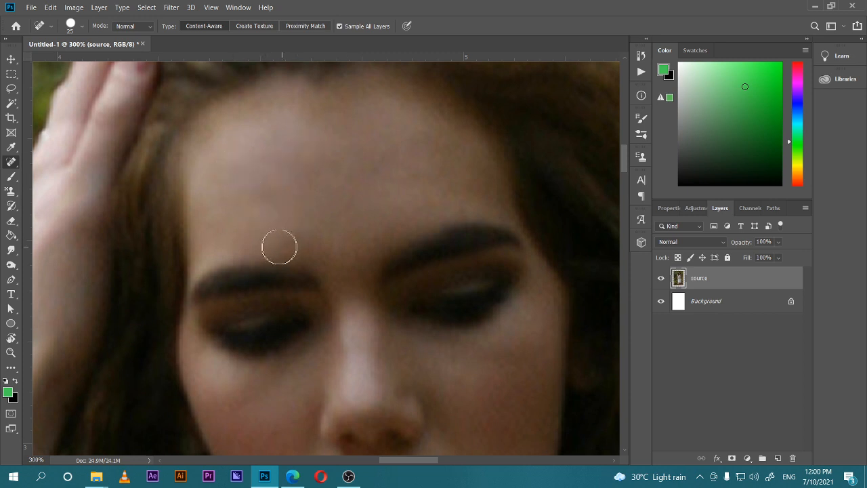
left_click_drag(250, 205, 206, 191)
left_click_drag(354, 254, 346, 217)
Remove the thin grey twig lying over the water beside the green plant with Content-Aware healing strokes
key("ctrl+minus")
key("ctrl+minus")
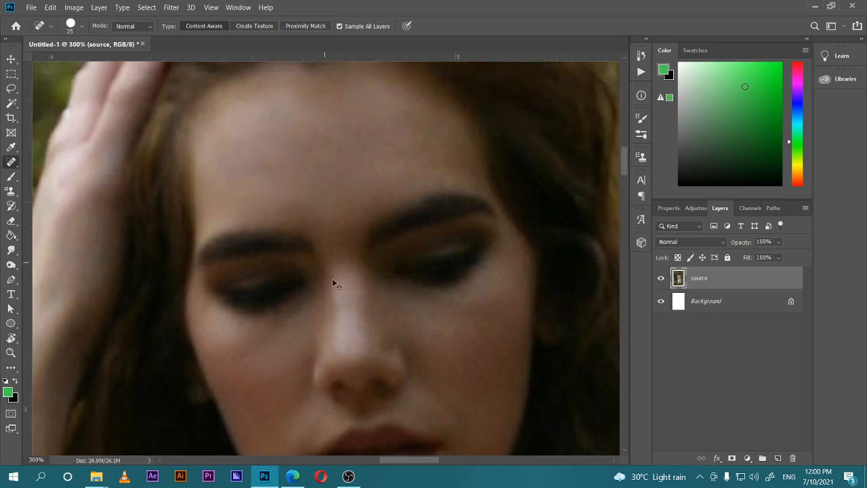
key("ctrl+minus")
key("ctrl+minus")
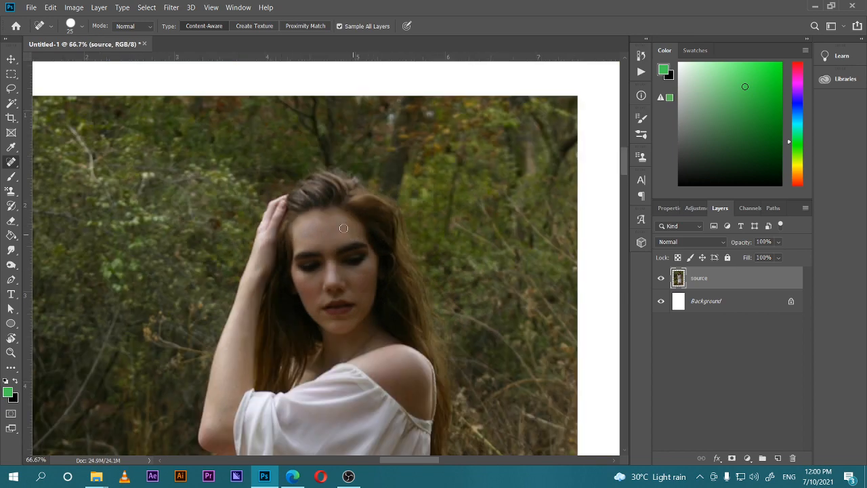
key("ctrl+minus")
key("ctrl+minus")
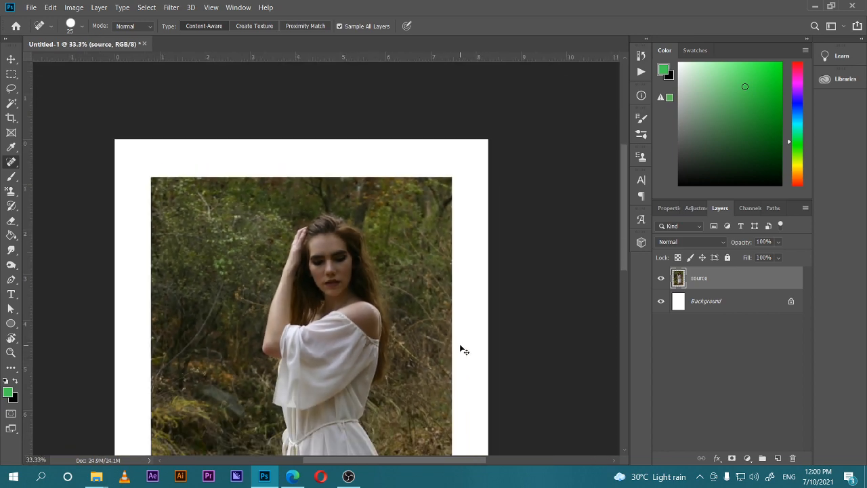
key("ctrl+plus")
key("ctrl+plus")
key("ctrl+plus")
left_click_drag(334, 381, 443, 175)
left_click_drag(230, 434, 377, 183)
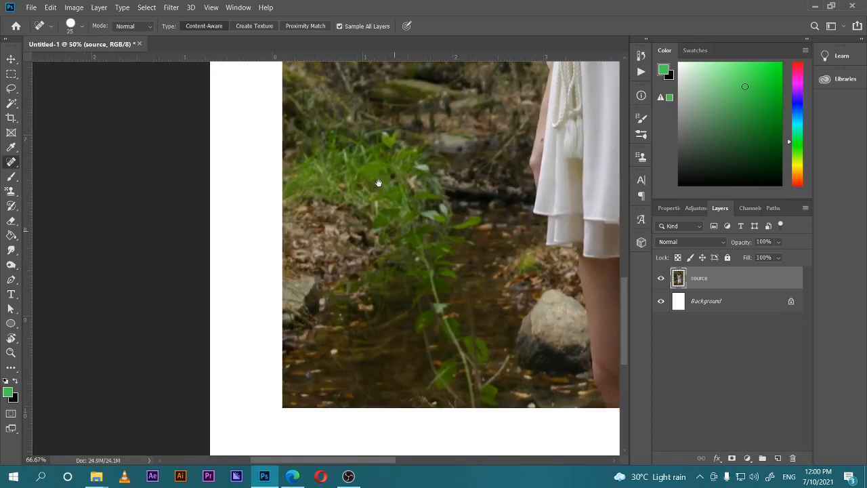
left_click_drag(464, 354, 440, 270)
key("ctrl+plus")
key("ctrl+plus")
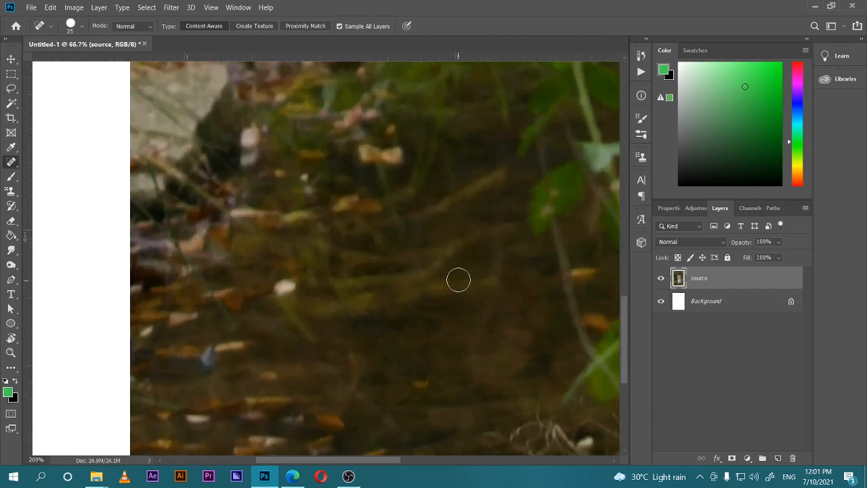
left_click_drag(495, 286, 401, 295)
left_click_drag(379, 344, 378, 349)
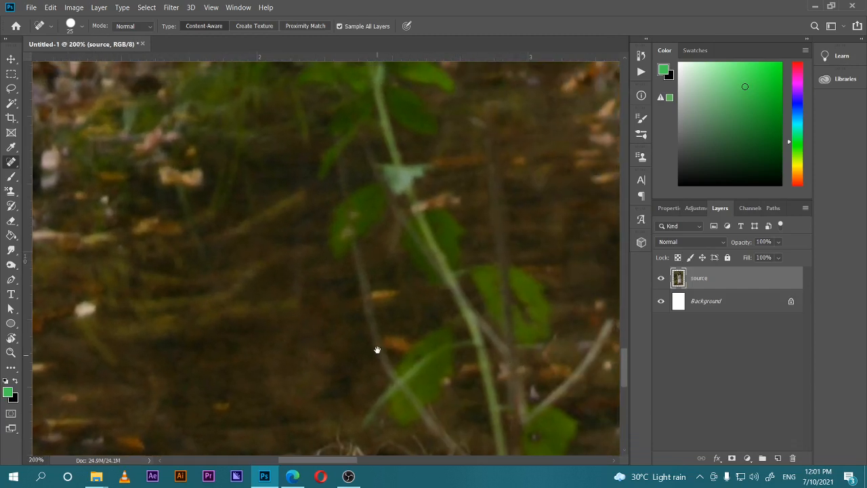
left_click_drag(365, 297, 378, 326)
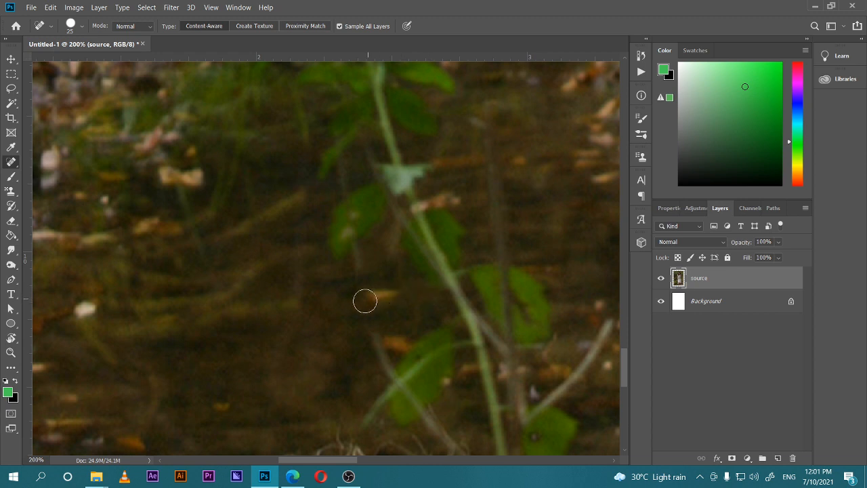
left_click_drag(362, 275, 363, 258)
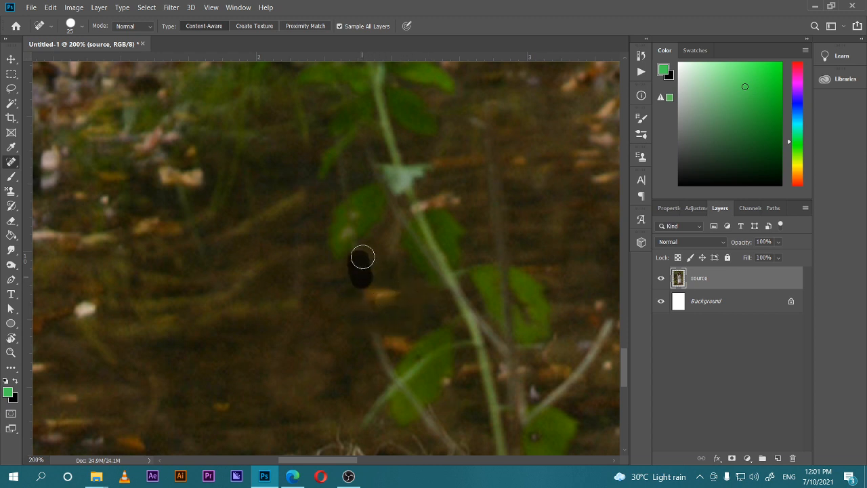
mouse_move(368, 326)
left_mouse_down()
mouse_move(393, 332)
mouse_move(391, 378)
left_mouse_up()
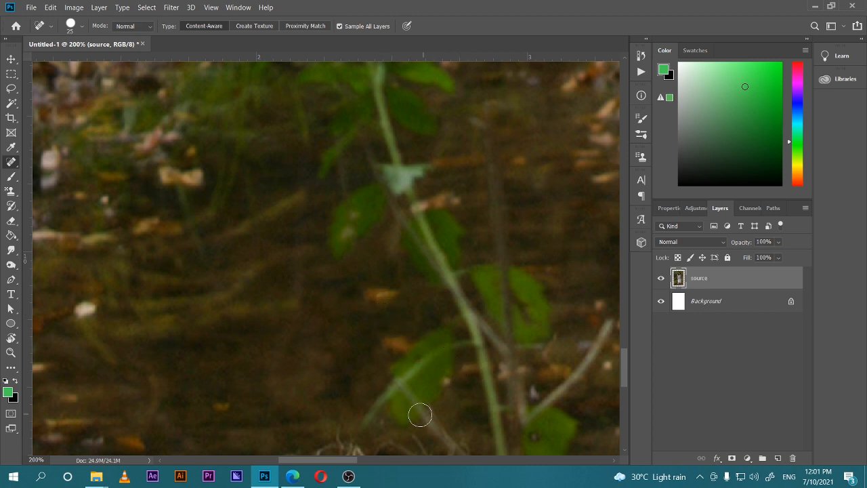
Heal the small spots and marks on the woman's legs around the knees
left_click_drag(459, 409, 392, 332)
scroll(445, 300, "down", 5)
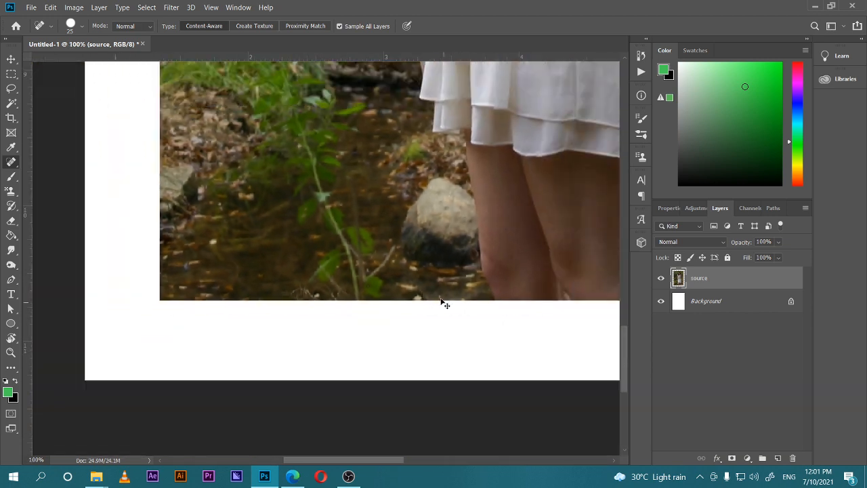
scroll(446, 303, "up", 5)
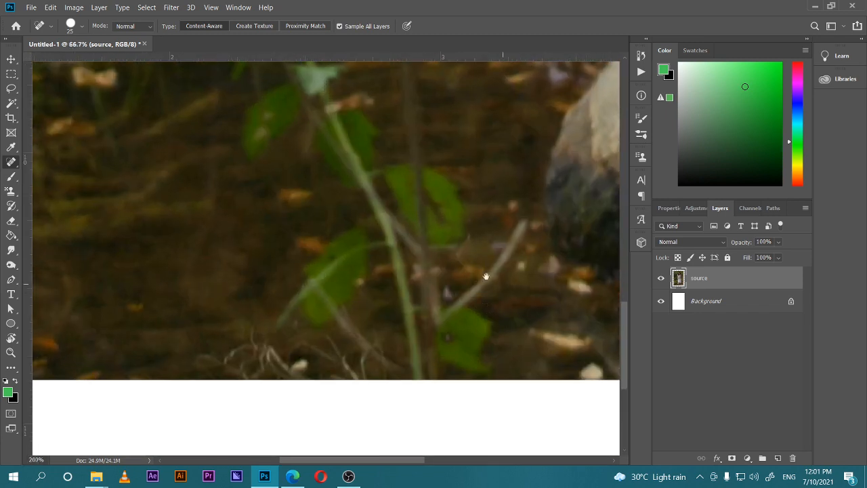
mouse_move(486, 277)
left_mouse_down()
mouse_move(401, 255)
mouse_move(327, 279)
mouse_move(257, 323)
left_mouse_up()
mouse_move(443, 291)
left_mouse_down()
mouse_move(403, 267)
mouse_move(418, 263)
left_mouse_up()
left_click_drag(383, 230, 401, 248)
left_click(384, 234)
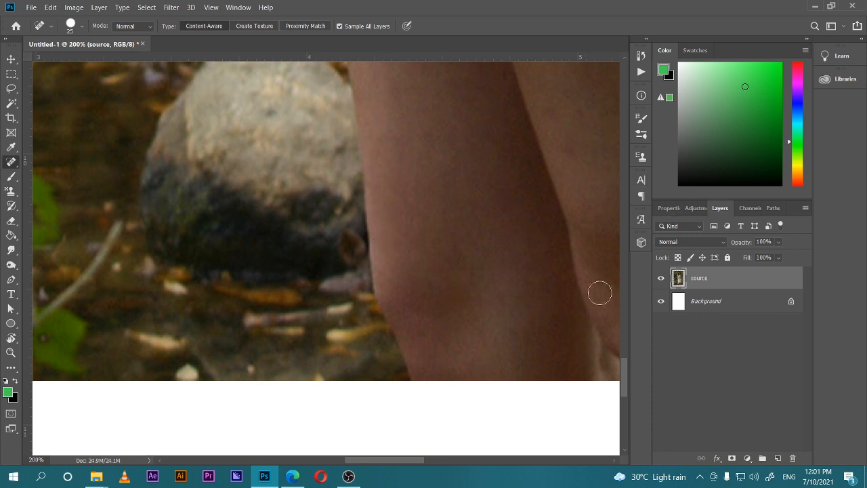
left_click_drag(431, 196, 264, 274)
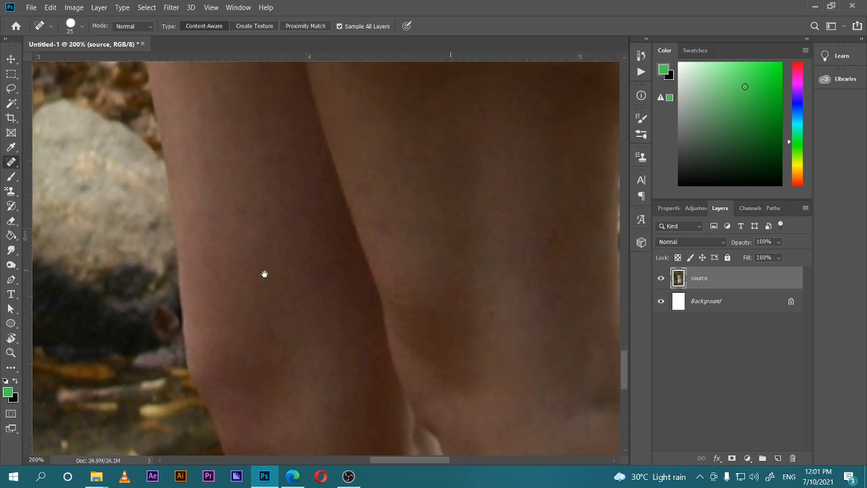
left_click(493, 315)
left_click(427, 315)
left_click_drag(513, 300, 459, 294)
left_click(509, 332)
Even out the dark patch on the front knee with healing strokes, enlarging the brush size to 60
left_click_drag(502, 356, 502, 242)
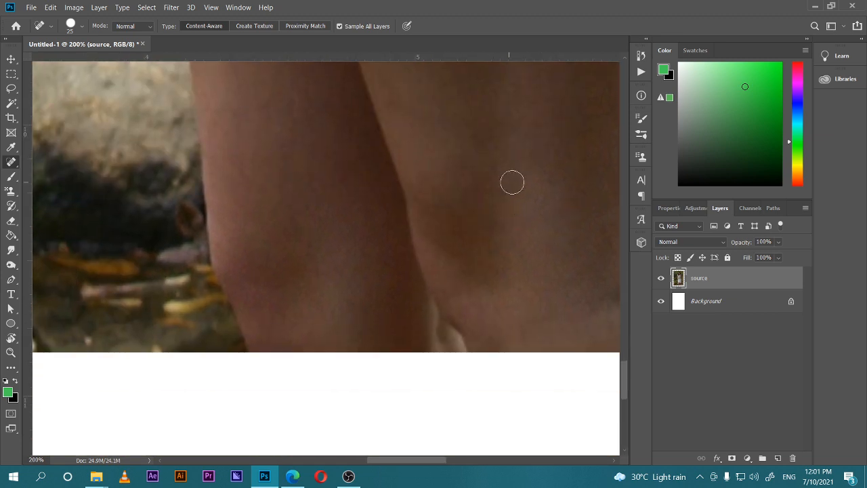
left_click_drag(429, 158, 455, 267)
key("bracketright")
key("bracketright")
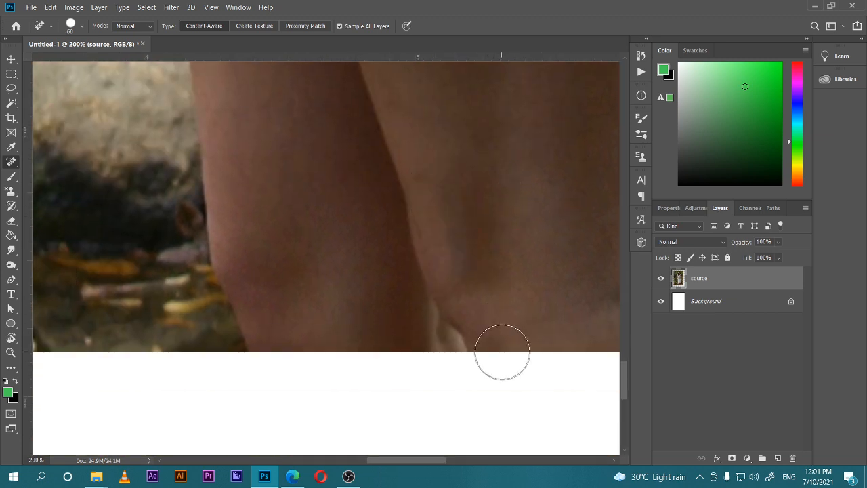
left_click(473, 254)
left_click(468, 164)
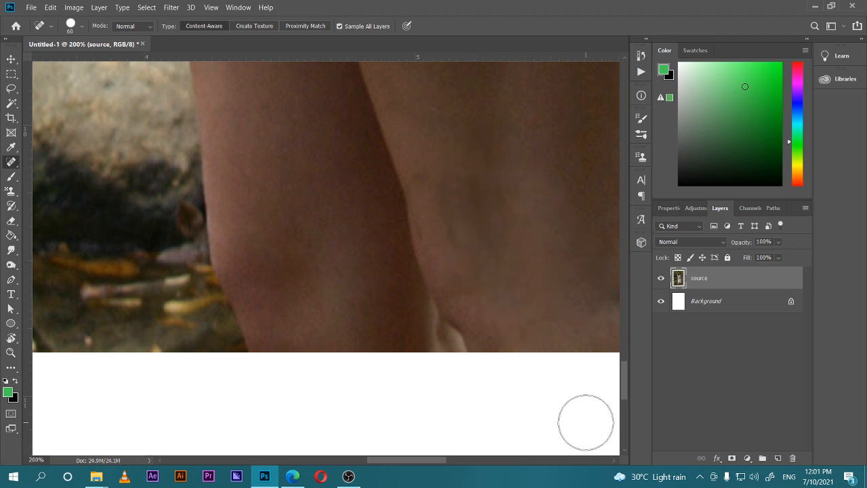
mouse_move(519, 265)
left_mouse_down()
mouse_move(476, 277)
mouse_move(447, 343)
left_mouse_up()
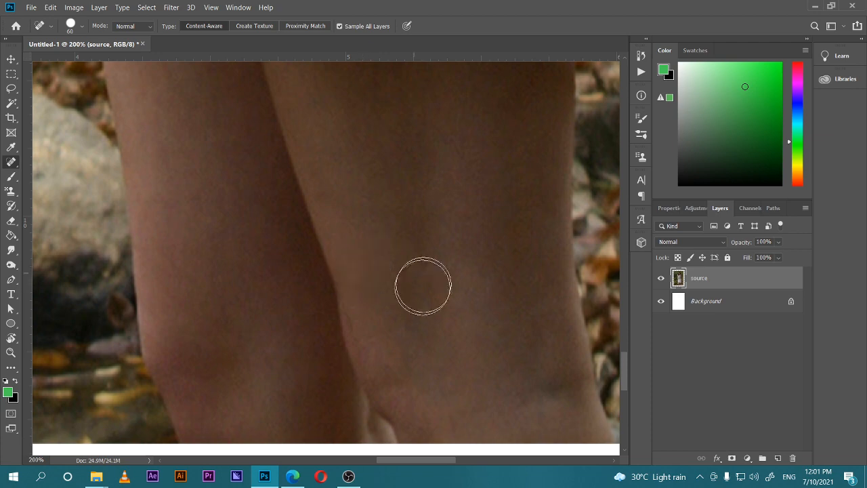
left_click_drag(420, 297, 409, 321)
Try smoothing the woman's forehead with the healing type set to Create Texture, and undo the stroke
key("ctrl+minus")
key("ctrl+minus")
key("ctrl+minus")
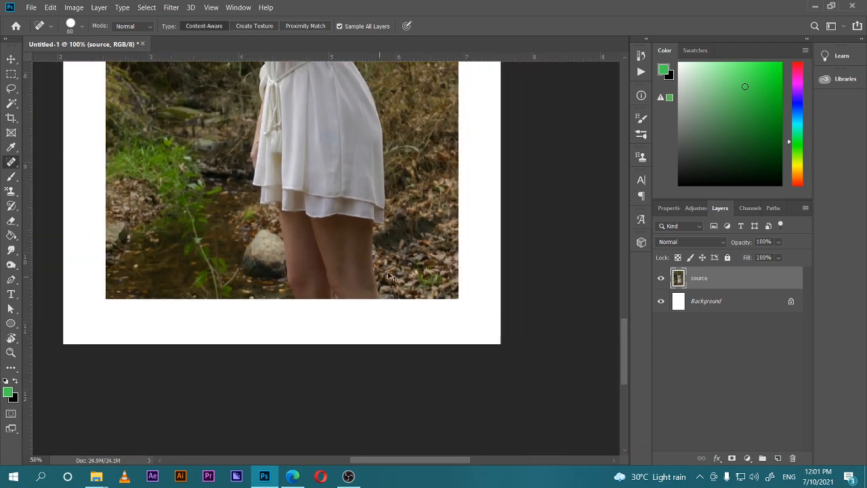
key("ctrl+plus")
left_click_drag(376, 274, 382, 416)
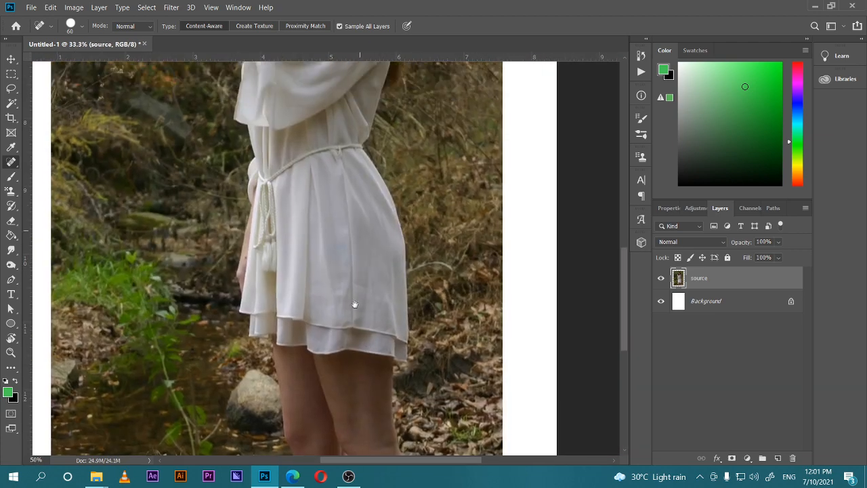
left_click_drag(349, 206, 368, 360)
left_click_drag(328, 192, 319, 336)
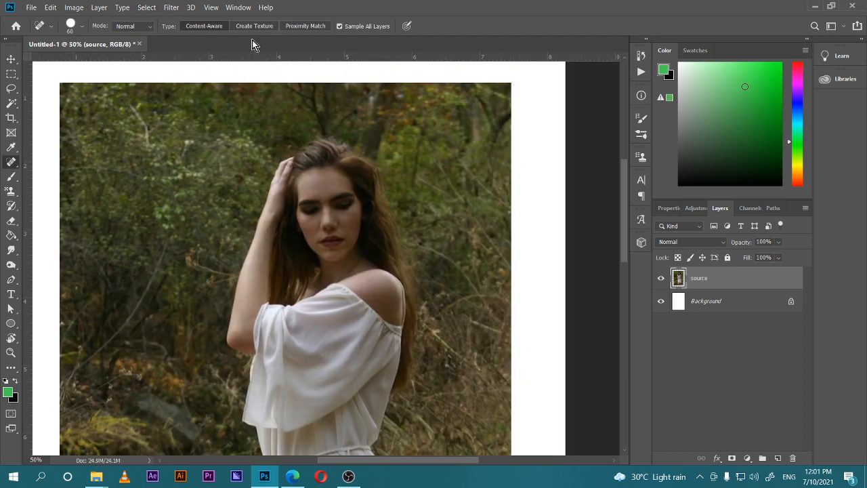
left_click_drag(322, 247, 336, 258)
key("ctrl+plus")
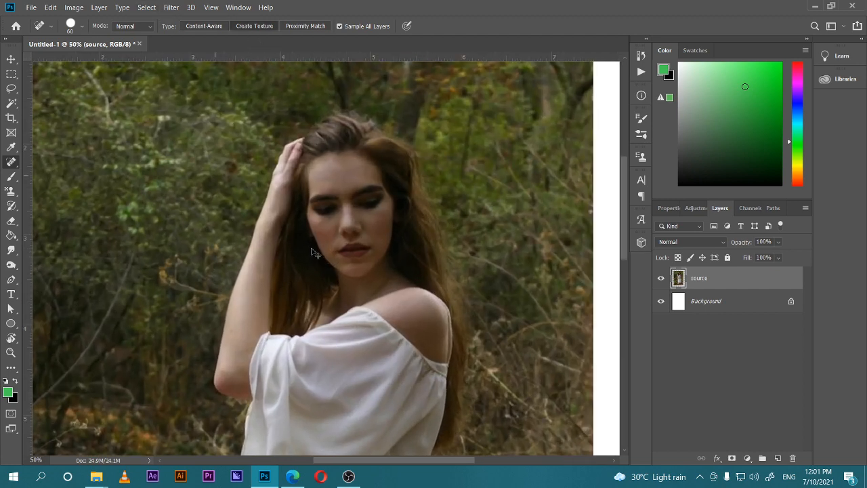
key("ctrl+plus")
key("ctrl+plus")
key("ctrl+plus")
left_click_drag(334, 198, 332, 297)
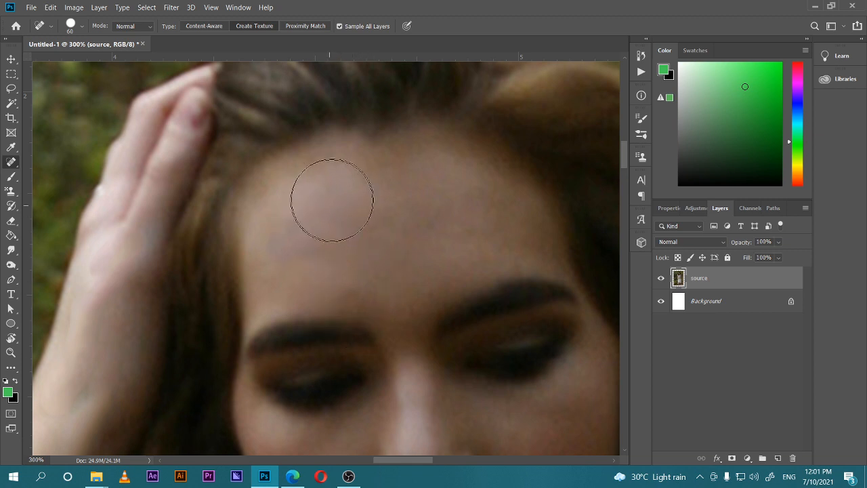
left_click_drag(333, 200, 298, 216)
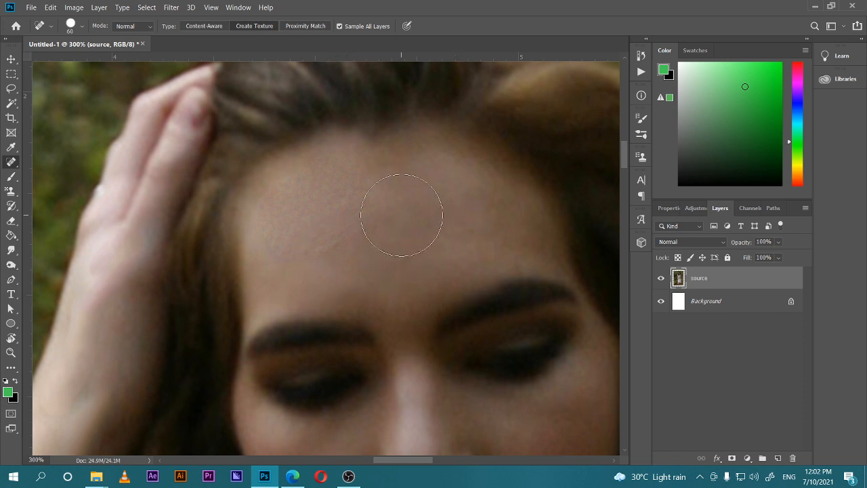
key("ctrl+z")
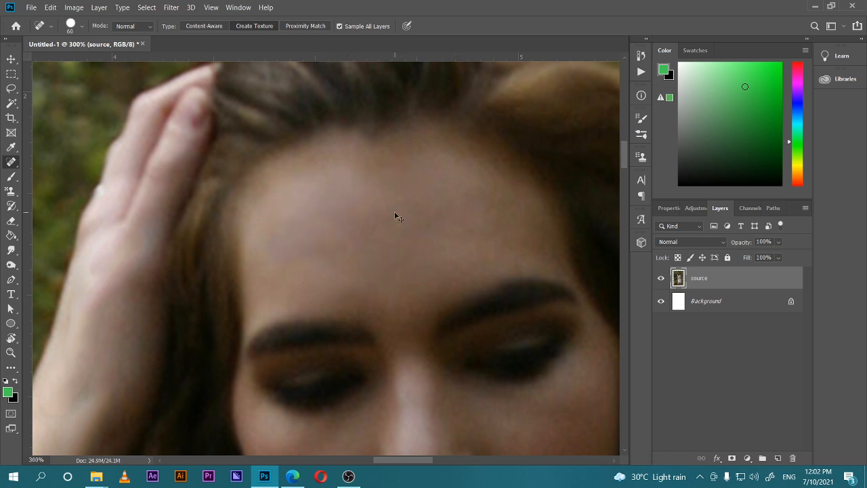
Add a new empty layer above the source layer for healing
key("ctrl+minus")
key("ctrl+minus")
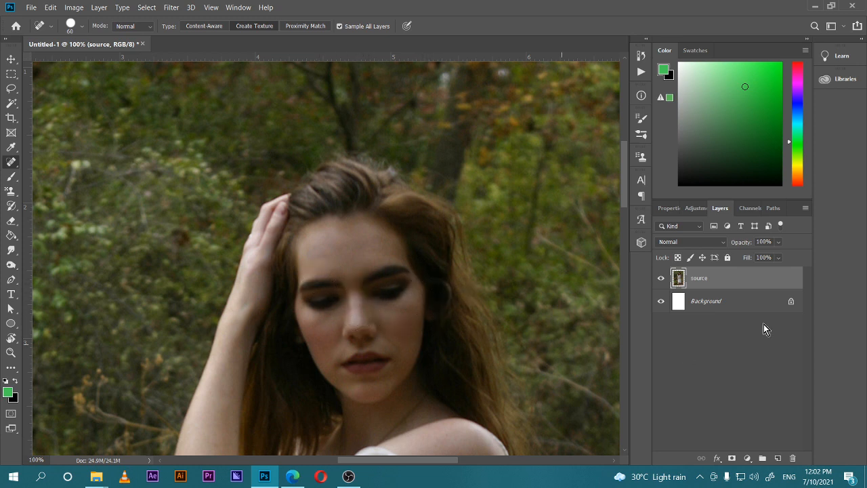
left_click(777, 459)
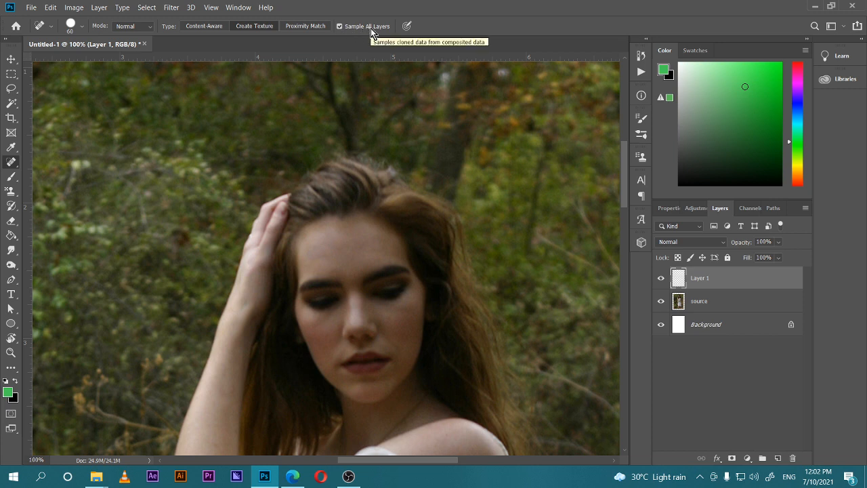
Test a healing stroke over the eyebrow on the new layer with Sample All Layers enabled, and undo it
left_click_drag(365, 278, 401, 265)
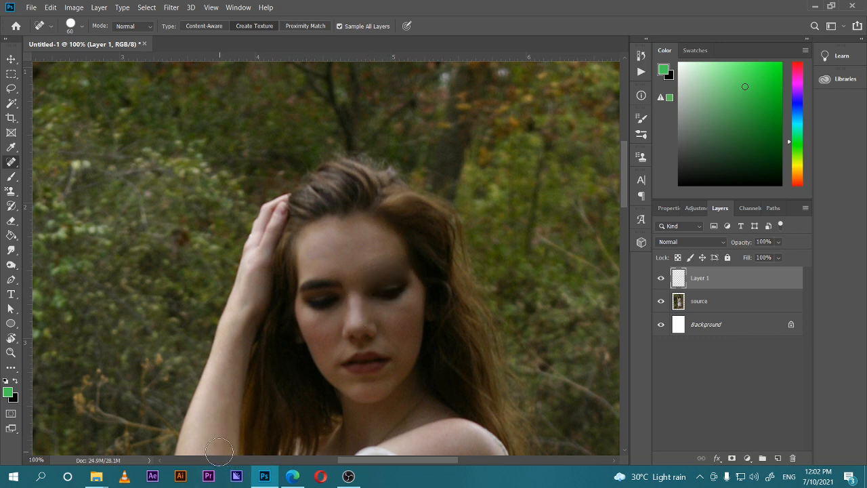
key("ctrl+z")
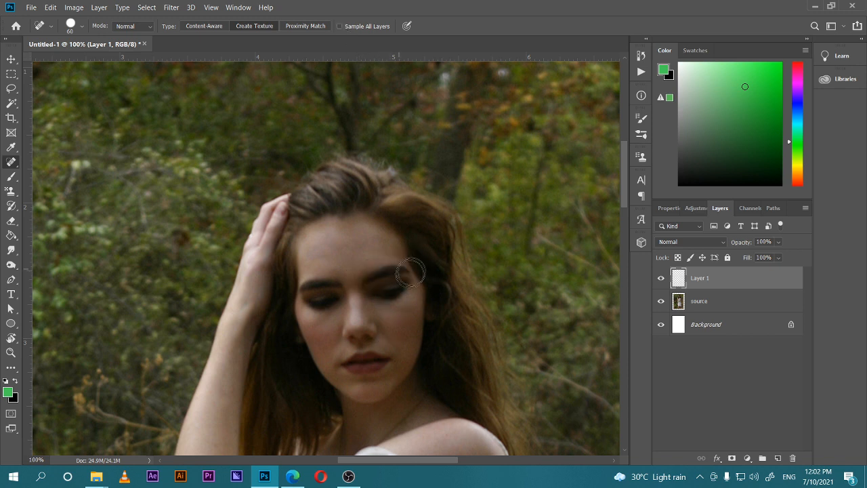
Try Proximity Match healing strokes over the woman's eyebrow with Sample All Layers enabled, and undo them
left_click_drag(362, 293, 381, 353)
key("ctrl+plus")
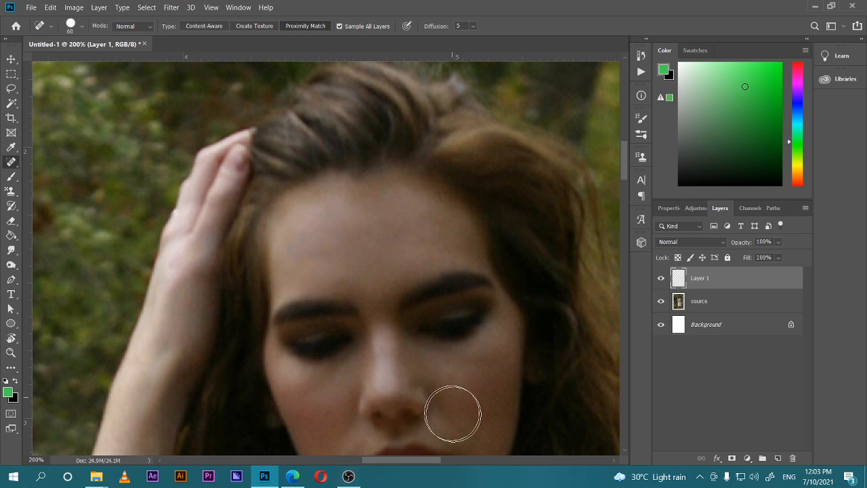
left_click(391, 293)
mouse_move(418, 271)
left_mouse_down()
mouse_move(445, 265)
mouse_move(475, 275)
left_mouse_up()
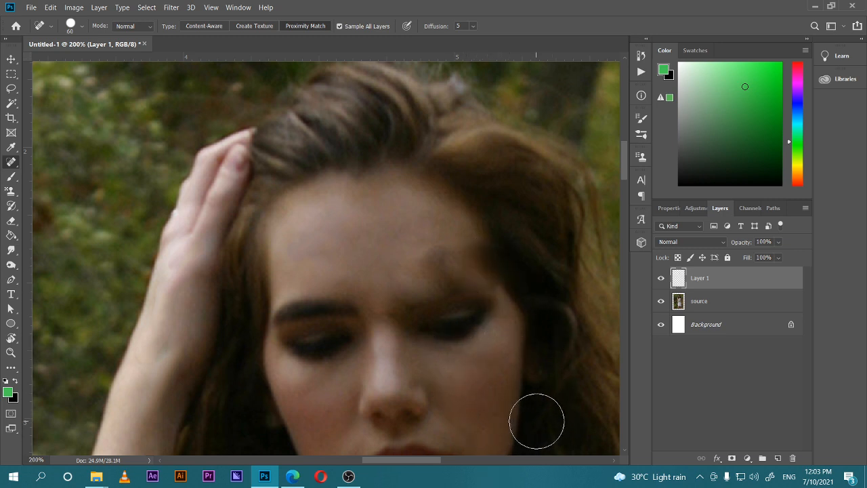
key("ctrl+z")
key("ctrl+z")
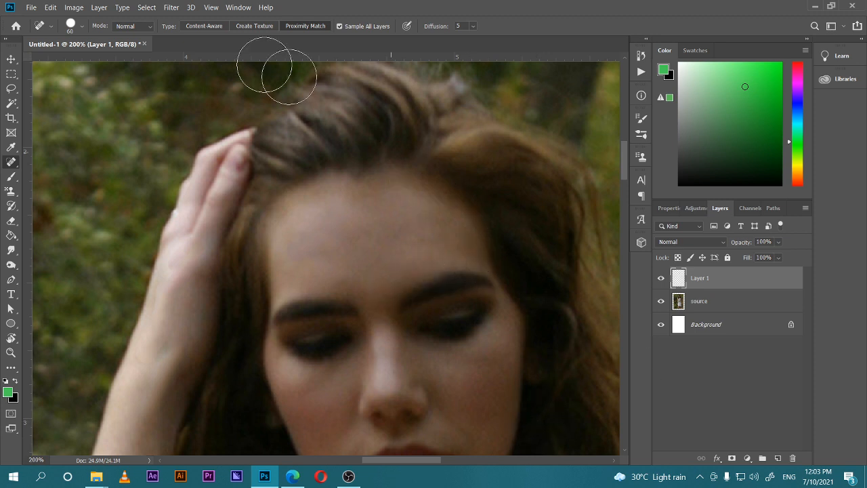
Reduce the Spot Healing Brush size to 30
key("bracketleft")
key("bracketleft")
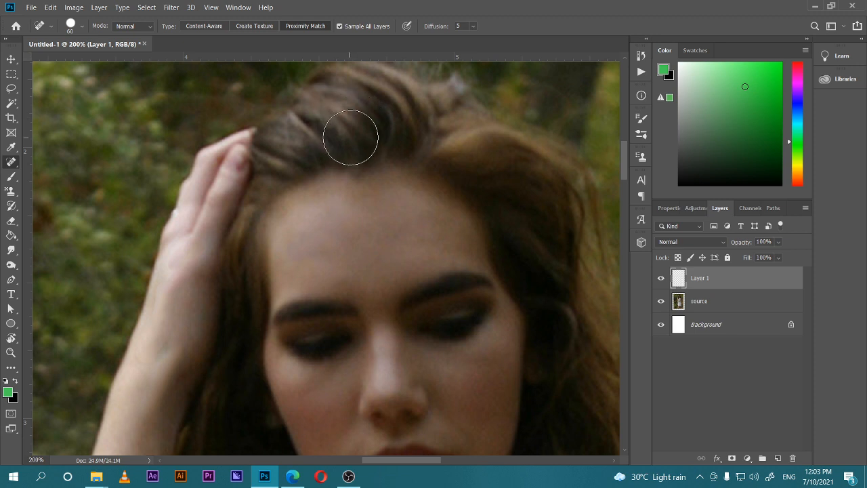
key("bracketleft")
Browse New Volume (D:) for an image to open and enter the "refrence gallery" folder
left_click(27, 10)
left_click(41, 29)
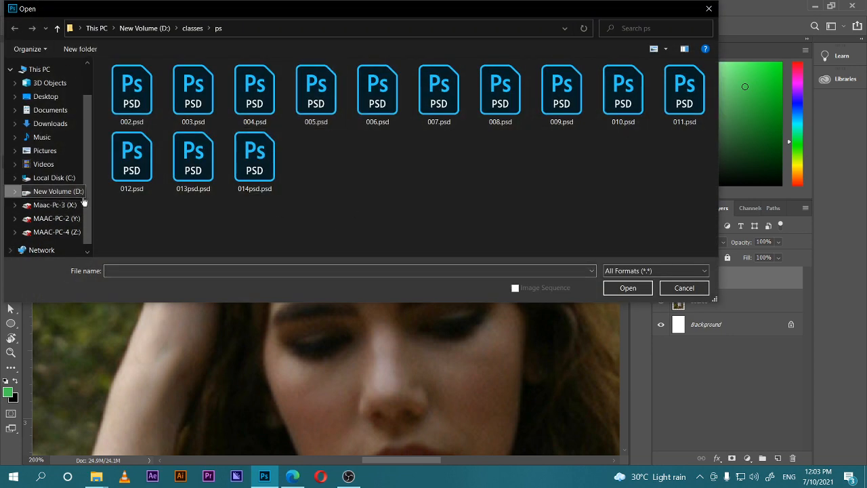
left_click(60, 193)
scroll(467, 149, "down", 3)
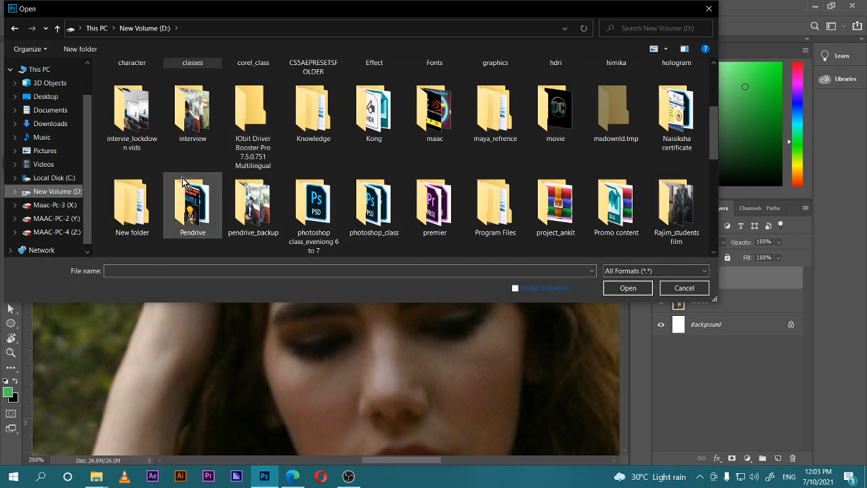
scroll(497, 191, "up", 2)
left_click(497, 191)
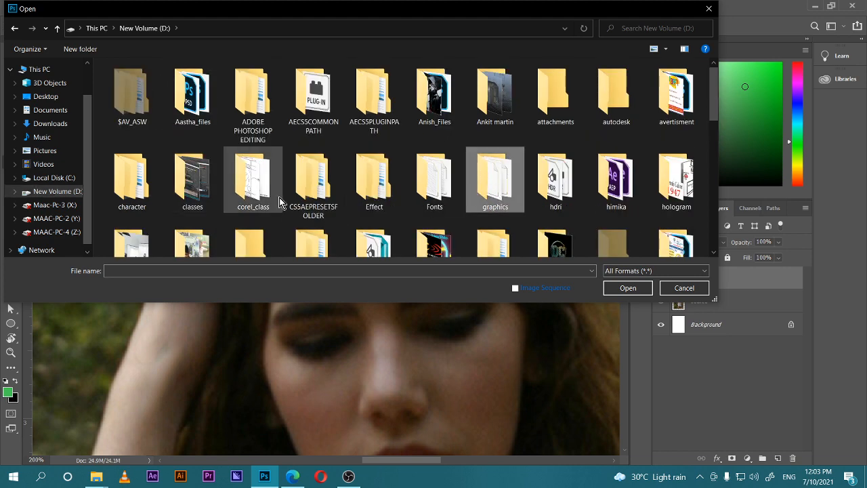
scroll(285, 198, "down", 5)
scroll(336, 177, "up", 5)
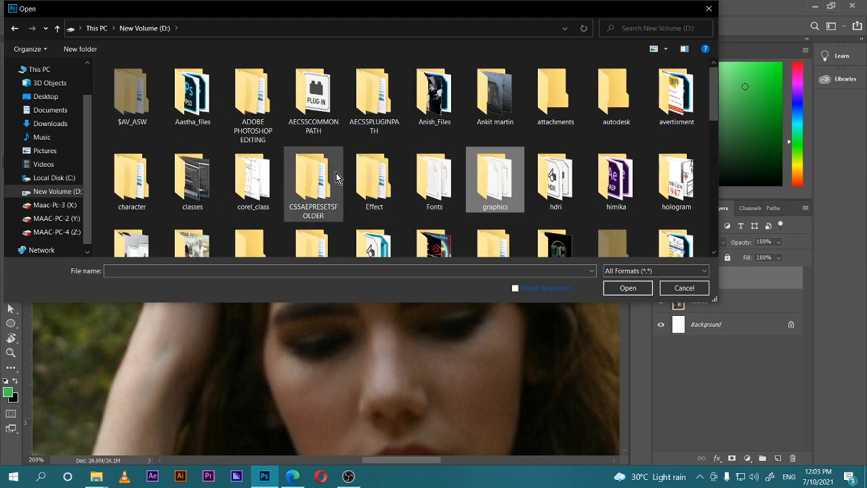
scroll(336, 173, "down", 3)
double_click(134, 191)
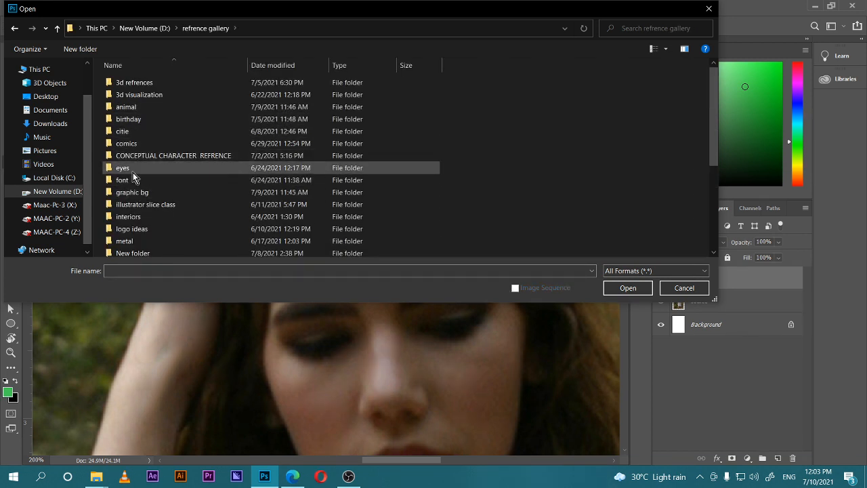
Look through the images in the "Potrait" folder for a face with skin blemishes, and leave without opening any
scroll(160, 230, "down", 1)
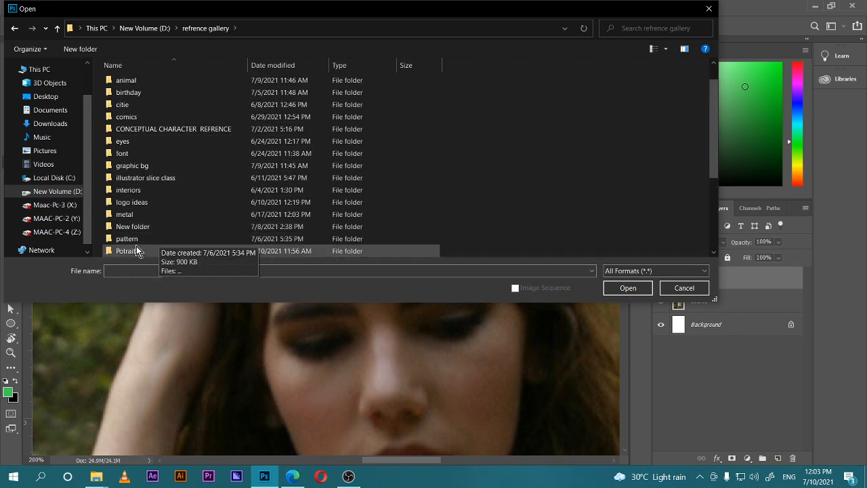
scroll(146, 244, "down", 2)
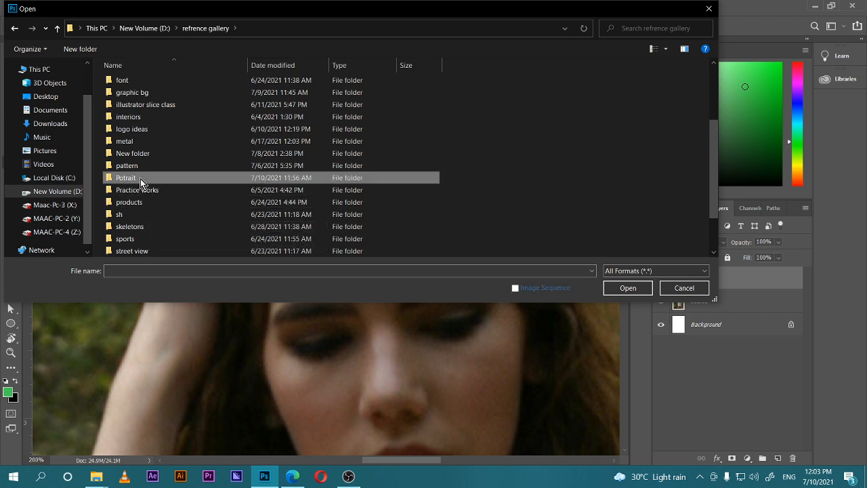
double_click(135, 178)
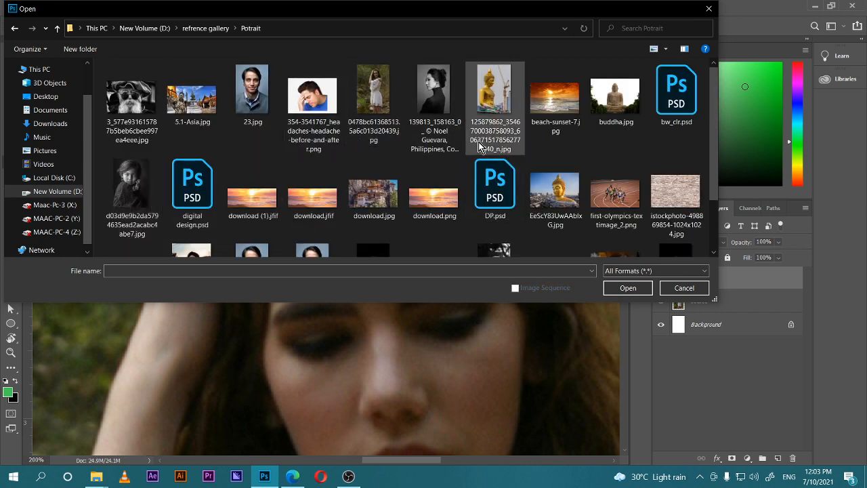
scroll(474, 81, "down", 1)
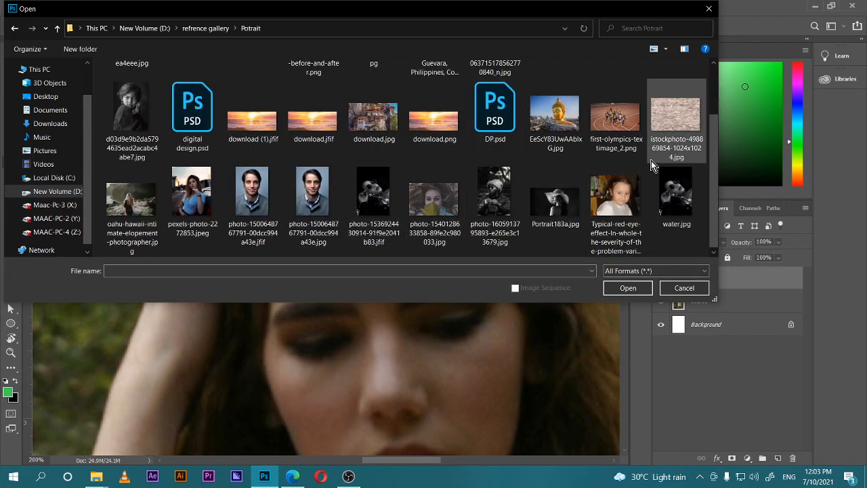
scroll(379, 242, "up", 1)
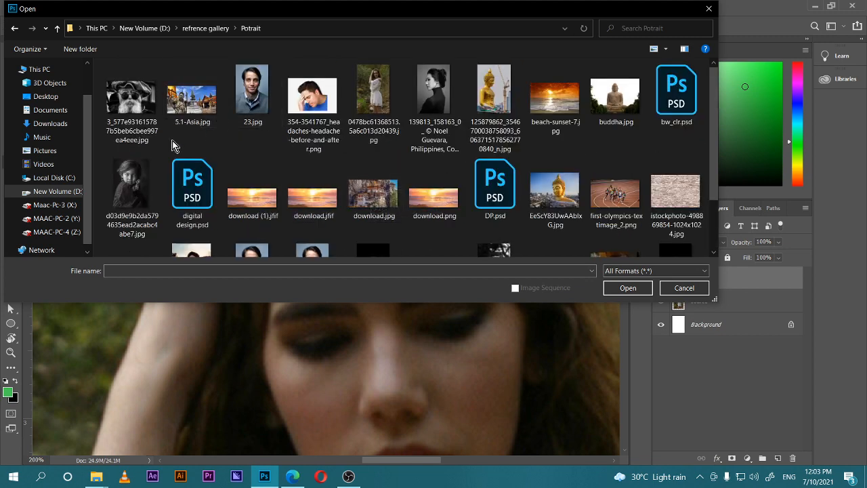
scroll(298, 121, "down", 1)
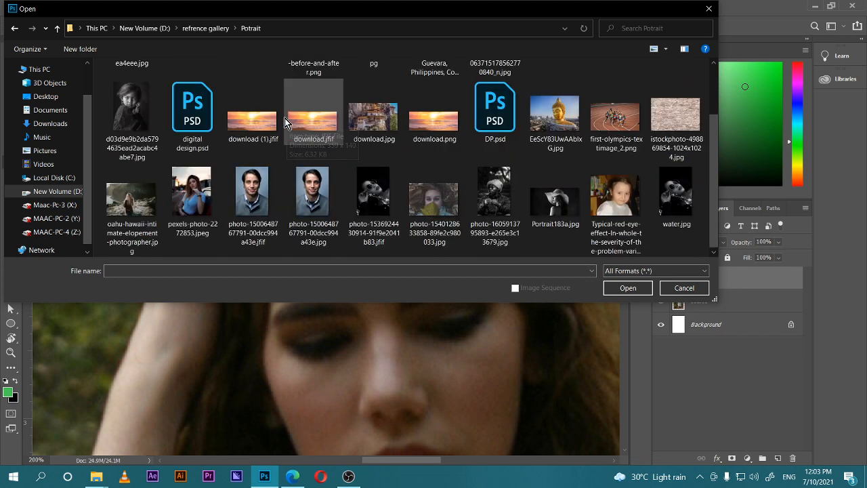
left_click(684, 288)
Switch to the Edge browser and search Google Images for "blemishes face"
left_click(292, 476)
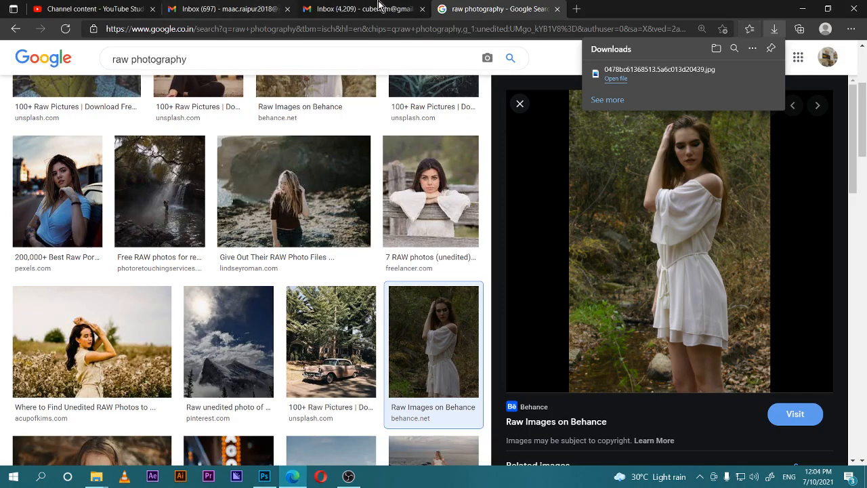
left_click(576, 9)
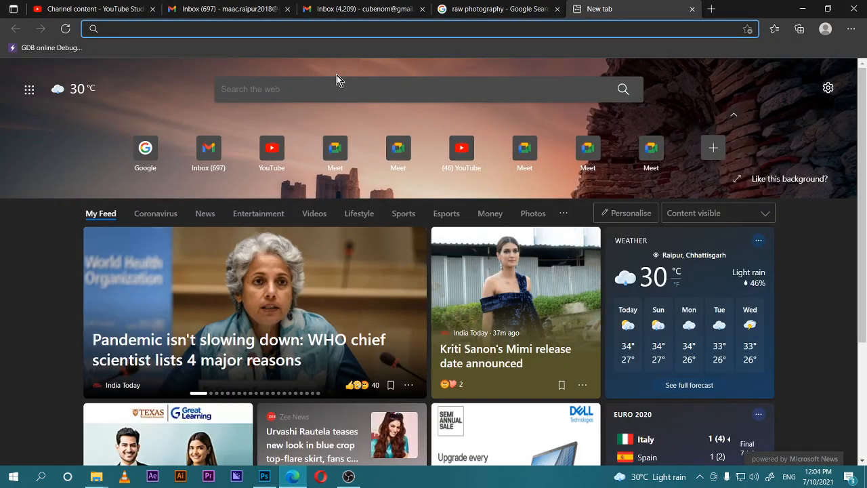
left_click(691, 10)
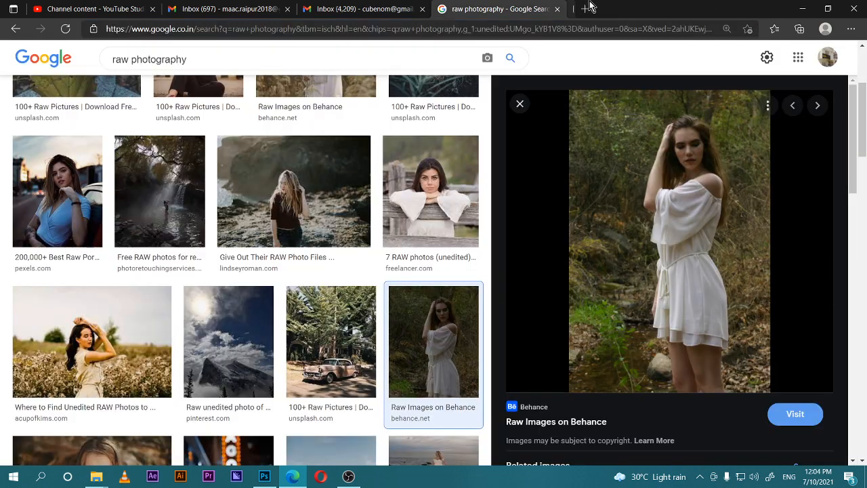
scroll(85, 269, "up", 3)
left_click_drag(199, 70, 2, 85)
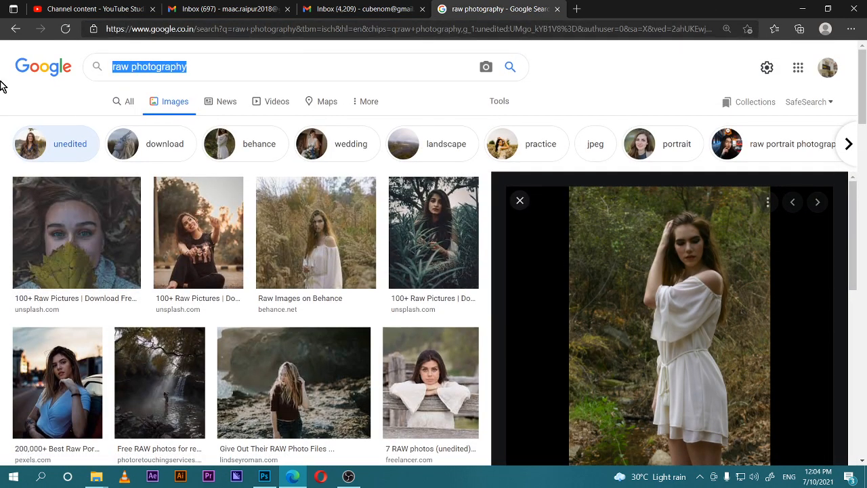
type("b")
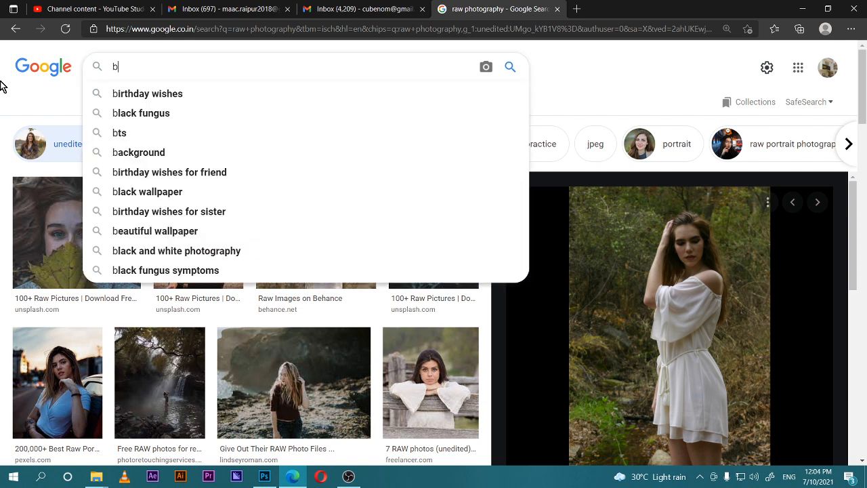
type("lemishes ")
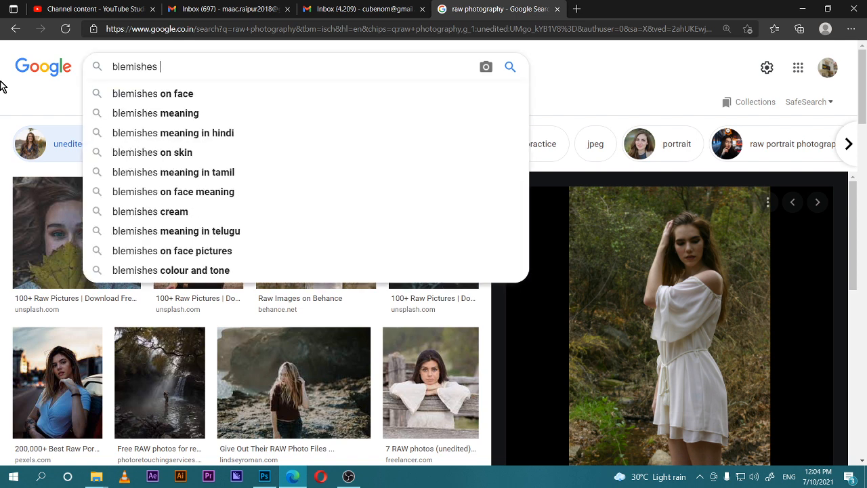
type("face")
key("Return")
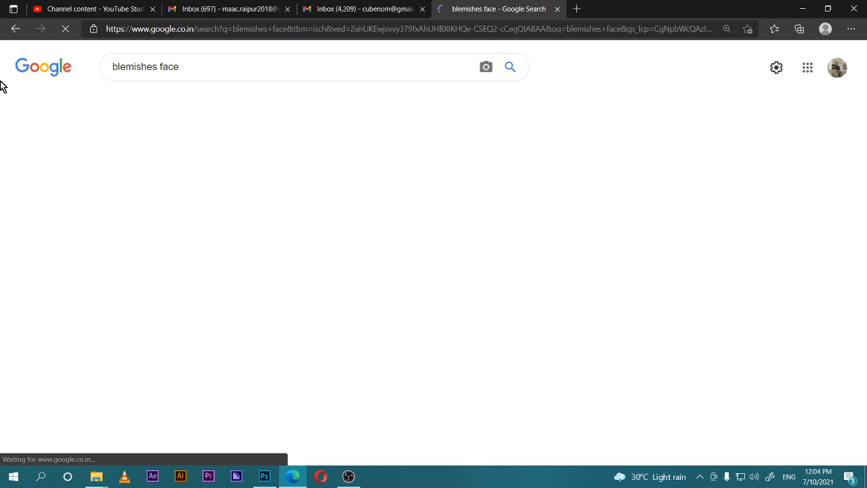
Browse the blemish photos and preview the Stylecraze portrait of a woman wearing a towel on her head
left_click(456, 251)
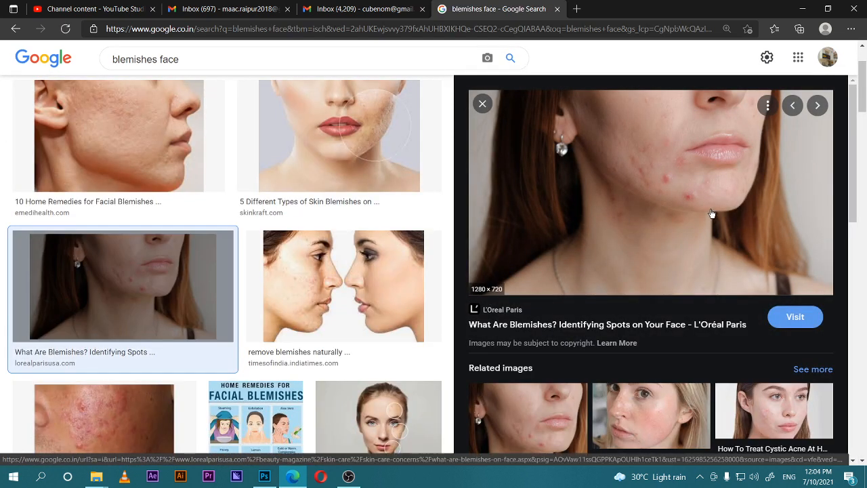
scroll(253, 242, "up", 2)
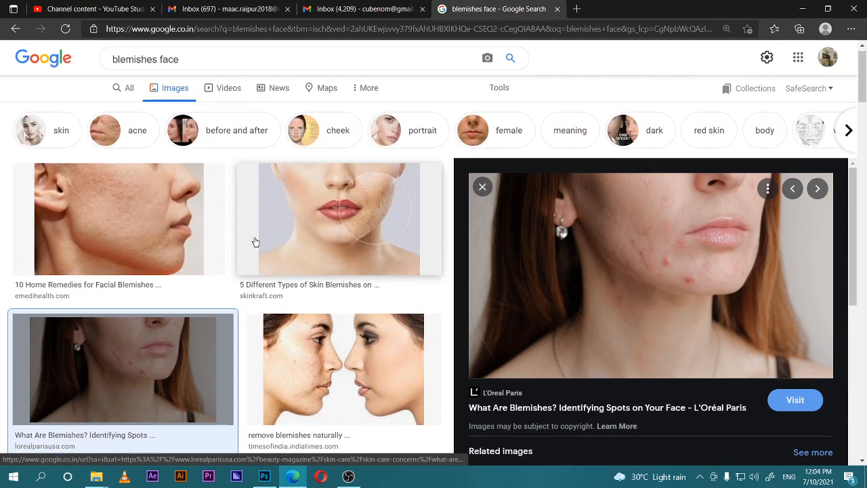
scroll(273, 283, "down", 8)
scroll(226, 321, "up", 6)
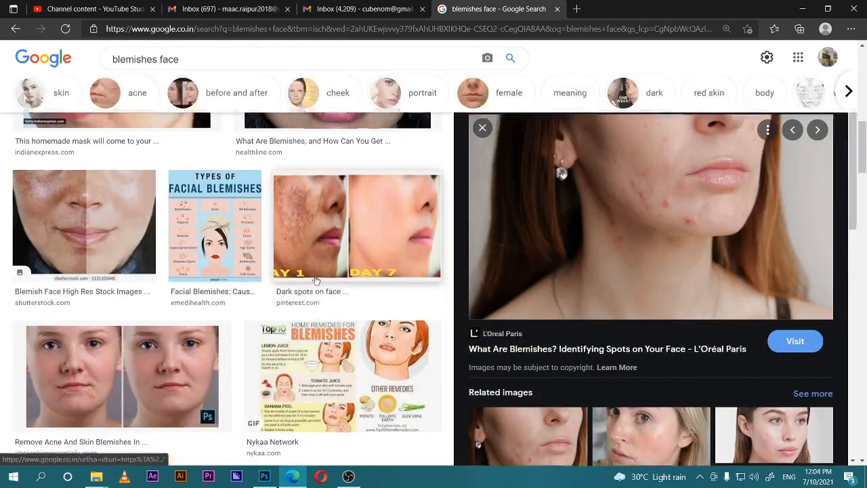
scroll(277, 285, "down", 10)
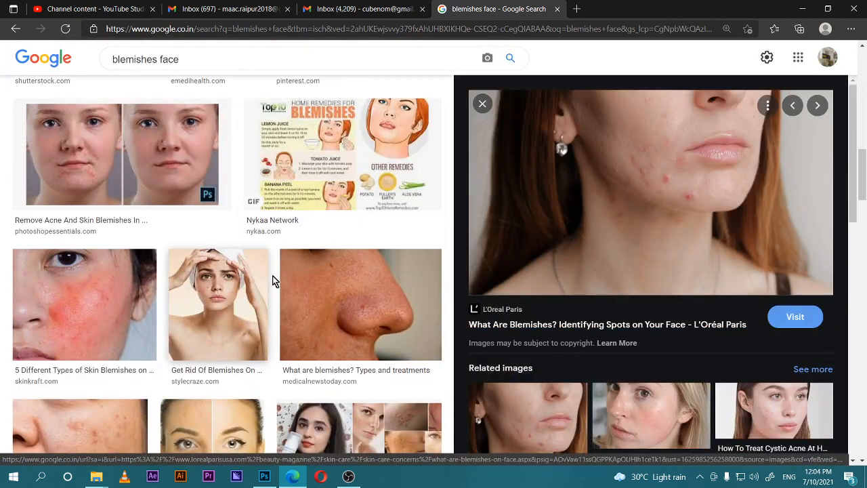
scroll(203, 251, "down", 4)
scroll(222, 250, "up", 2)
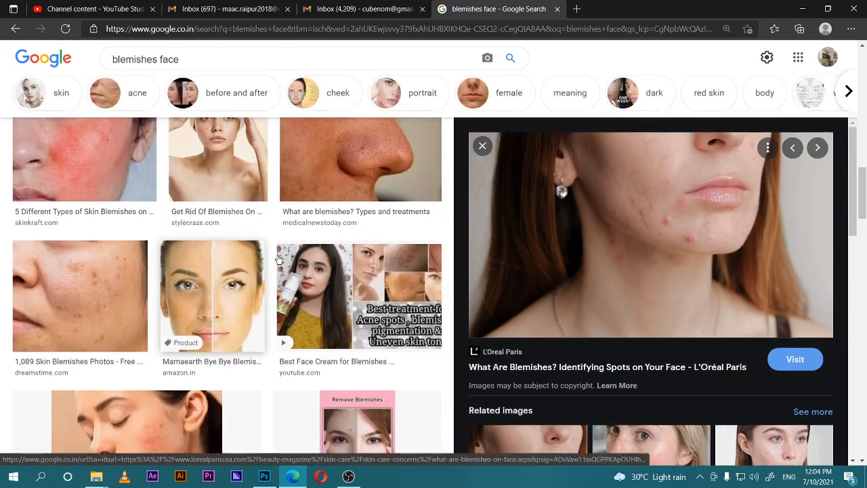
left_click(228, 194)
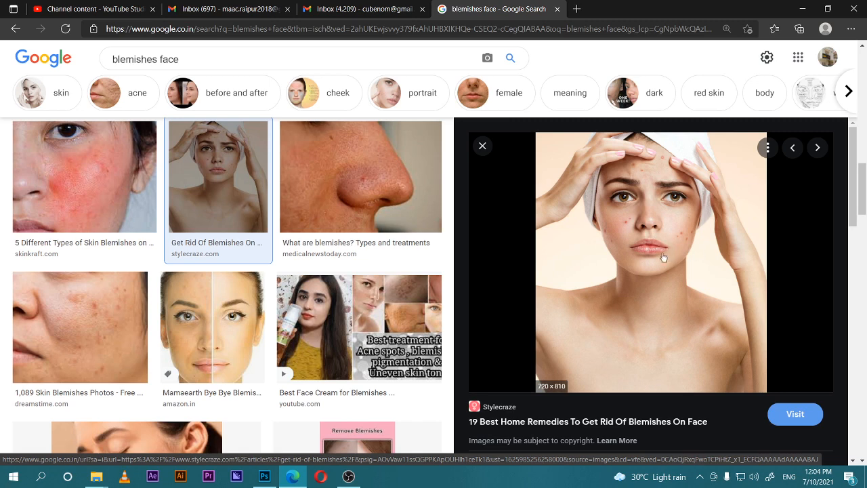
Save the previewed portrait as 318_257404876.jpg in the "Potrait" folder
right_click(657, 231)
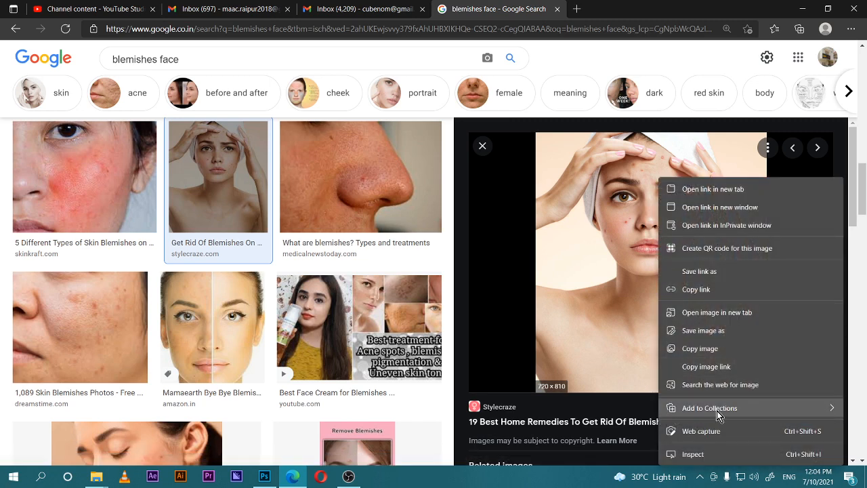
left_click(731, 331)
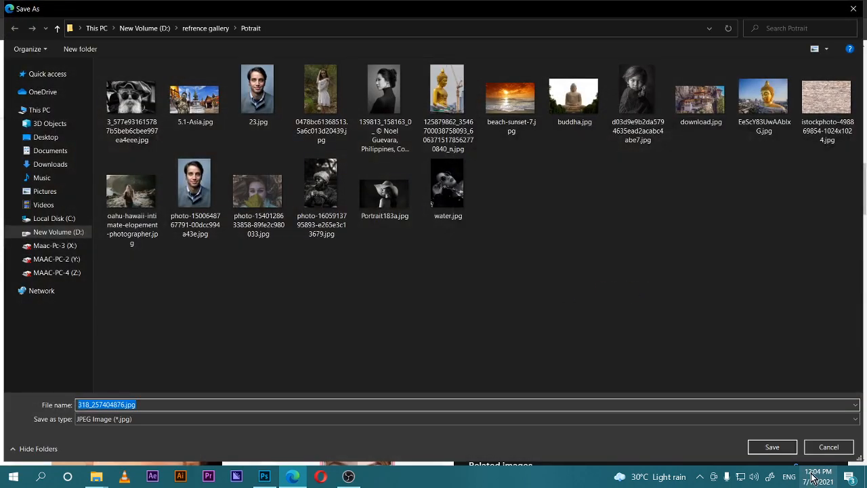
left_click(766, 448)
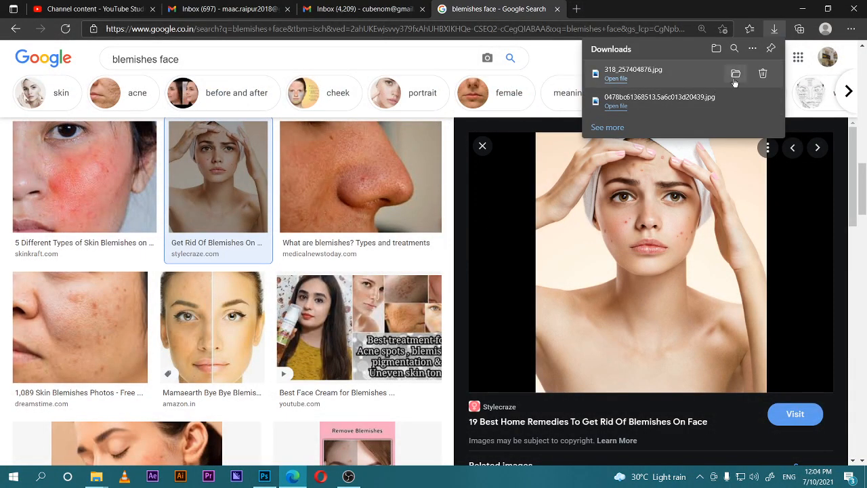
Place the downloaded 318_257404876.jpg from its folder into the Photoshop document as a new layer above source
left_click(735, 75)
left_click_drag(520, 322, 426, 309)
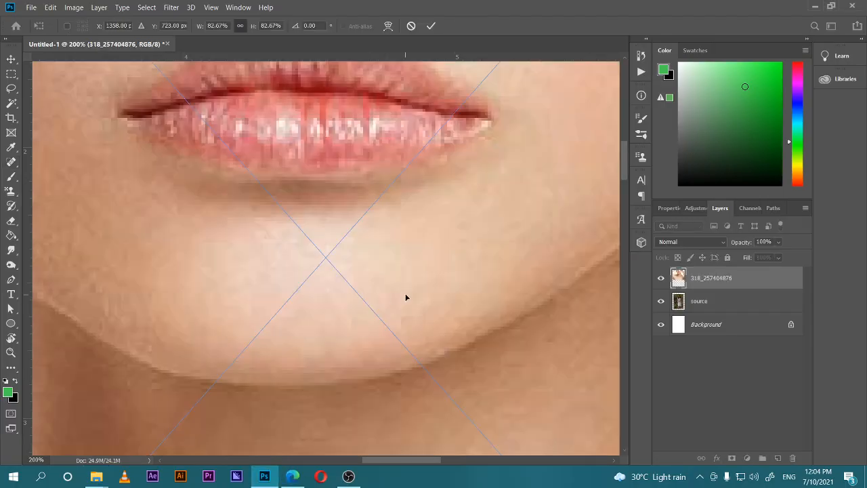
key("Return")
Move the placed portrait down on the canvas so the woman's forehead and hands are in view, leaving the smart object unrasterized
key("ctrl+minus")
key("ctrl+minus")
key("ctrl+minus")
key("ctrl+minus")
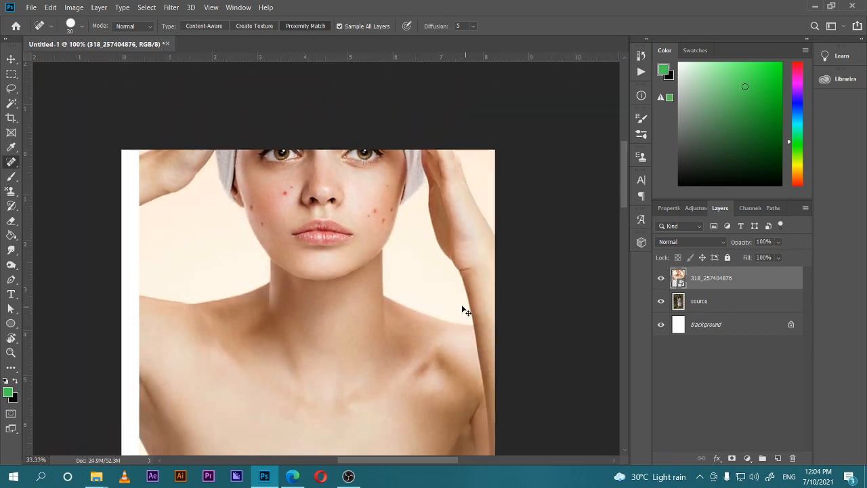
key("ctrl+plus")
left_click(362, 384)
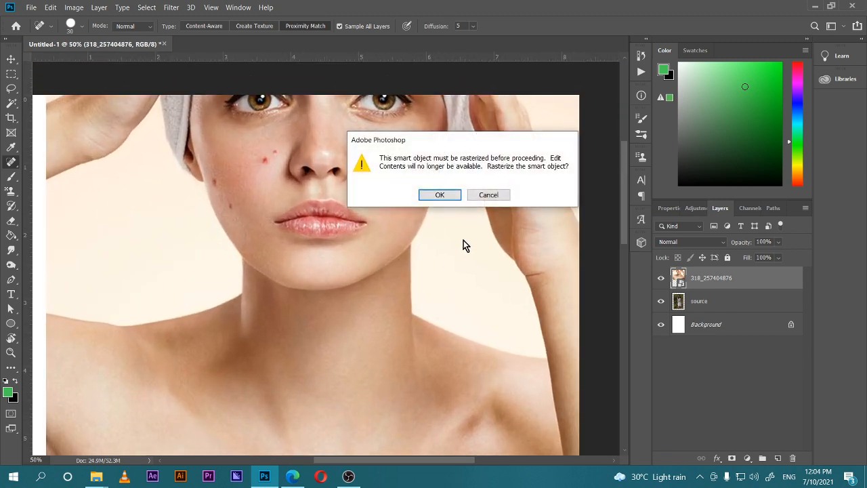
key("Escape")
key("v")
left_click_drag(342, 254, 356, 399)
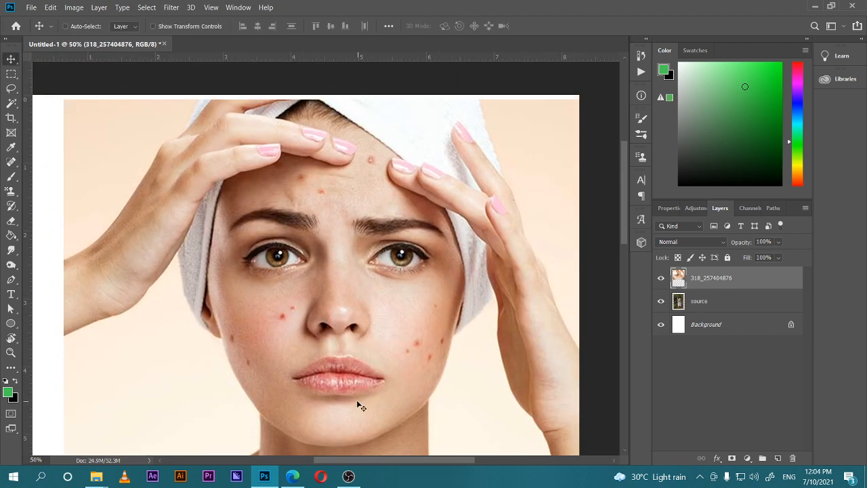
Activate the Spot Healing Brush in Proximity Match type on the 318_257404876 layer and enlarge its brush to size 90
left_click_drag(389, 291, 386, 282)
left_click(11, 151)
left_click(11, 161)
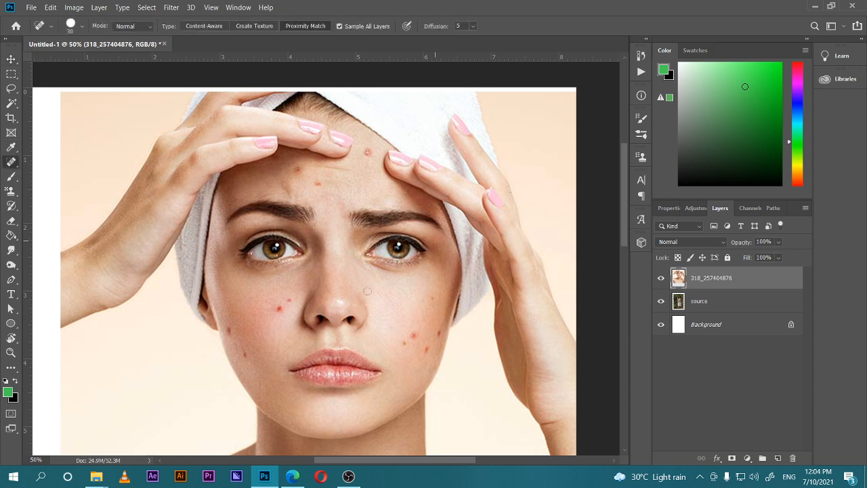
left_click_drag(444, 321, 449, 316)
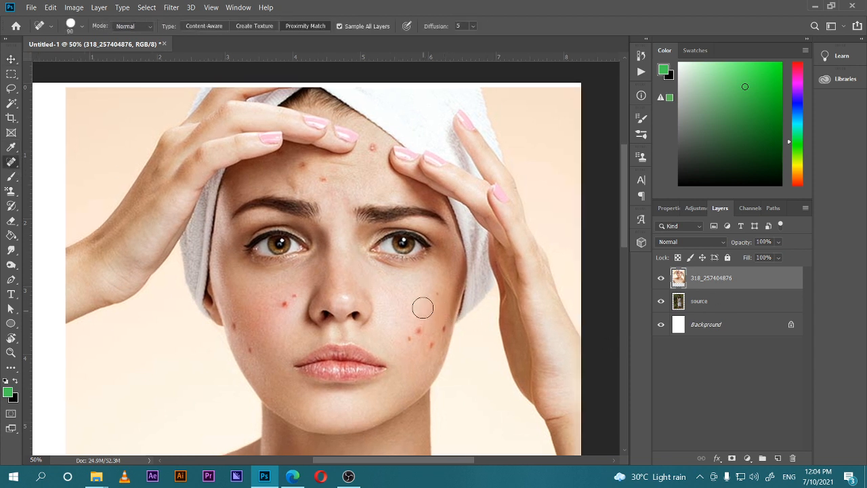
key("ctrl+plus")
key("ctrl+plus")
left_click_drag(499, 347, 481, 282)
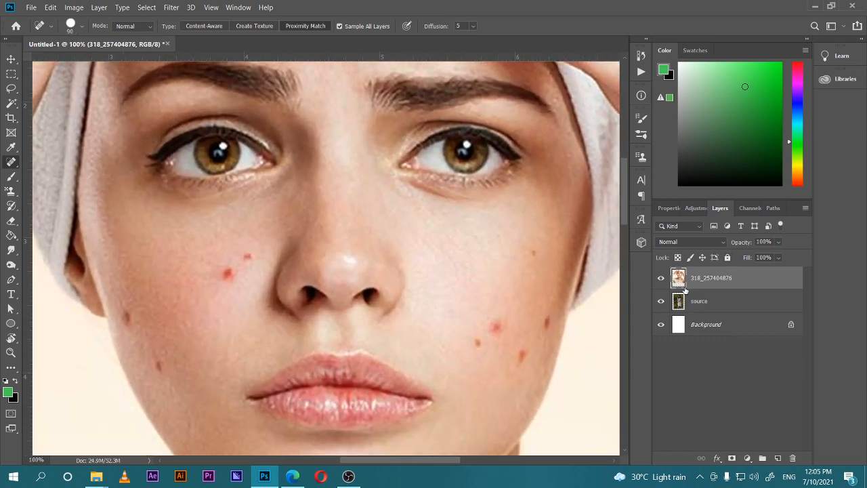
mouse_move(385, 267)
left_mouse_down()
mouse_move(360, 275)
mouse_move(399, 261)
left_mouse_up()
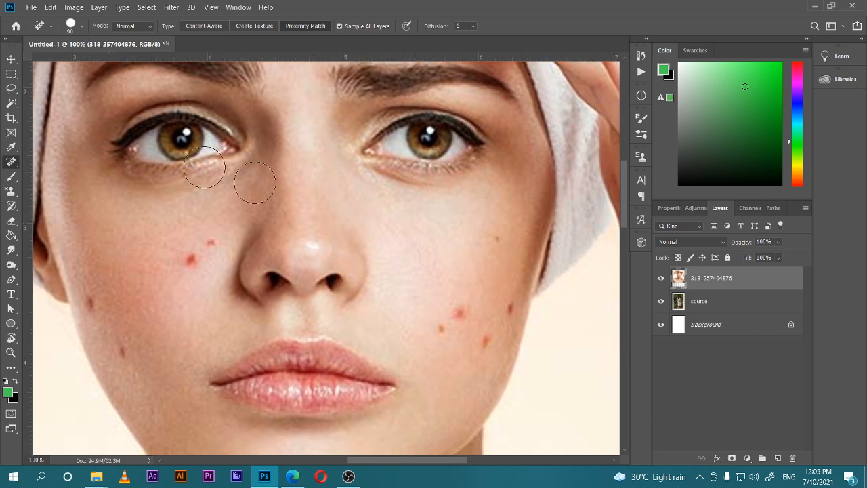
right_click(10, 163)
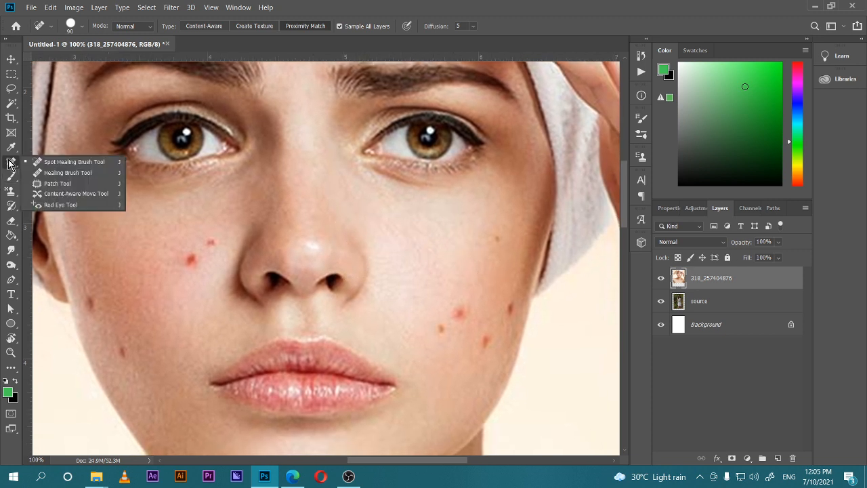
left_click(76, 161)
Remove the two red blemishes on the cheek beside the nose using the Proximity Match Spot Healing Brush, undoing the trial strokes
left_click_drag(218, 237, 177, 268)
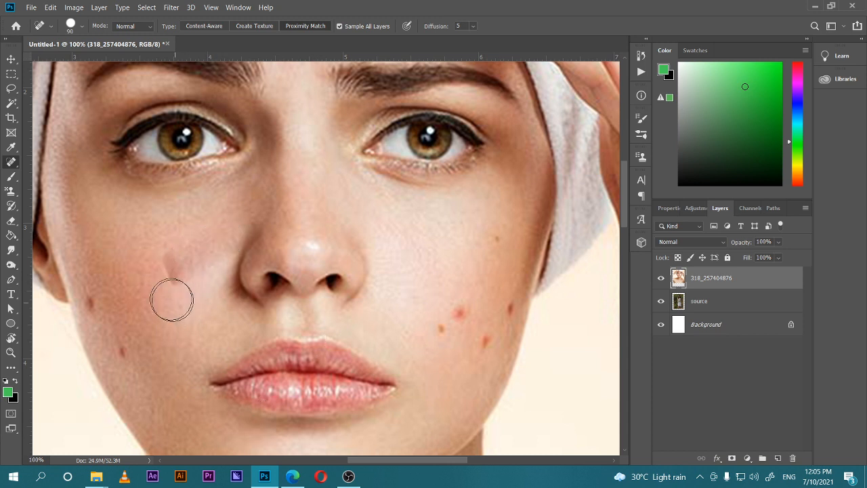
key("ctrl+z")
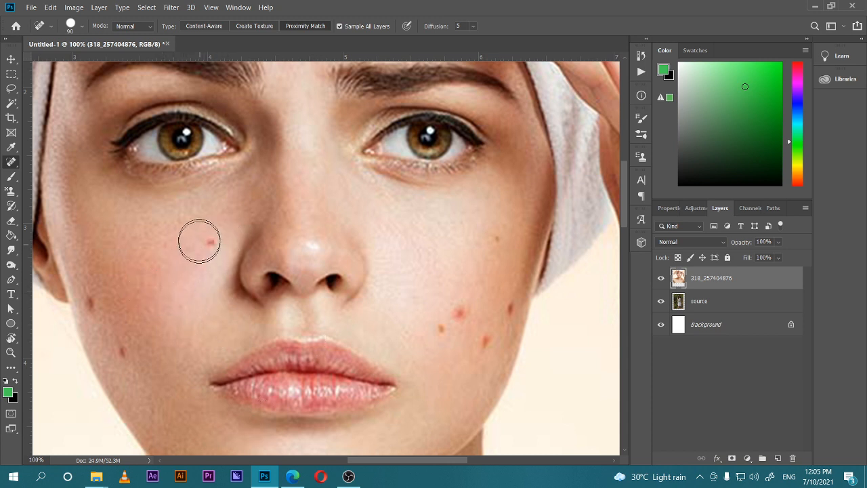
left_click(204, 244)
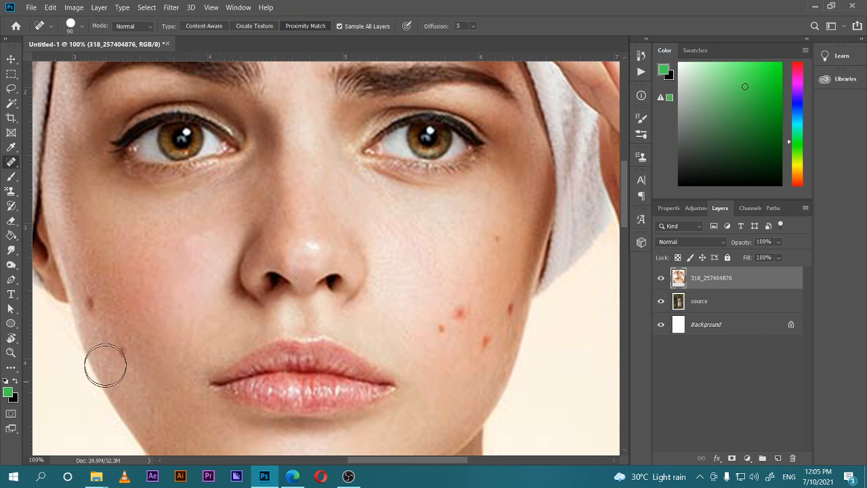
key("ctrl+z")
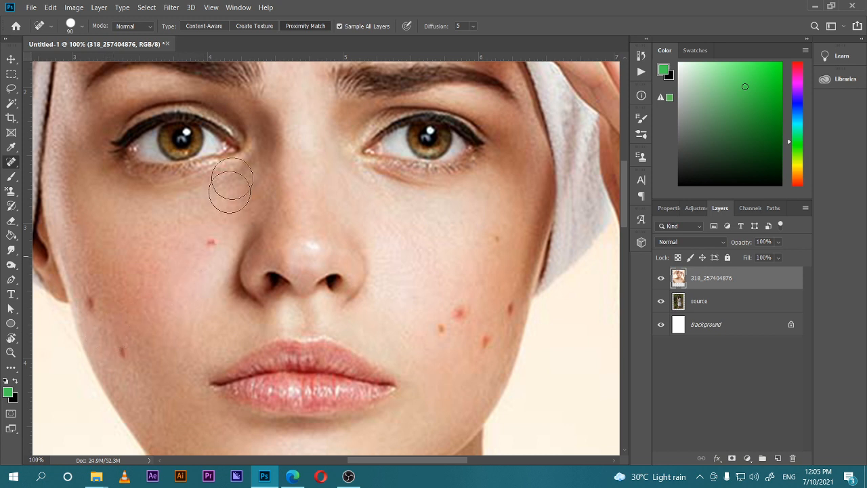
left_click(212, 240)
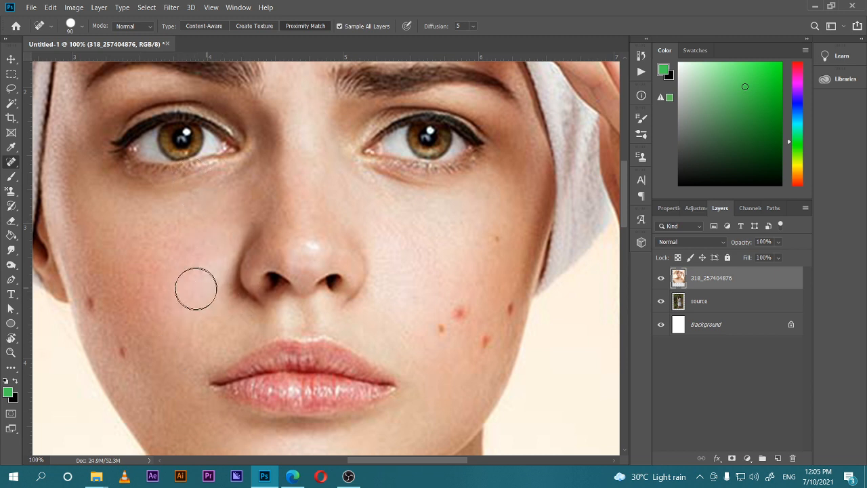
Heal the two dark spots near the jawline below the same cheek, undoing and redoing the upper spot at the face edge
left_click(130, 343)
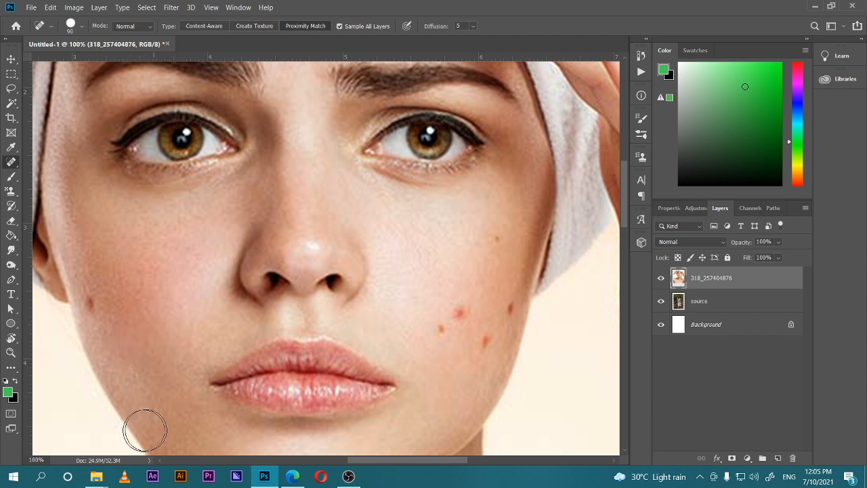
left_click(82, 313)
mouse_move(94, 482)
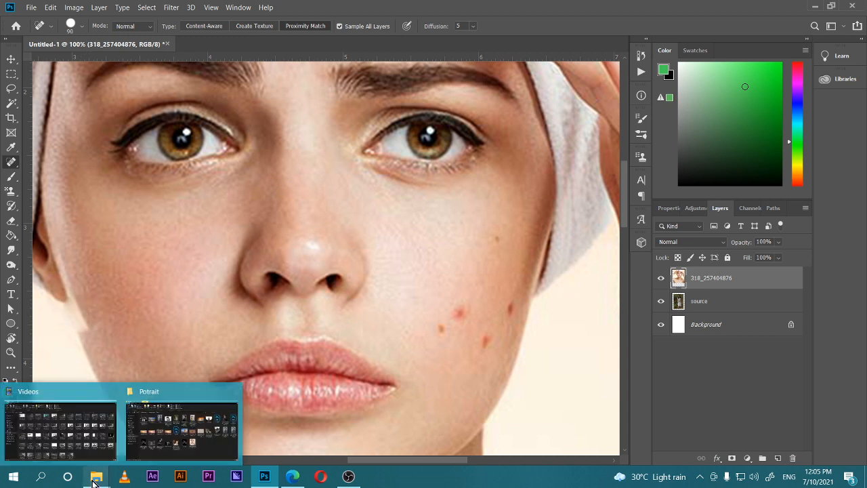
key("ctrl+z")
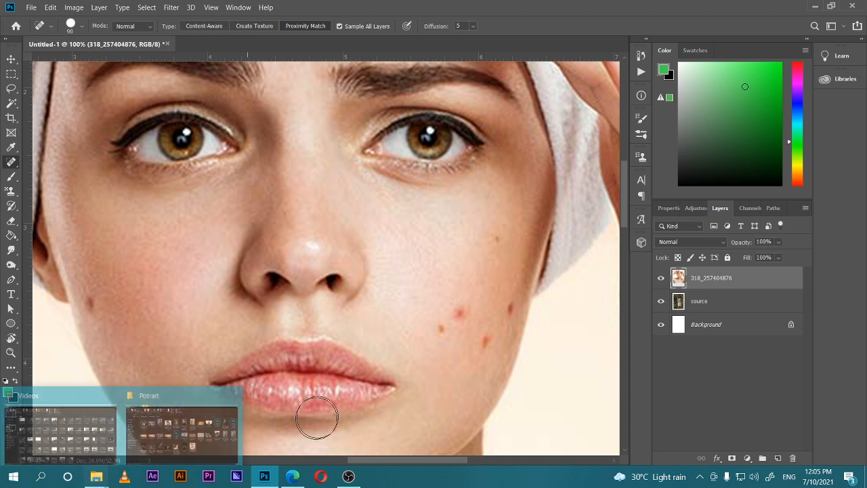
left_click(100, 299)
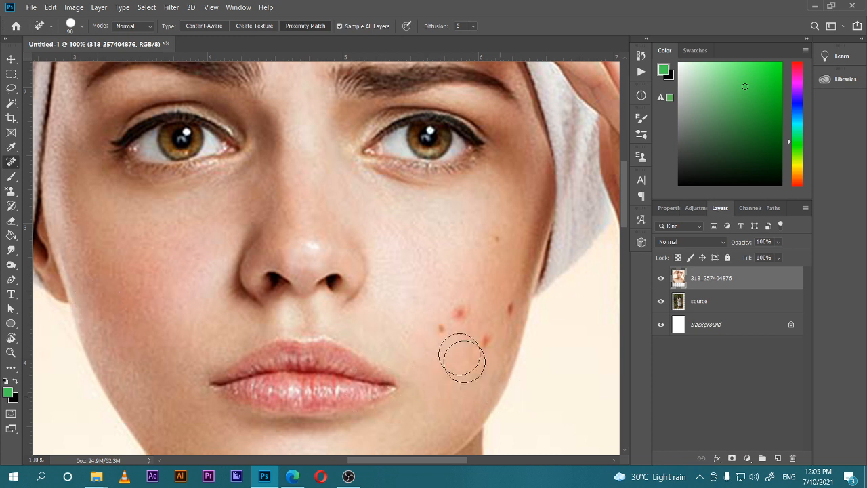
Undo a trial repair of the small spot nearest the mouth on the opposite cheek, and heal the two red blemishes and outer dark spot there
left_click(435, 331)
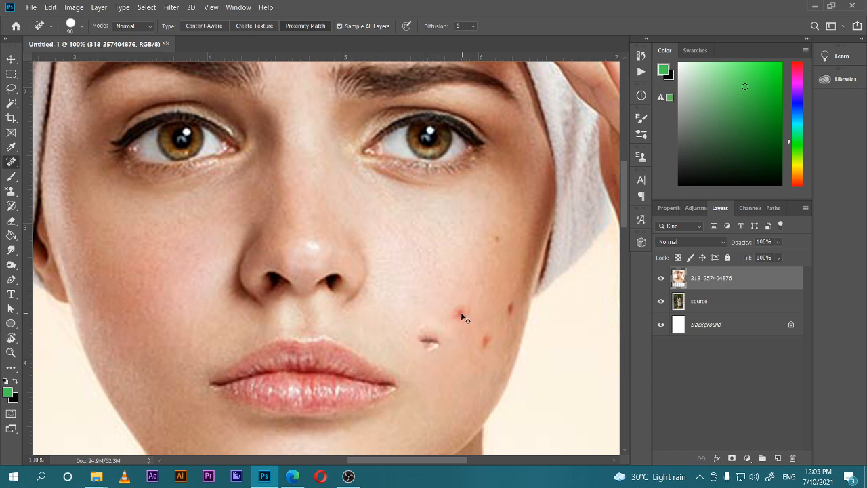
key("ctrl+z")
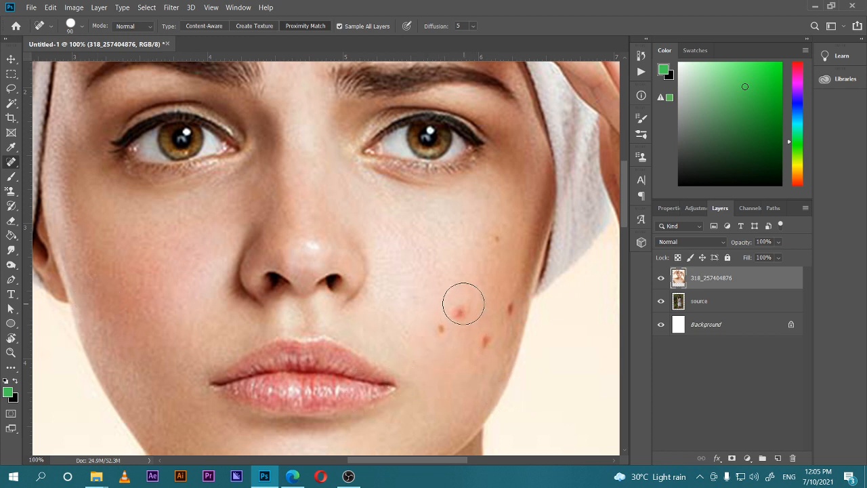
left_click(460, 308)
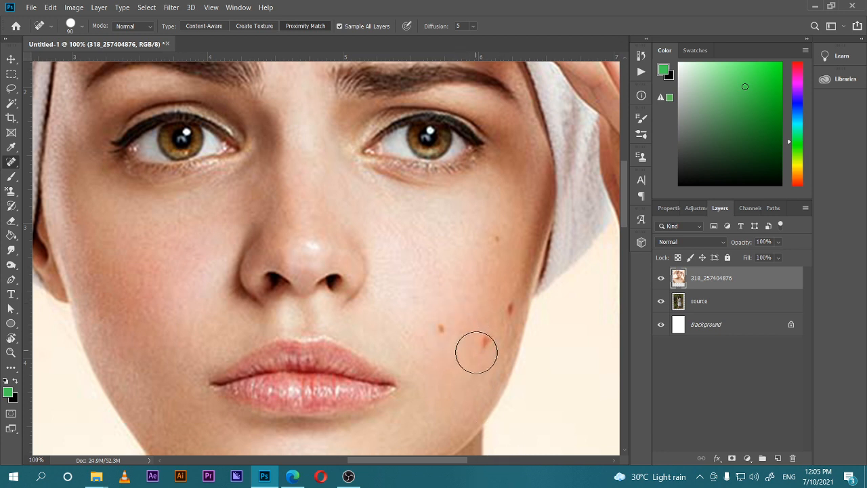
left_click(479, 355)
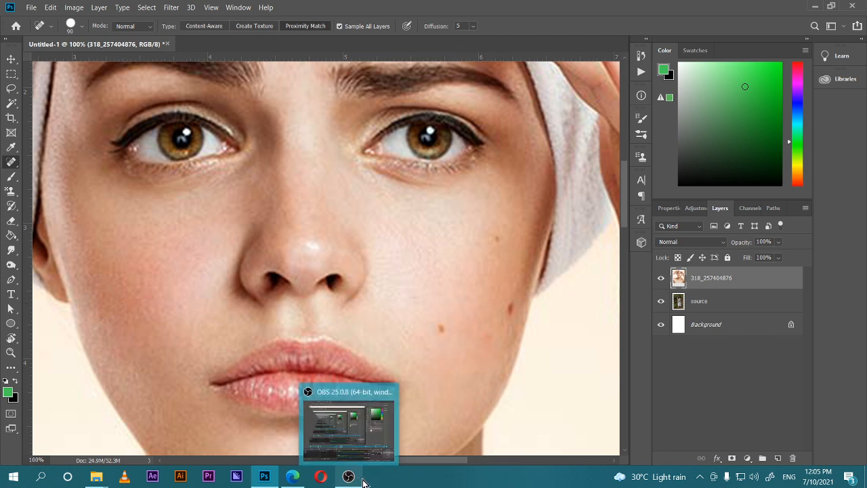
left_click(502, 301)
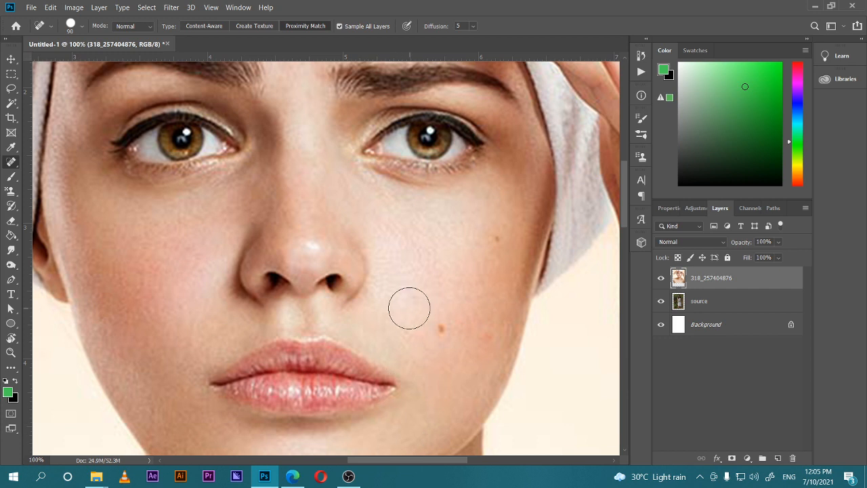
Set the Spot Healing Brush type to Content-Aware, and switch to the Healing Brush Tool with the face and forehead in view
left_click(198, 27)
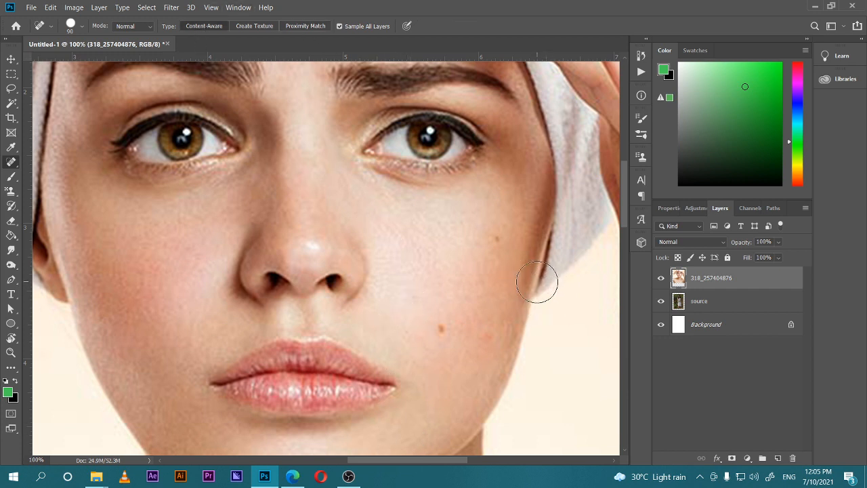
key("ctrl+minus")
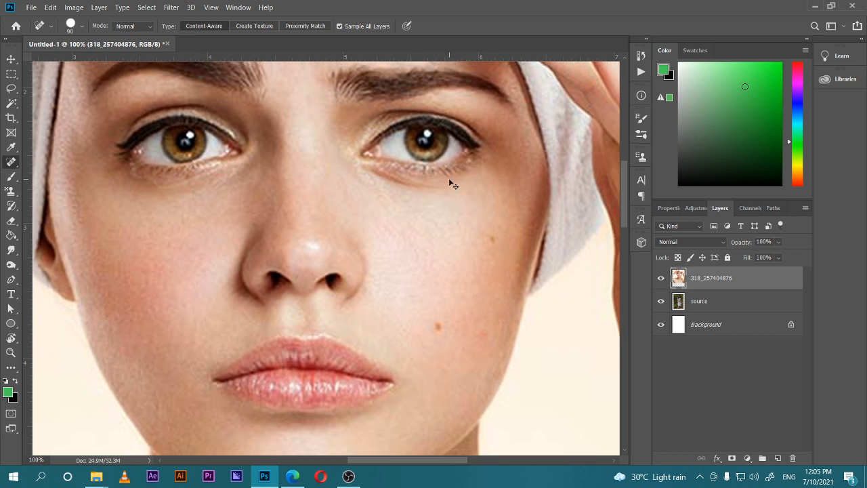
key("ctrl+plus")
left_click_drag(323, 200, 313, 235)
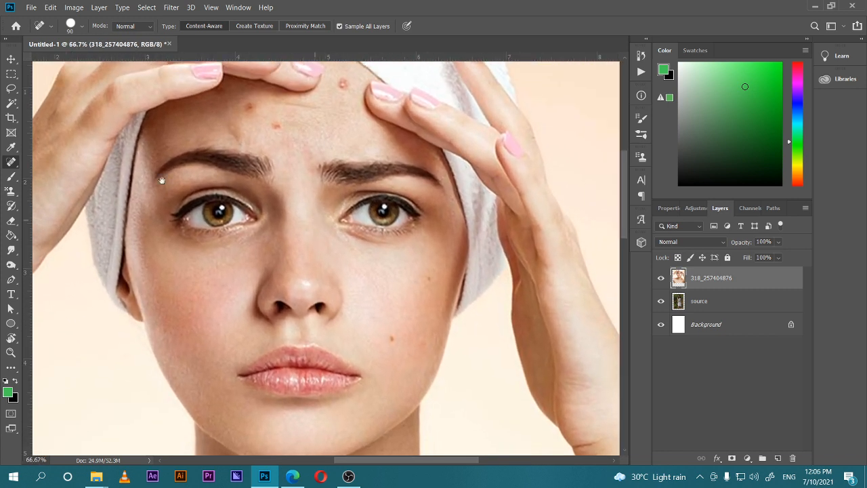
right_click(10, 161)
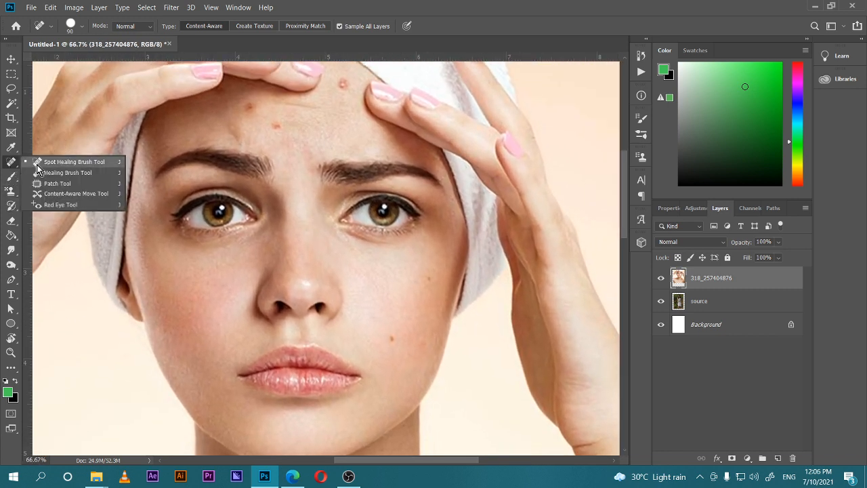
left_click(72, 172)
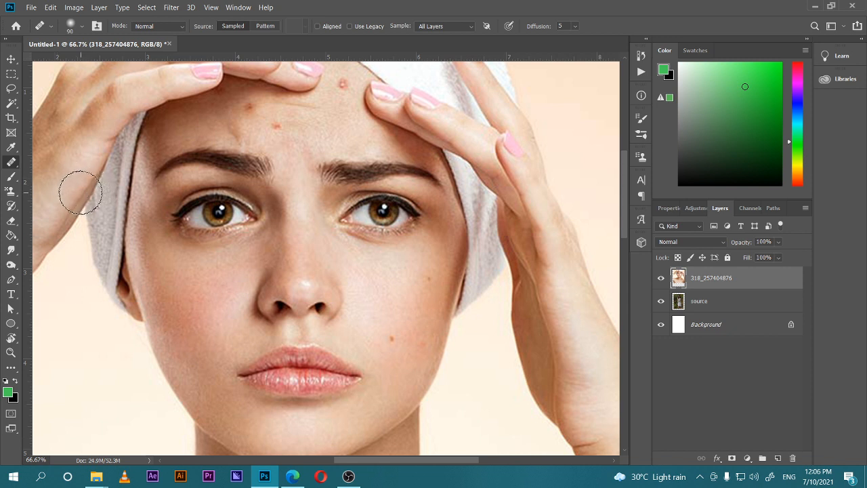
Reduce the Healing Brush to size 40 and heal the red blemishes on the forehead with sampled skin
mouse_move(167, 241)
left_mouse_down()
mouse_move(147, 240)
mouse_move(159, 255)
left_mouse_up()
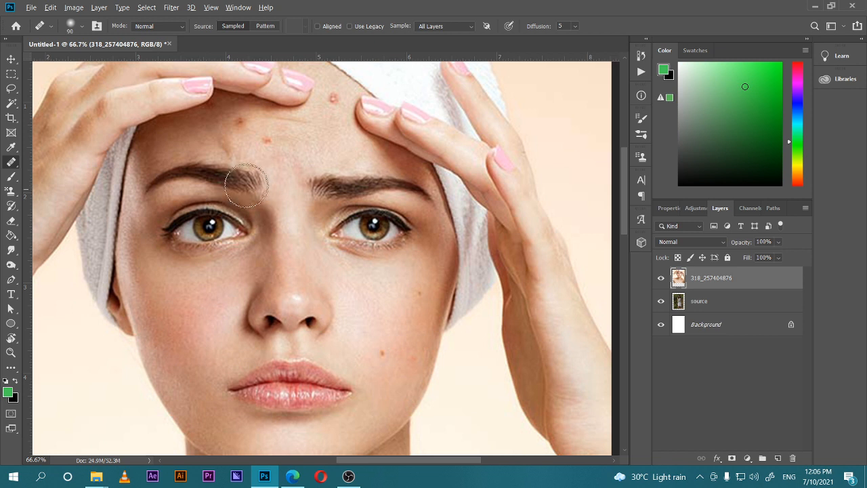
left_click(249, 148)
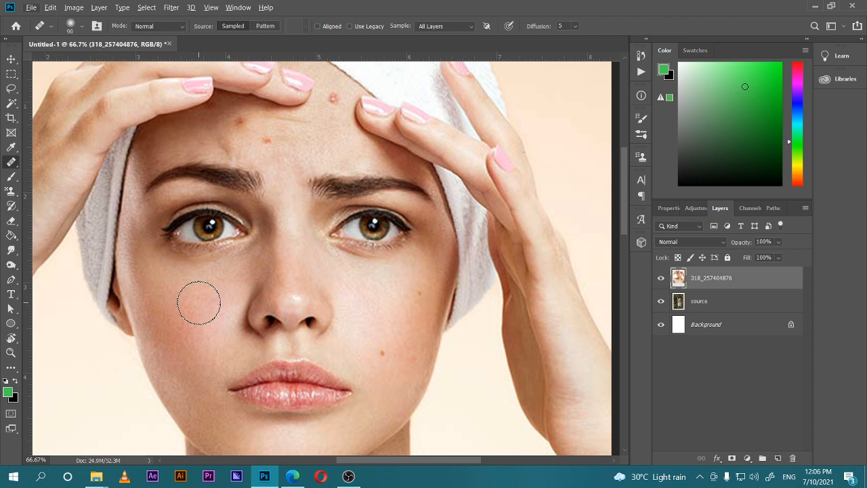
key("bracketleft")
key("bracketleft")
key("bracketleft")
key("bracketleft")
key("bracketleft")
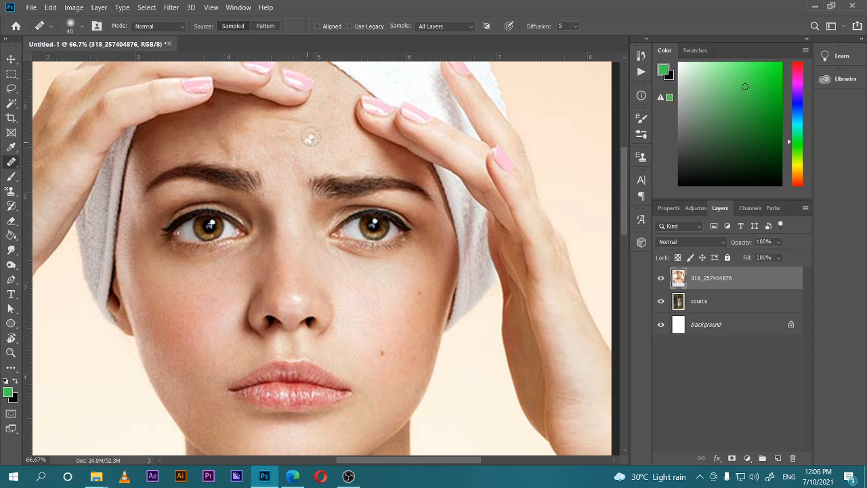
Try painting a sampled eye onto the middle of the forehead with the Healing Brush, and undo it
mouse_move(311, 141)
left_mouse_down()
mouse_move(337, 136)
mouse_move(318, 131)
mouse_move(292, 142)
mouse_move(286, 135)
mouse_move(324, 137)
mouse_move(298, 131)
mouse_move(285, 146)
mouse_move(335, 139)
mouse_move(310, 158)
mouse_move(284, 145)
mouse_move(290, 136)
mouse_move(275, 146)
mouse_move(304, 157)
mouse_move(328, 147)
mouse_move(307, 128)
mouse_move(280, 147)
mouse_move(290, 131)
mouse_move(273, 139)
mouse_move(282, 152)
mouse_move(324, 150)
mouse_move(327, 127)
mouse_move(288, 133)
left_mouse_up()
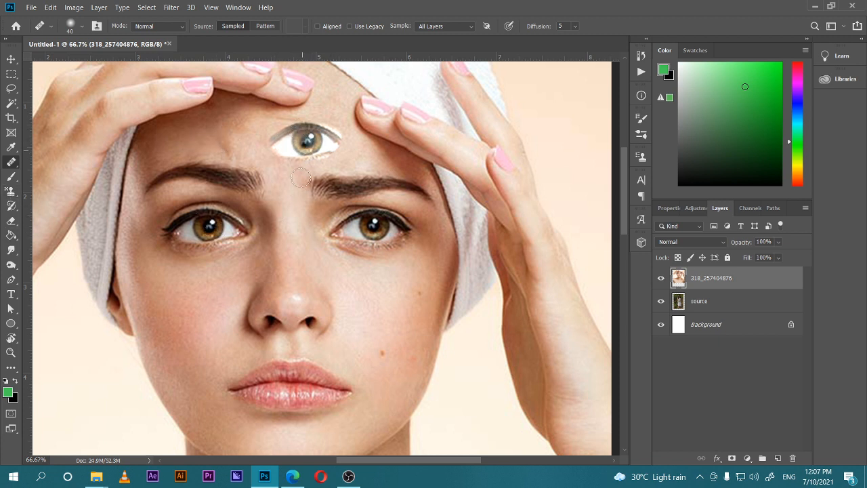
key("ctrl+z")
Heal the two remaining small spots on the cheek with the Healing Brush using sampled skin, and view the whole portrait
left_click_drag(285, 207, 239, 177)
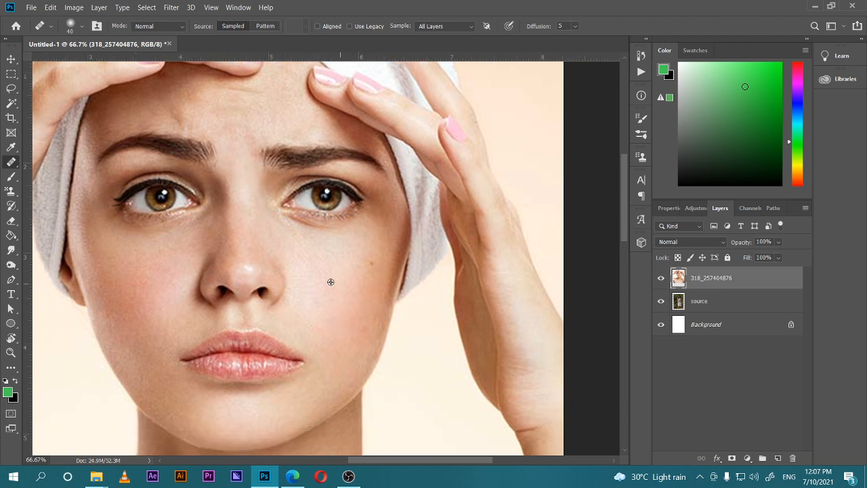
left_click_drag(353, 278, 350, 265)
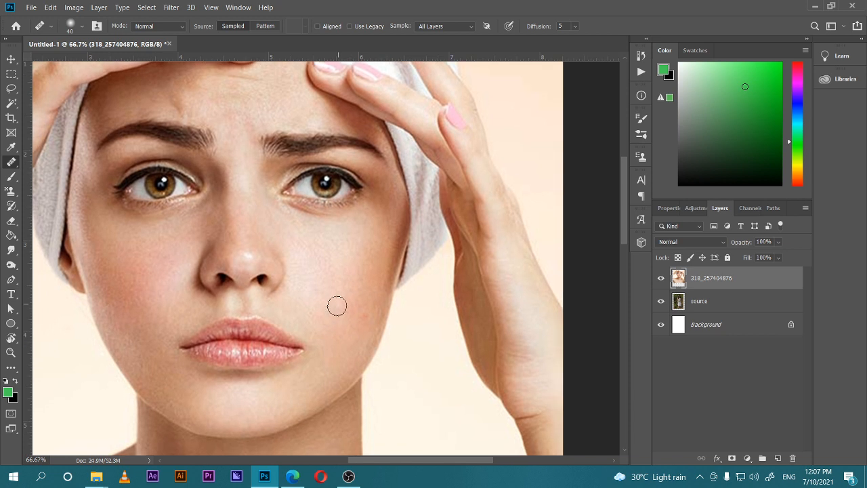
key("ctrl+minus")
key("ctrl+minus")
key("ctrl+minus")
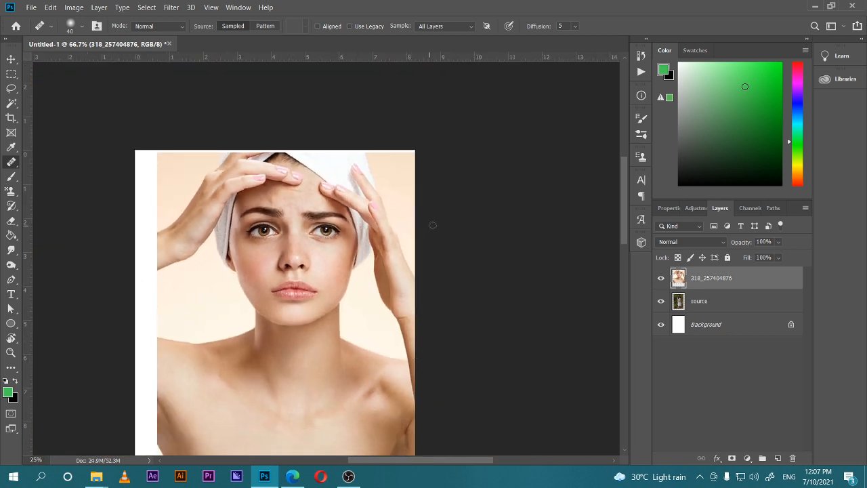
Hide the 318_257404876 layer, select the source layer, and bring its woman's face and upper body into close view
left_click(661, 279)
left_click(686, 301)
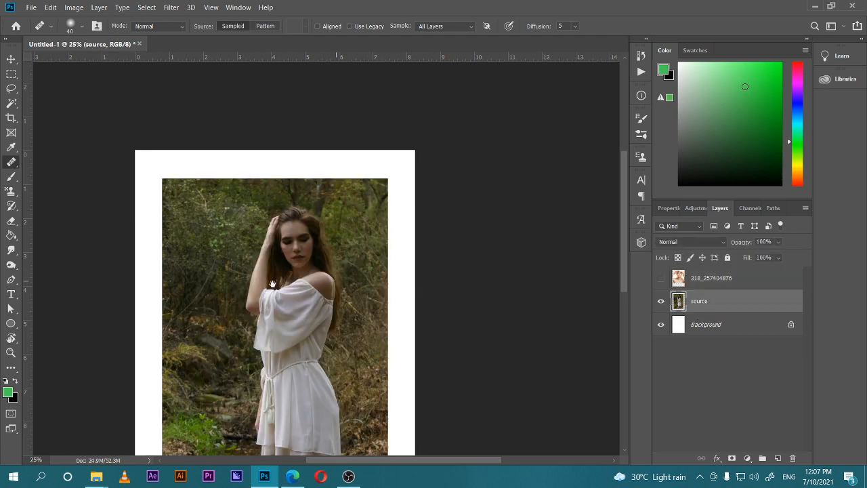
left_click_drag(271, 283, 293, 236)
key("ctrl+plus")
key("ctrl+plus")
key("ctrl+plus")
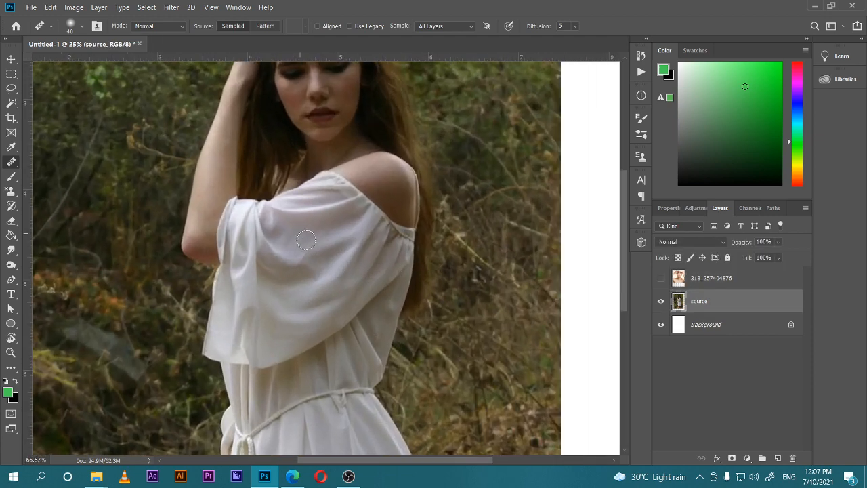
scroll(306, 244, "up", 3)
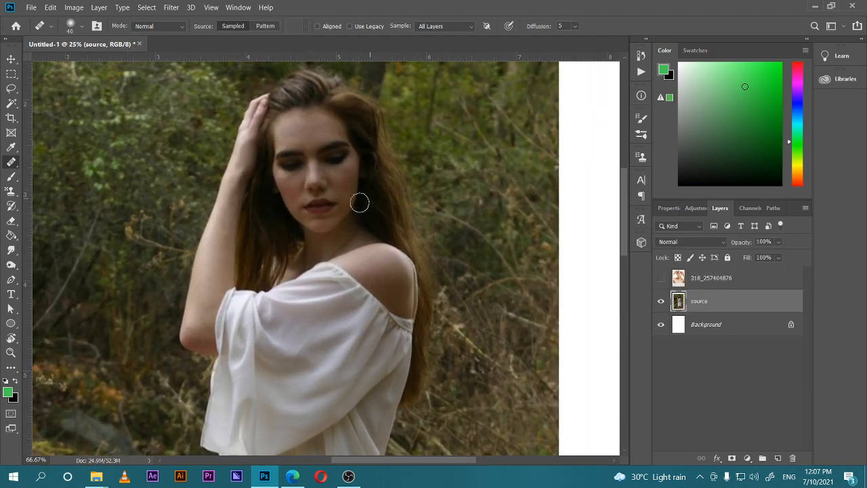
key("ctrl+plus")
key("ctrl+plus")
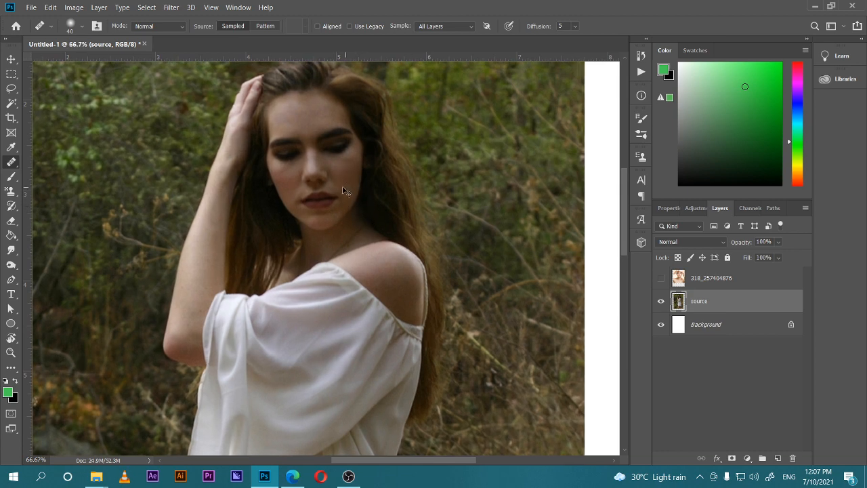
Try healing the cheek beside the nose with a smaller Healing Brush, and undo the stroke
left_click_drag(309, 210, 319, 334)
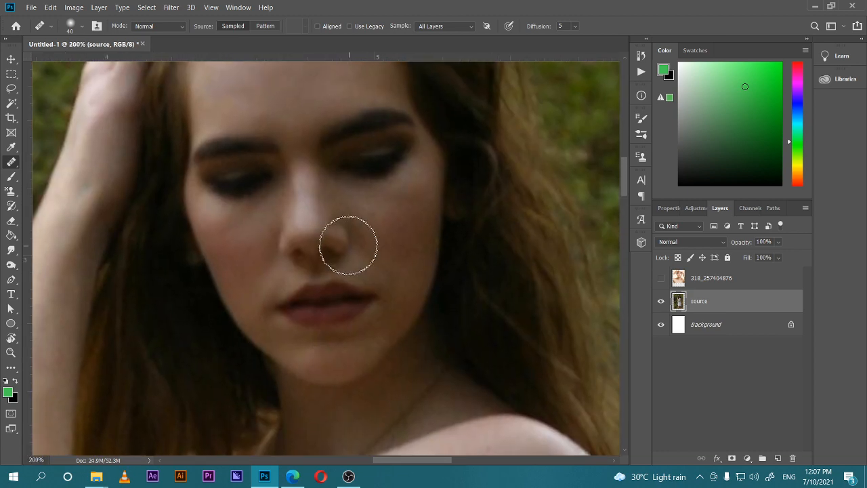
key("bracketleft")
key("bracketleft")
key("bracketleft")
left_click(373, 245)
key("ctrl+z")
key("bracketleft")
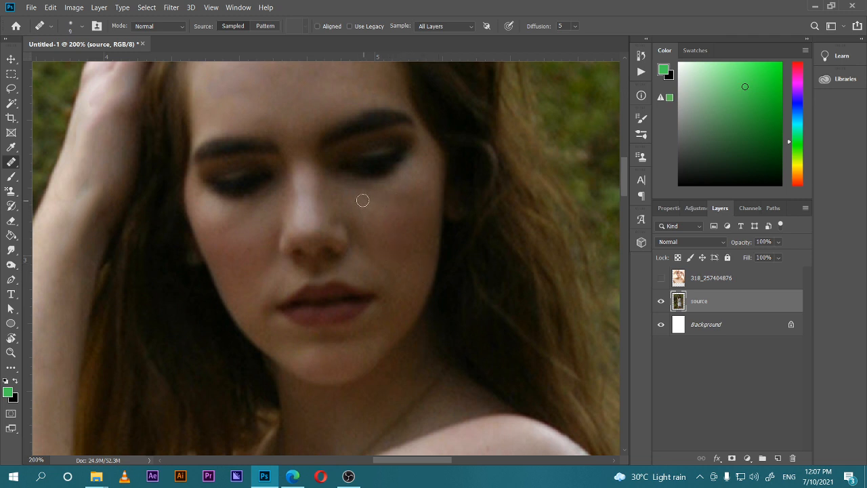
Set the Healing Brush to size 25, check its layer sampling options, and add an empty layer above source
key("bracketright")
key("bracketright")
key("bracketright")
left_click(399, 196)
left_click(443, 31)
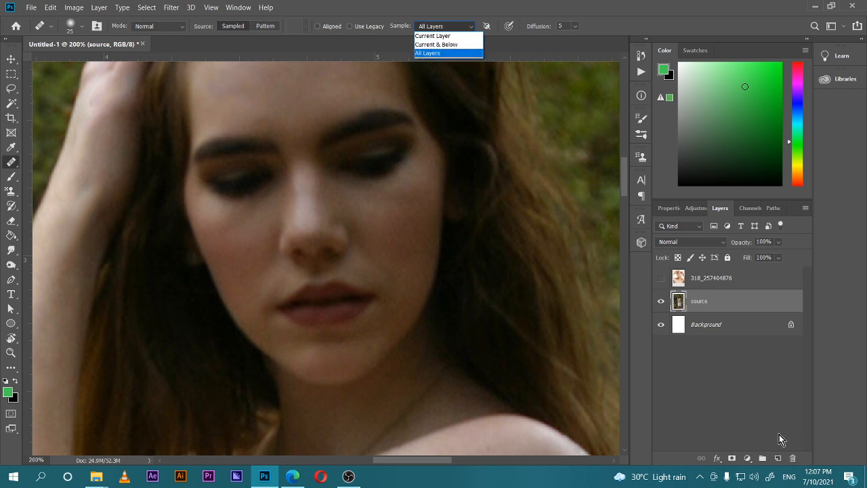
left_click(731, 308)
left_click(779, 459)
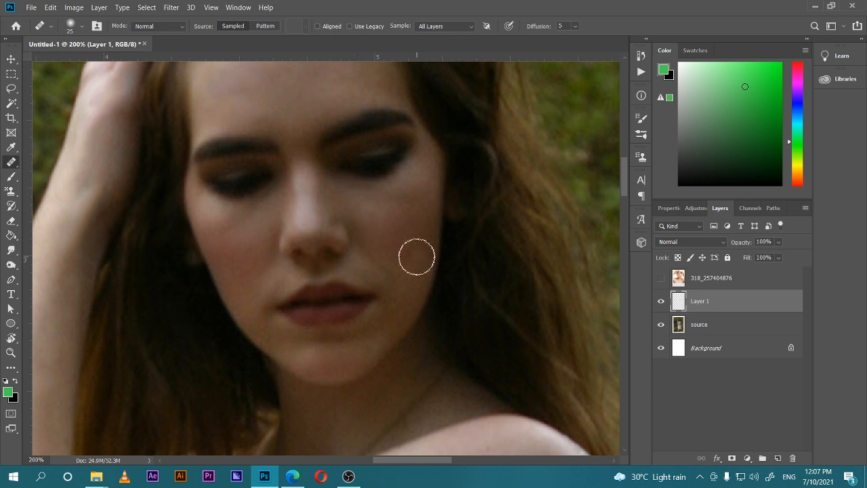
Paint over the cheek below the woman's left eye and a spot on the neck with the size 25 Healing Brush
key("bracketright")
key("bracketright")
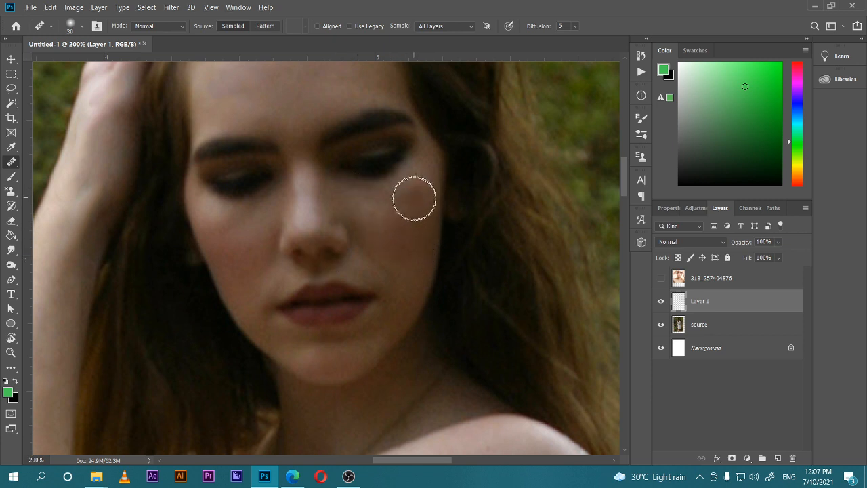
key("bracketleft")
key("bracketleft")
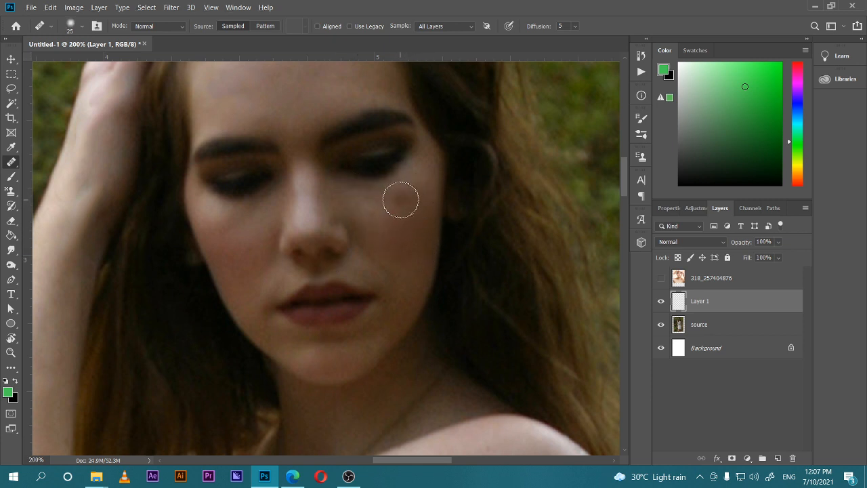
mouse_move(411, 197)
left_mouse_down()
mouse_move(381, 195)
mouse_move(407, 196)
left_mouse_up()
mouse_move(410, 216)
left_mouse_down()
mouse_move(419, 196)
mouse_move(419, 219)
left_mouse_up()
left_click(419, 365)
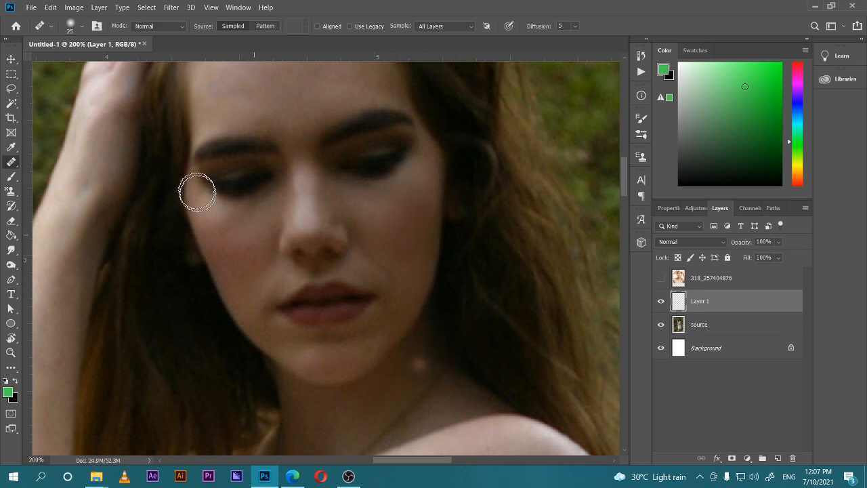
Heal the shadowed skin beneath the woman's right eye using skin sampled from the cheek
left_click(227, 211)
left_click(250, 265, "alt")
mouse_move(235, 217)
left_mouse_down()
mouse_move(225, 223)
mouse_move(246, 217)
mouse_move(271, 192)
left_mouse_up()
left_click(233, 248, "alt")
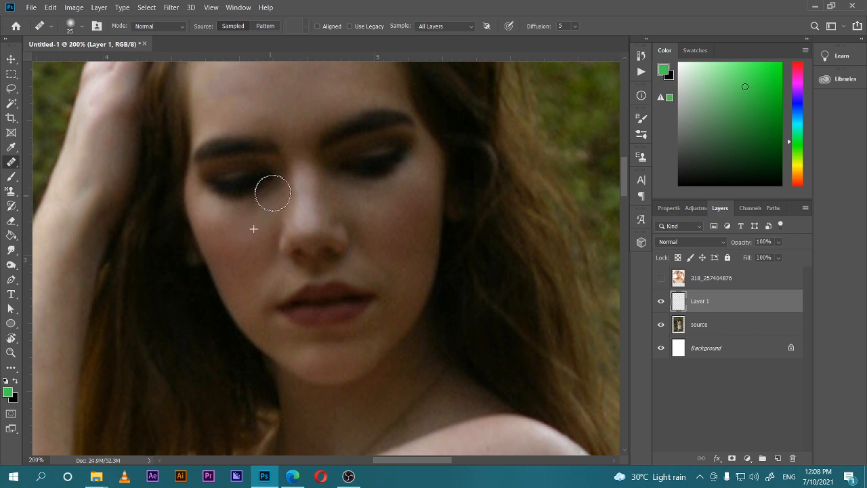
Compare the portrait before and after healing by toggling the visibility of Layer 1
key("ctrl+minus")
key("ctrl+minus")
key("ctrl+minus")
key("ctrl+minus")
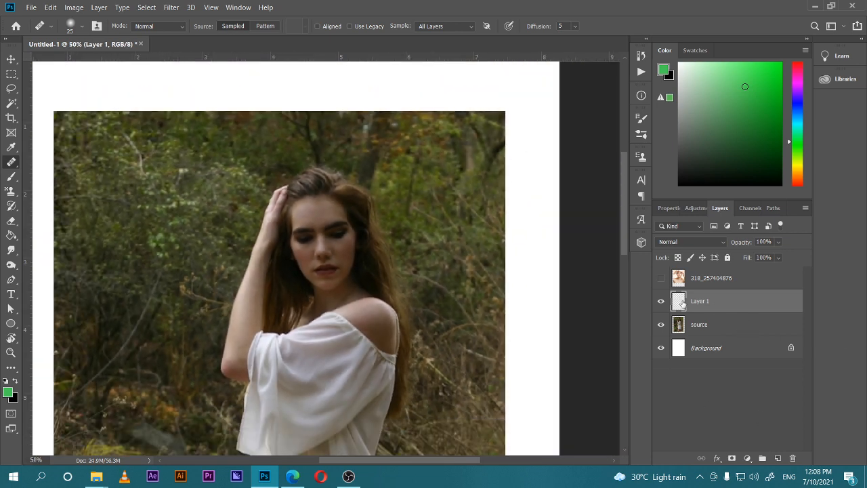
left_click(661, 304)
left_click(661, 305)
left_click(662, 306)
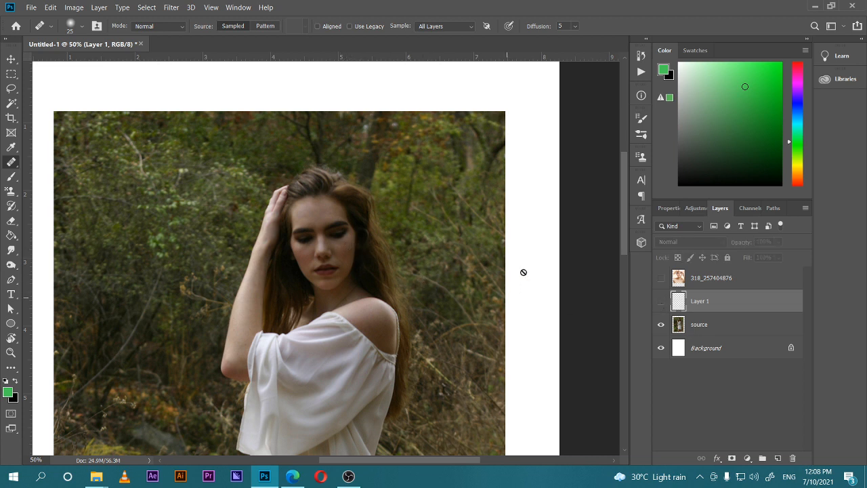
left_click(661, 304)
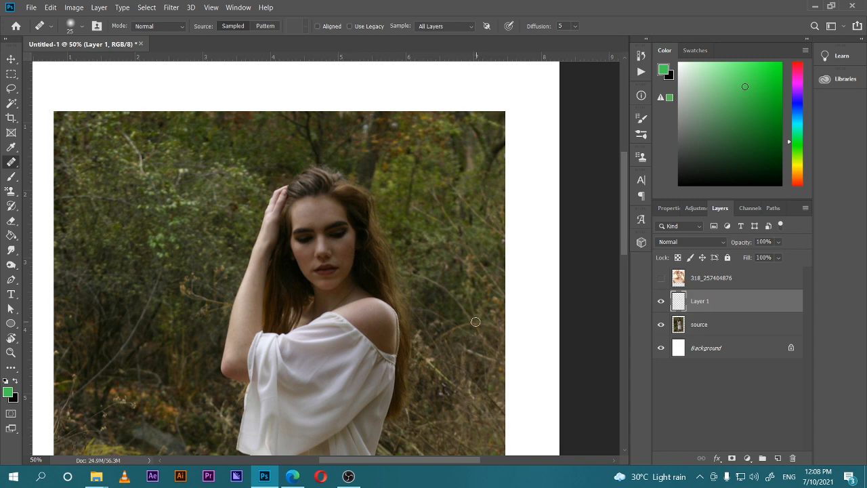
Bring the face back into close view and reduce the Healing Brush to size 6
key("ctrl+plus")
key("ctrl+plus")
key("ctrl+plus")
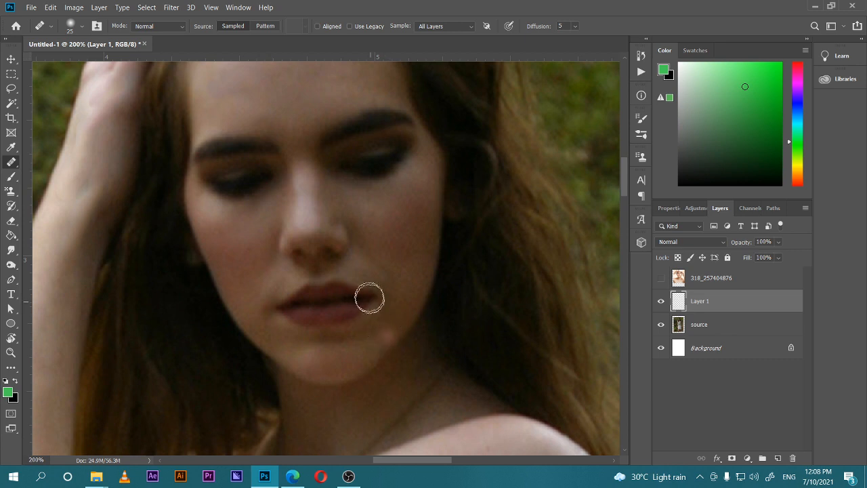
key("bracketleft")
key("bracketleft")
key("bracketleft")
key("bracketleft")
key("bracketleft")
key("bracketleft")
key("bracketleft")
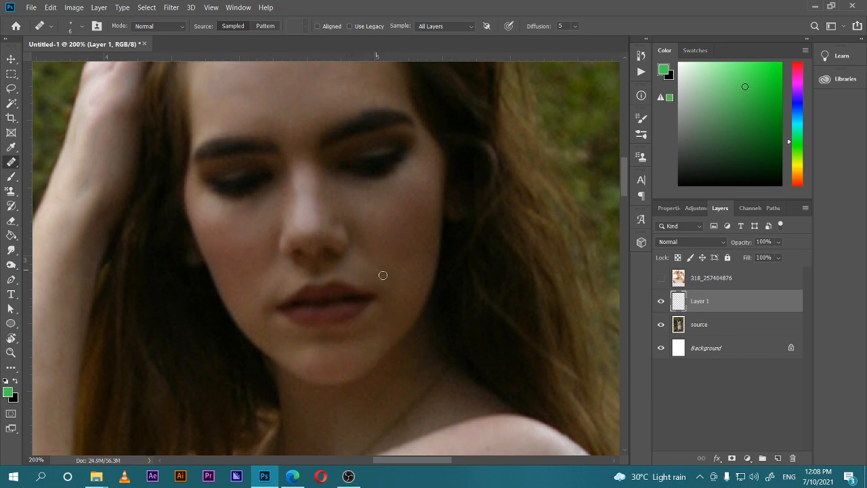
Set the Healing Brush to size 20 and heal the woman's right cheek beside the mouth with sampled skin
key("bracketright")
key("bracketright")
key("bracketright")
left_click(277, 306, "alt")
mouse_move(307, 292)
left_mouse_down()
mouse_move(270, 273)
mouse_move(259, 288)
mouse_move(264, 282)
left_mouse_up()
left_click(282, 274, "alt")
left_click(274, 261)
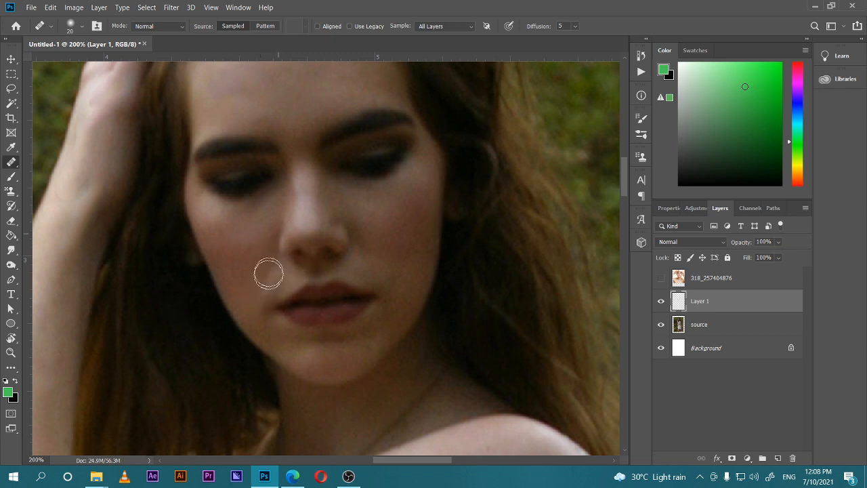
left_click(229, 285, "alt")
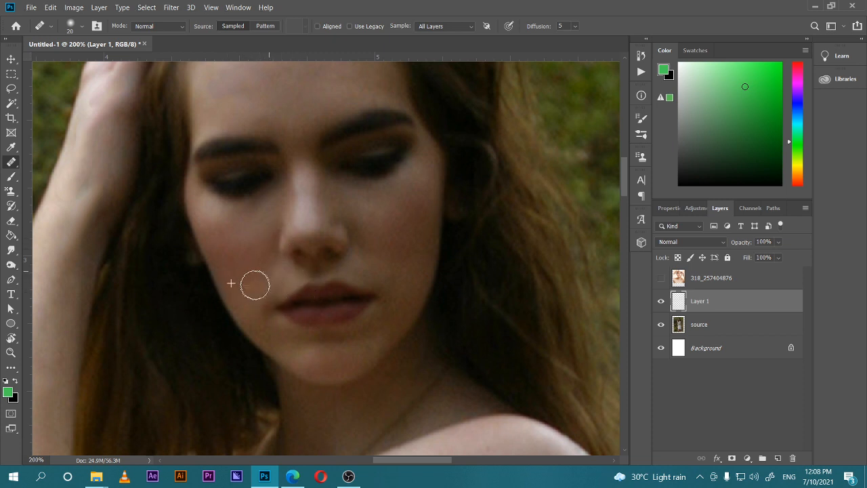
left_click_drag(255, 284, 248, 280)
Heal the uneven skin on the forehead above the woman's right eyebrow with the Healing Brush
mouse_move(311, 290)
left_mouse_down()
mouse_move(325, 285)
mouse_move(337, 294)
left_mouse_up()
left_click_drag(422, 255, 413, 293)
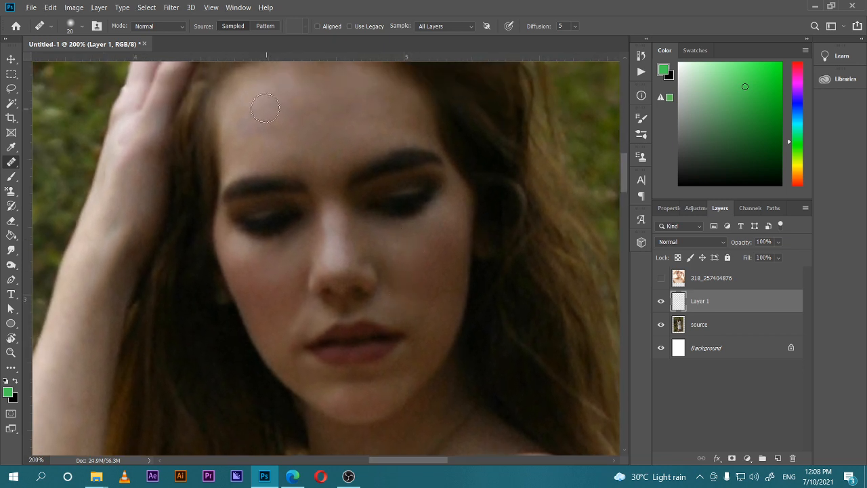
mouse_move(265, 109)
left_mouse_down()
mouse_move(256, 137)
mouse_move(273, 124)
mouse_move(251, 141)
mouse_move(268, 138)
mouse_move(248, 136)
left_mouse_up()
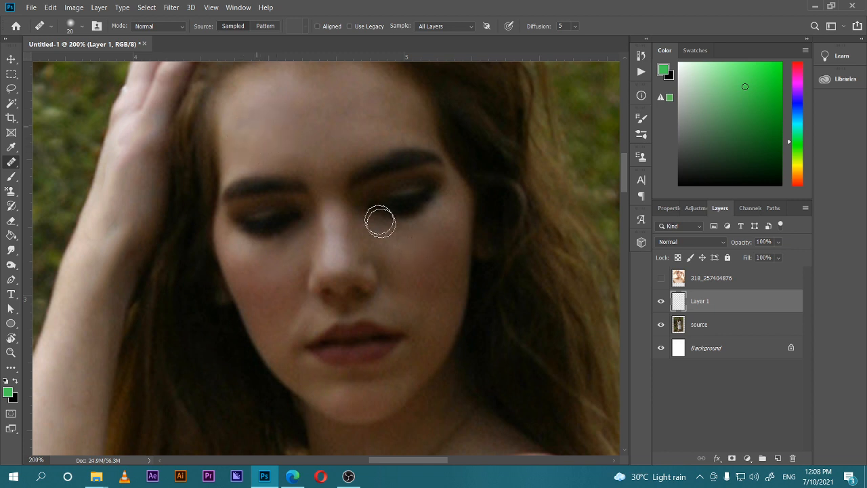
left_click(354, 232, "alt")
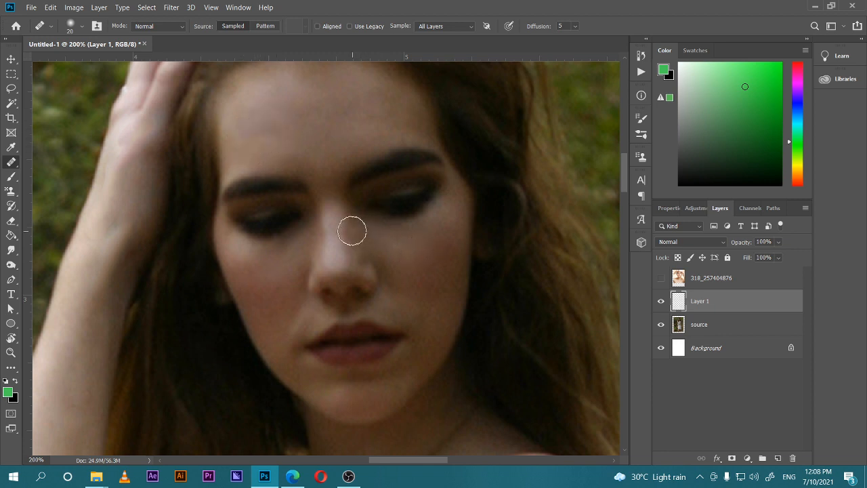
left_click_drag(335, 217, 347, 241)
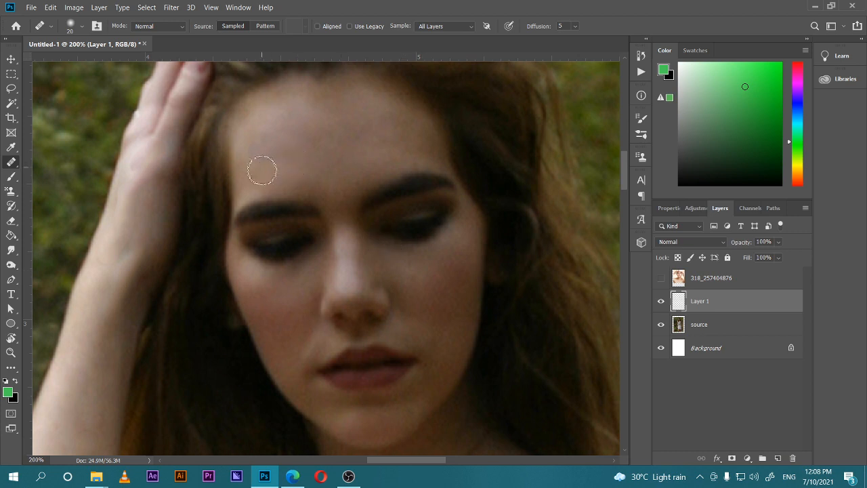
left_click(422, 273, "alt")
mouse_move(285, 166)
left_mouse_down()
mouse_move(279, 117)
mouse_move(257, 123)
mouse_move(288, 128)
mouse_move(284, 115)
mouse_move(263, 128)
mouse_move(297, 113)
mouse_move(255, 134)
mouse_move(285, 96)
mouse_move(260, 122)
mouse_move(298, 104)
mouse_move(254, 127)
mouse_move(292, 101)
mouse_move(277, 190)
mouse_move(227, 210)
mouse_move(209, 197)
mouse_move(249, 191)
mouse_move(201, 183)
mouse_move(243, 189)
mouse_move(243, 162)
mouse_move(210, 190)
mouse_move(233, 212)
mouse_move(235, 180)
mouse_move(242, 215)
mouse_move(265, 194)
mouse_move(263, 181)
mouse_move(241, 218)
mouse_move(204, 188)
mouse_move(198, 218)
mouse_move(197, 187)
mouse_move(265, 207)
left_mouse_up()
Heal a spot at the woman's left eye with the Healing Brush
left_click_drag(401, 252, 406, 189)
left_click(408, 163)
left_click_drag(402, 231, 410, 144)
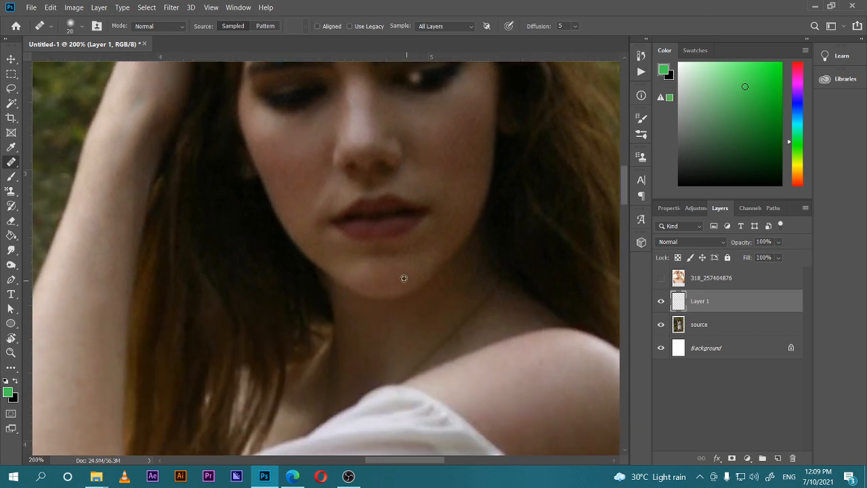
Remove the thin necklace line across the neck with sampled skin, and reduce the Healing Brush to size 8
left_click_drag(386, 261, 386, 329)
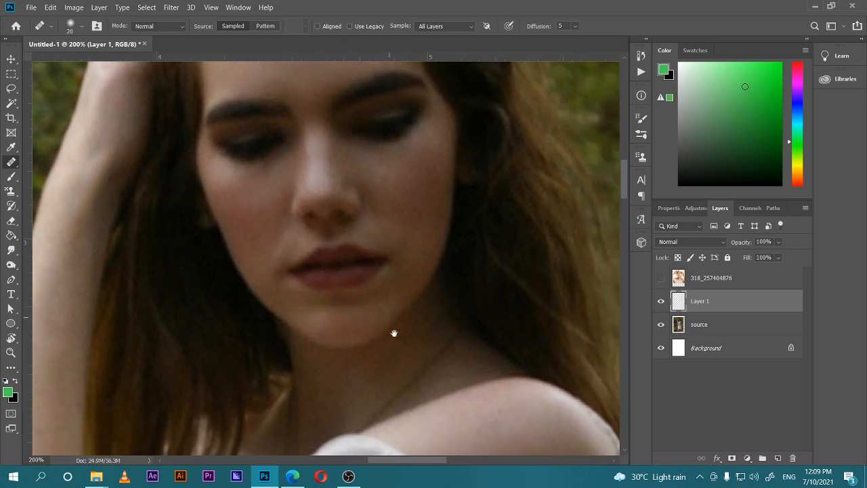
mouse_move(455, 366)
left_mouse_down()
mouse_move(380, 337)
mouse_move(403, 306)
mouse_move(415, 315)
mouse_move(328, 380)
mouse_move(336, 386)
left_mouse_up()
left_click(401, 348, "alt")
left_click(347, 293, "alt")
left_click(374, 324, "alt")
left_click(381, 338, "alt")
key("ctrl+z")
left_click(381, 343, "alt")
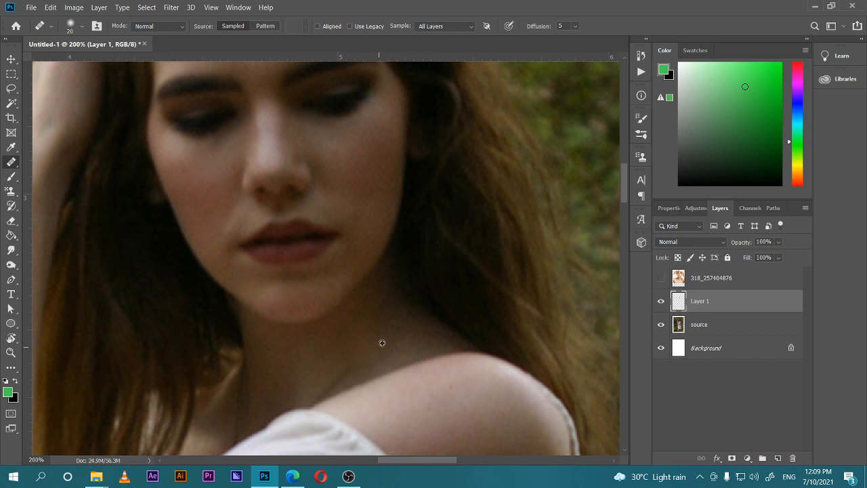
left_click_drag(356, 358, 336, 368)
key("bracketleft")
key("bracketleft")
Examine the retouched face, neck and shoulder in the portrait, both close up and as a whole
key("ctrl+minus")
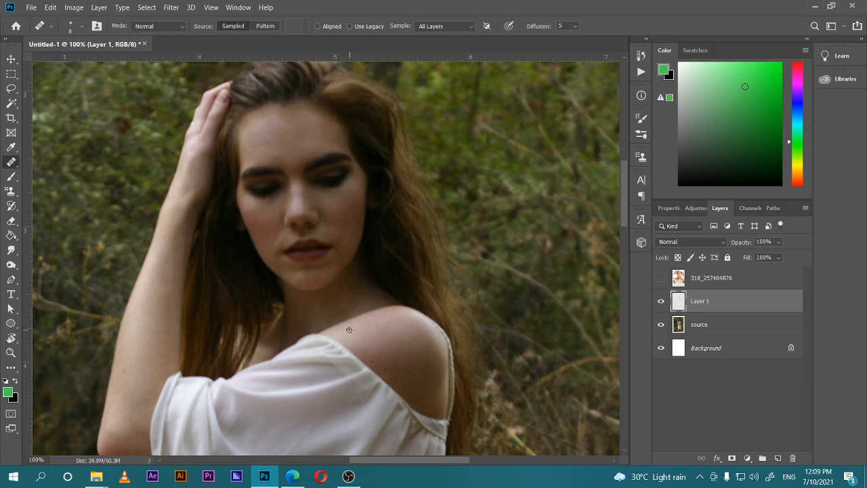
key("ctrl+minus")
key("ctrl+minus")
key("ctrl+minus")
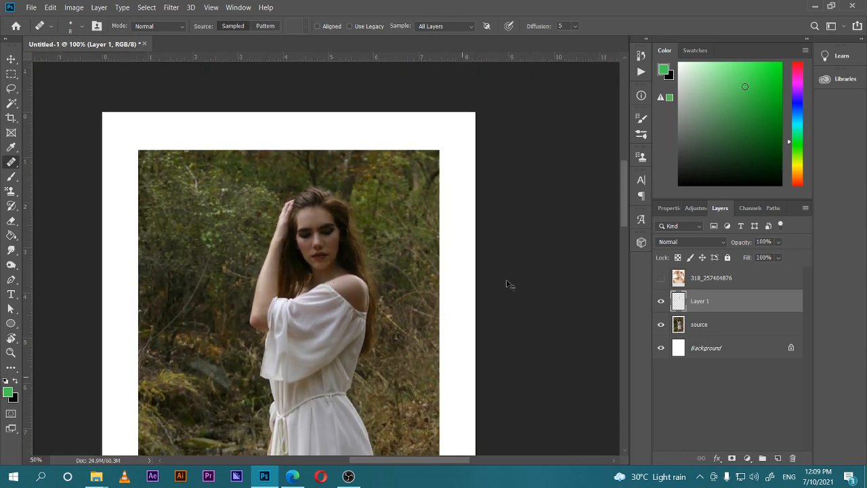
key("ctrl+plus")
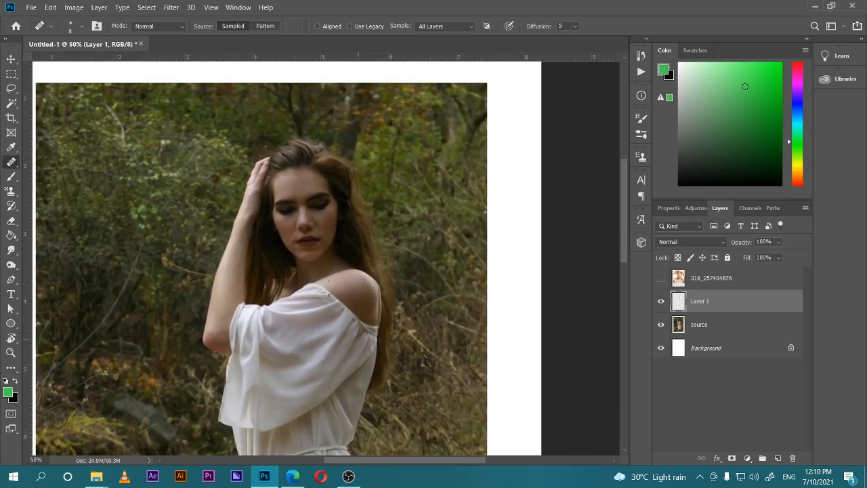
key("ctrl+plus")
key("ctrl+plus")
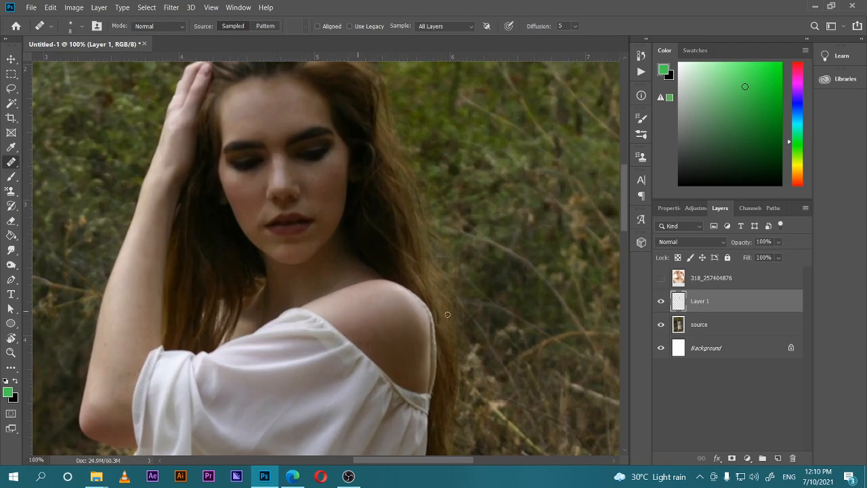
key("ctrl+minus")
key("ctrl+minus")
key("ctrl+minus")
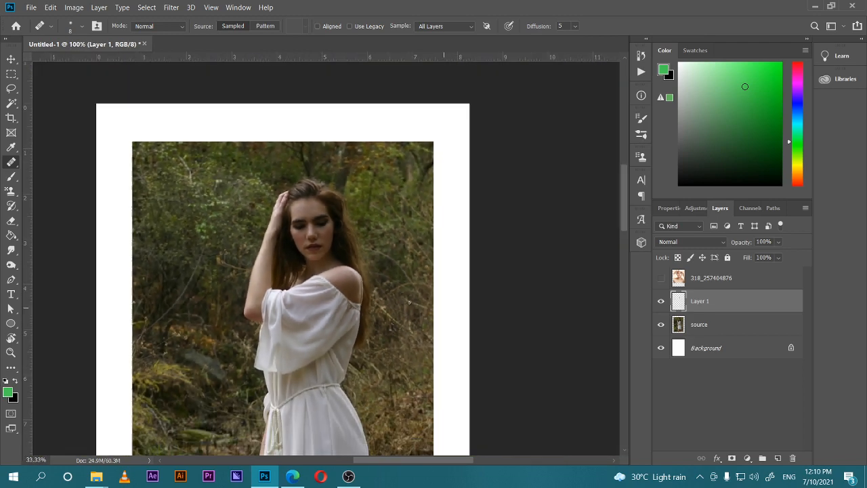
left_click_drag(375, 310, 332, 246)
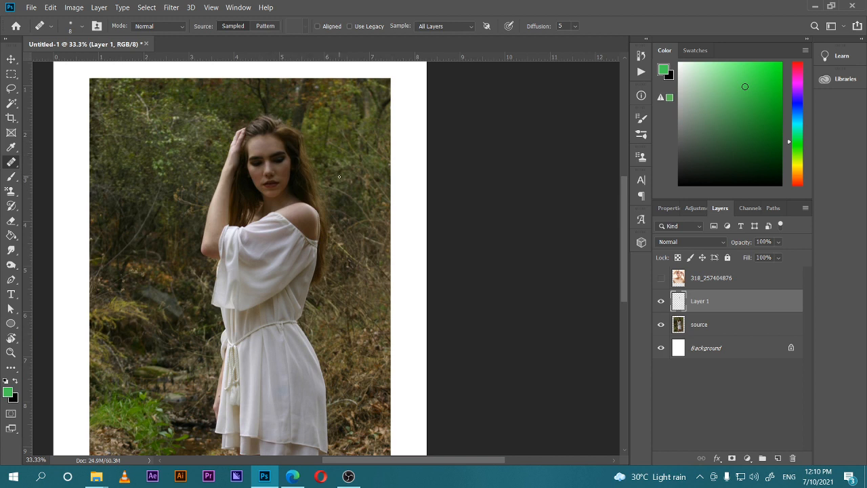
key("ctrl+plus")
key("ctrl+minus")
left_click_drag(355, 230, 368, 300)
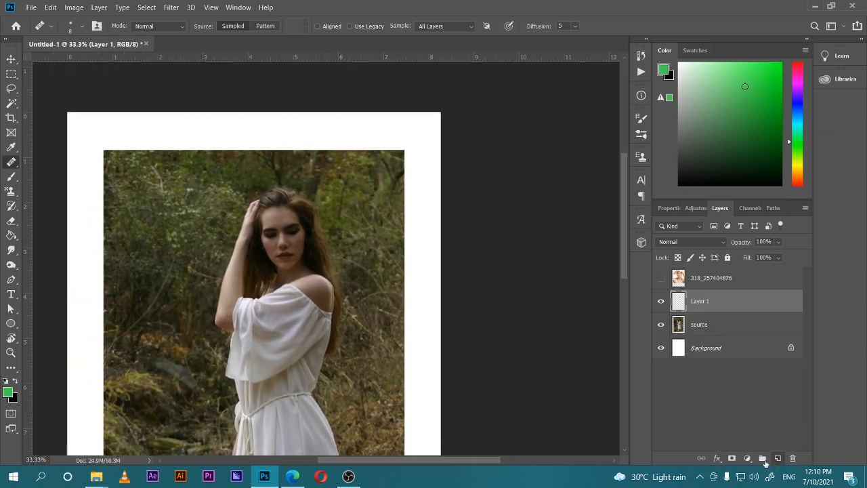
Add another empty layer and place it between Layer 1 and source
left_click(778, 458)
left_click_drag(697, 304, 694, 336)
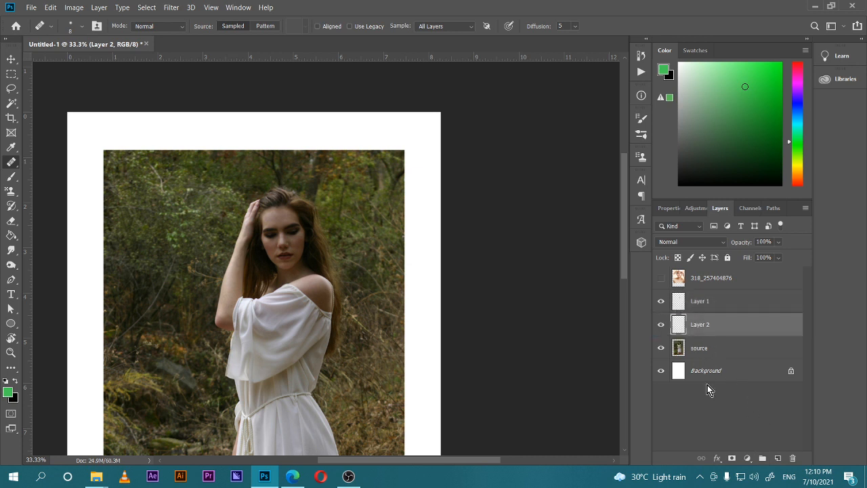
Move Layer 2 above Layer 1 and merge Layer 1 with the source photo layer
left_click_drag(490, 263, 495, 286)
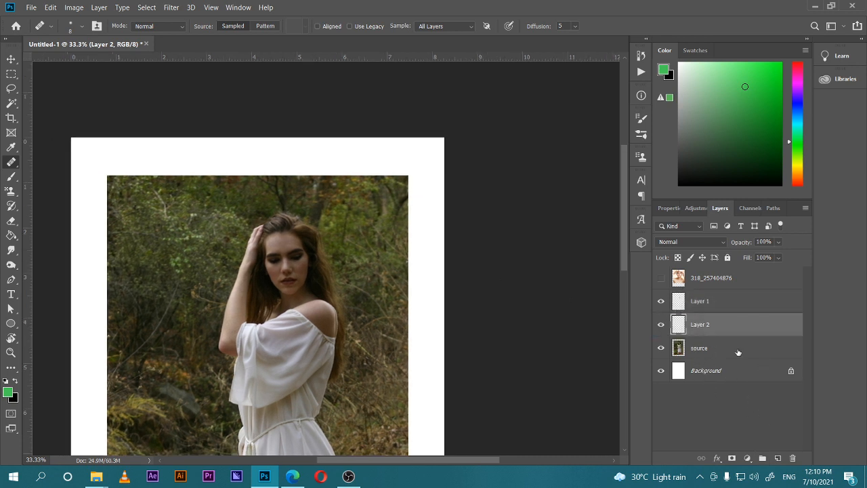
left_click_drag(728, 325, 703, 288)
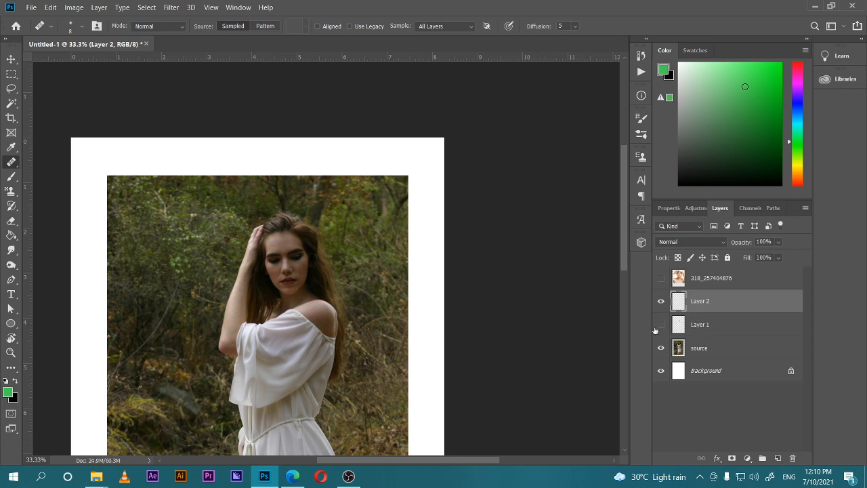
left_click(691, 324)
left_click(731, 354, "shift")
key("ctrl+e")
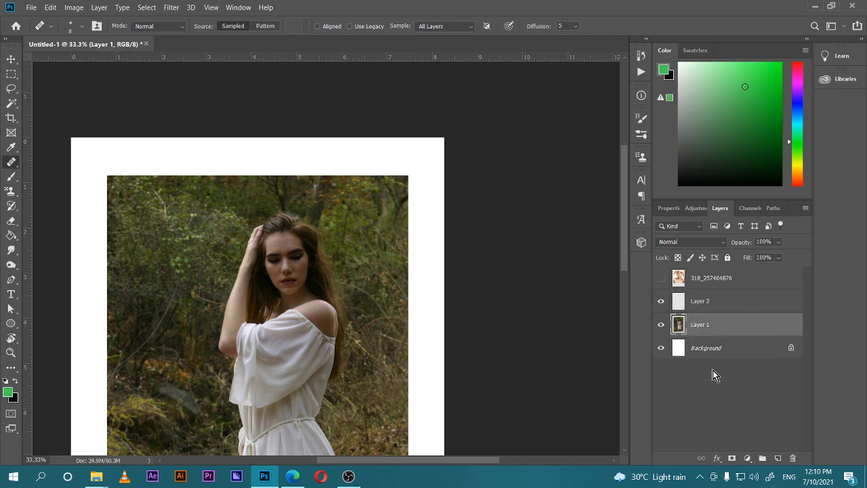
left_click(701, 300)
left_click_drag(429, 333, 449, 313)
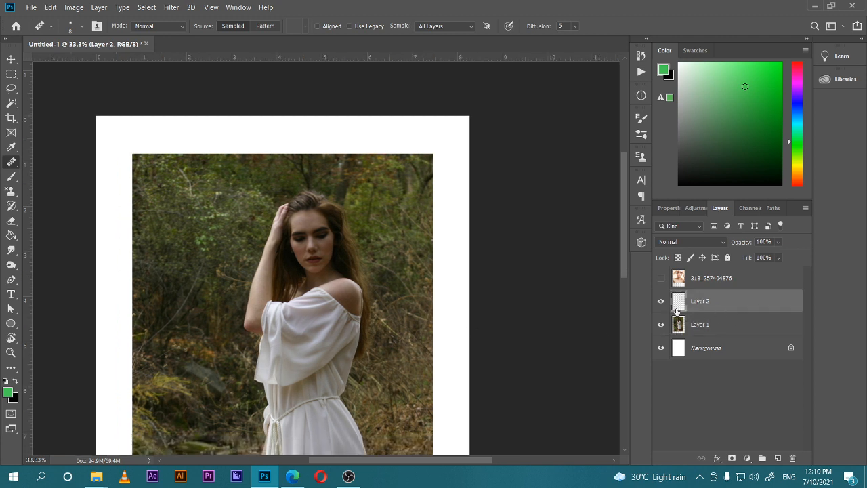
key("ctrl+plus")
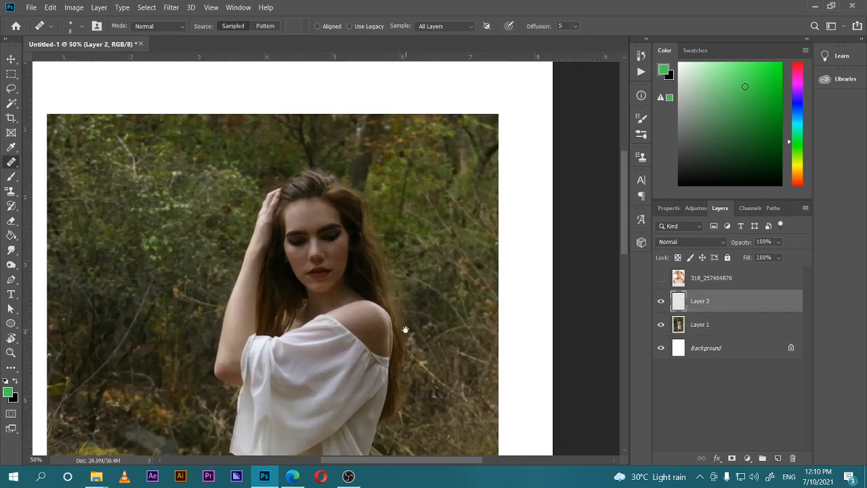
left_click_drag(385, 291, 377, 291)
mouse_move(212, 232)
left_mouse_down()
mouse_move(231, 219)
mouse_move(218, 236)
left_mouse_up()
left_click(10, 176)
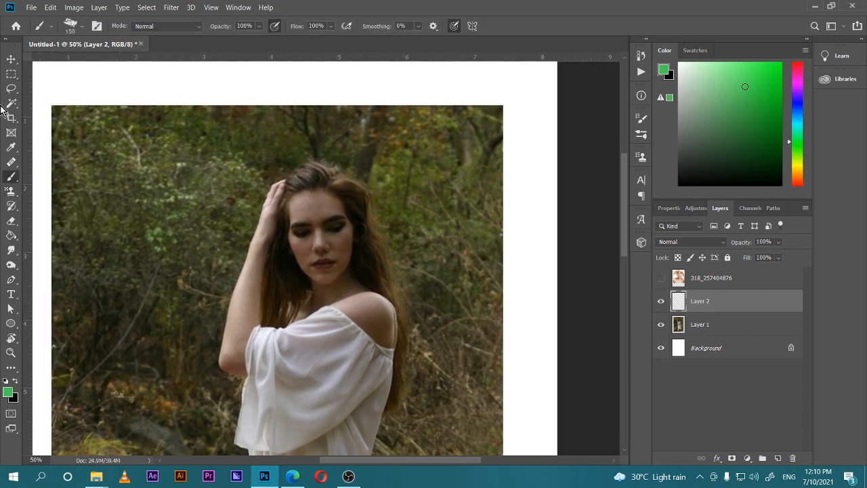
left_click(11, 89)
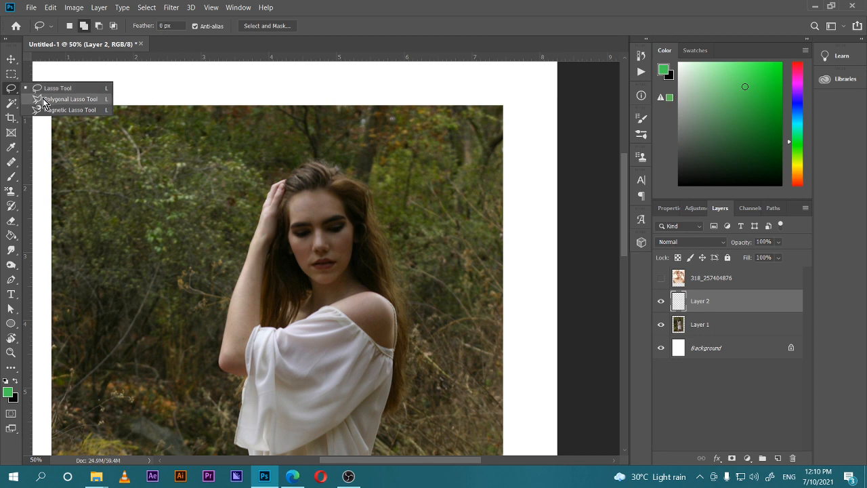
left_click(43, 99)
left_click_drag(290, 215, 262, 258)
key("ctrl+plus")
key("ctrl+plus")
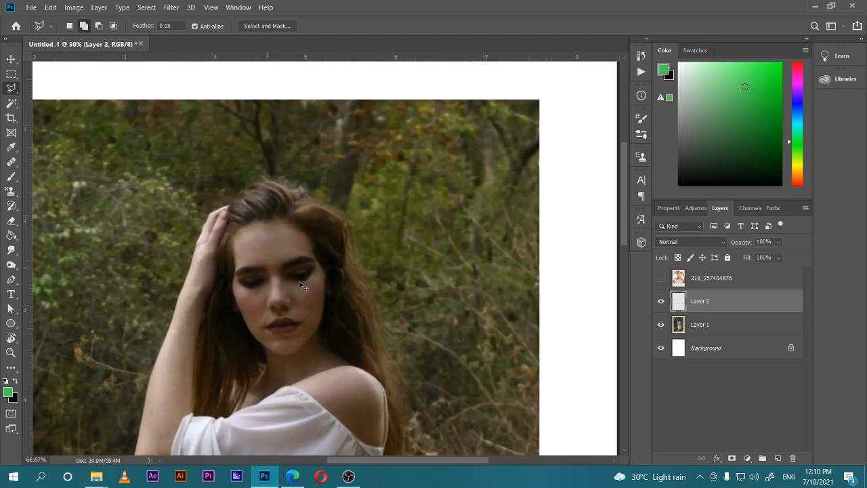
Select the woman's whole face on Layer 1 with the Quick Selection tool, discarding the trial forehead selection made on Layer 2
left_click(12, 103)
left_click(65, 103)
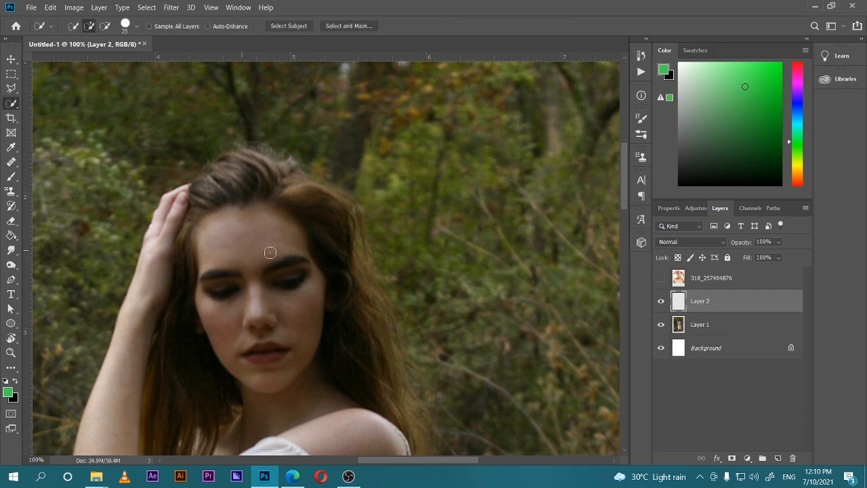
mouse_move(246, 234)
left_mouse_down()
mouse_move(237, 228)
mouse_move(274, 230)
mouse_move(212, 227)
mouse_move(206, 250)
left_mouse_up()
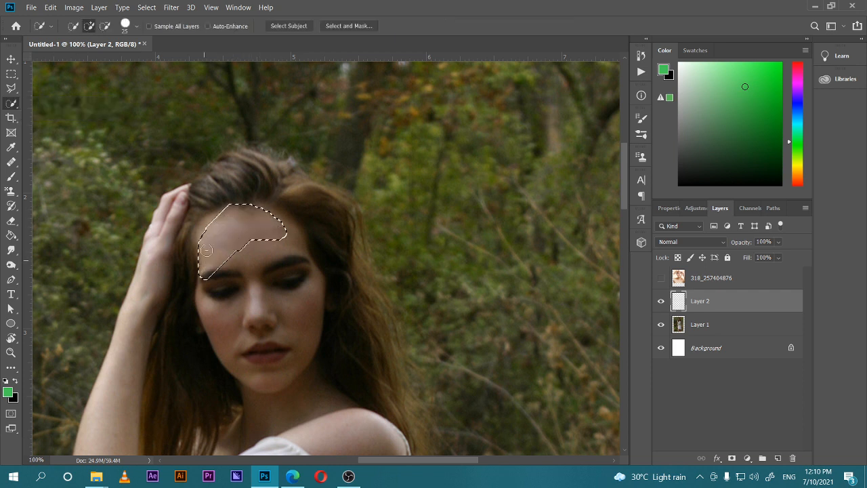
mouse_move(221, 217)
left_mouse_down()
mouse_move(204, 244)
mouse_move(246, 219)
mouse_move(292, 241)
mouse_move(258, 203)
left_mouse_up()
key("ctrl+d")
left_click(707, 332)
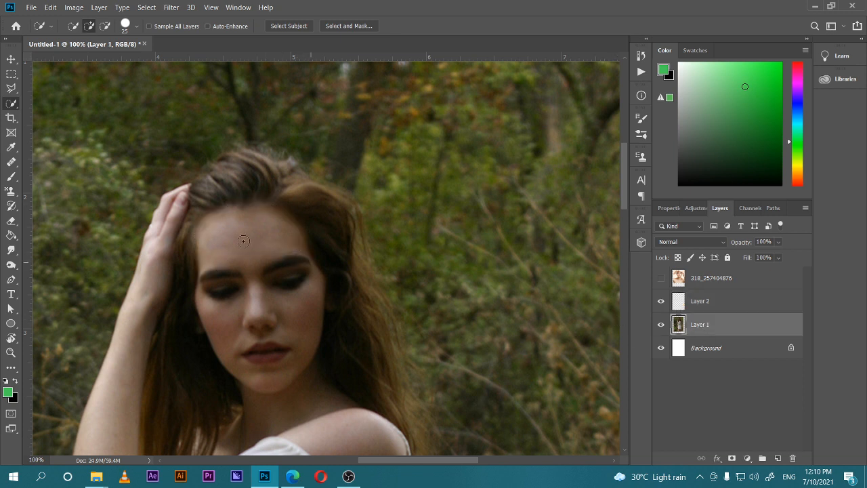
mouse_move(258, 229)
left_mouse_down()
mouse_move(233, 223)
mouse_move(311, 297)
mouse_move(291, 263)
mouse_move(305, 265)
mouse_move(310, 319)
mouse_move(297, 353)
mouse_move(270, 381)
mouse_move(252, 372)
mouse_move(201, 287)
left_mouse_up()
left_click_drag(290, 313, 275, 280)
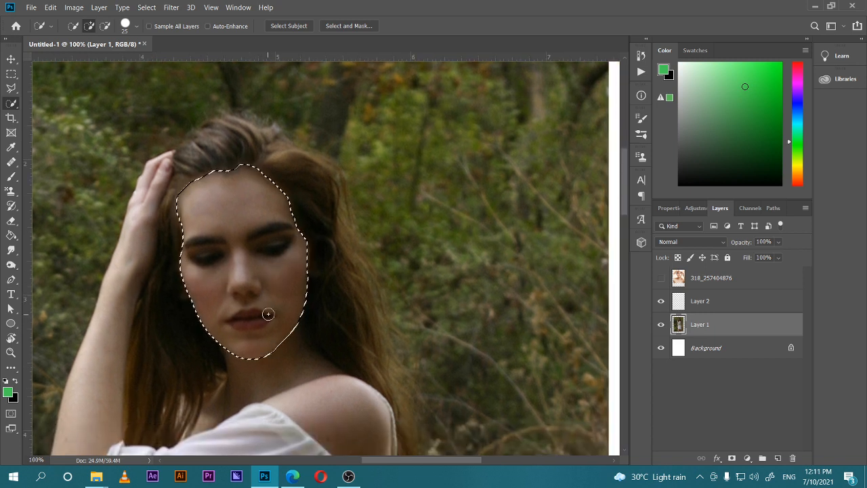
scroll(260, 301, "down", 2)
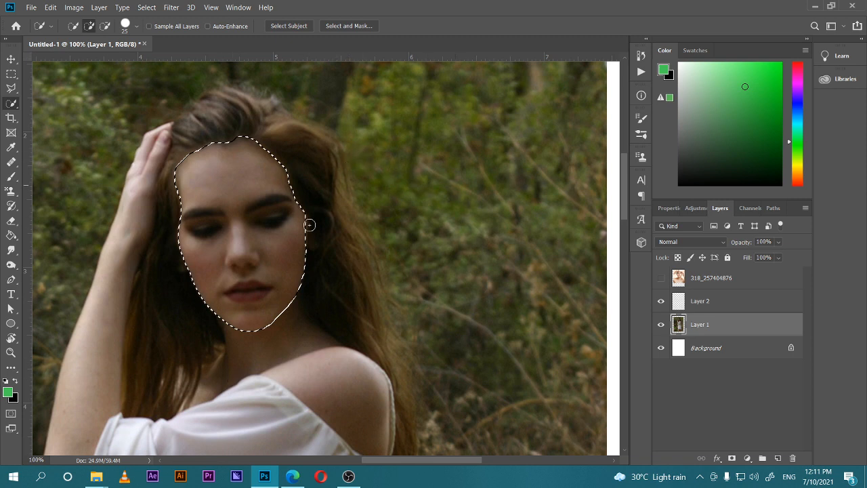
Fill the face selection on Layer 2 with the light grey foreground colour eeeeee and deselect it
left_click(697, 304)
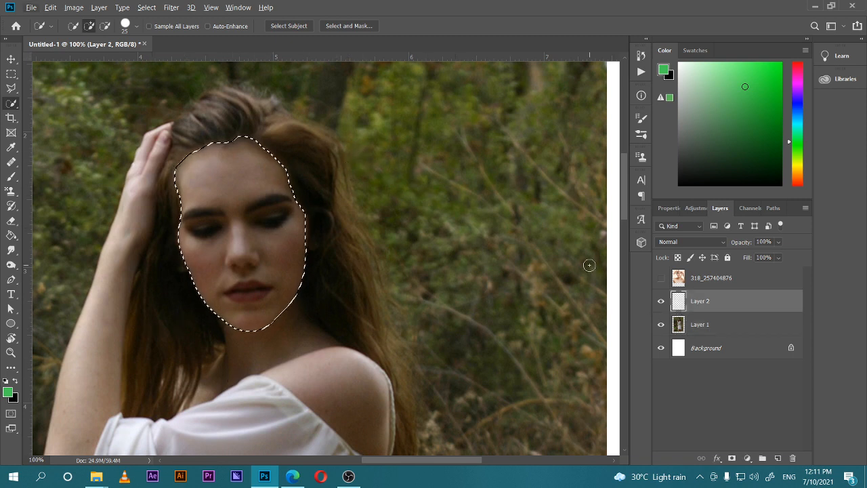
key("alt+d")
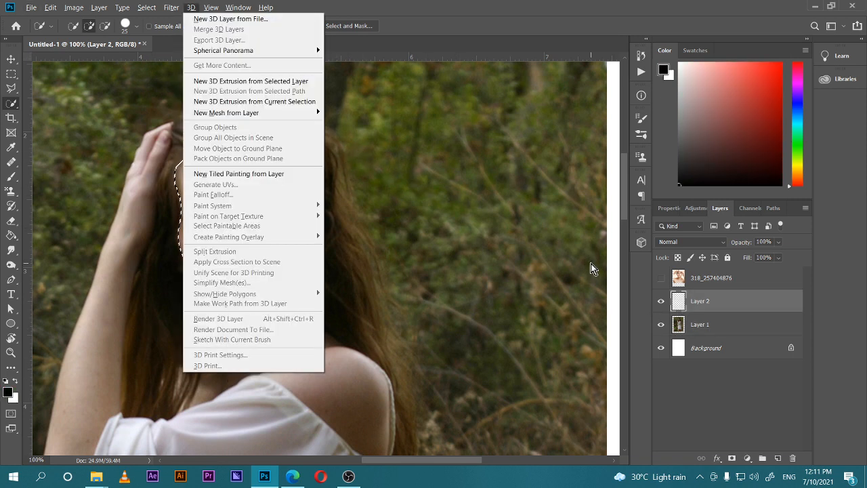
left_click(9, 401)
left_click(14, 382)
left_click(9, 393)
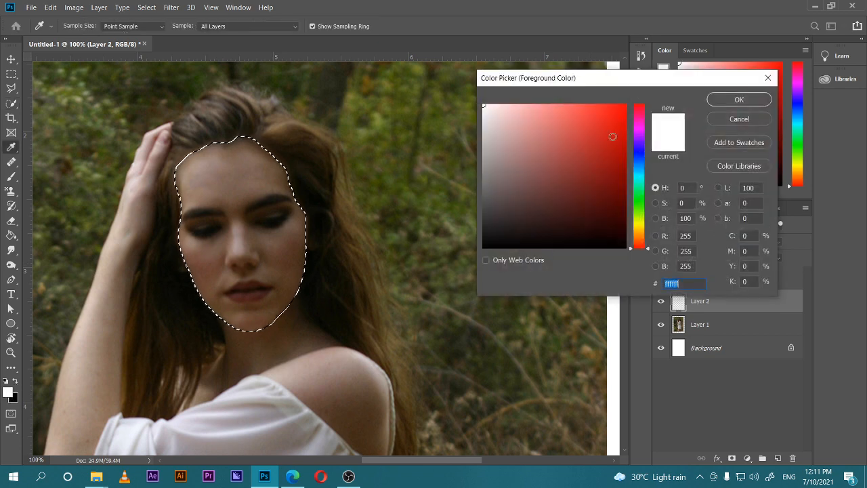
type("eeeeee")
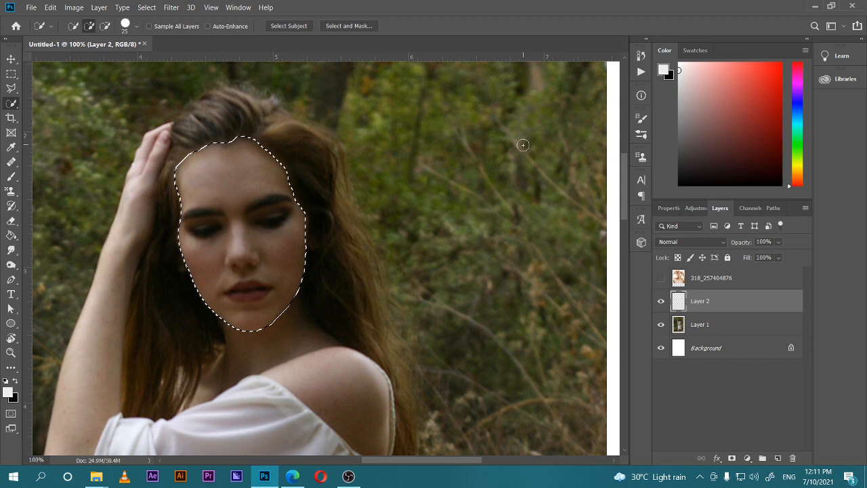
key("alt+BackSpace")
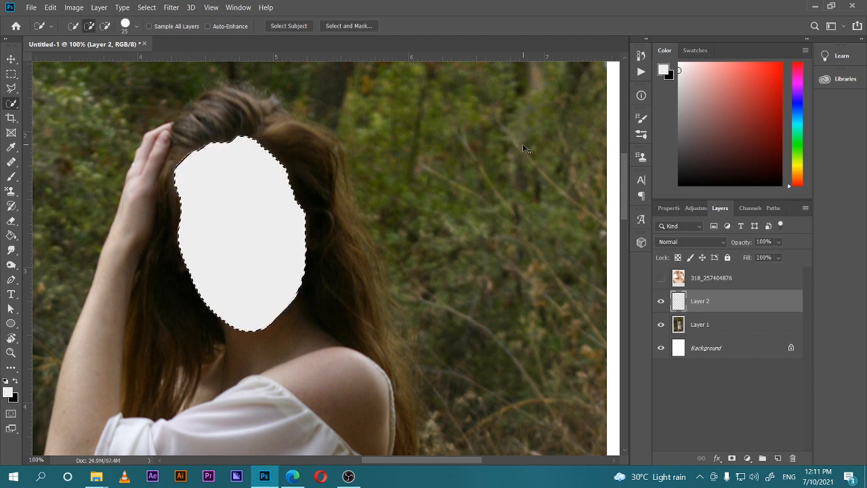
key("ctrl+d")
key("v")
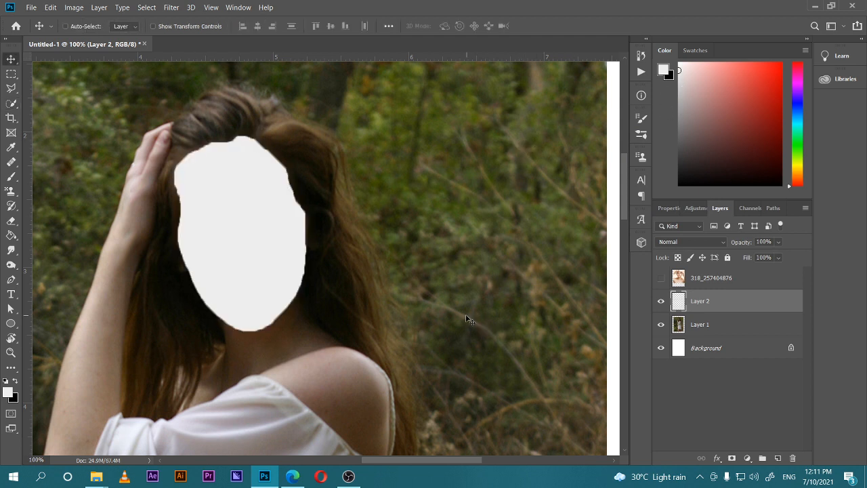
Sample the light skin tone from the woman's shoulder and refill the face shape on Layer 2 with it
key("i")
left_click(347, 361)
left_click(348, 353)
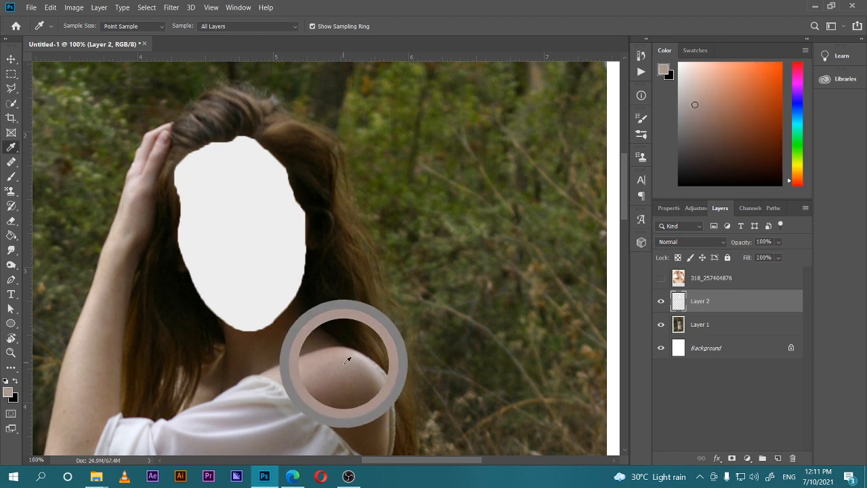
left_click(353, 348)
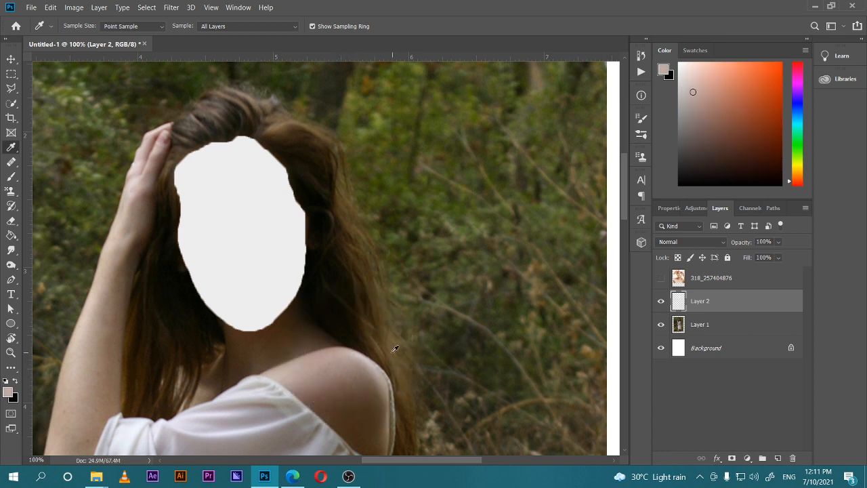
left_click(679, 304, "ctrl")
key("alt+BackSpace")
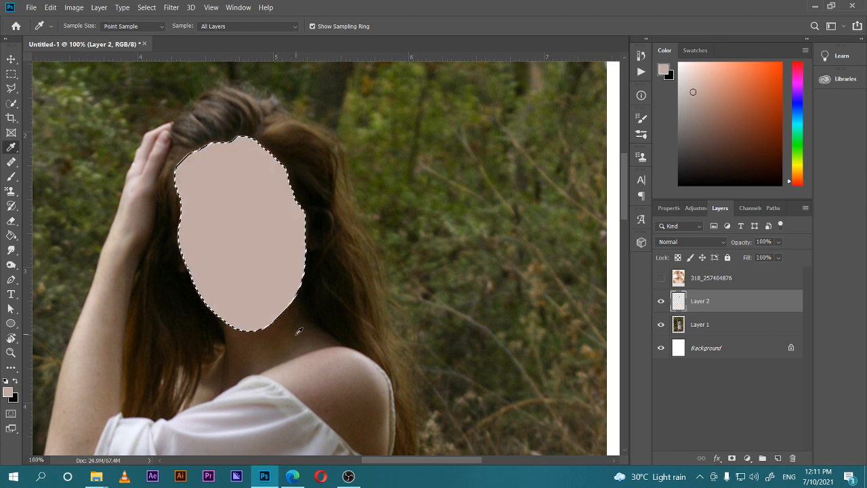
key("ctrl+d")
key("v")
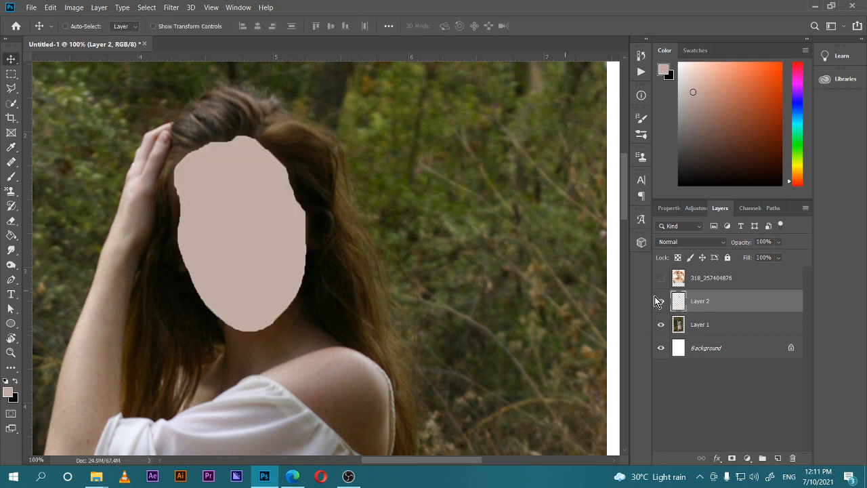
Set the blend mode of Layer 2 to Soft Light
left_click(674, 241)
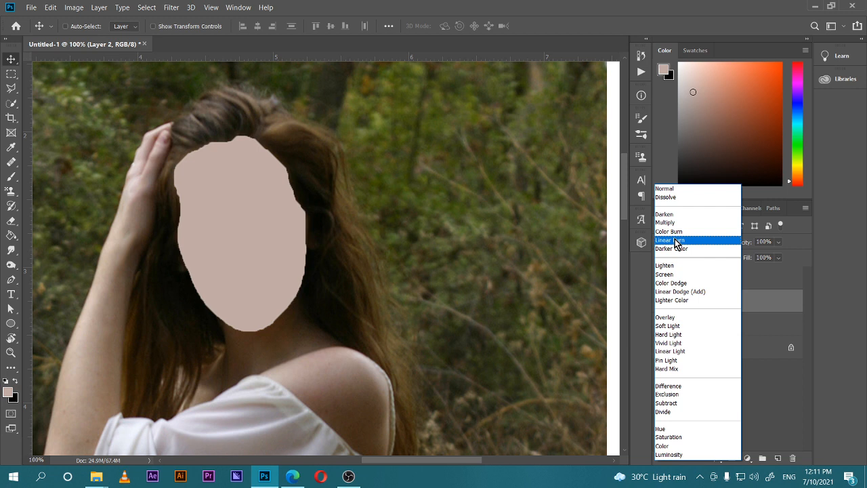
left_click(680, 327)
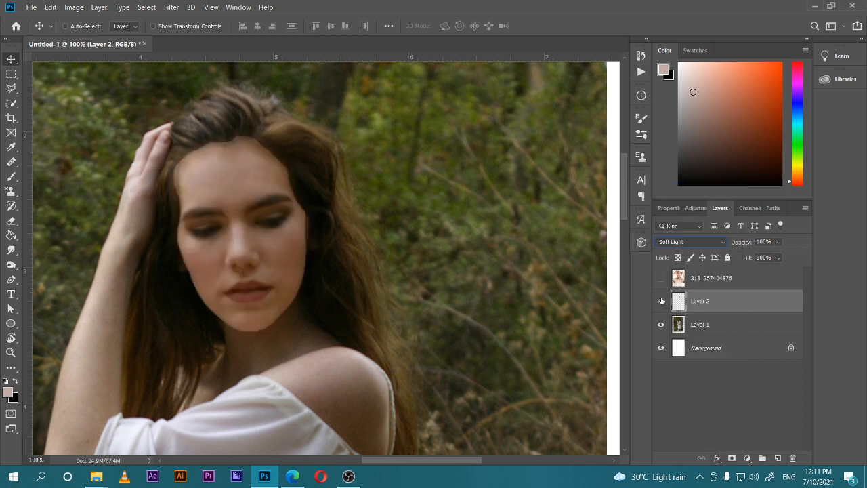
key("ctrl+minus")
key("ctrl+minus")
key("ctrl+minus")
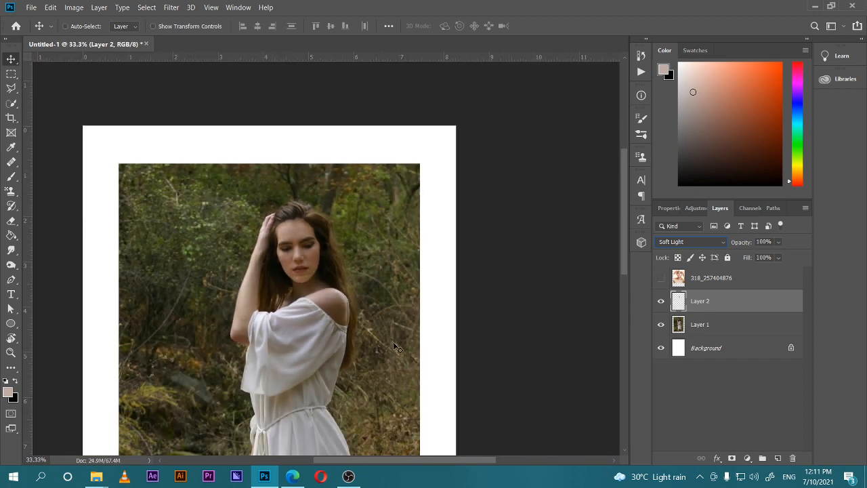
Compare the face with and without the Layer 2 brightening by toggling the layer's visibility
left_click(661, 303)
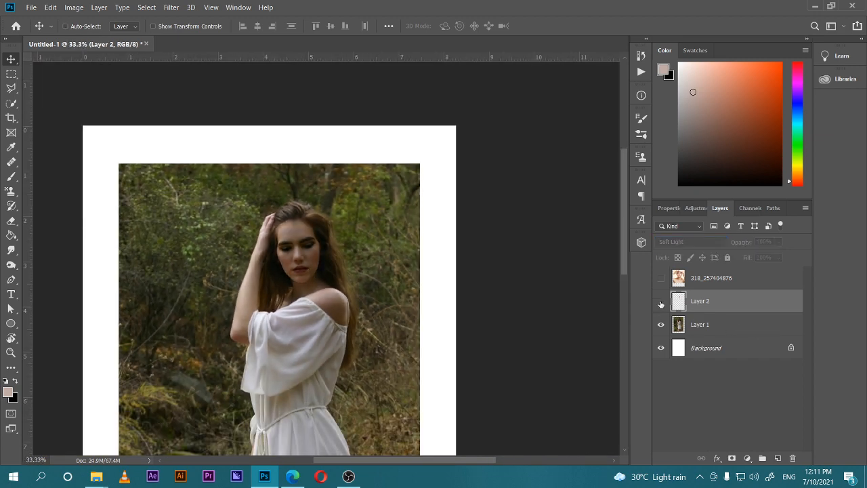
left_click(661, 303)
left_click(661, 304)
left_click(661, 303)
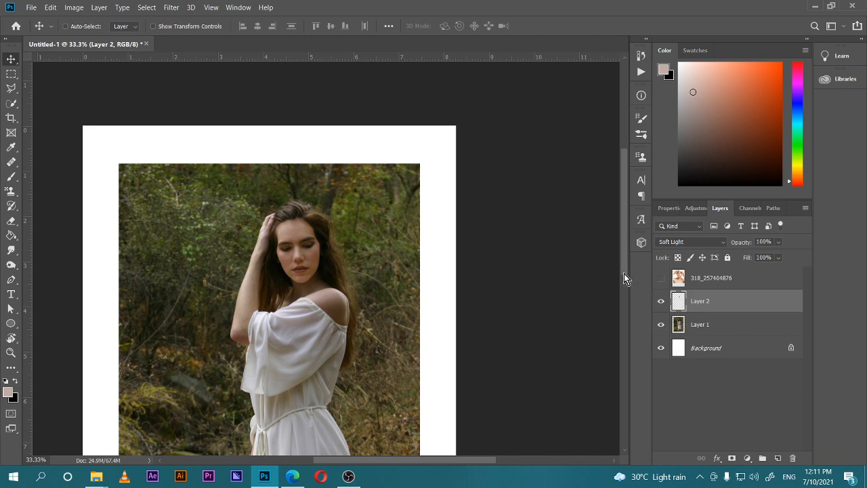
key("ctrl+plus")
key("ctrl+minus")
key("ctrl+plus")
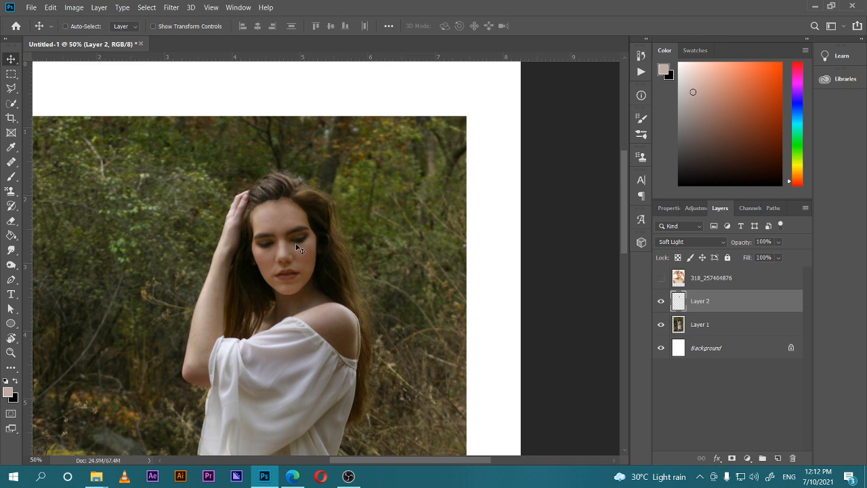
Try the Screen blend mode with a 72% fill on Layer 2, restoring Soft Light at 100% fill
left_click(720, 245)
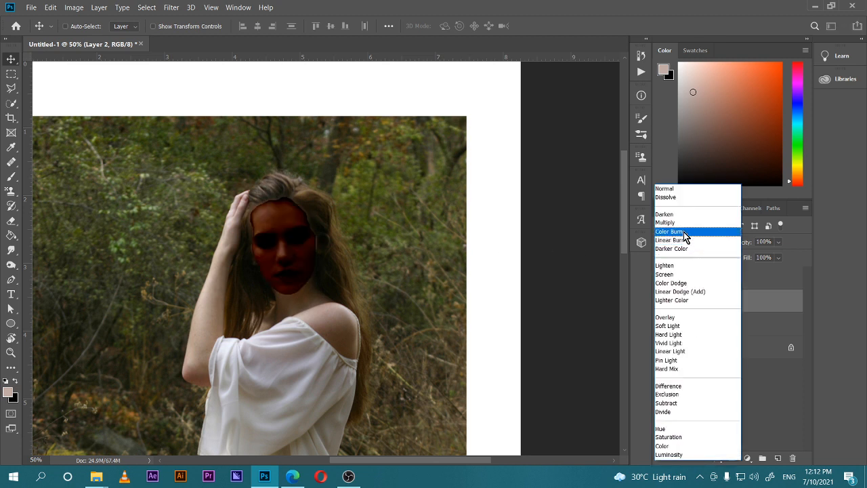
left_click(685, 275)
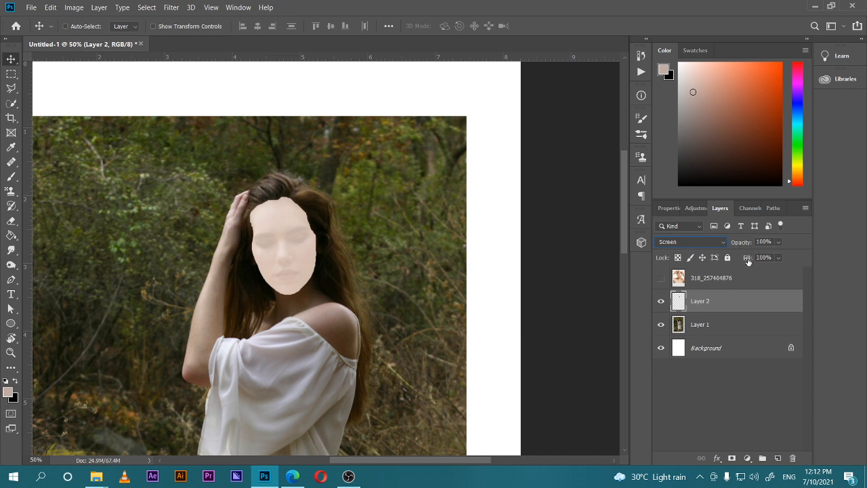
mouse_move(748, 262)
left_mouse_down()
mouse_move(708, 257)
mouse_move(732, 258)
left_mouse_up()
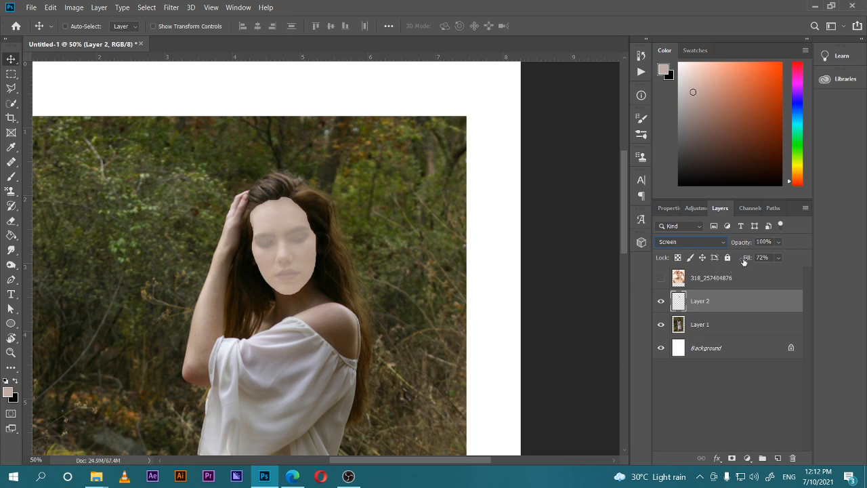
left_click_drag(744, 261, 757, 271)
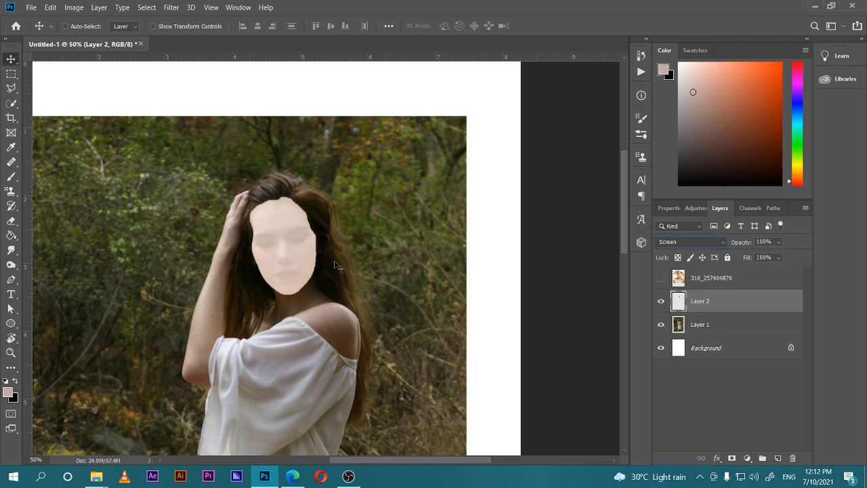
left_click(695, 241)
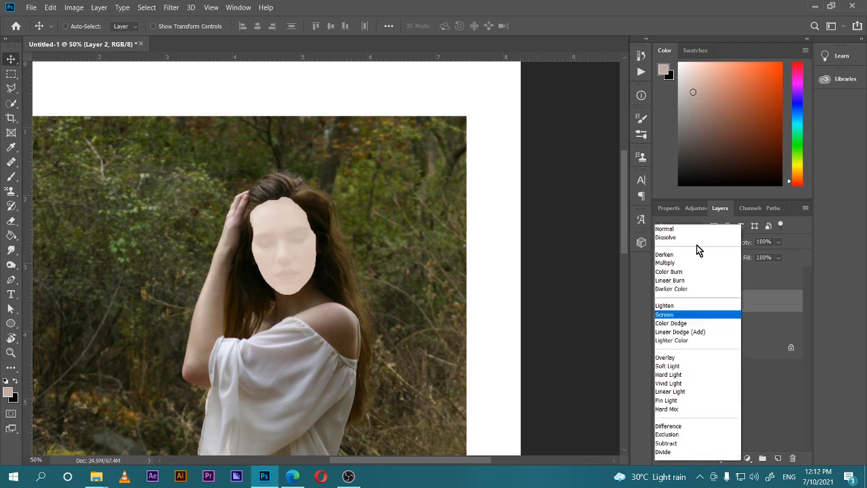
left_click(682, 328)
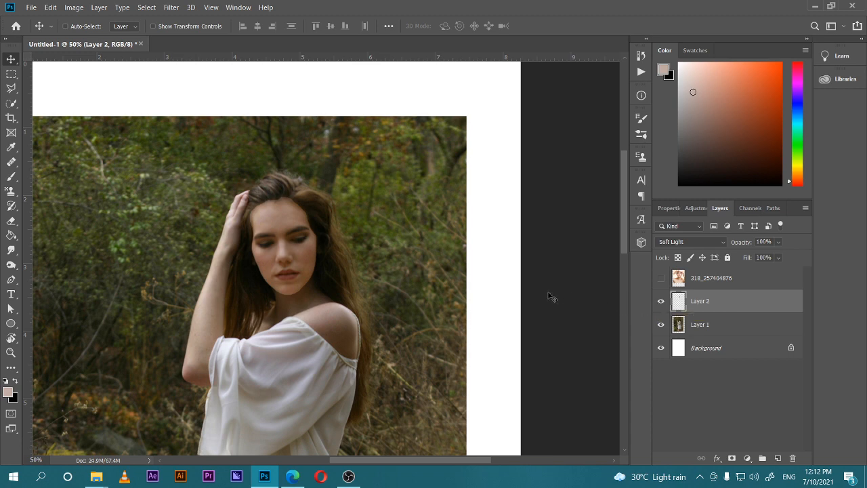
Set up the Smudge tool for Layer 2 with a small Soft Round brush tip at 0% hardness
key("ctrl+plus")
key("ctrl+plus")
key("ctrl+plus")
left_click_drag(271, 292, 329, 326)
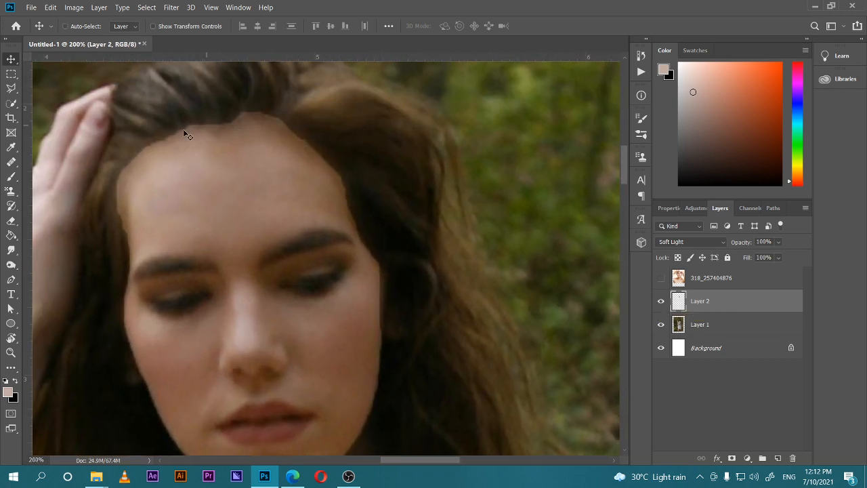
left_click(11, 250)
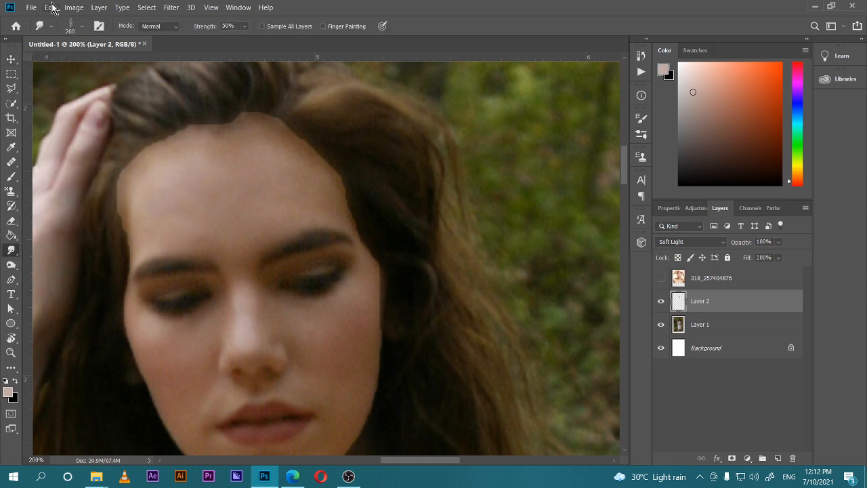
left_click(80, 25)
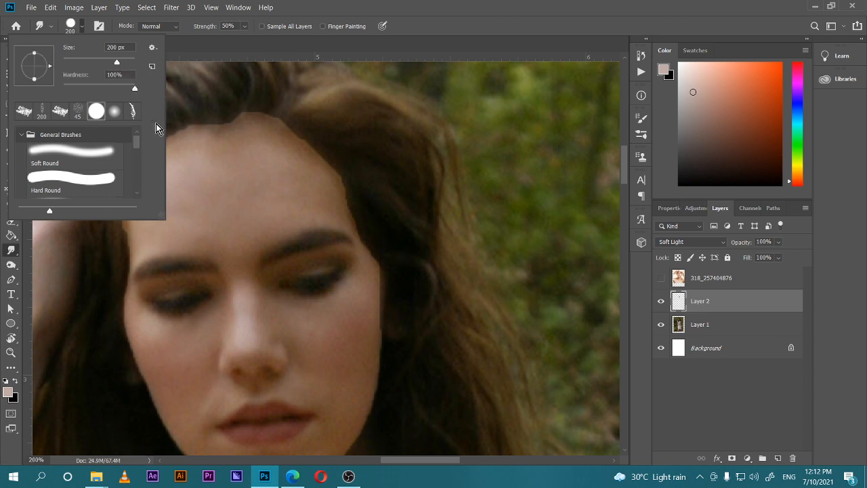
left_click(114, 119)
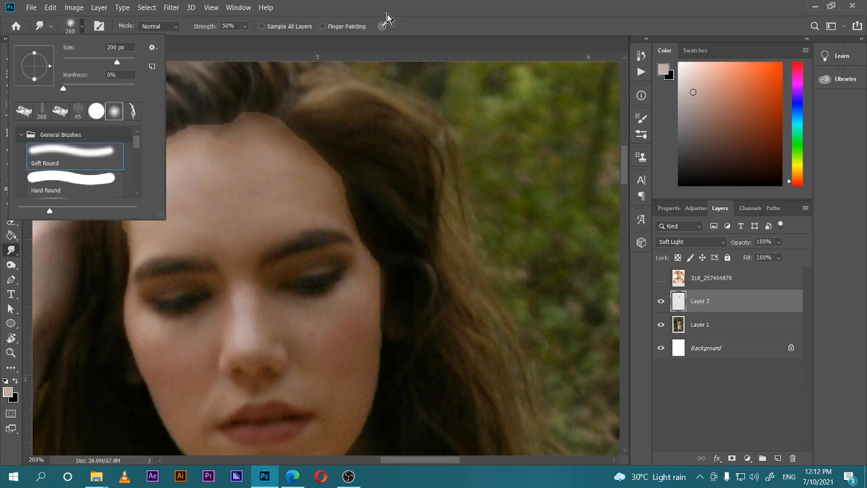
left_click(313, 15)
key("bracketleft")
key("bracketleft")
key("bracketleft")
key("bracketleft")
key("bracketleft")
key("bracketleft")
key("bracketleft")
key("bracketleft")
key("bracketleft")
key("bracketleft")
key("bracketleft")
key("bracketleft")
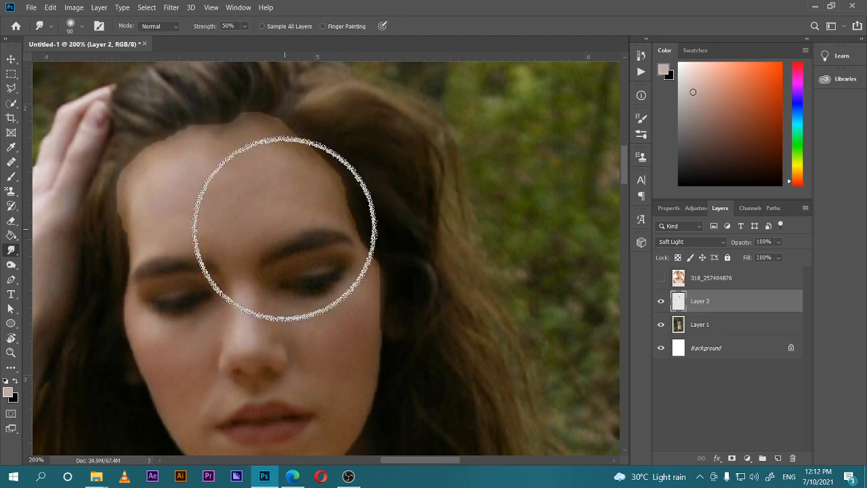
key("bracketright")
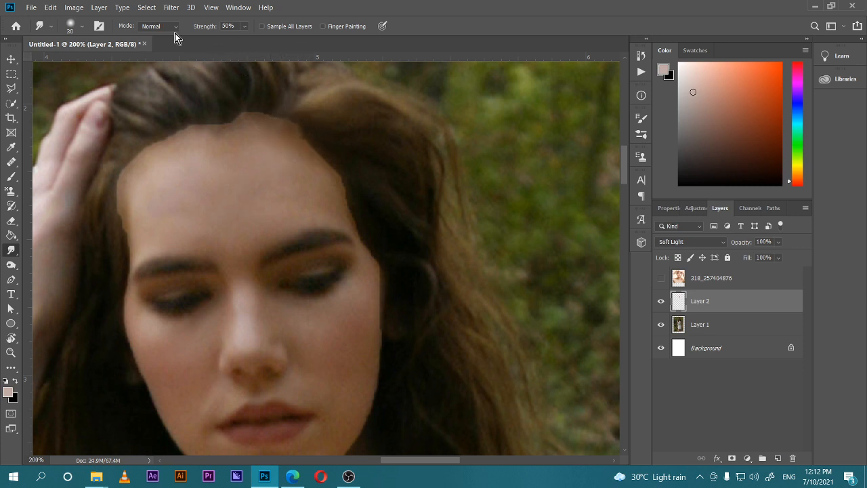
Smudge the edge of Layer 2's face shape along the hairline at 15% strength with a 30 px brush
left_click_drag(206, 25, 189, 28)
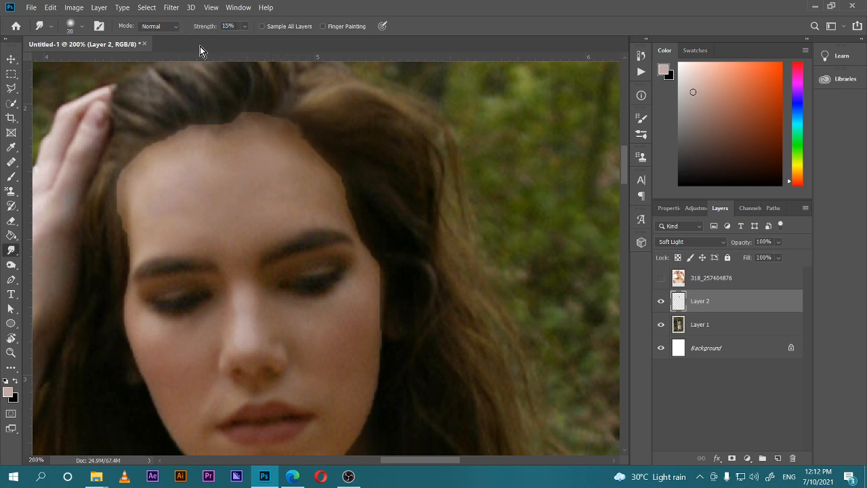
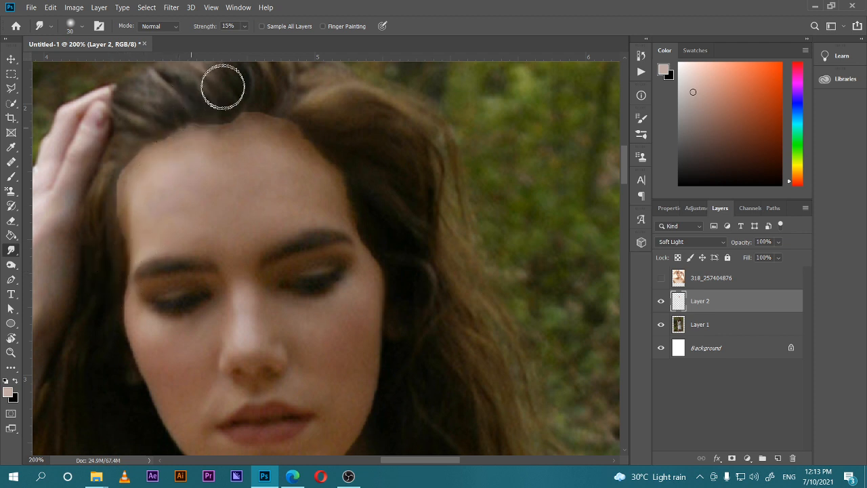
mouse_move(223, 86)
left_mouse_down()
mouse_move(231, 107)
mouse_move(219, 132)
mouse_move(262, 86)
mouse_move(261, 130)
left_mouse_up()
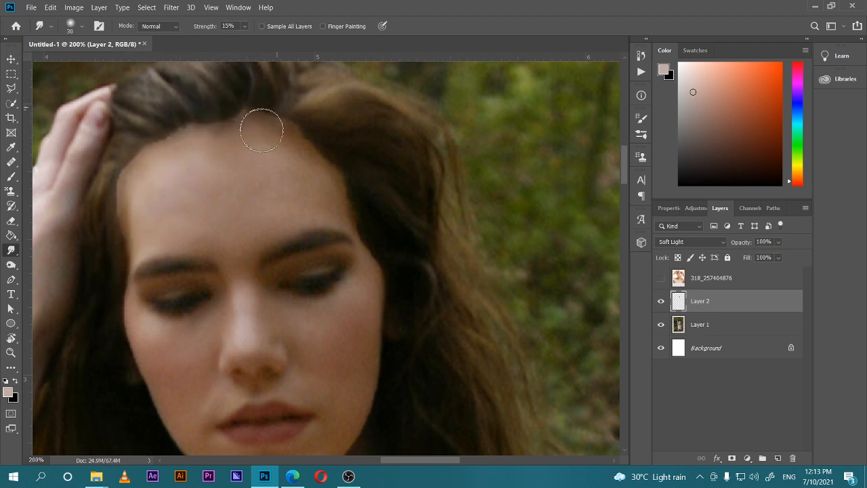
scroll(308, 176, "down", 5)
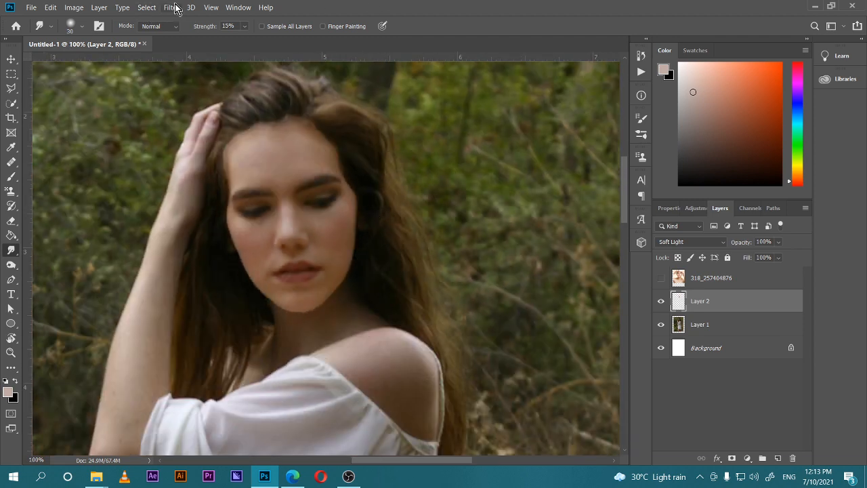
Apply a Gaussian Blur with a radius of 23.5 pixels to the face shape on Layer 2
left_click(172, 7)
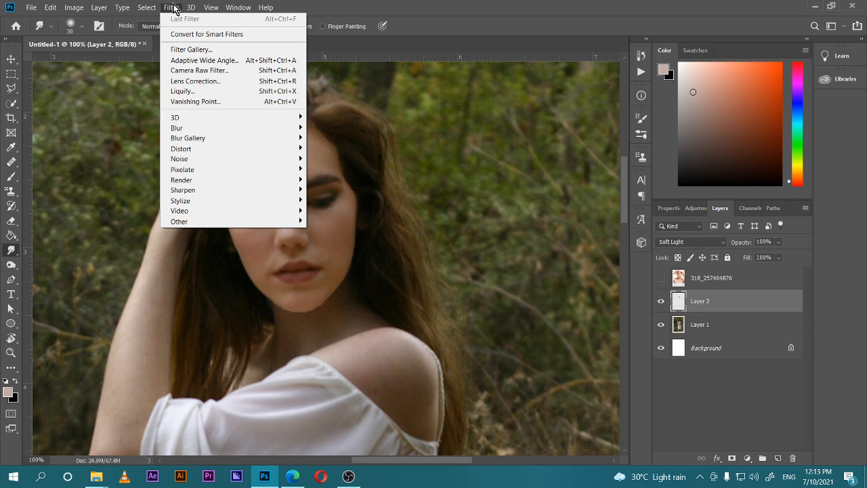
mouse_move(257, 132)
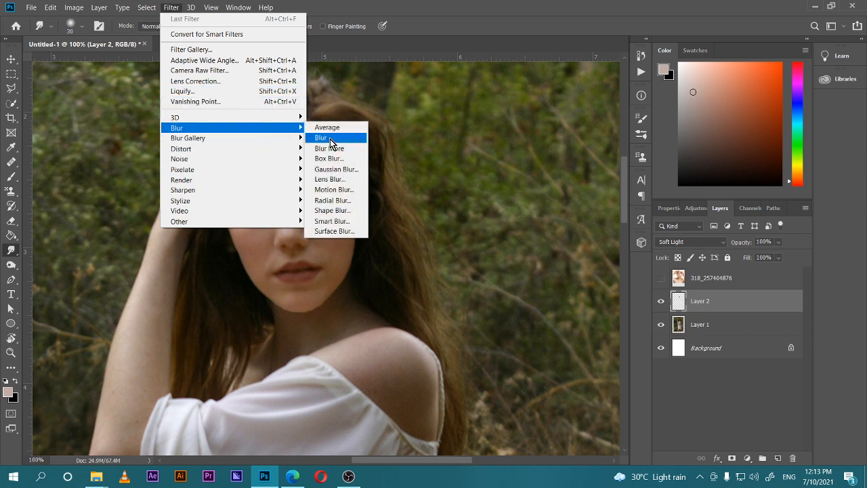
left_click(336, 169)
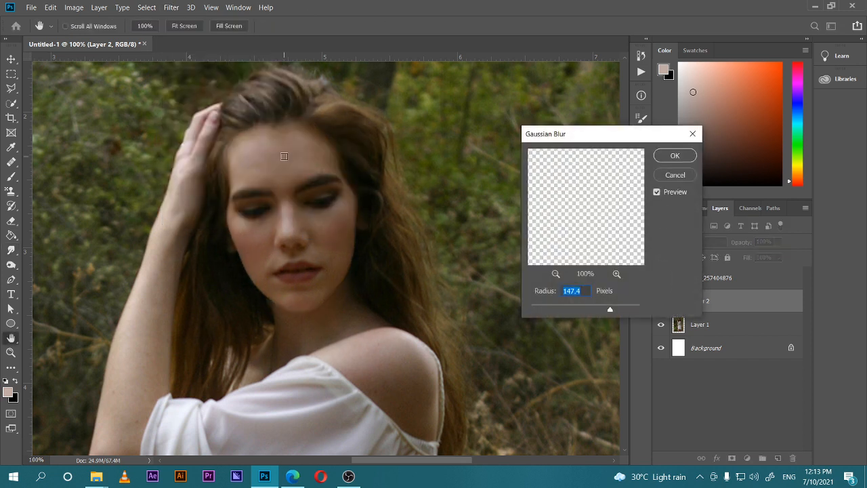
left_click_drag(611, 309, 572, 312)
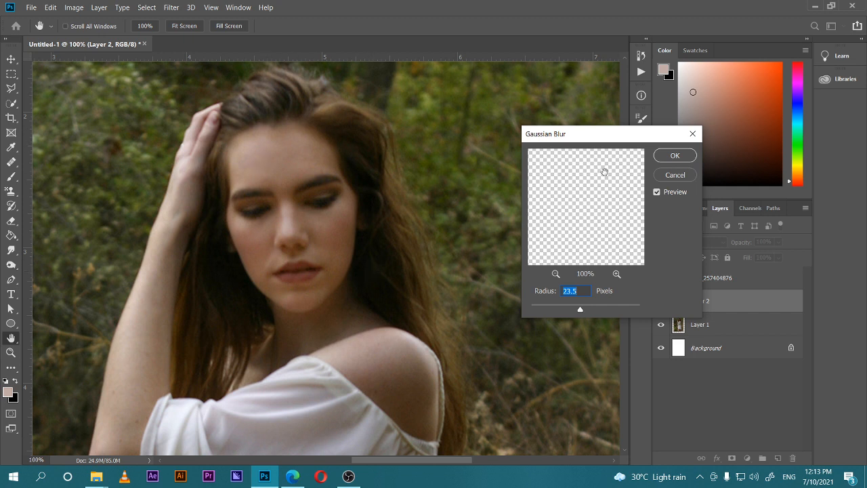
left_click(676, 155)
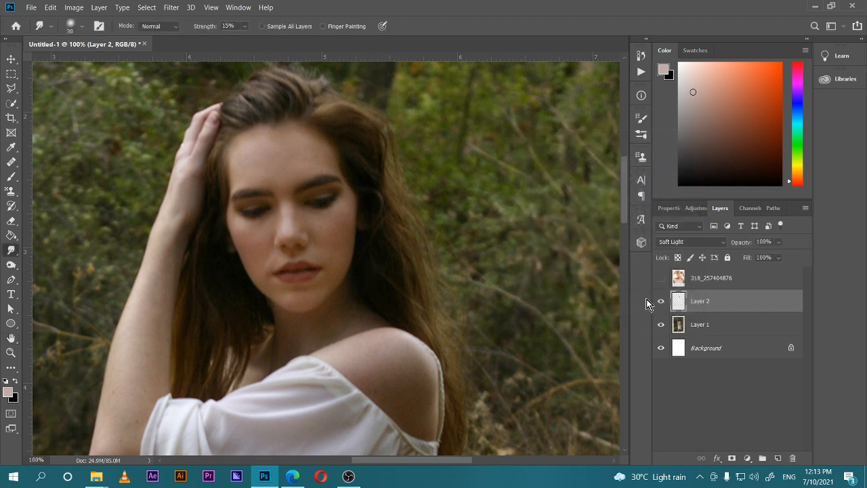
Compare the face with and without the blurred Layer 2 by toggling the layer's visibility
left_click(660, 302)
left_click(660, 302)
left_click(660, 303)
left_click(660, 302)
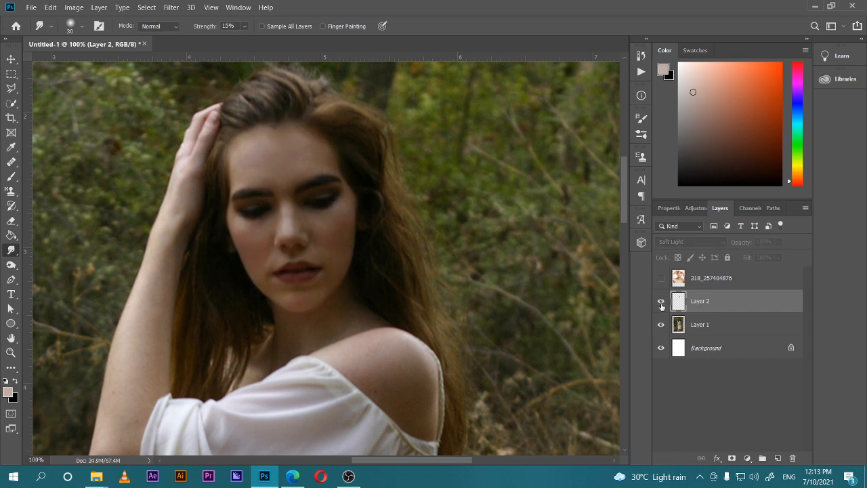
left_click(660, 302)
left_click(661, 302)
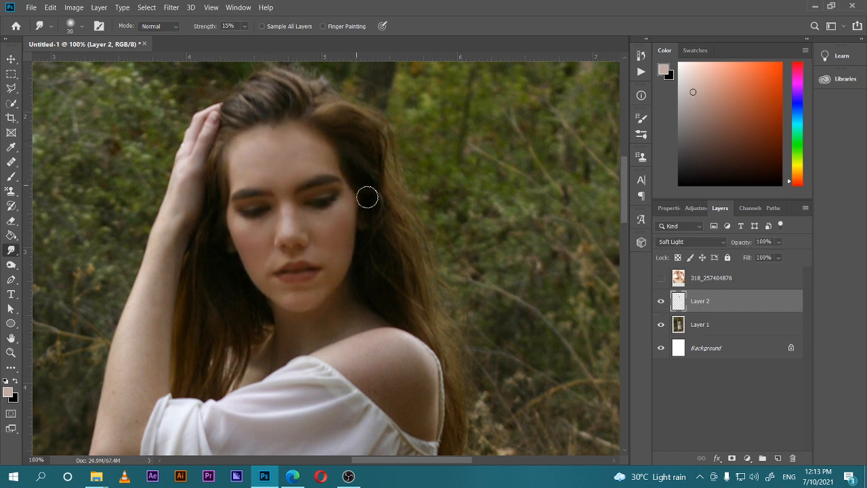
Check the face brightening against the whole figure by toggling Layer 2 on and off
left_click_drag(356, 220, 313, 211)
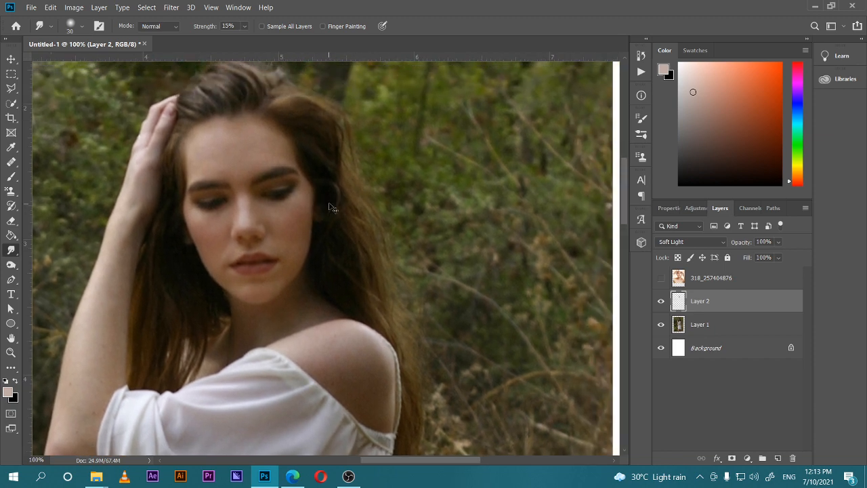
key("ctrl+minus")
key("ctrl+minus")
key("ctrl+minus")
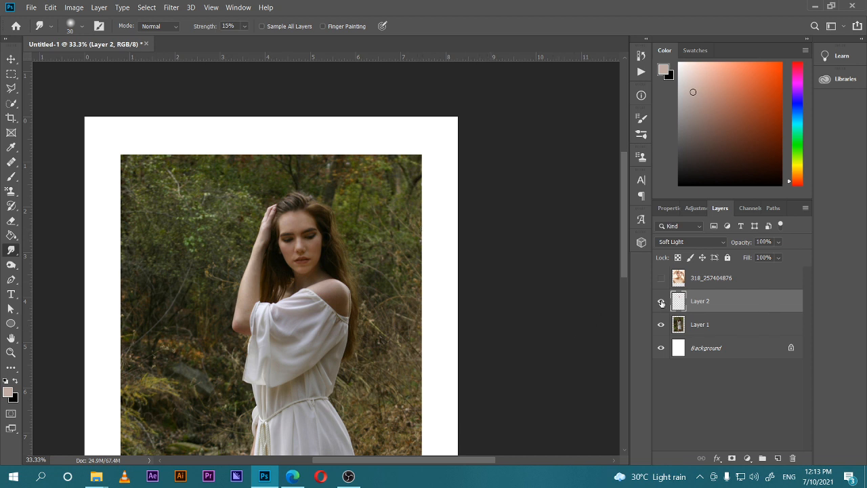
key("ctrl+plus")
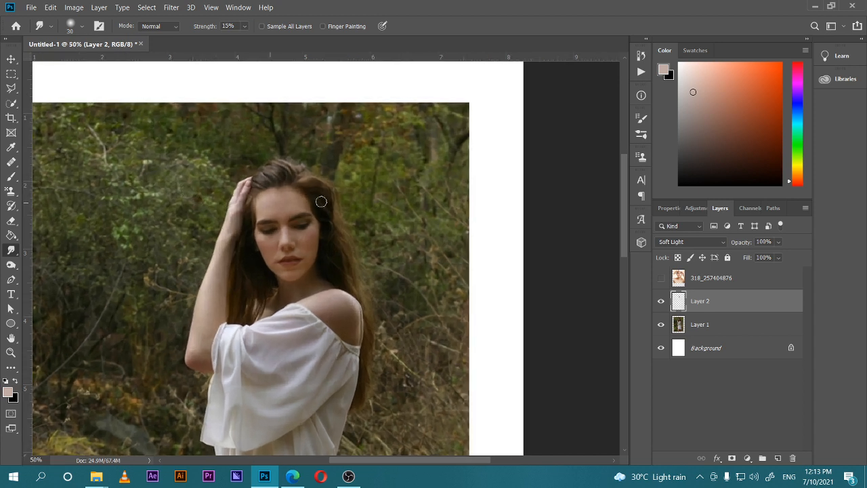
left_click_drag(304, 276, 304, 196)
key("b")
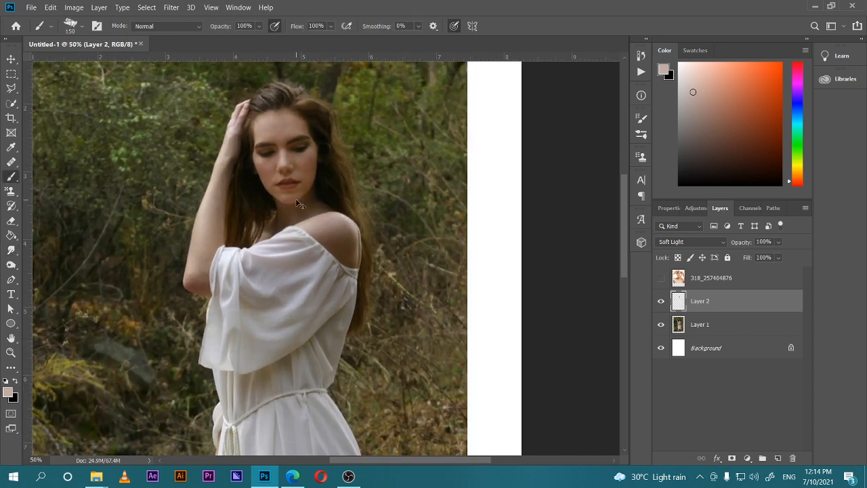
key("ctrl+comma")
key("ctrl+comma")
key("ctrl+comma")
key("ctrl+comma")
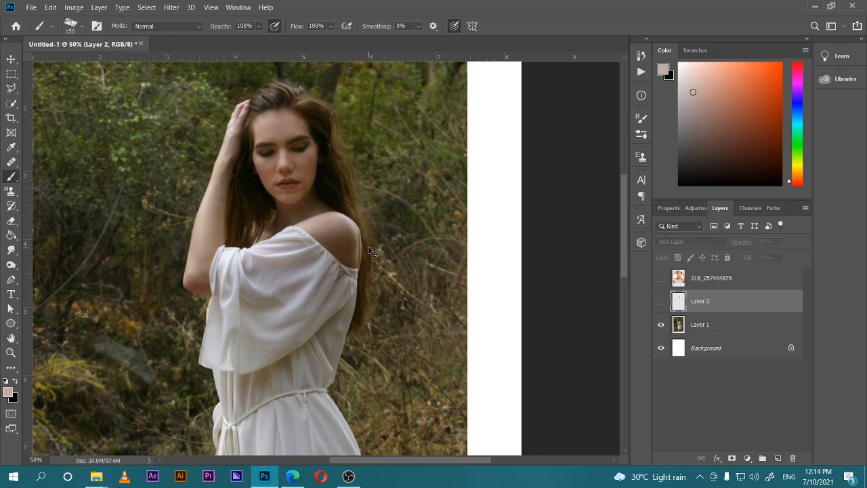
key("ctrl+comma")
key("ctrl+comma")
Set up the Brush tool with a Soft Round tip, 63% opacity and 43% flow
left_click_drag(325, 193, 362, 248)
key("ctrl+plus")
key("ctrl+plus")
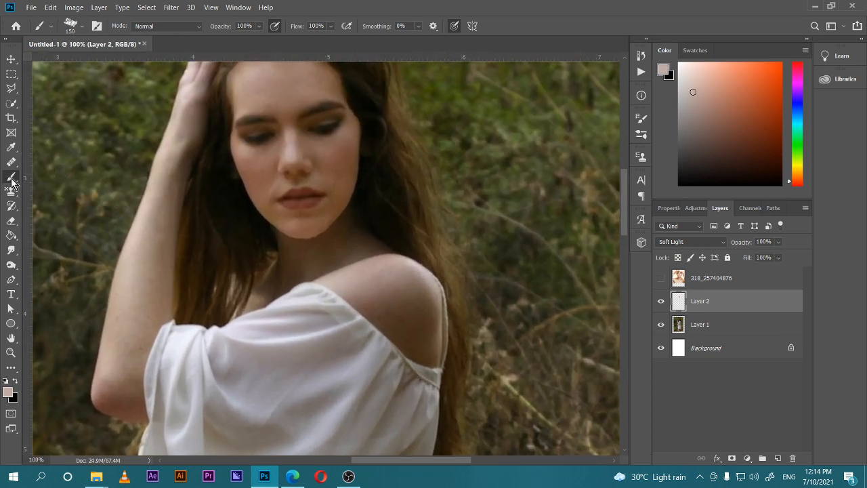
left_click(54, 26)
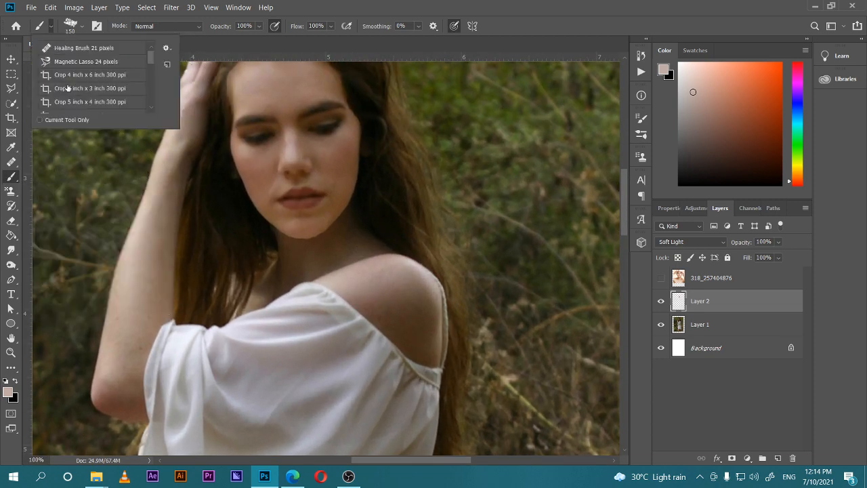
left_click(50, 28)
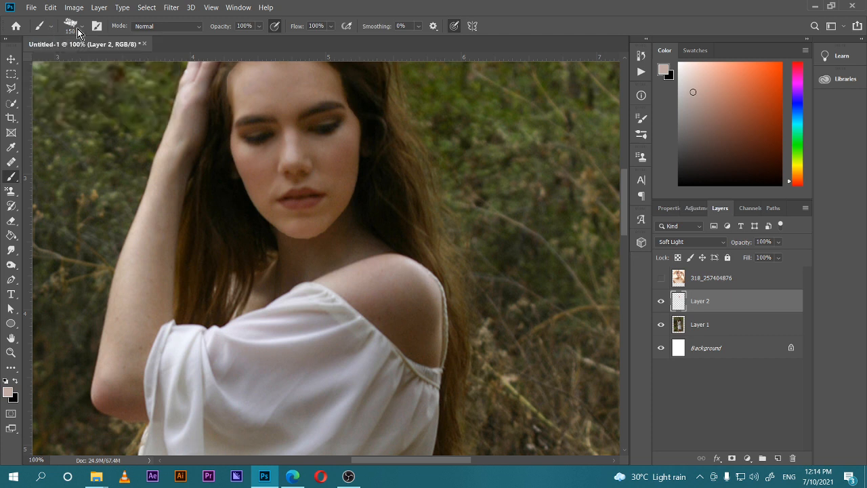
left_click(82, 26)
left_click(88, 152)
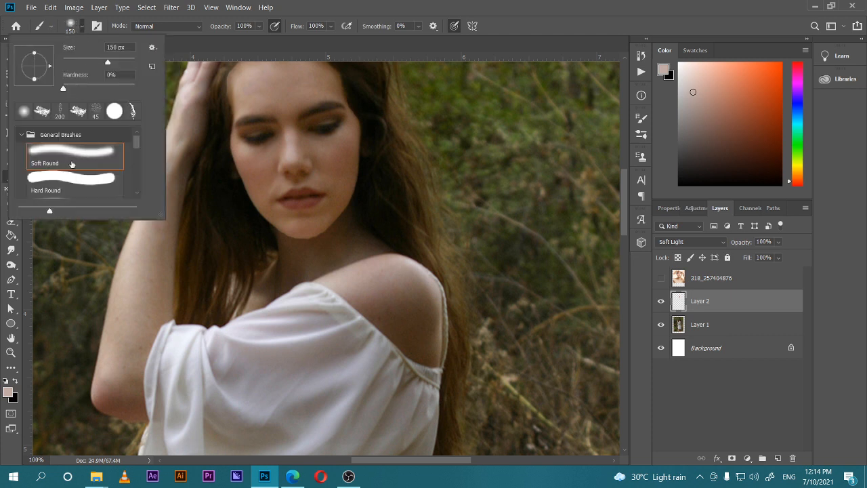
left_click(424, 7)
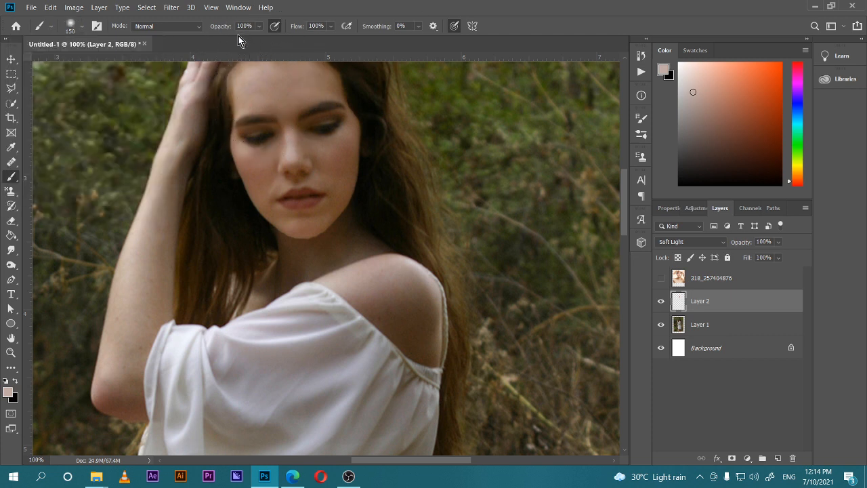
left_click_drag(227, 30, 202, 31)
left_click_drag(298, 30, 265, 39)
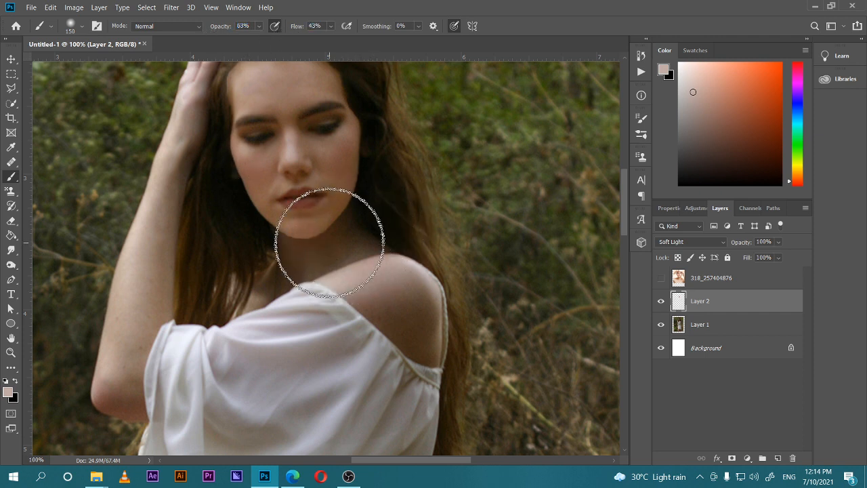
Paint the skin tone over the neck and shoulder on Layer 2 with an 80 px brush
key("bracketleft")
key("bracketleft")
key("bracketleft")
key("bracketleft")
key("bracketleft")
key("bracketleft")
key("bracketleft")
key("bracketleft")
key("bracketleft")
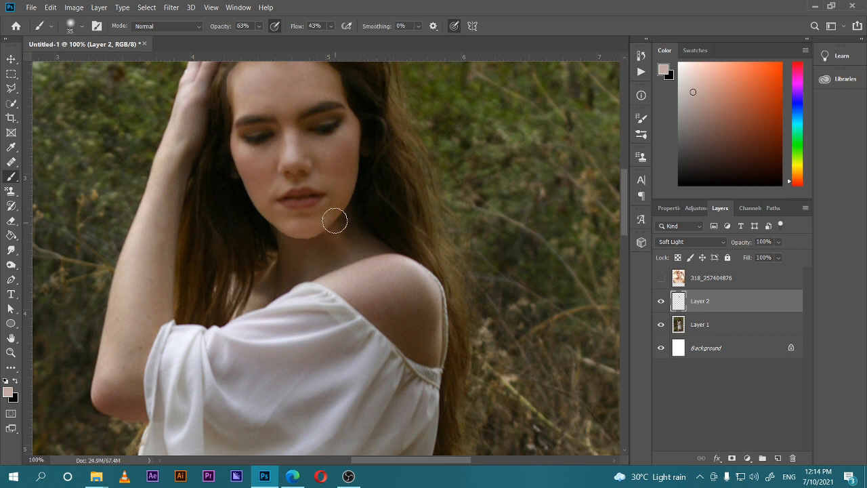
key("bracketright")
key("bracketright")
key("bracketright")
key("bracketright")
key("bracketright")
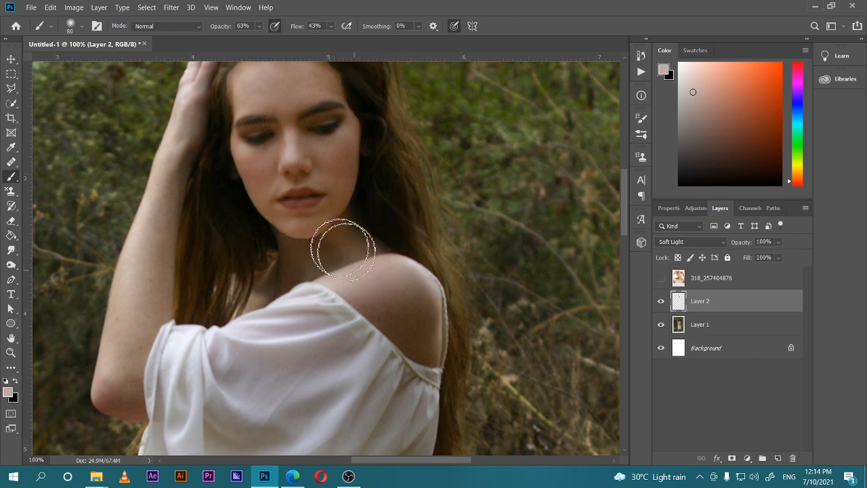
mouse_move(314, 229)
left_mouse_down()
mouse_move(299, 259)
mouse_move(328, 257)
mouse_move(328, 239)
mouse_move(300, 233)
mouse_move(279, 267)
mouse_move(292, 231)
mouse_move(282, 269)
mouse_move(298, 260)
mouse_move(414, 277)
mouse_move(421, 327)
mouse_move(334, 272)
mouse_move(394, 304)
mouse_move(357, 273)
mouse_move(404, 324)
mouse_move(385, 289)
mouse_move(411, 319)
mouse_move(415, 309)
mouse_move(399, 277)
mouse_move(430, 348)
mouse_move(423, 313)
mouse_move(429, 351)
mouse_move(365, 278)
mouse_move(367, 290)
mouse_move(391, 307)
left_mouse_up()
Paint the skin tone over the raised arm down to the elbow on Layer 2 and touch up the neck
key("space")
left_click_drag(259, 246, 354, 315)
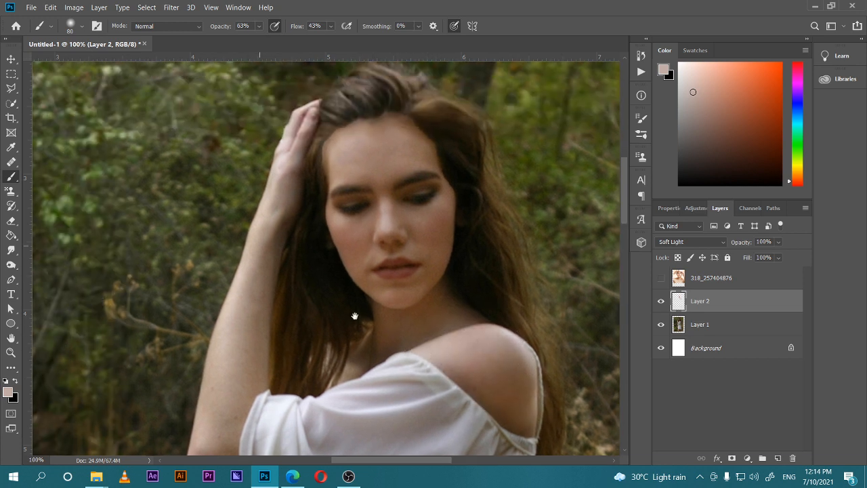
mouse_move(435, 288)
left_mouse_down()
mouse_move(456, 291)
mouse_move(375, 306)
mouse_move(371, 345)
mouse_move(414, 309)
mouse_move(416, 275)
mouse_move(354, 280)
mouse_move(292, 174)
mouse_move(300, 116)
mouse_move(291, 98)
mouse_move(309, 121)
left_mouse_up()
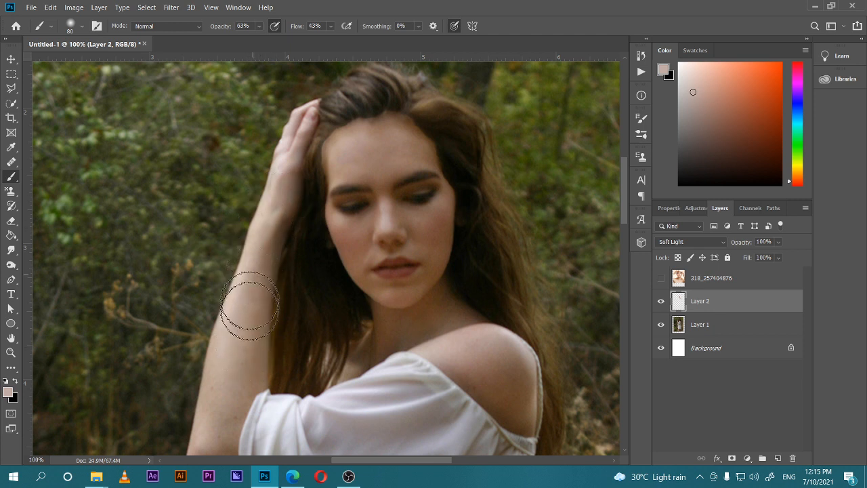
scroll(237, 389, "down", 5)
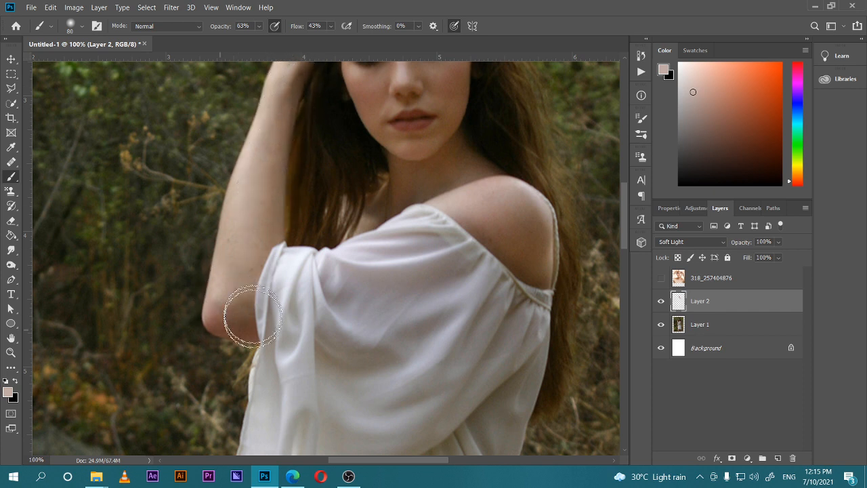
scroll(264, 275, "right", 5)
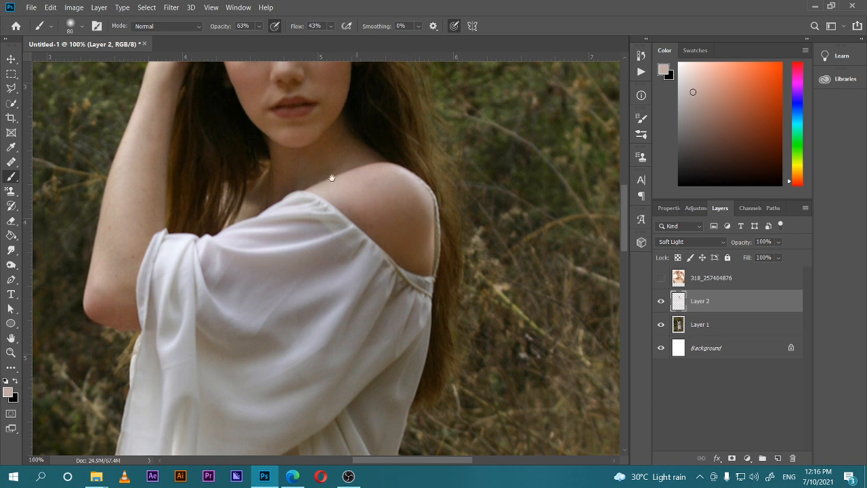
scroll(333, 176, "up", 3)
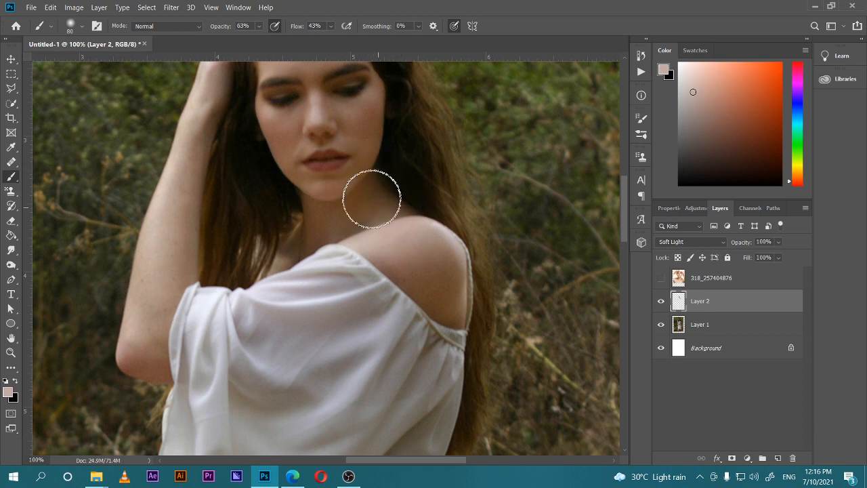
left_click_drag(359, 191, 397, 290)
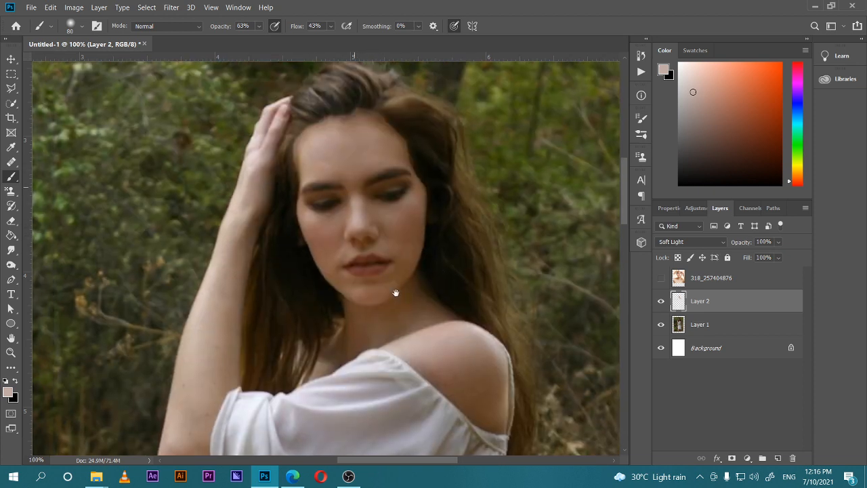
left_click_drag(417, 330, 385, 259)
left_click_drag(424, 356, 373, 269)
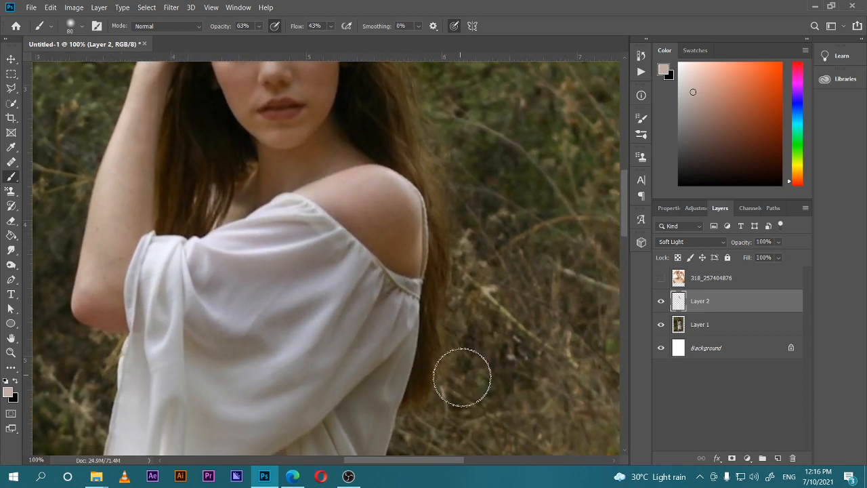
Paint the skin tone over both legs below the dress hem on Layer 2 with the 80 px brush
key("ctrl+minus")
key("ctrl+minus")
key("ctrl+minus")
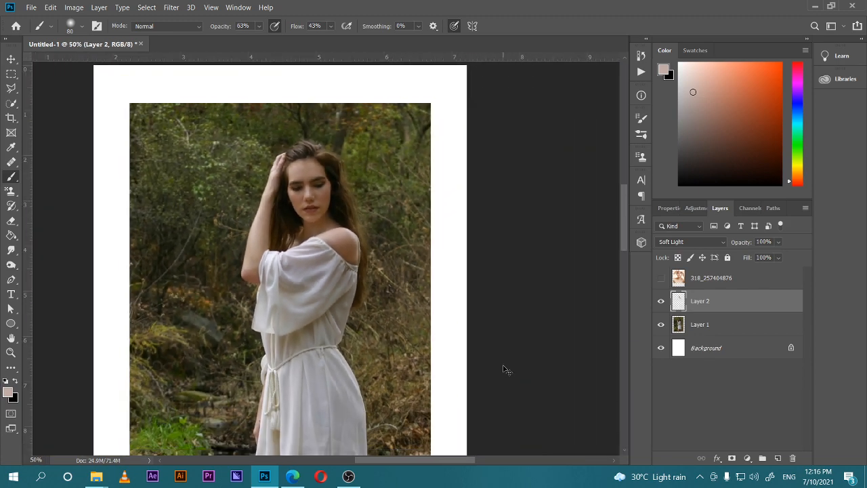
key("ctrl+minus")
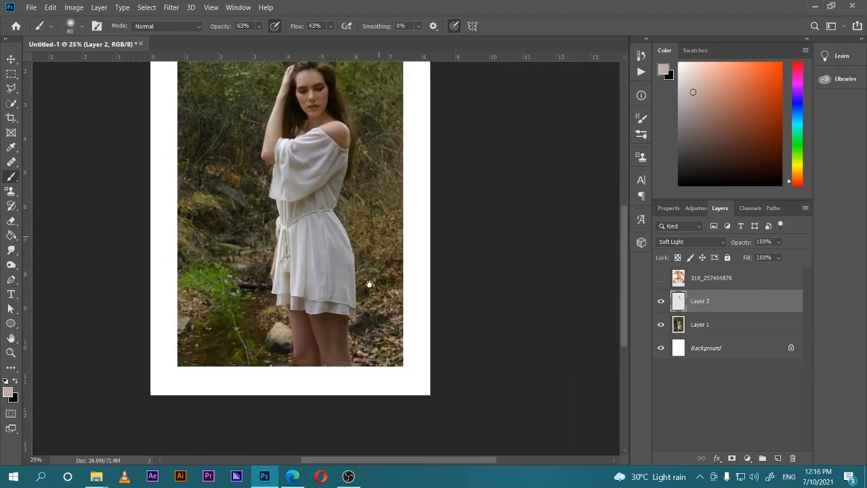
key("ctrl+plus")
key("ctrl+plus")
left_click_drag(331, 348, 386, 221)
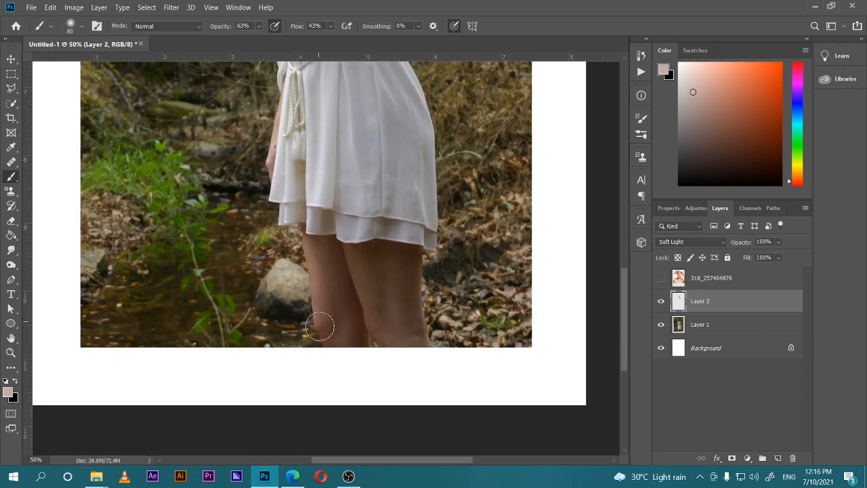
left_click_drag(360, 266, 358, 284)
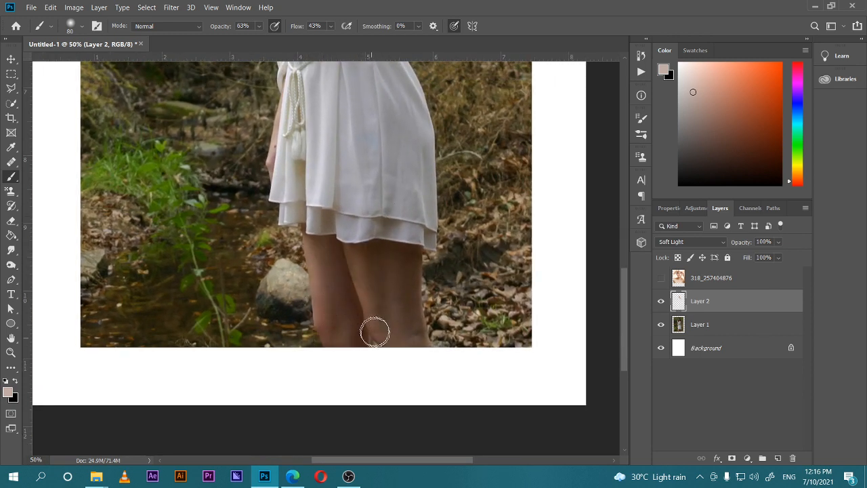
mouse_move(386, 340)
left_mouse_down()
mouse_move(401, 323)
mouse_move(427, 341)
mouse_move(420, 309)
mouse_move(424, 333)
mouse_move(428, 279)
mouse_move(418, 298)
mouse_move(429, 260)
mouse_move(415, 277)
left_mouse_up()
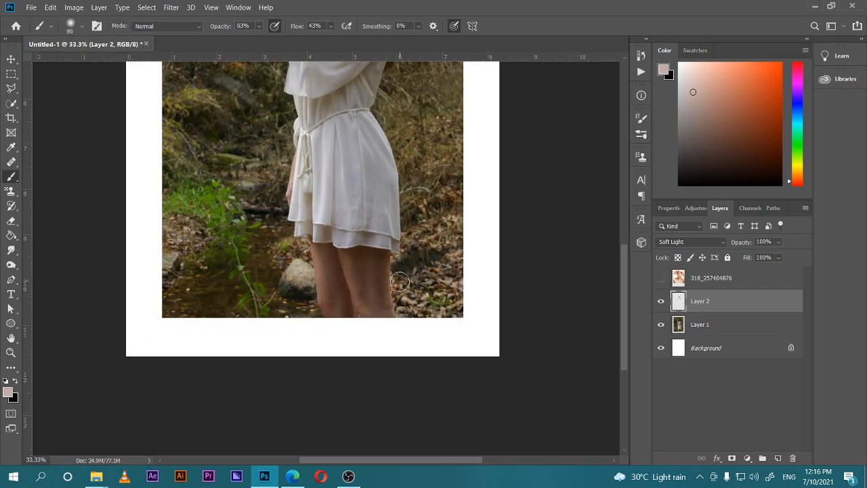
key("ctrl+plus")
key("ctrl+plus")
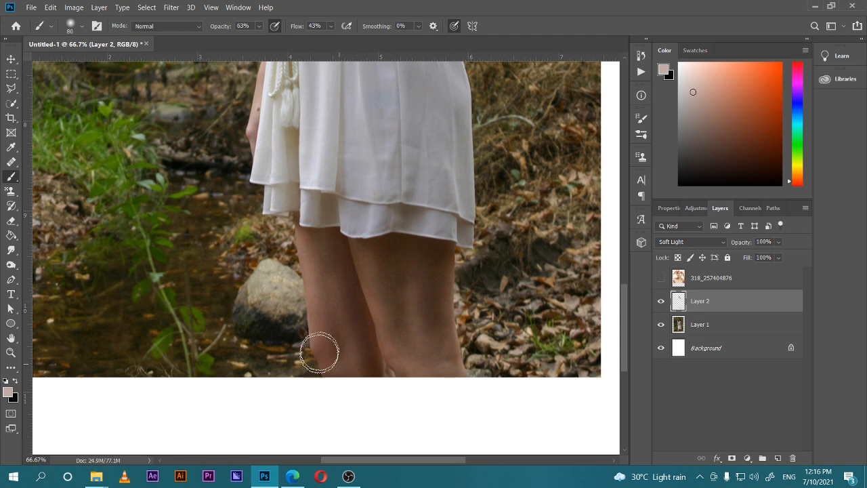
Touch up the skin tone on the lowered forearm beside the dress and on the bare shoulder
scroll(280, 381, "up", 3)
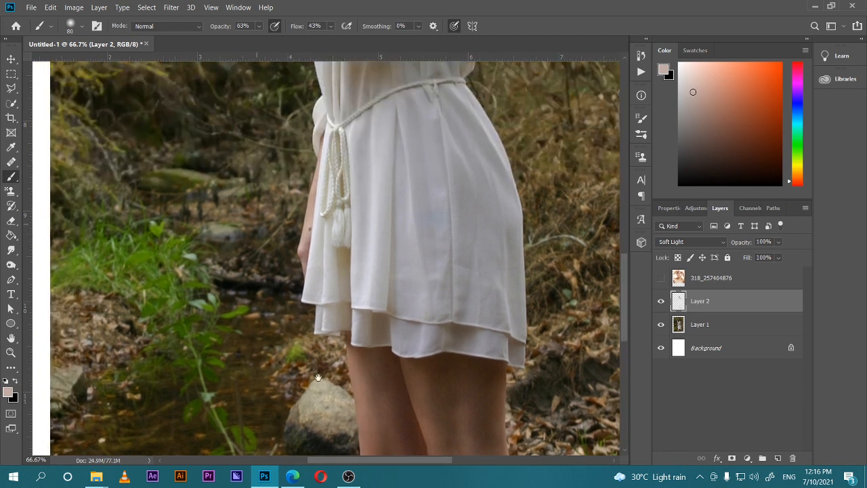
scroll(358, 353, "left", 2)
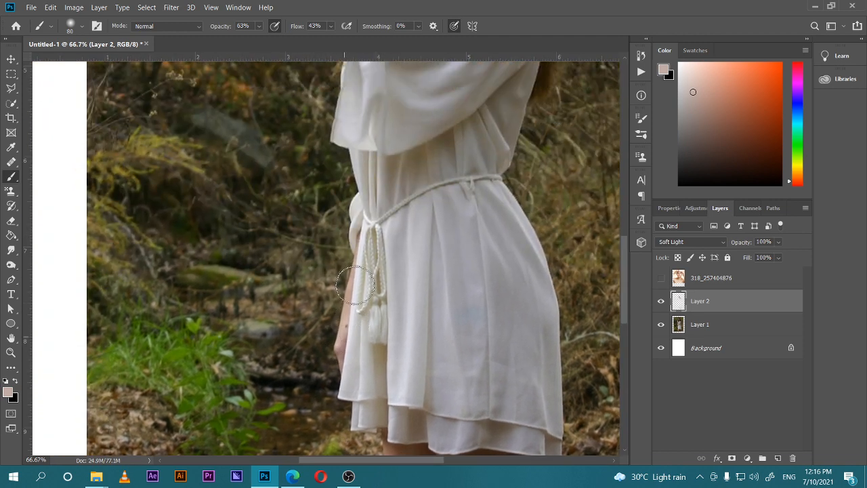
scroll(362, 274, "up", 5)
scroll(339, 359, "right", 2)
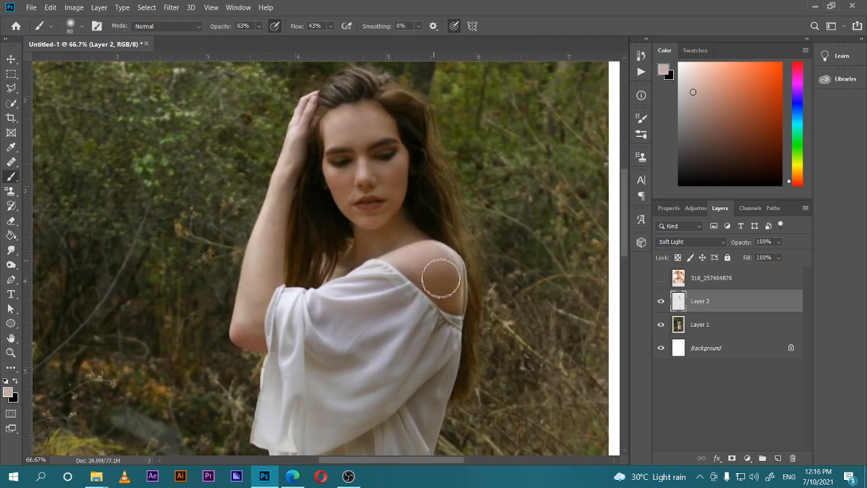
mouse_move(424, 294)
left_mouse_down()
mouse_move(391, 264)
mouse_move(397, 230)
mouse_move(396, 266)
left_mouse_up()
Compare the whole figure with and without the painted skin tone by toggling Layer 2's visibility
key("ctrl+minus")
key("ctrl+minus")
key("ctrl+minus")
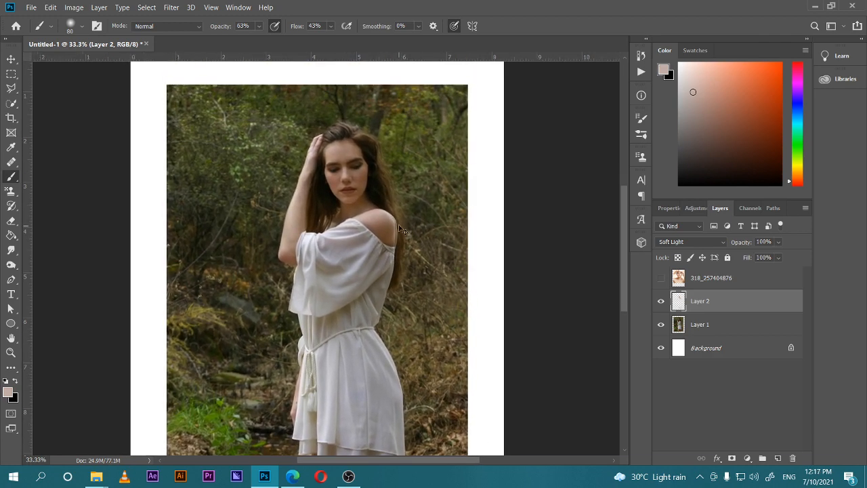
key("ctrl+minus")
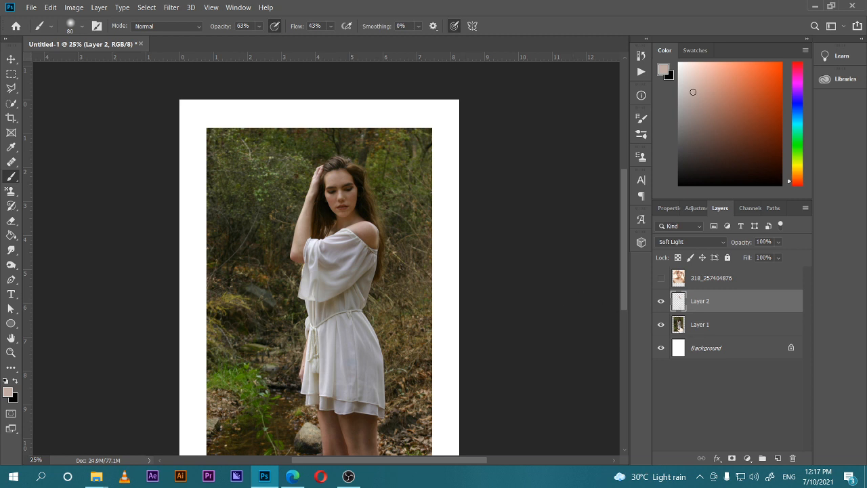
left_click(662, 303)
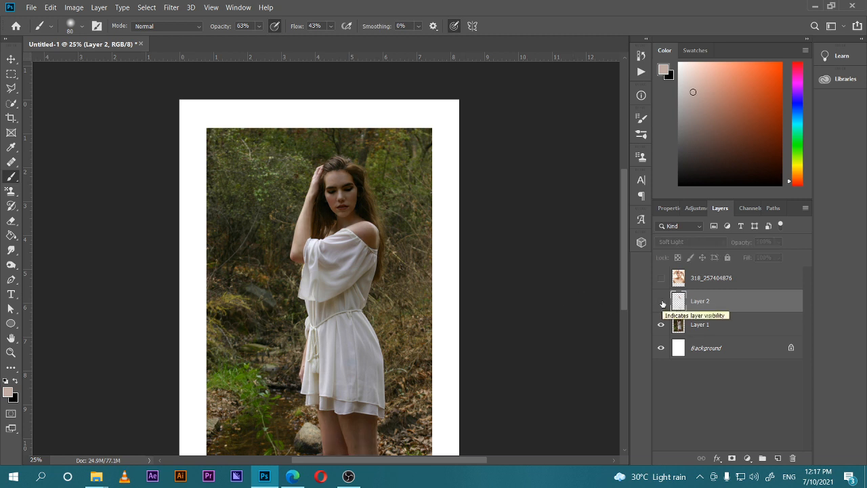
left_click(662, 302)
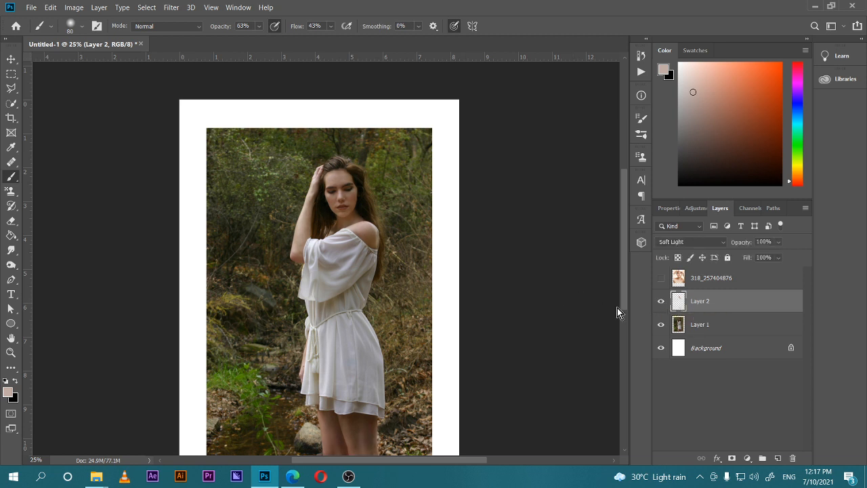
left_click_drag(382, 348, 324, 194)
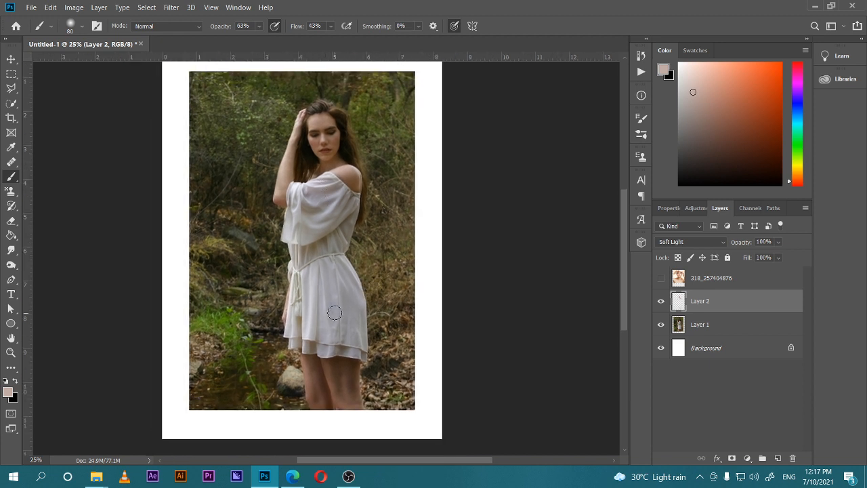
Select Layer 1 and look over the adjustment layer types available for it
left_click(715, 327)
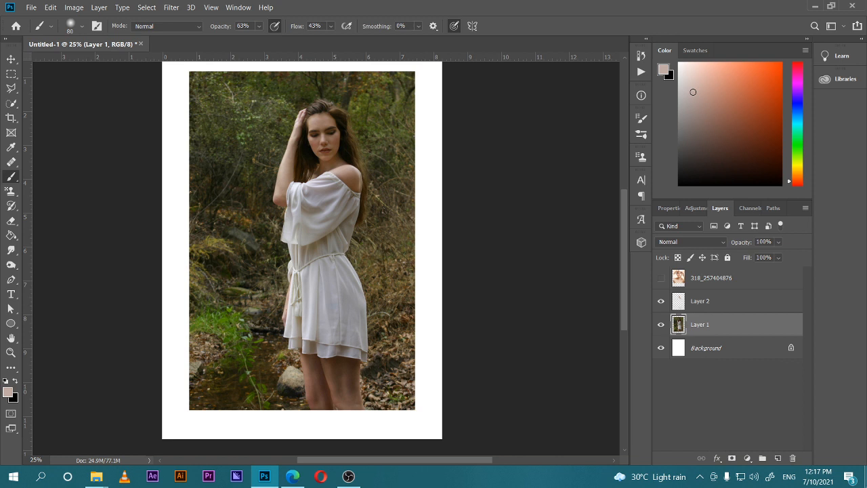
left_click(747, 458)
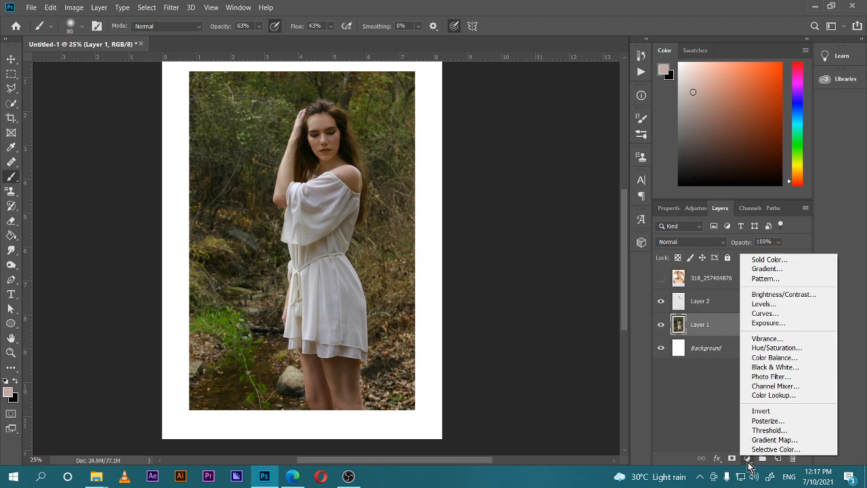
left_click(748, 460)
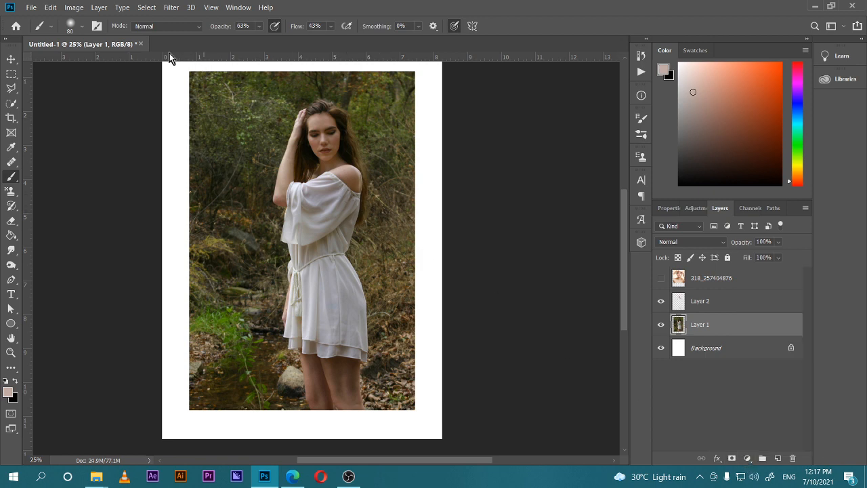
left_click(99, 8)
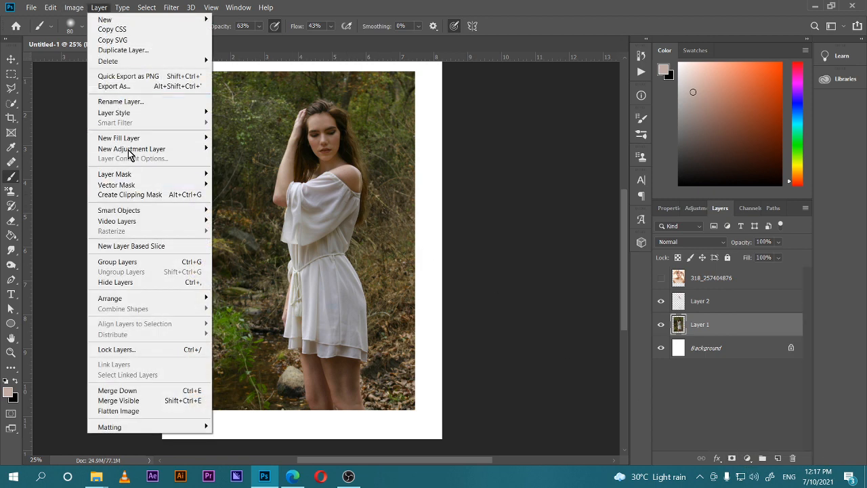
mouse_move(146, 150)
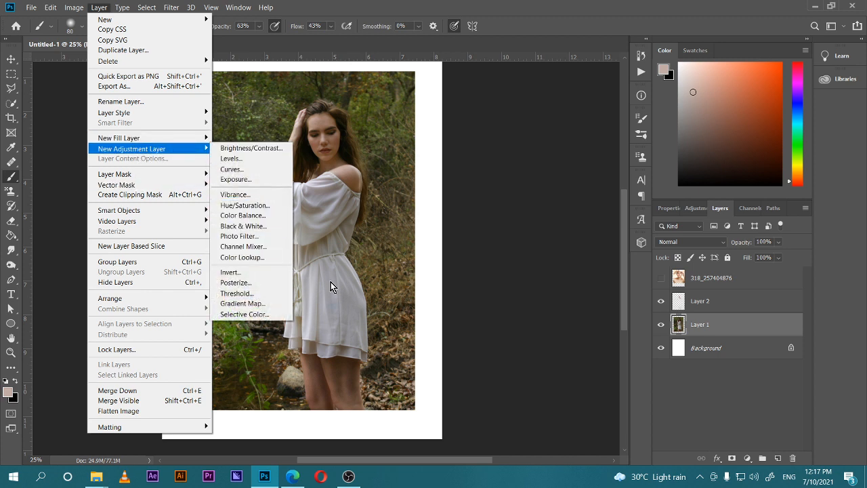
left_click(747, 459)
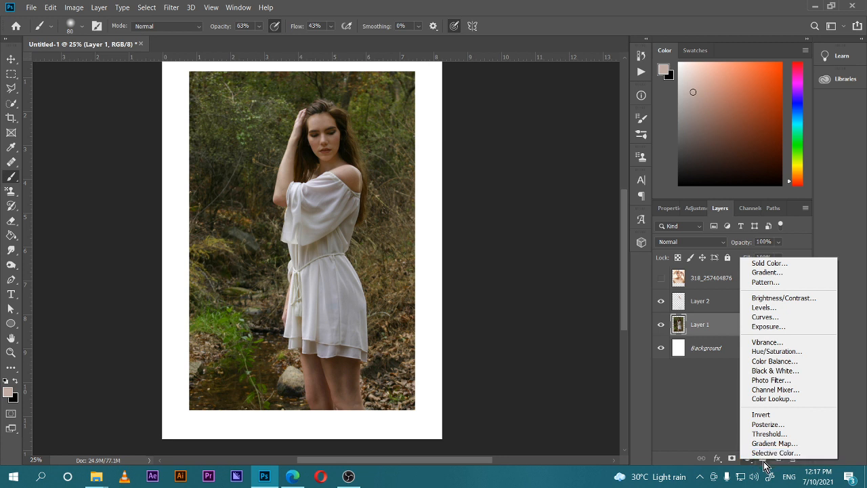
Look through the blend modes available for Layer 1 without applying one
left_click(674, 245)
left_click(677, 244)
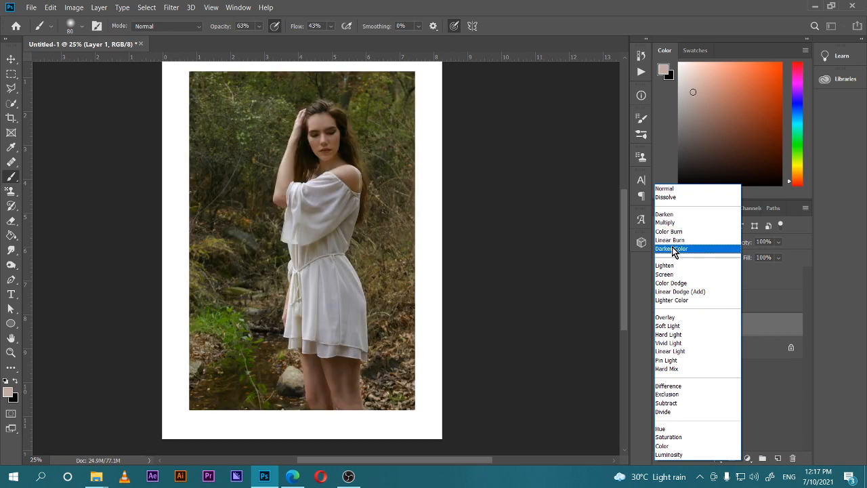
left_click(782, 374)
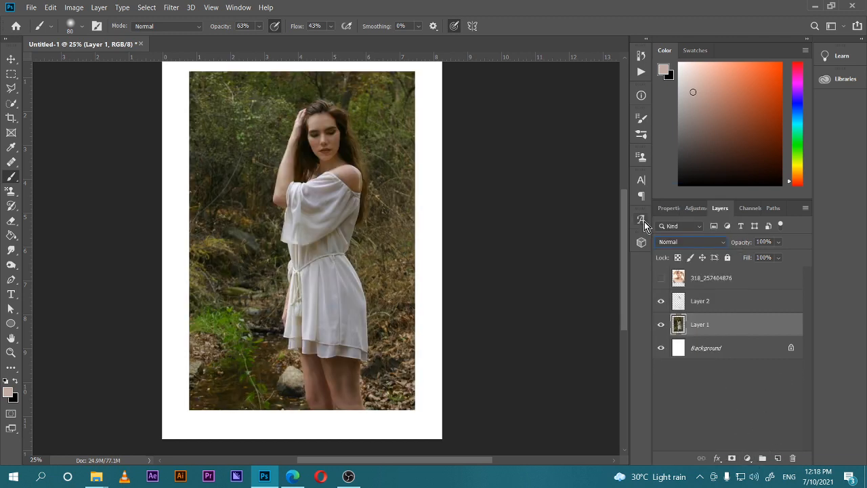
left_click(678, 243)
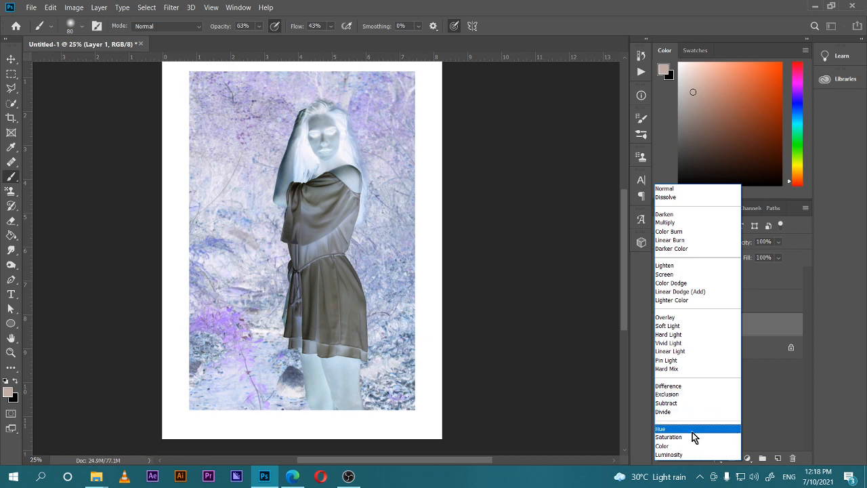
left_click(804, 446)
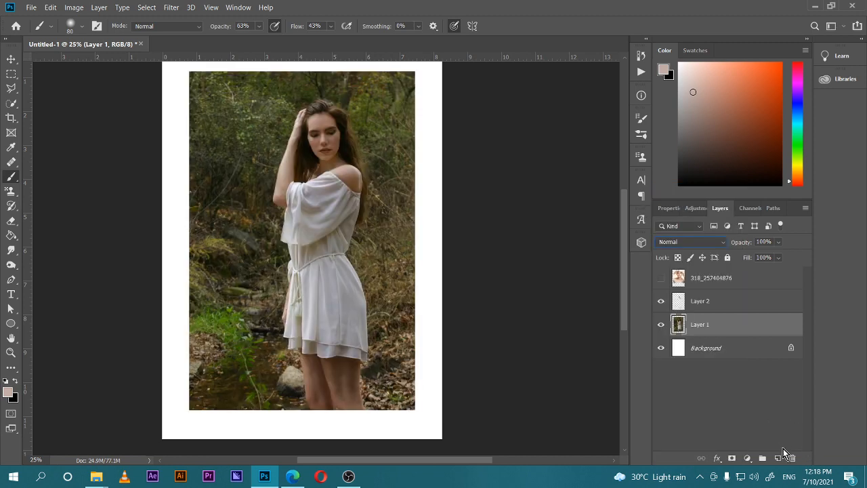
Add a Brightness/Contrast adjustment layer above Layer 1 and set its brightness to 58
left_click(748, 459)
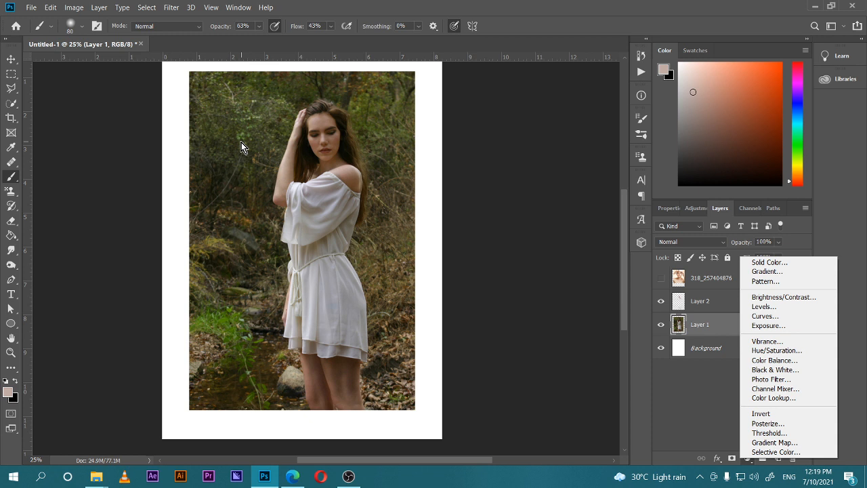
left_click(778, 298)
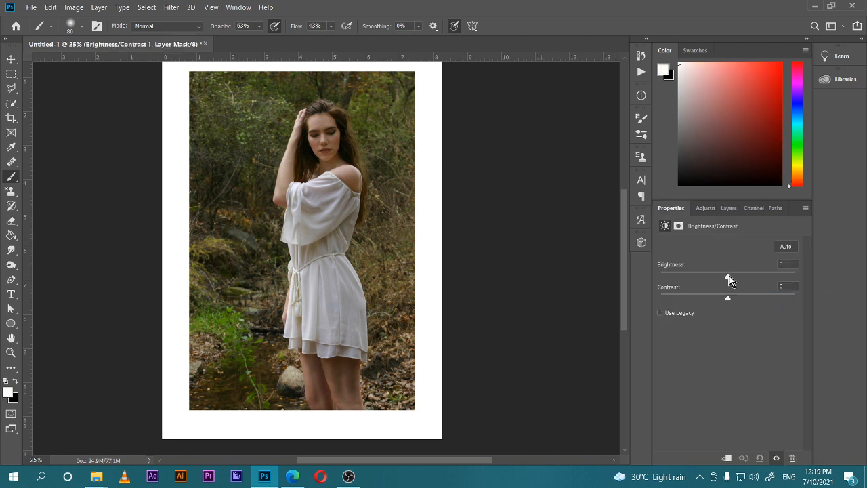
left_click_drag(727, 278, 700, 277)
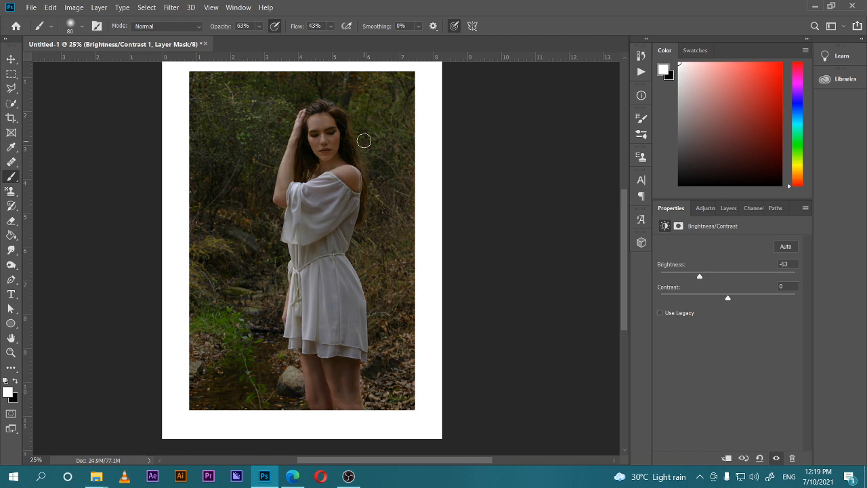
left_click_drag(700, 279, 754, 282)
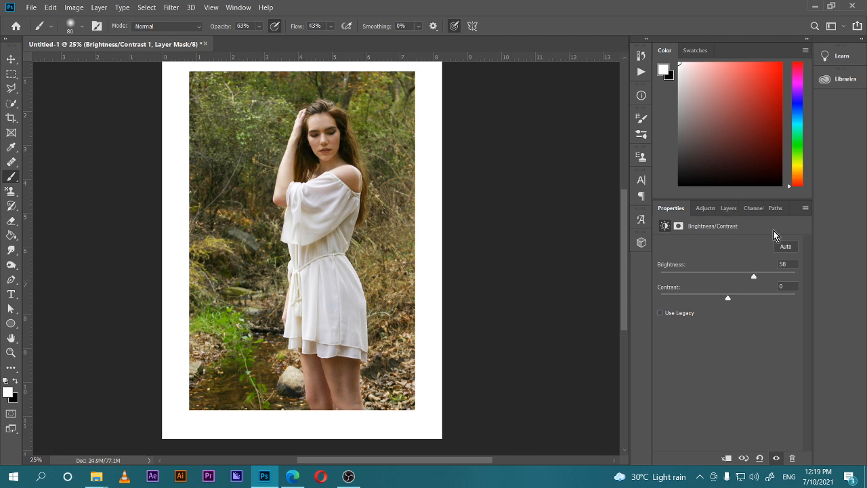
Hide Layer 2 and set the brightness of the Brightness/Contrast adjustment layer to 73
left_click(735, 208)
left_click(688, 303)
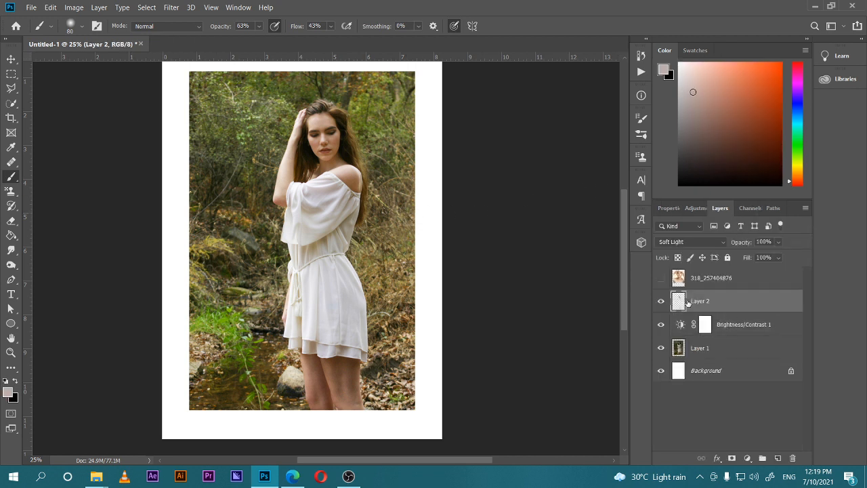
left_click(660, 304)
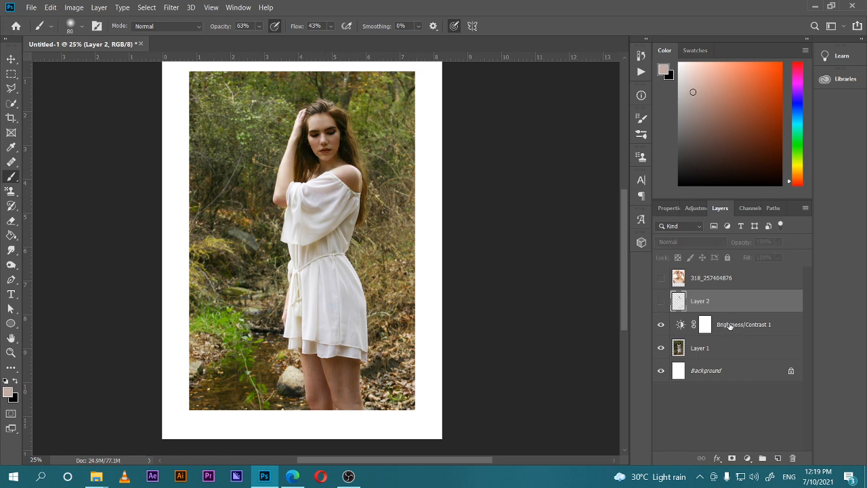
left_click(706, 324)
left_click(671, 209)
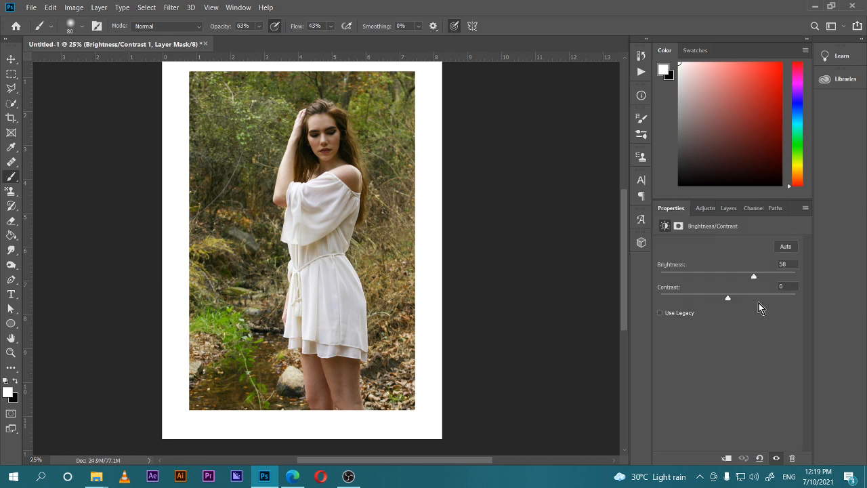
mouse_move(752, 277)
left_mouse_down()
mouse_move(776, 282)
mouse_move(761, 277)
left_mouse_up()
Show Layer 2 again and move it below the Brightness/Contrast adjustment layer
left_click(728, 210)
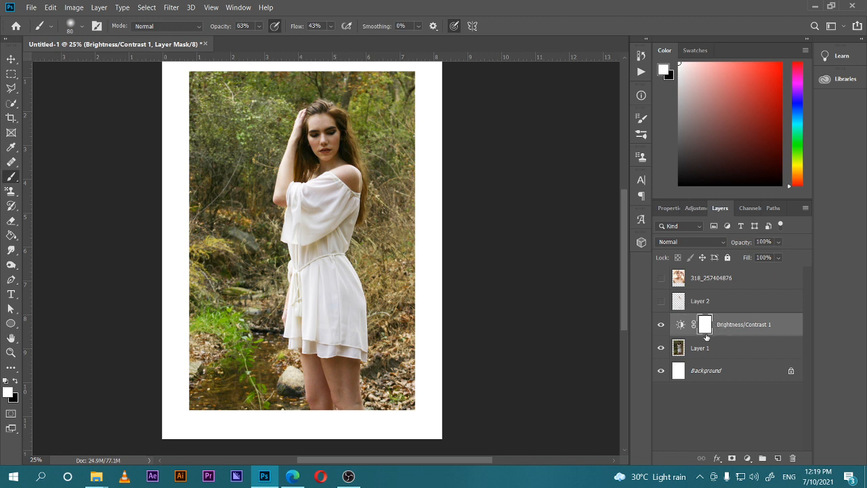
left_click(661, 301)
left_click_drag(725, 302, 737, 338)
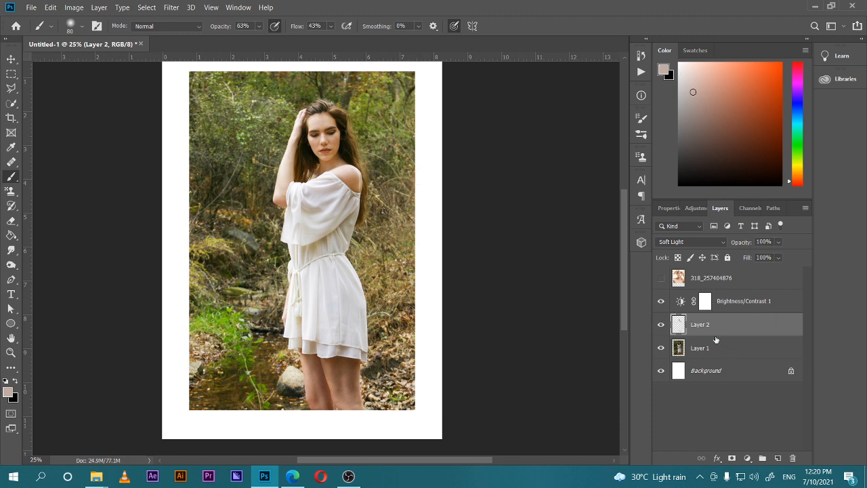
Set the contrast of the Brightness/Contrast adjustment layer to 46 and lower its brightness slightly
left_click(742, 305)
left_click(669, 208)
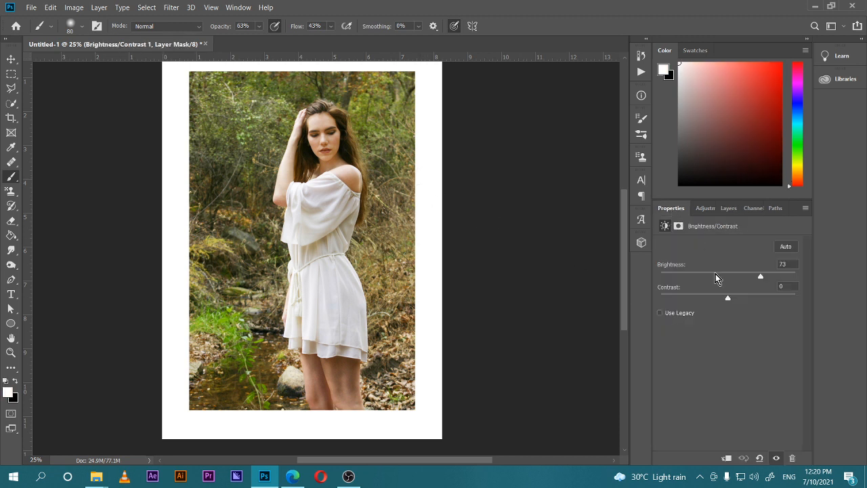
left_click_drag(730, 300, 766, 306)
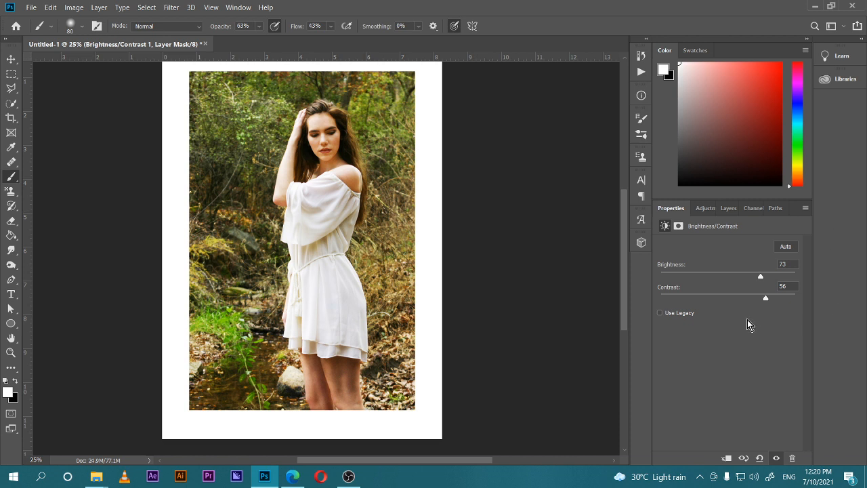
left_click_drag(766, 300, 725, 298)
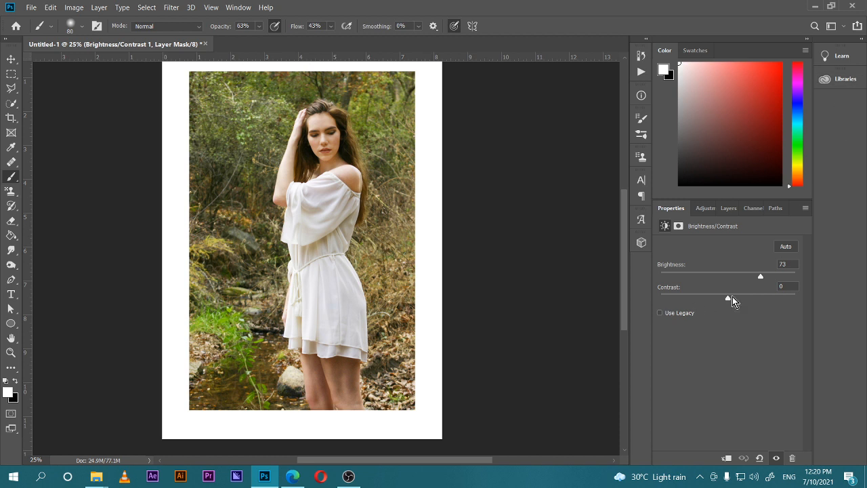
left_click_drag(729, 298, 759, 299)
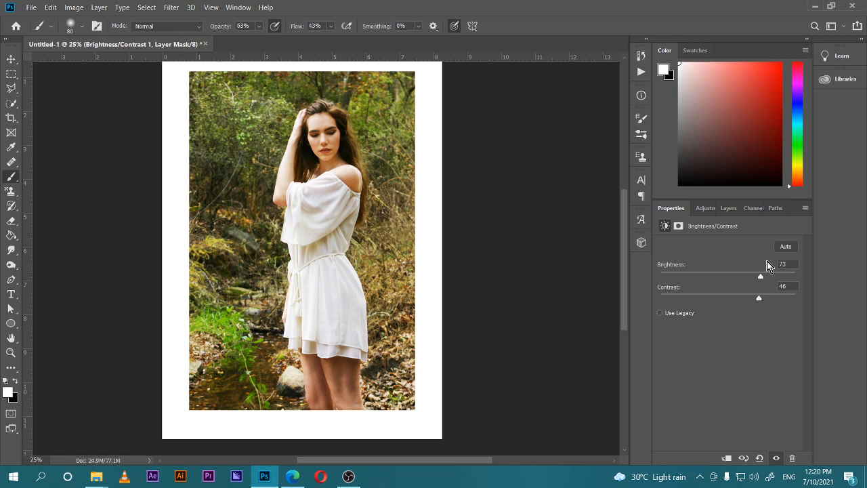
mouse_move(760, 276)
left_mouse_down()
mouse_move(744, 280)
mouse_move(758, 277)
left_mouse_up()
Select Layer 2 and try a slightly lower fill for it
left_click(729, 208)
left_click(702, 327)
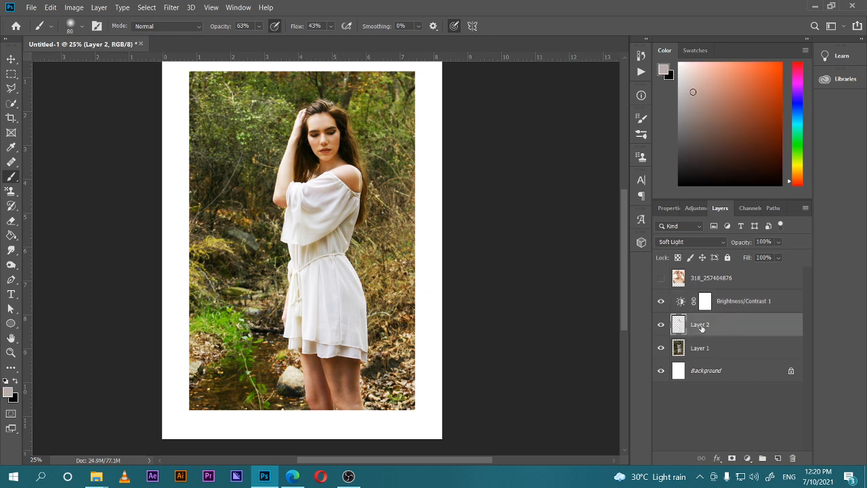
mouse_move(745, 258)
left_mouse_down()
mouse_move(730, 258)
mouse_move(745, 257)
mouse_move(737, 256)
left_mouse_up()
Add a Hue/Saturation adjustment layer above the Brightness/Contrast layer
left_click(748, 303)
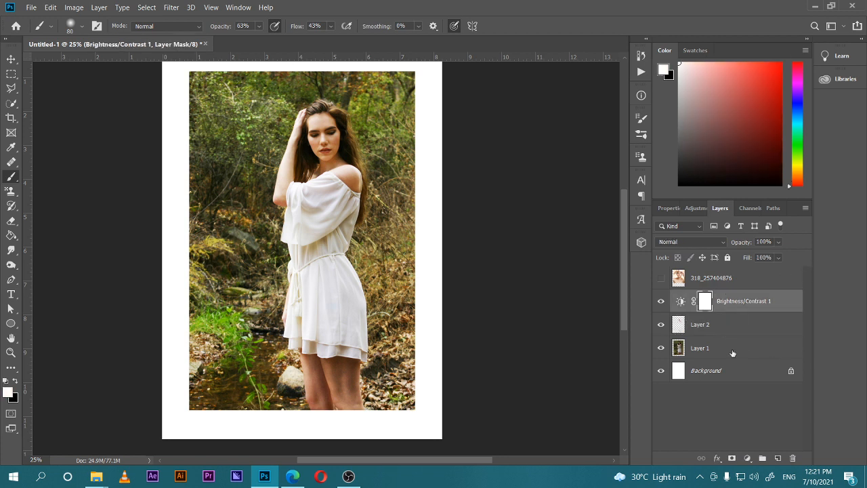
left_click(747, 459)
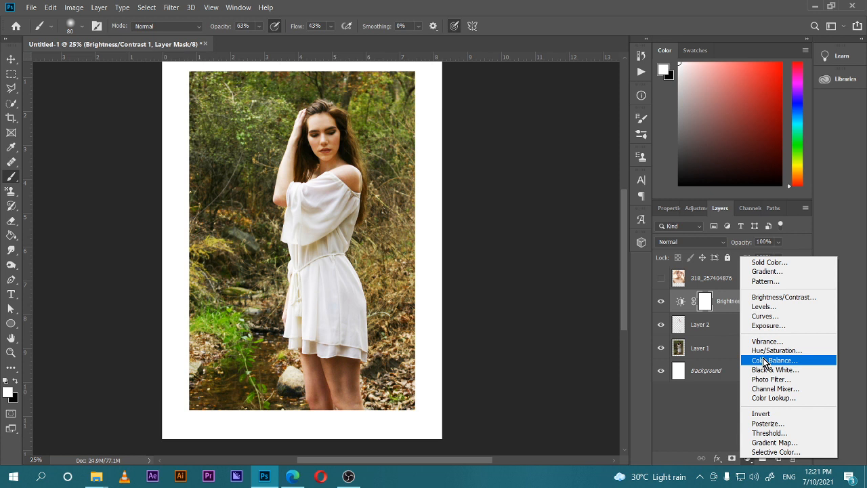
left_click(779, 352)
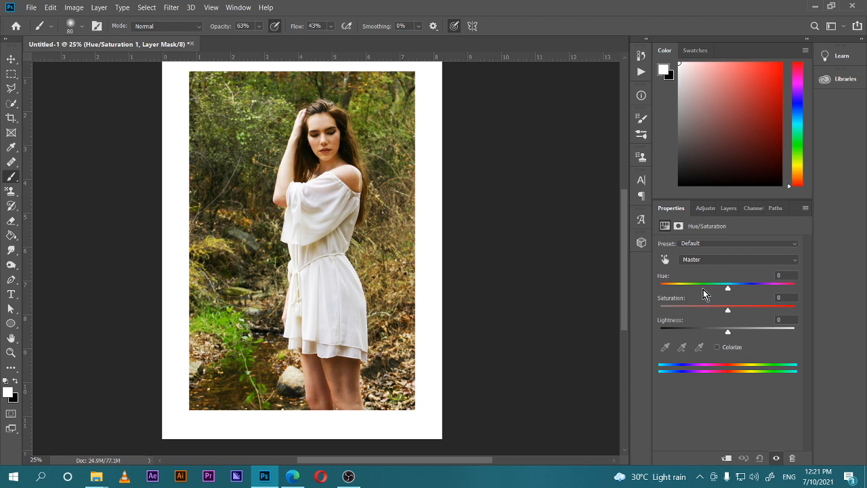
left_click(727, 209)
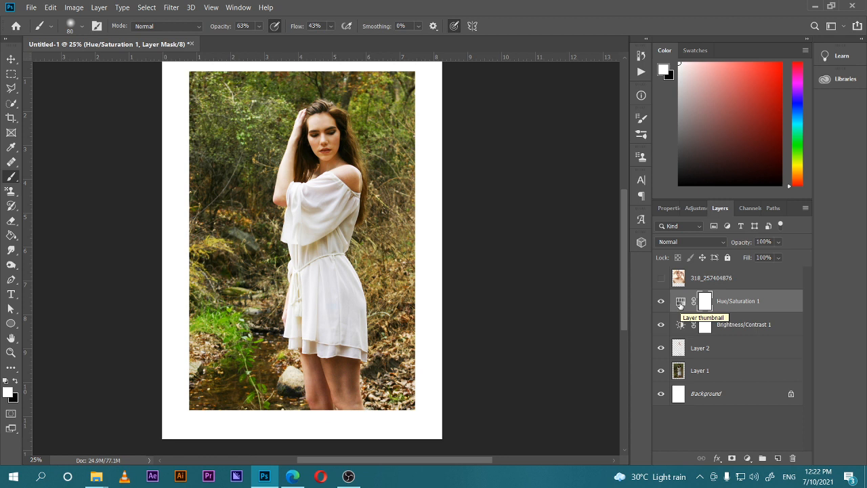
Look over the available adjustment layer types and the settings of the Hue/Saturation layer
left_click(747, 459)
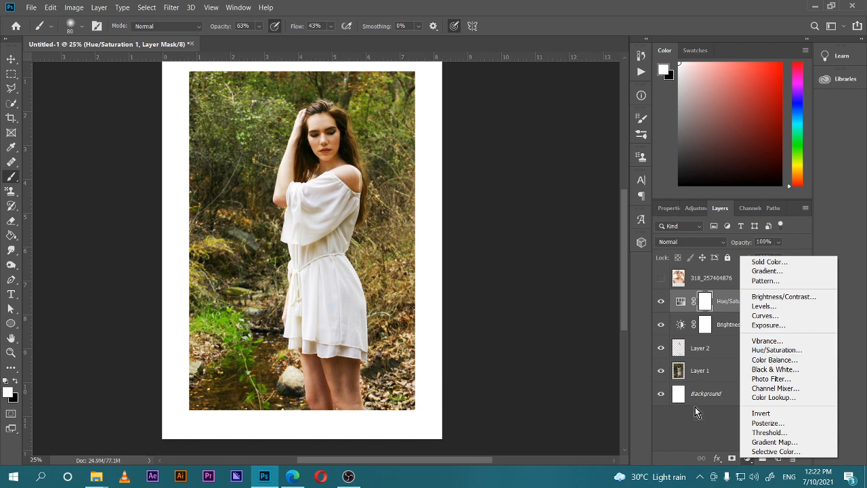
left_click(697, 428)
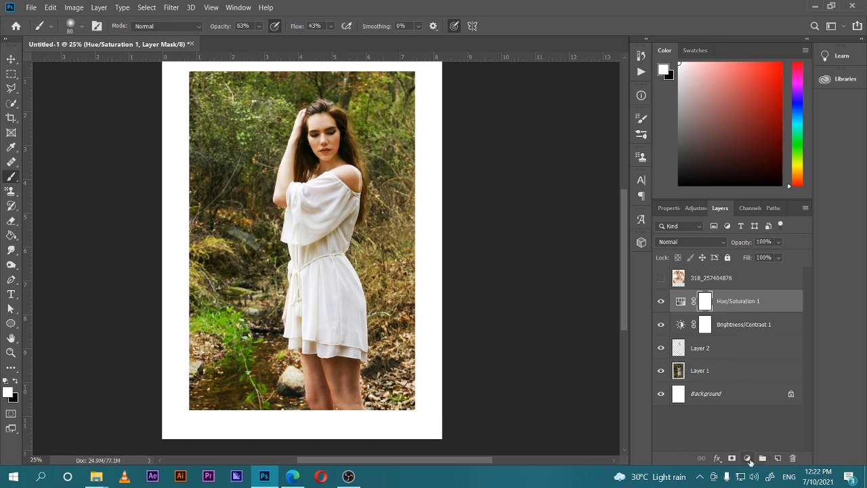
left_click(747, 460)
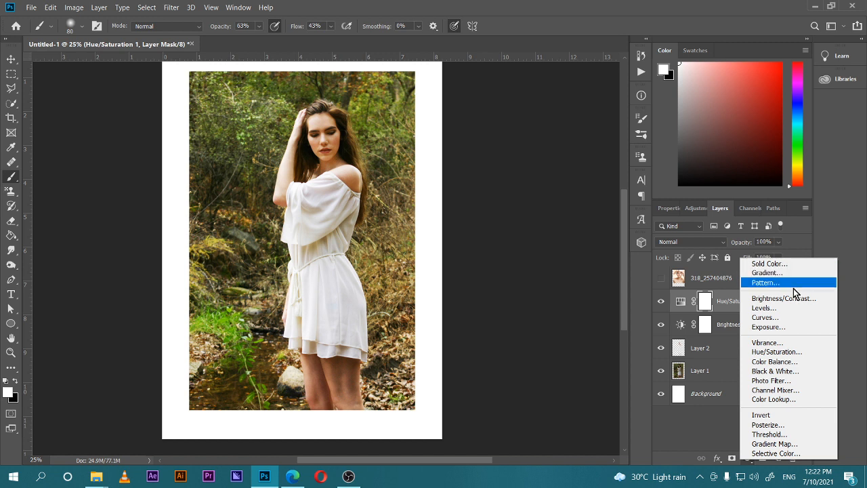
left_click(714, 418)
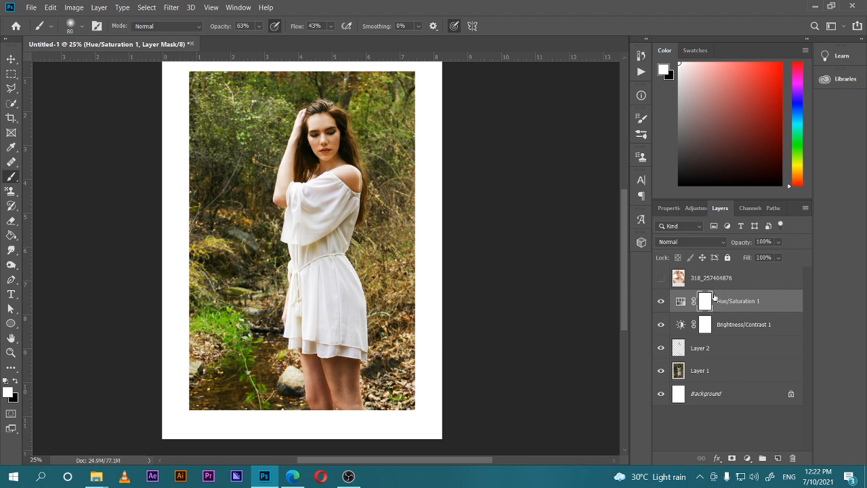
left_click(681, 302)
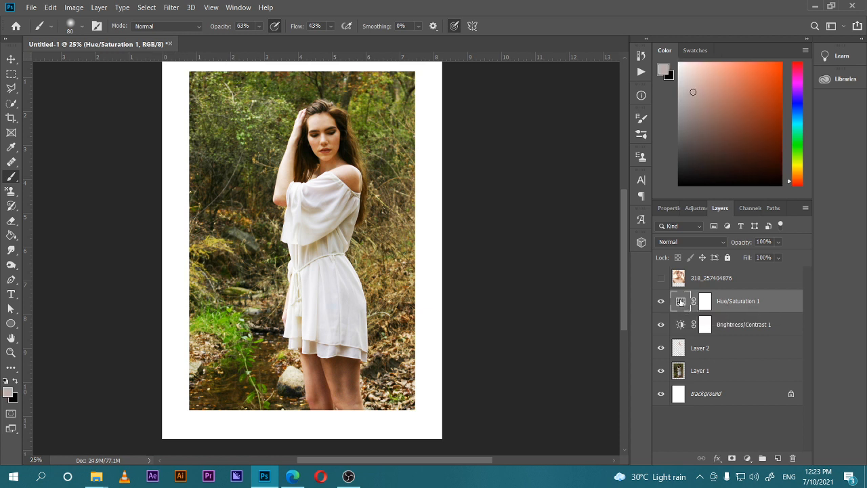
double_click(680, 302)
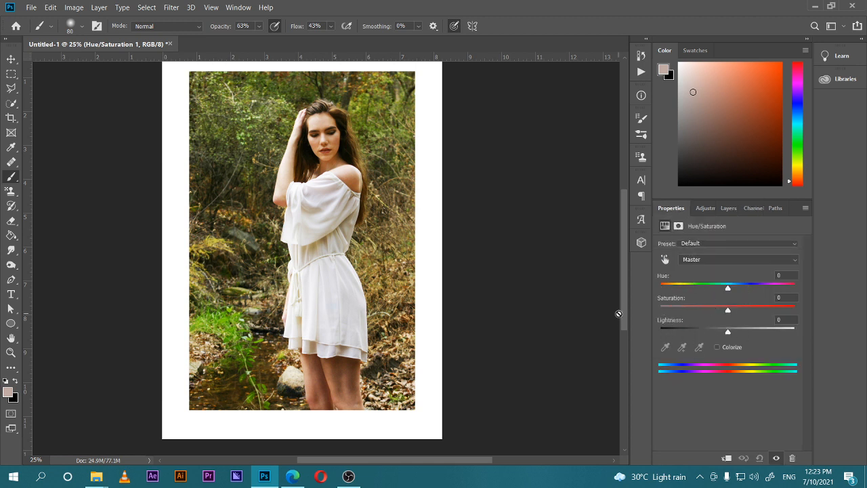
left_click(734, 208)
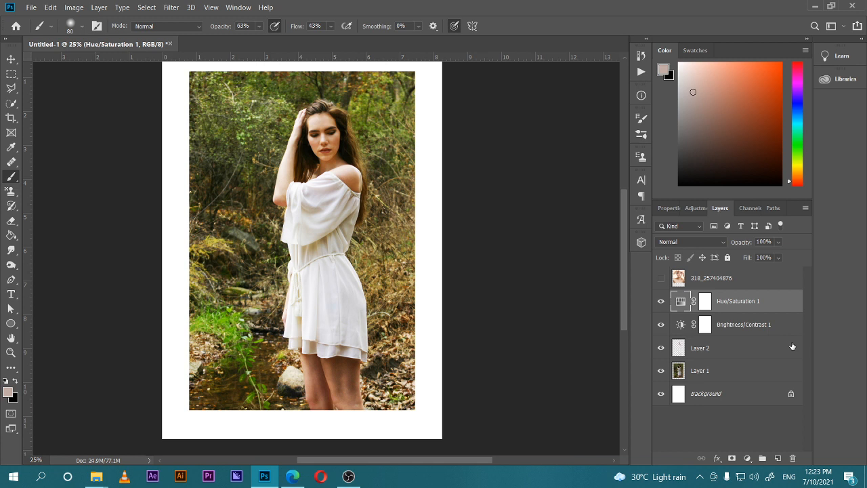
Check the hidden portrait layer 318_257404876 by showing and hiding it, and delete that layer
left_click(661, 278)
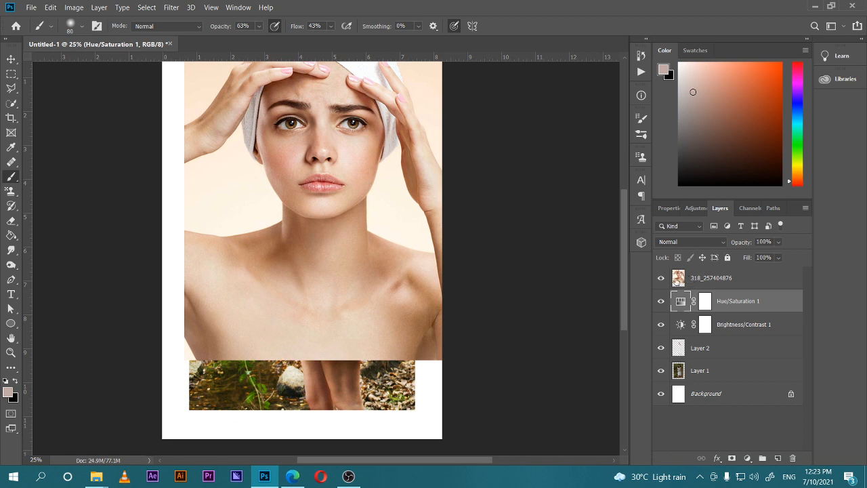
left_click(661, 277)
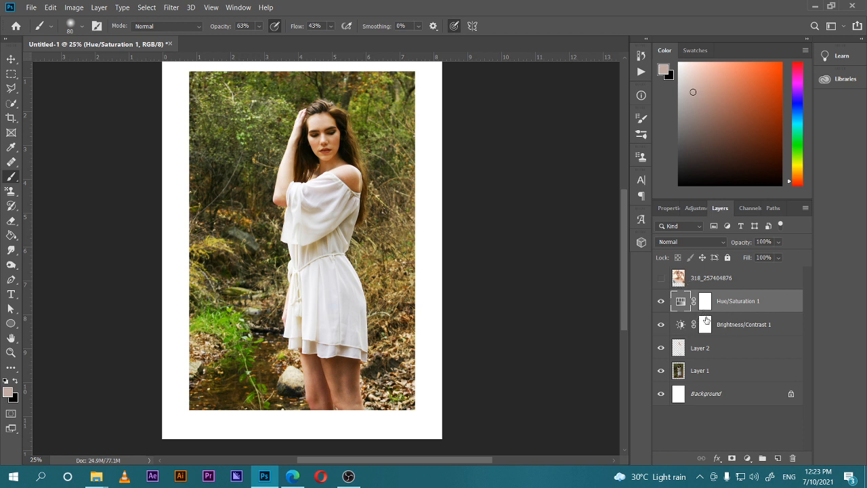
left_click_drag(744, 286, 792, 457)
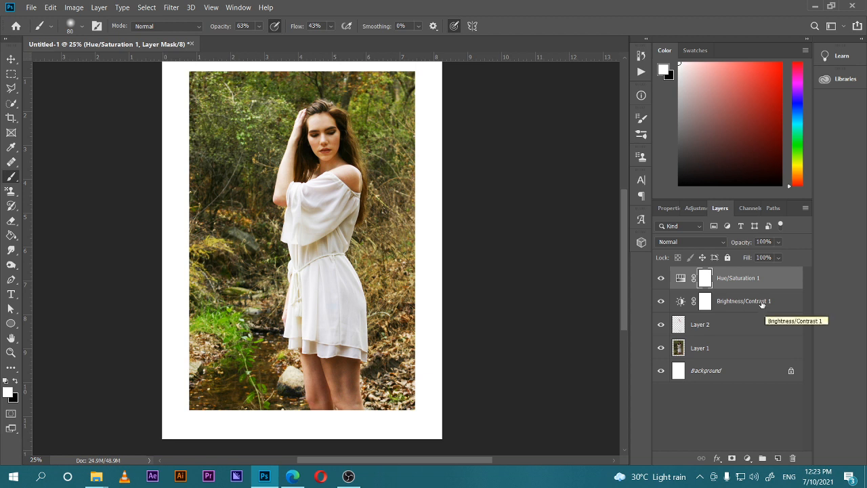
Set the Hue/Saturation layer's saturation to -11 and its lightness to -2
double_click(681, 278)
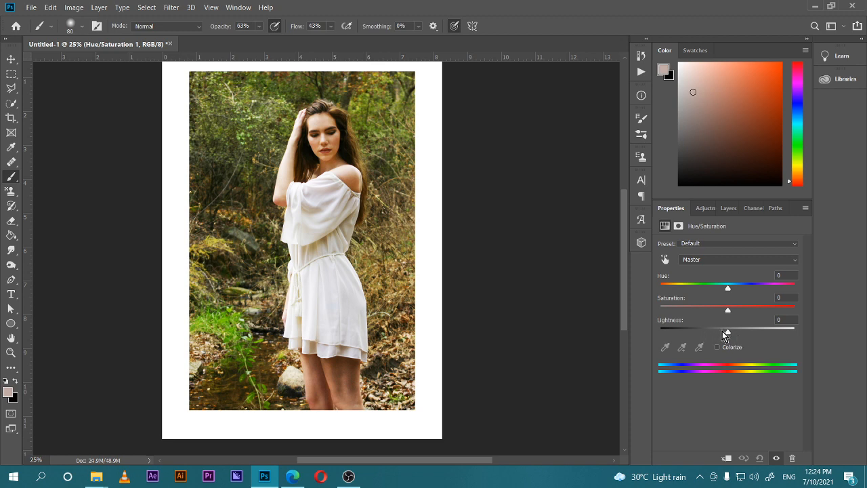
mouse_move(722, 331)
left_mouse_down()
mouse_move(708, 332)
mouse_move(744, 336)
mouse_move(727, 336)
left_mouse_up()
mouse_move(726, 309)
left_mouse_down()
mouse_move(710, 309)
mouse_move(731, 314)
left_mouse_up()
left_click_drag(728, 310, 719, 313)
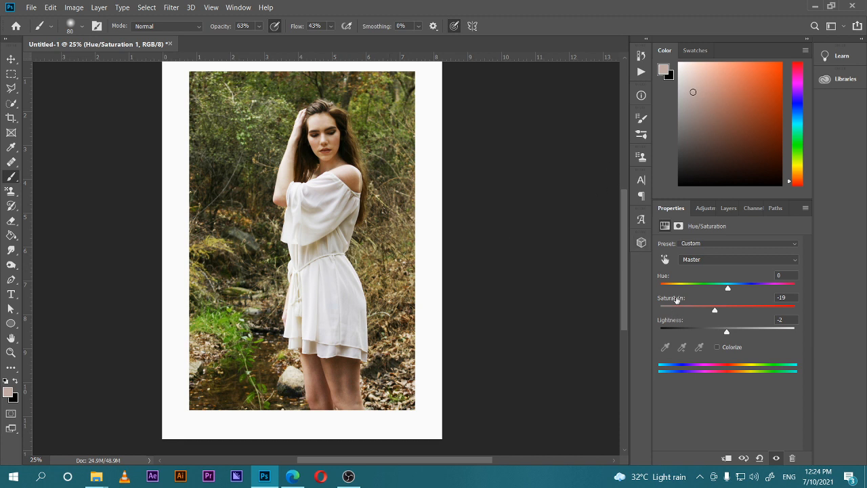
left_click_drag(714, 308, 719, 311)
Try hue shifts of -120 and +120 on the Hue/Saturation layer, and a colorized tint with a hue of 166
left_click_drag(728, 290, 679, 291)
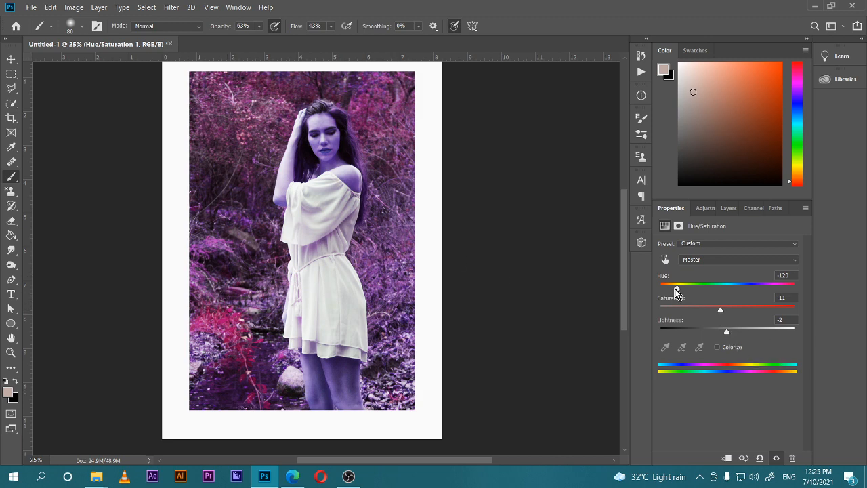
left_click_drag(677, 288, 779, 293)
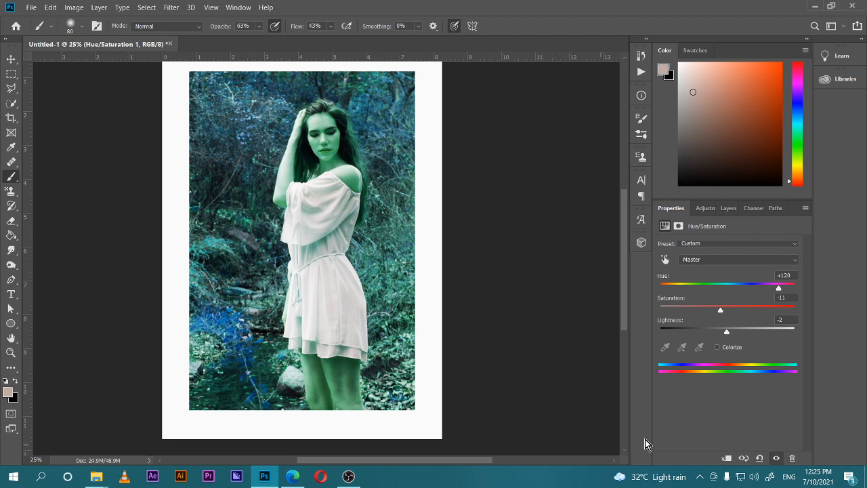
left_click(717, 348)
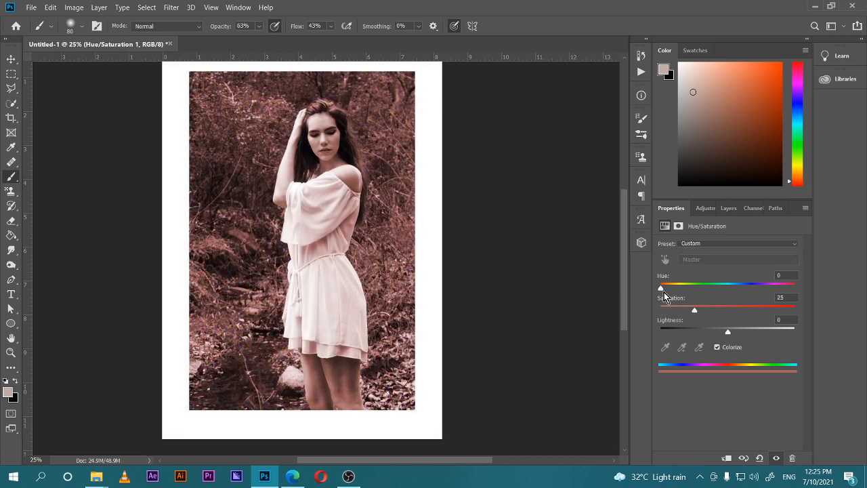
left_click_drag(662, 290, 724, 289)
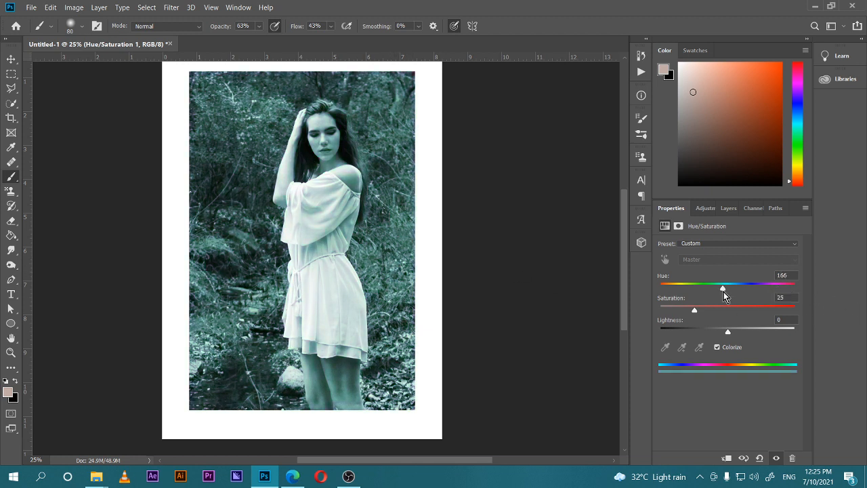
left_click(717, 347)
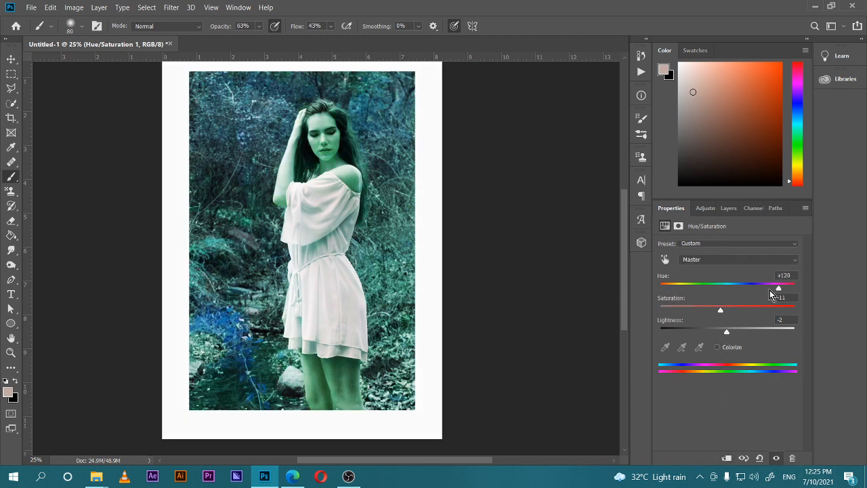
Reset the Hue/Saturation layer's hue to 0
double_click(787, 275)
type("0")
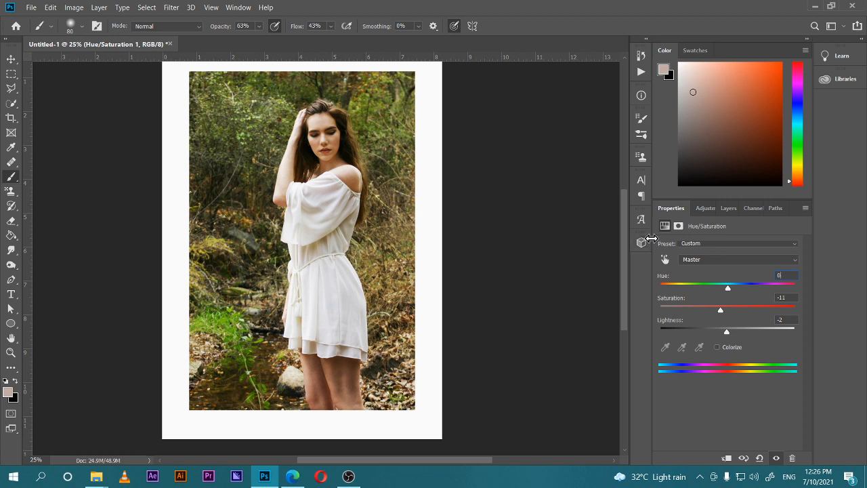
Paint black on the Hue/Saturation layer's mask over the woman's face and neck with a brush of size 125
left_click(726, 208)
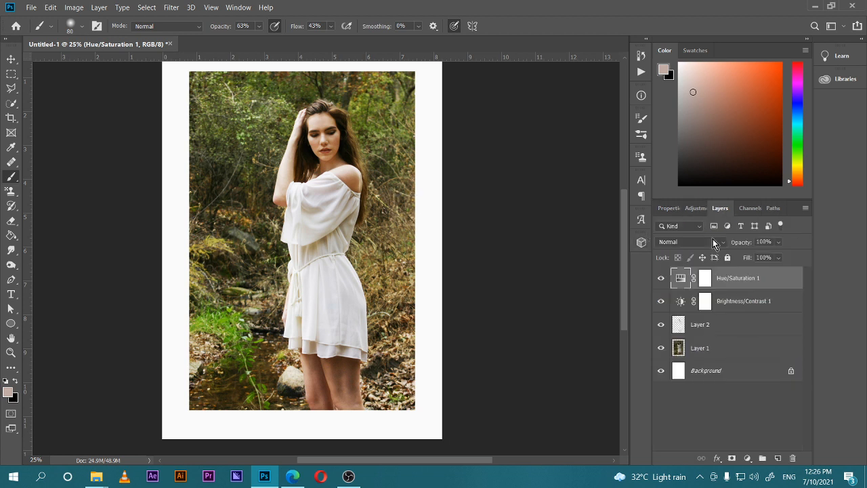
left_click(705, 279)
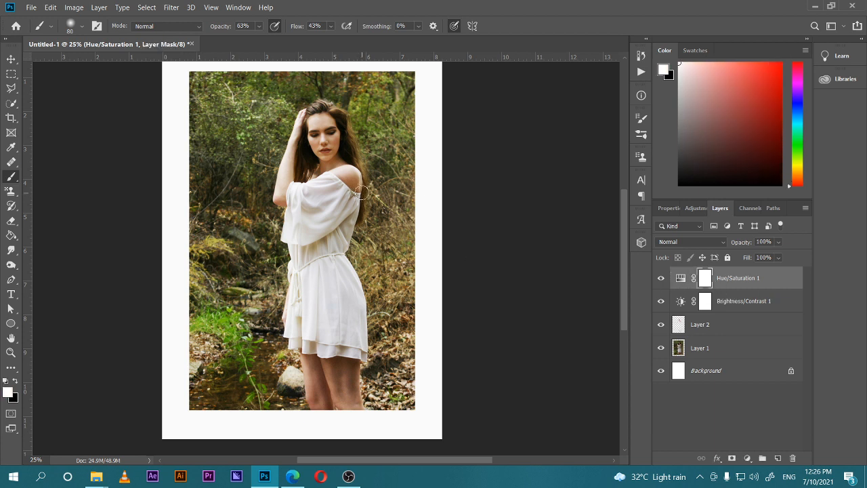
left_click(15, 382)
key("bracketright")
key("bracketright")
mouse_move(323, 126)
left_mouse_down()
mouse_move(322, 153)
mouse_move(324, 143)
mouse_move(355, 187)
mouse_move(342, 208)
mouse_move(281, 186)
mouse_move(305, 120)
mouse_move(293, 192)
mouse_move(316, 165)
left_mouse_up()
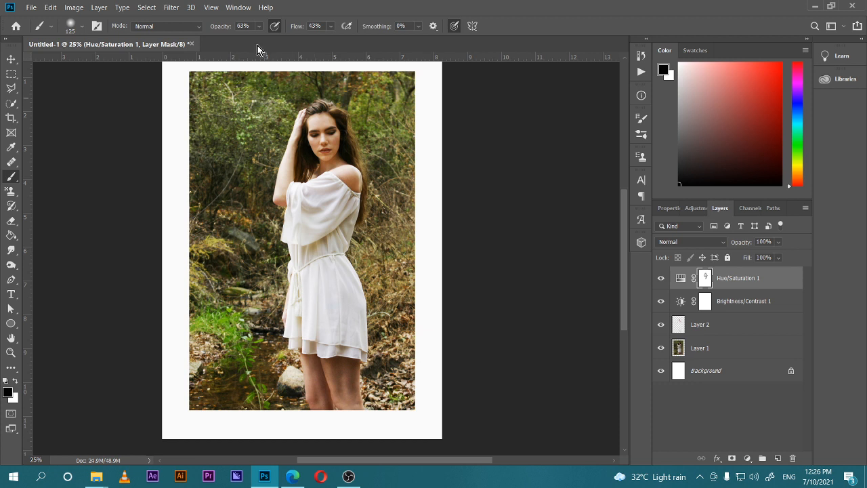
Raise the brush opacity and flow to 100% and paint black over the woman on the Hue/Saturation layer's mask
left_click_drag(224, 26, 346, 26)
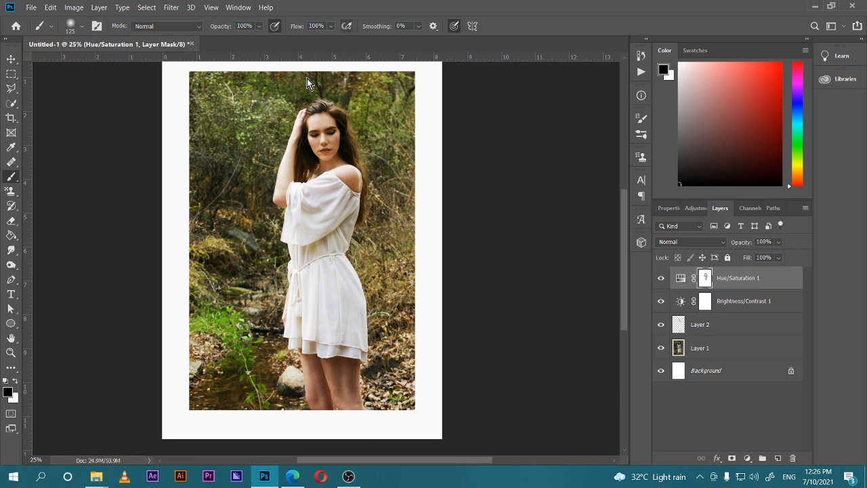
mouse_move(331, 161)
left_mouse_down()
mouse_move(321, 118)
mouse_move(333, 145)
mouse_move(322, 159)
mouse_move(333, 115)
mouse_move(338, 163)
mouse_move(313, 198)
mouse_move(350, 394)
mouse_move(337, 350)
mouse_move(328, 364)
mouse_move(344, 424)
mouse_move(355, 425)
mouse_move(316, 390)
mouse_move(305, 274)
mouse_move(296, 325)
mouse_move(299, 216)
mouse_move(309, 214)
mouse_move(287, 187)
mouse_move(298, 128)
mouse_move(321, 121)
mouse_move(336, 139)
left_mouse_up()
Try saturation values of +71 and -100 on the Hue/Saturation layer, and undo both changes
double_click(680, 278)
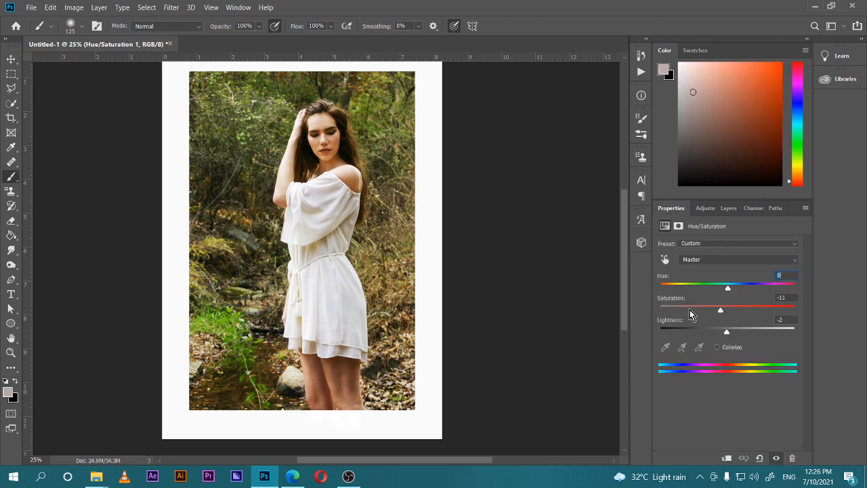
left_click_drag(725, 309, 776, 309)
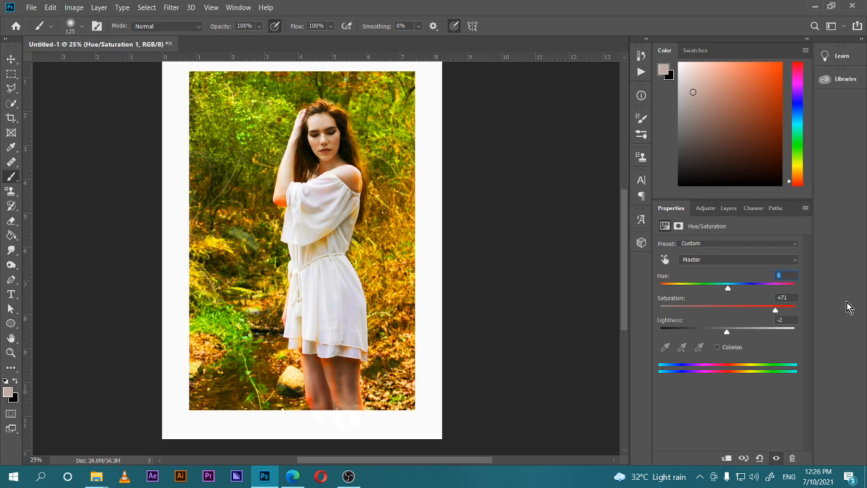
left_click_drag(775, 309, 644, 307)
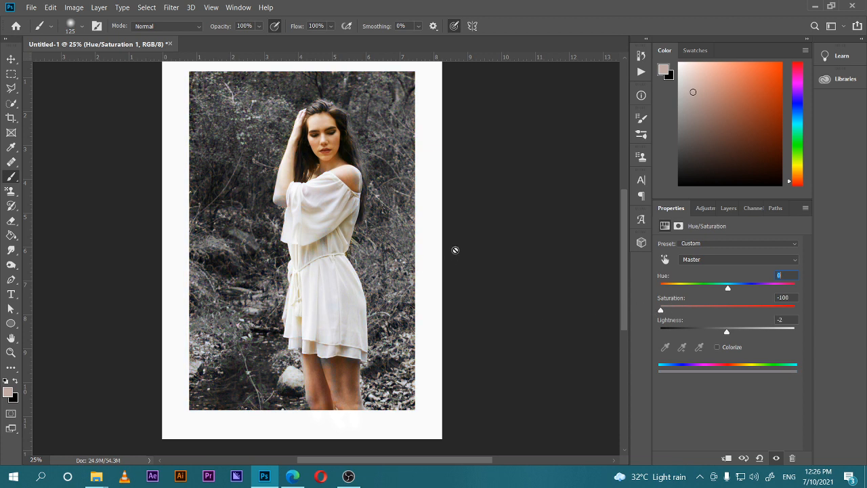
key("ctrl+z")
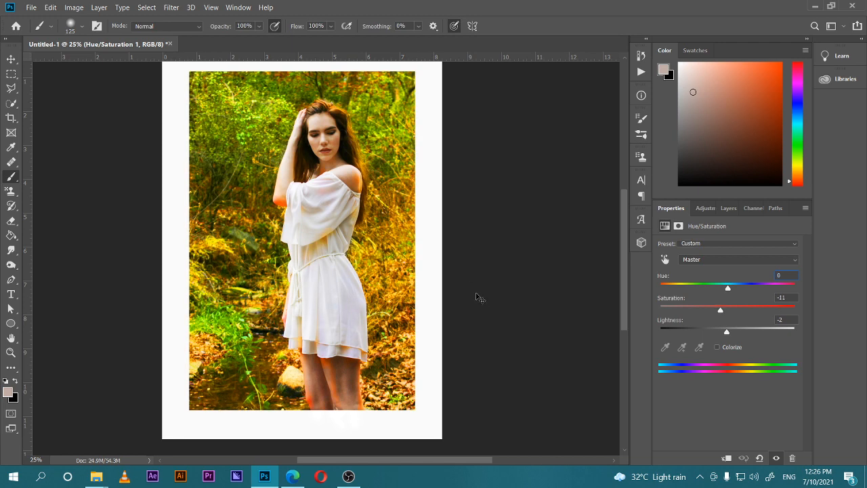
key("ctrl+z")
Fill the Hue/Saturation layer's mask completely with white and switch to the Move tool
left_click(723, 210)
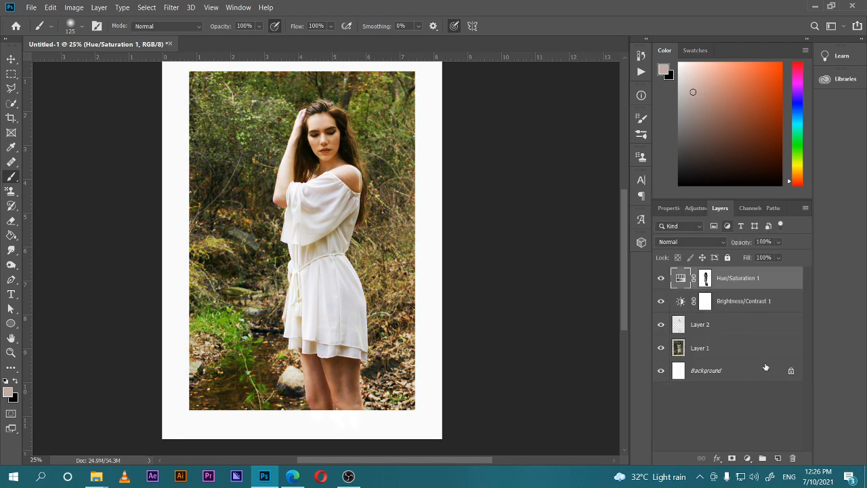
left_click(706, 285)
key("d")
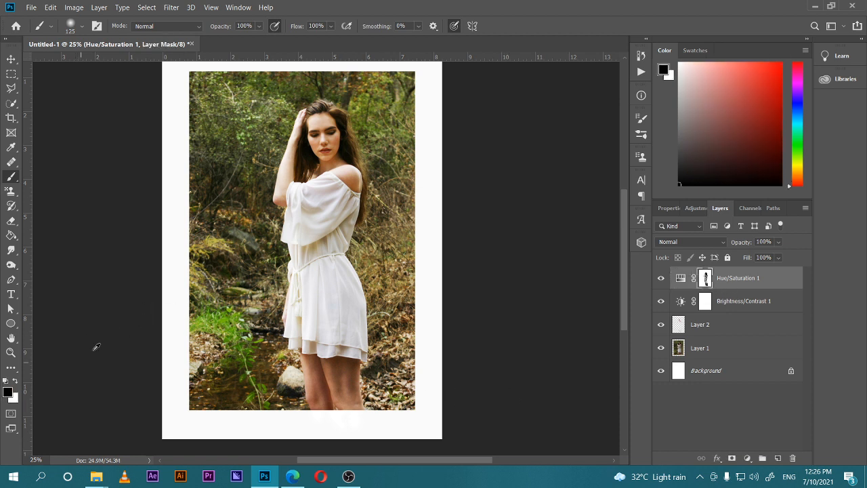
key("x")
key("alt+BackSpace")
key("v")
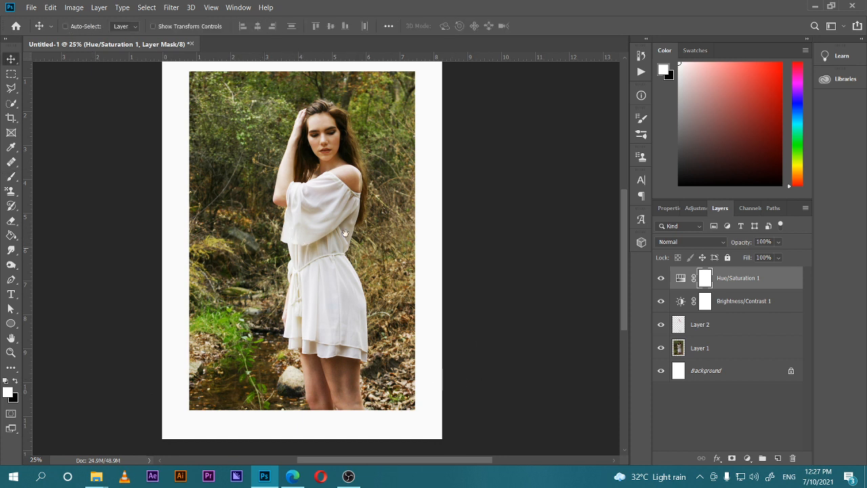
Group the Hue/Saturation and Brightness/Contrast adjustment layers
left_click_drag(337, 208, 342, 253)
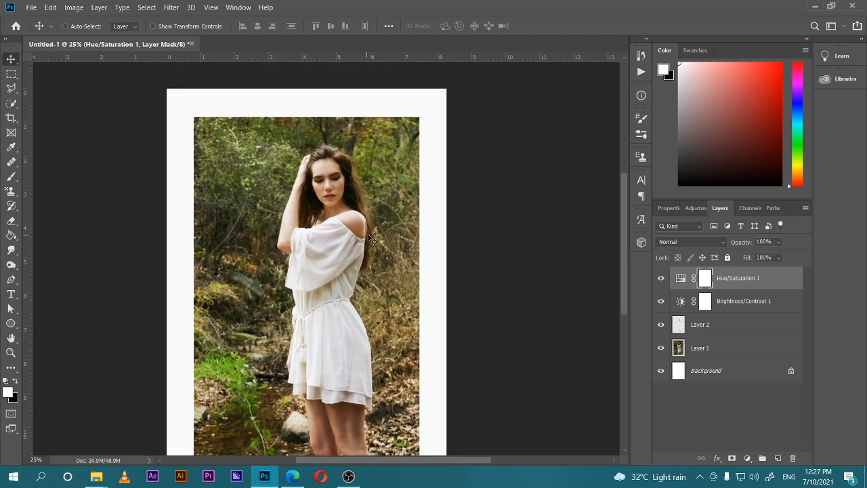
key("ctrl+minus")
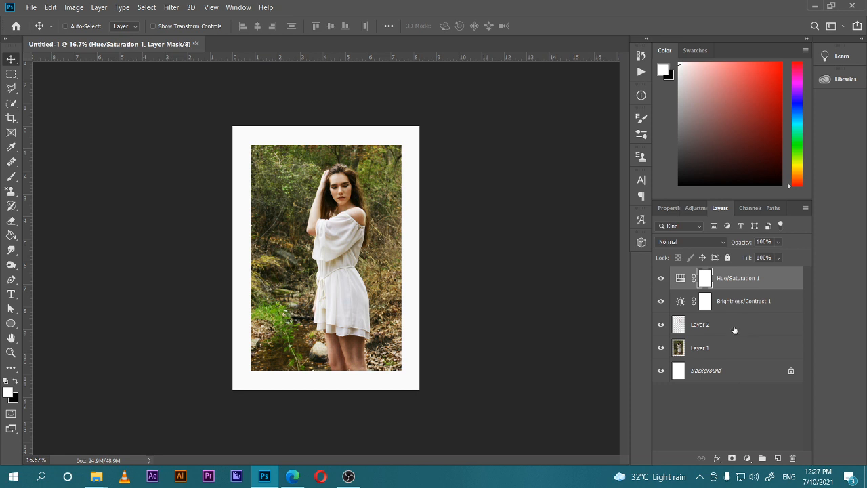
left_click(748, 311, "shift")
key("ctrl+g")
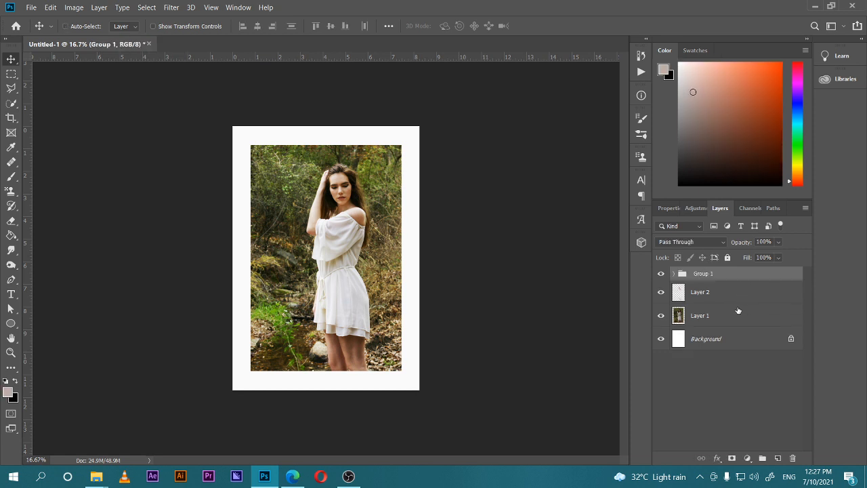
Compare the portrait with and without the adjustments by toggling the visibility of Group 1
key("ctrl+plus")
key("ctrl+plus")
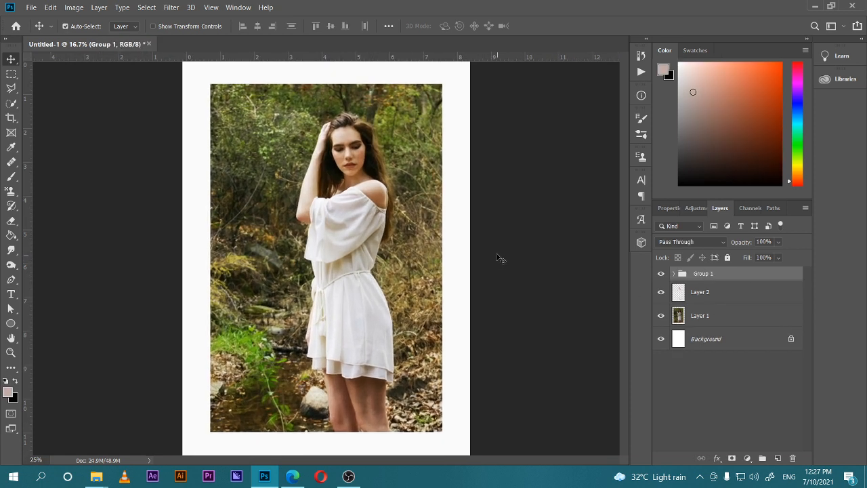
left_click(661, 274)
left_click(661, 275)
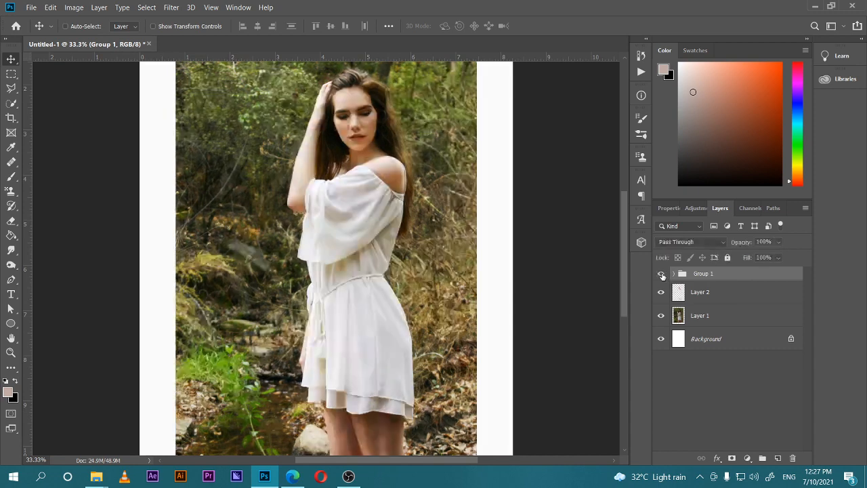
left_click(662, 274)
key("ctrl+minus")
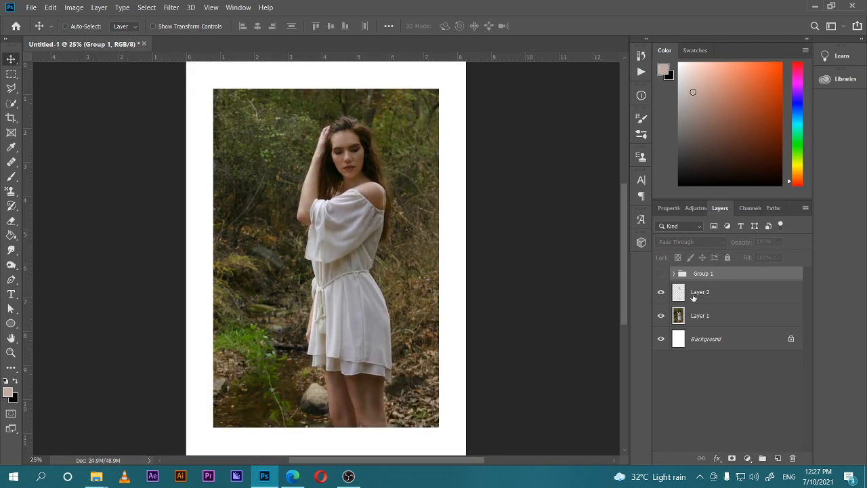
left_click(661, 274)
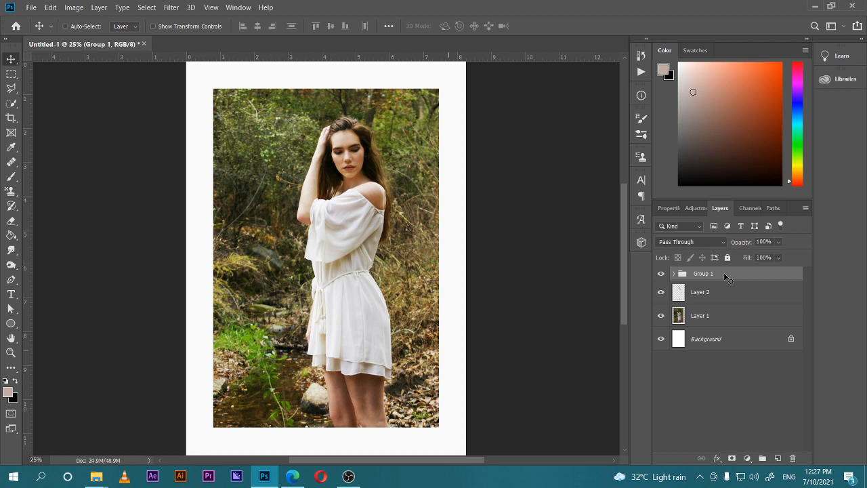
Add a Curves adjustment layer above the Hue/Saturation layer inside Group 1
left_click(674, 274)
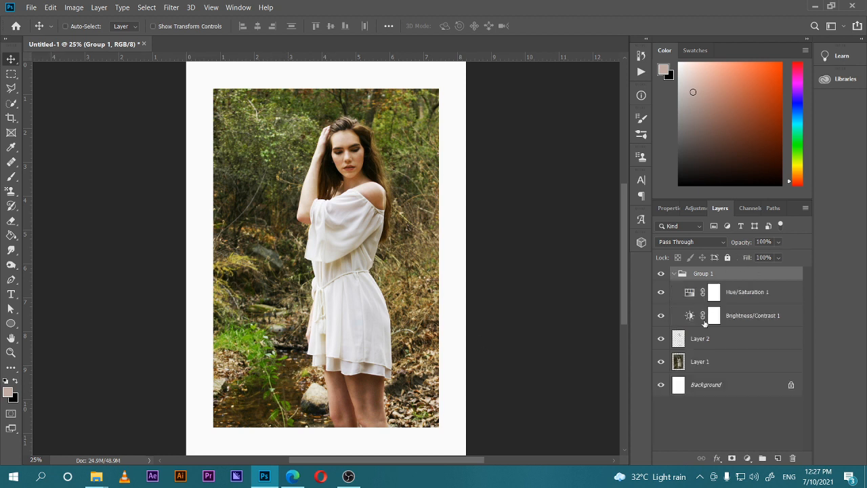
left_click(748, 294)
left_click(748, 459)
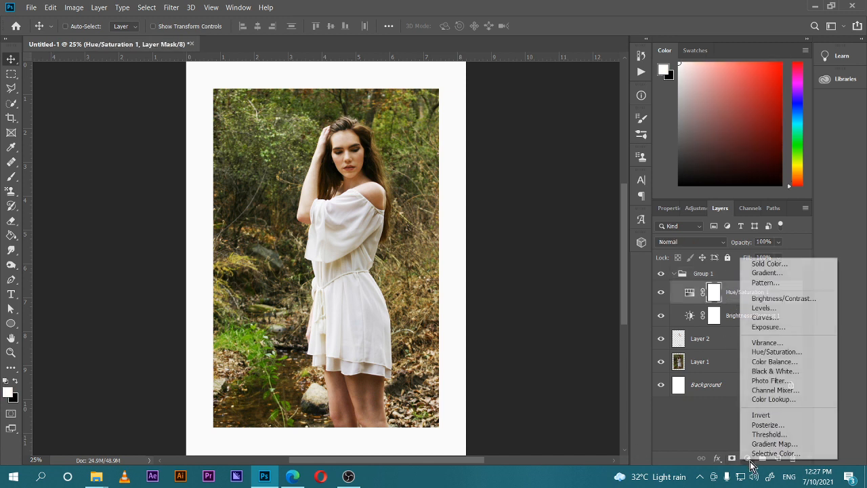
left_click(766, 317)
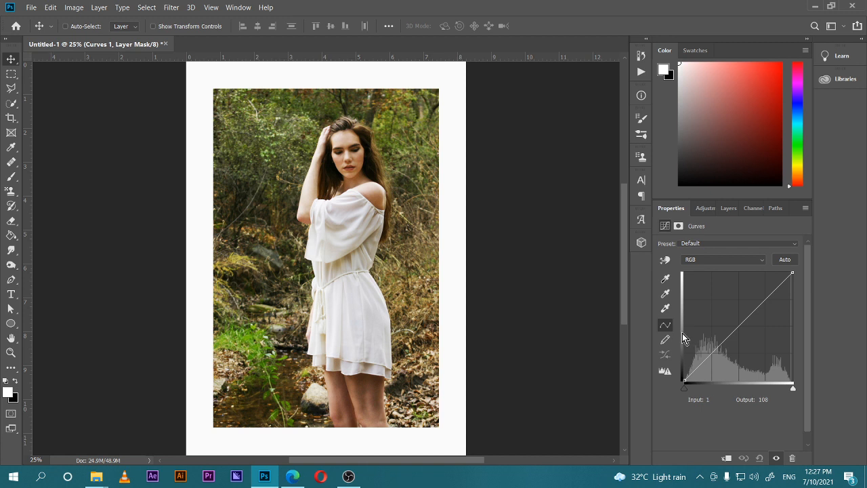
Try lowering the RGB curve's white point to an output of 87, and return it to 255
left_click(727, 264)
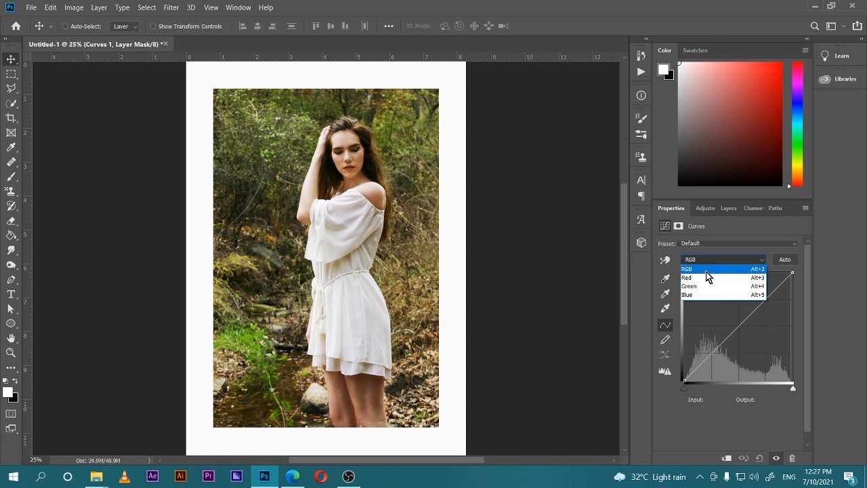
left_click(706, 269)
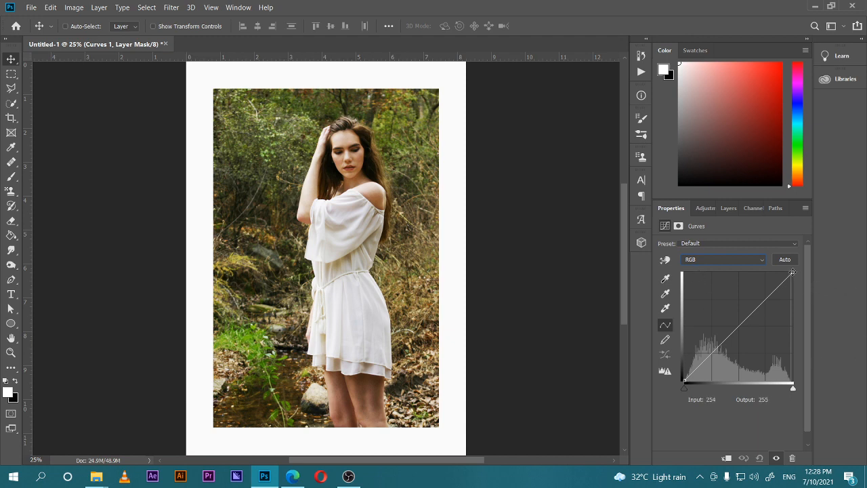
left_click_drag(792, 273, 805, 344)
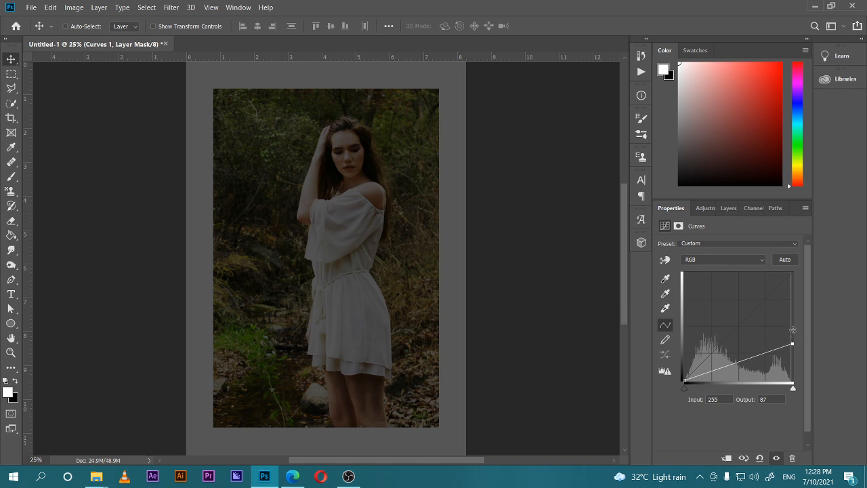
left_click_drag(791, 342, 792, 273)
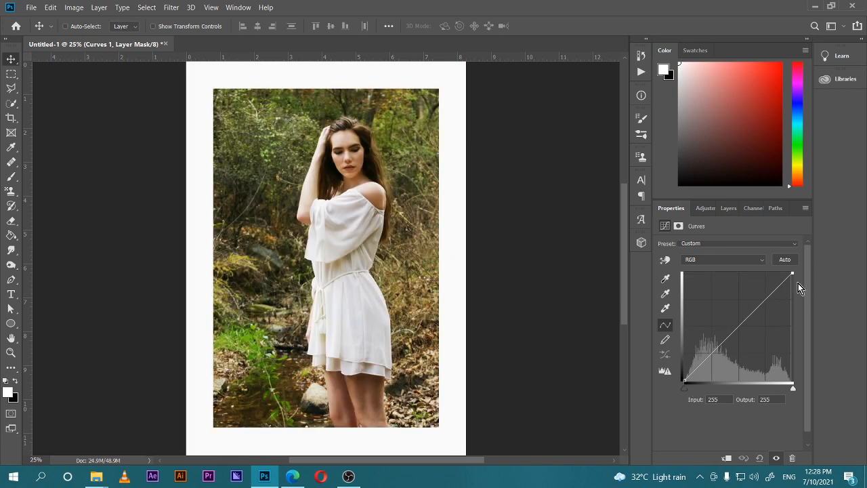
Try the RGB curve with the white point at output 91 and the black point at output 220, and restore both end points
left_click_drag(793, 274, 792, 343)
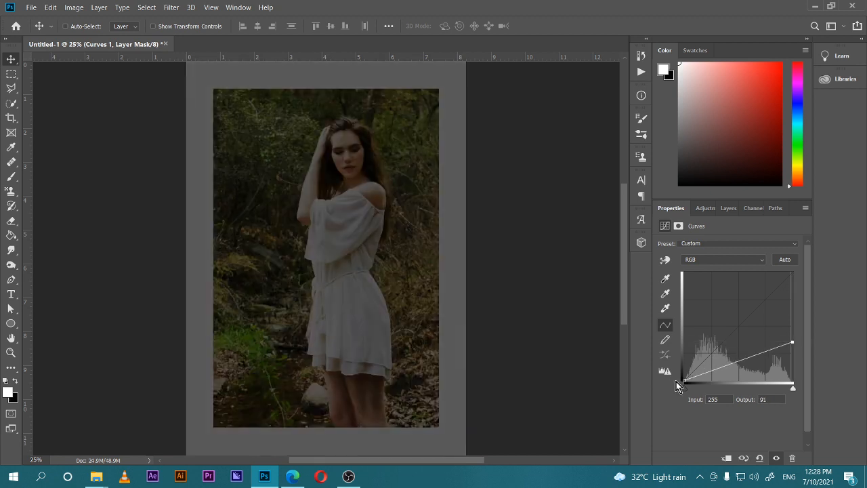
left_click_drag(687, 379, 685, 287)
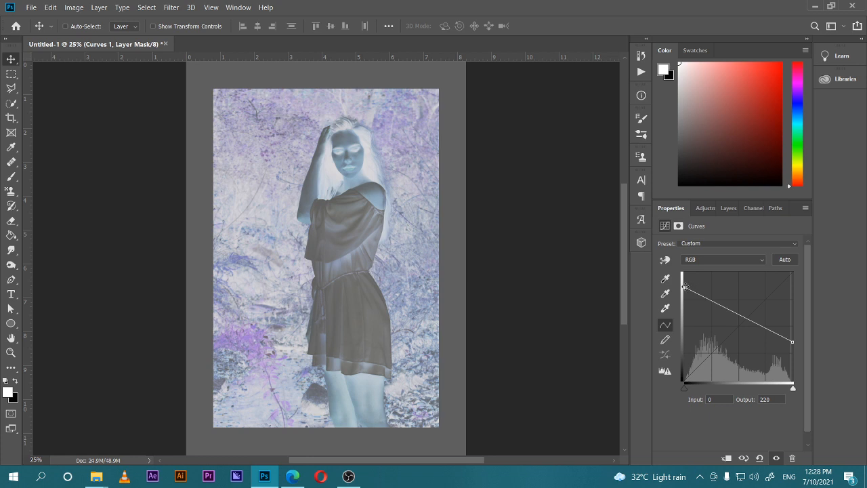
left_click_drag(684, 286, 674, 429)
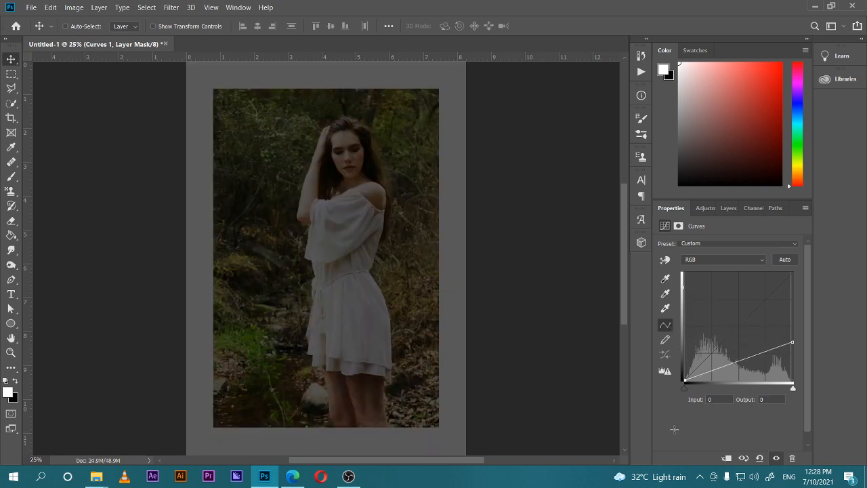
left_click_drag(792, 342, 792, 241)
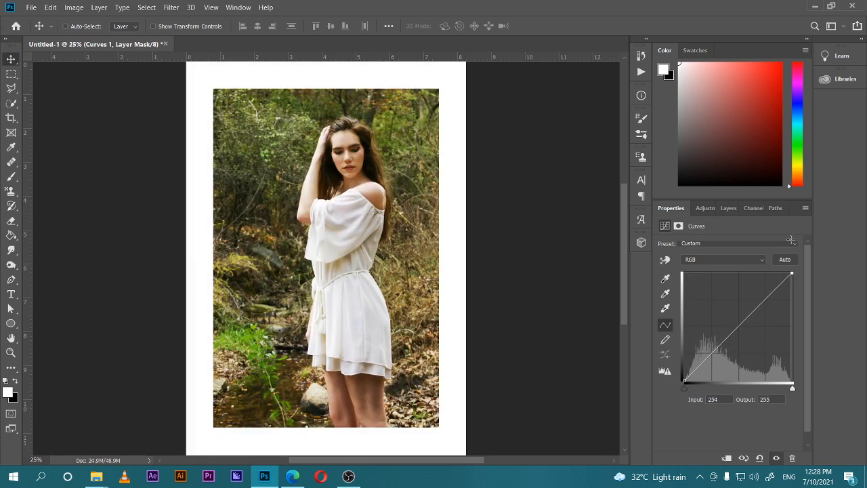
left_click_drag(791, 273, 805, 270)
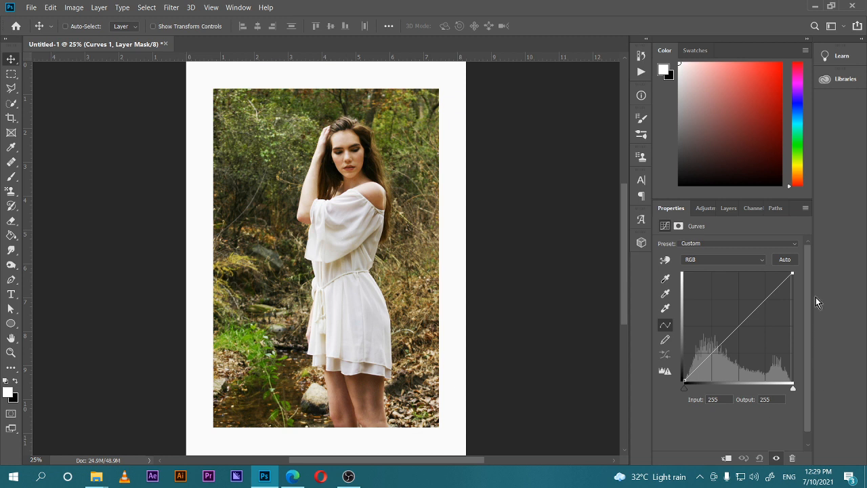
Try bending the Red channel's curve to input 70, output 152 and to input 141, output 77, and undo both changes
left_click(715, 261)
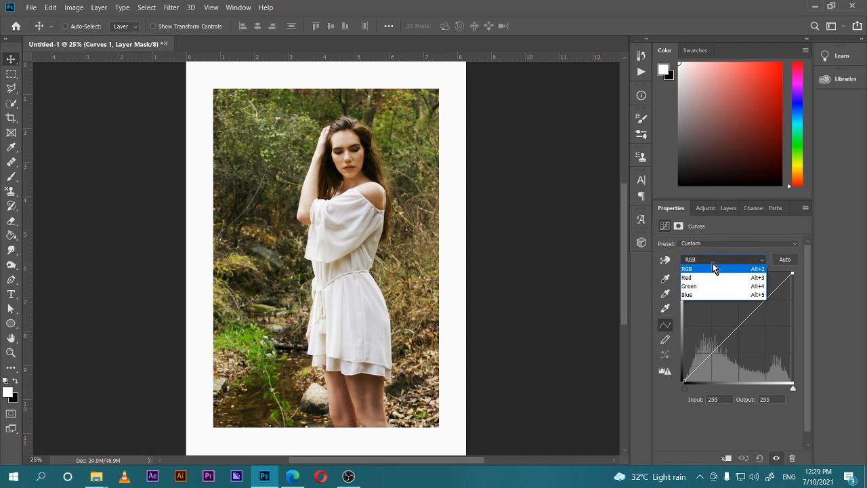
left_click(705, 283)
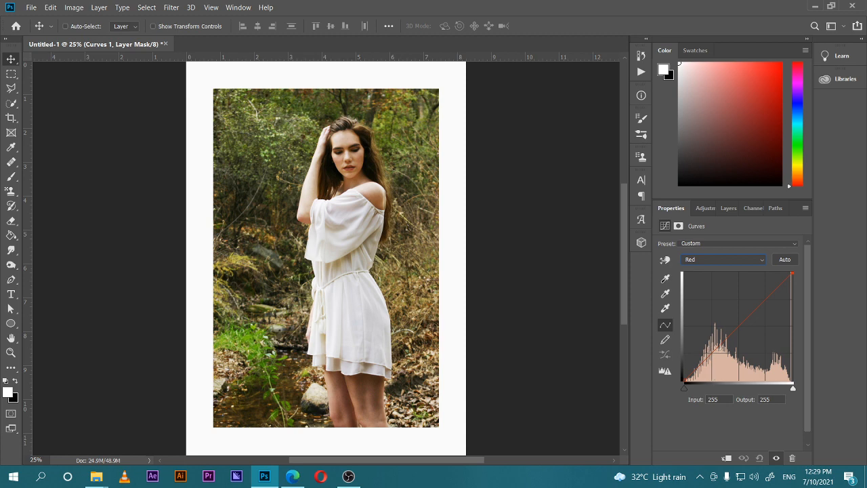
left_click_drag(718, 348, 714, 316)
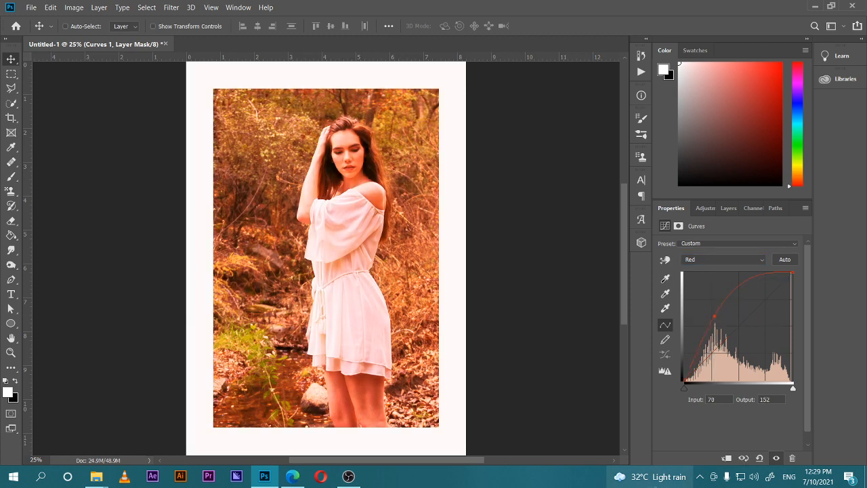
mouse_move(651, 477)
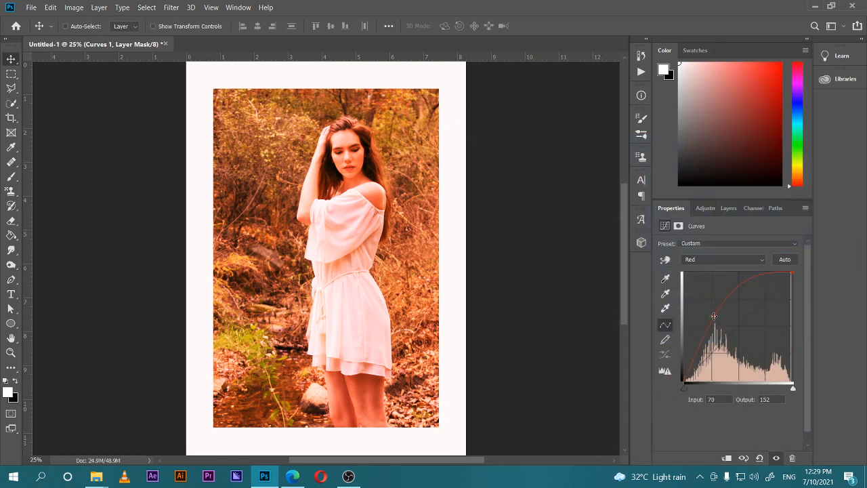
left_click_drag(714, 315, 744, 349)
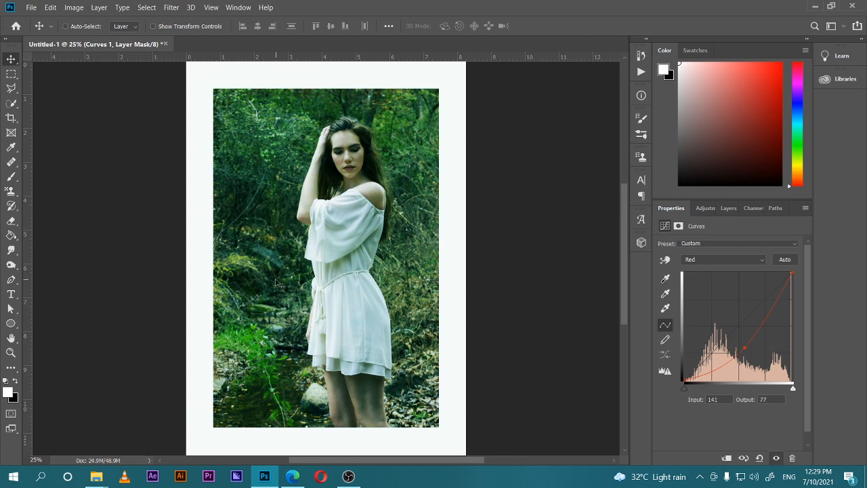
key("ctrl+z")
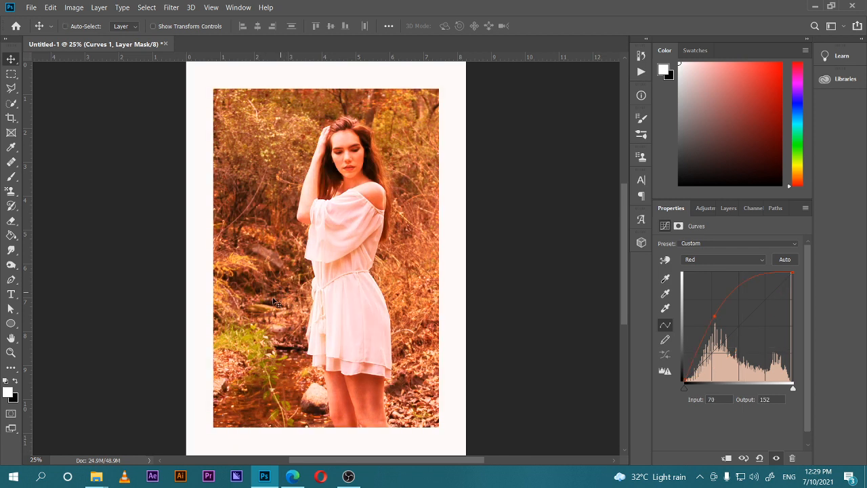
key("ctrl+z")
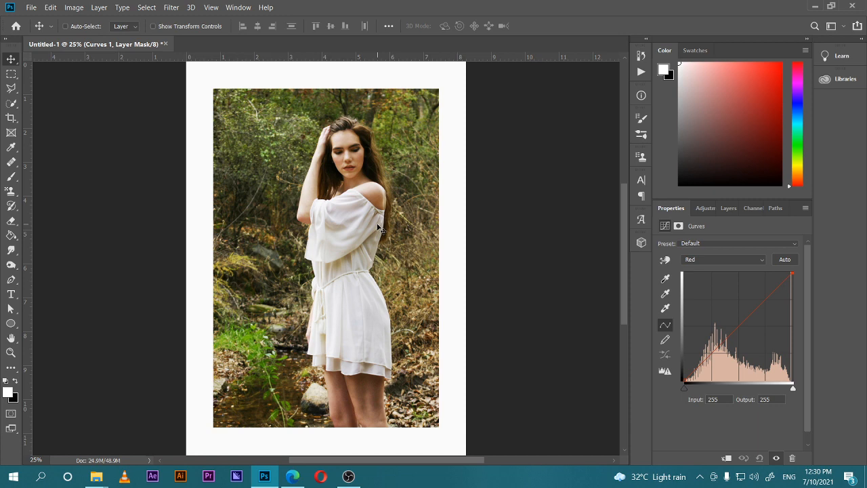
Try raising the Green channel's curve to input 119, output 145, and undo the change
left_click(709, 262)
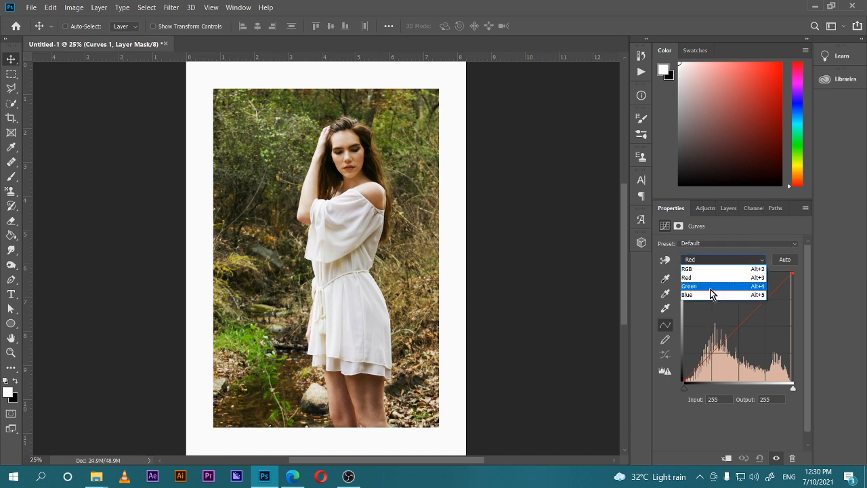
left_click(712, 291)
mouse_move(734, 328)
left_mouse_down()
mouse_move(720, 294)
mouse_move(736, 321)
left_mouse_up()
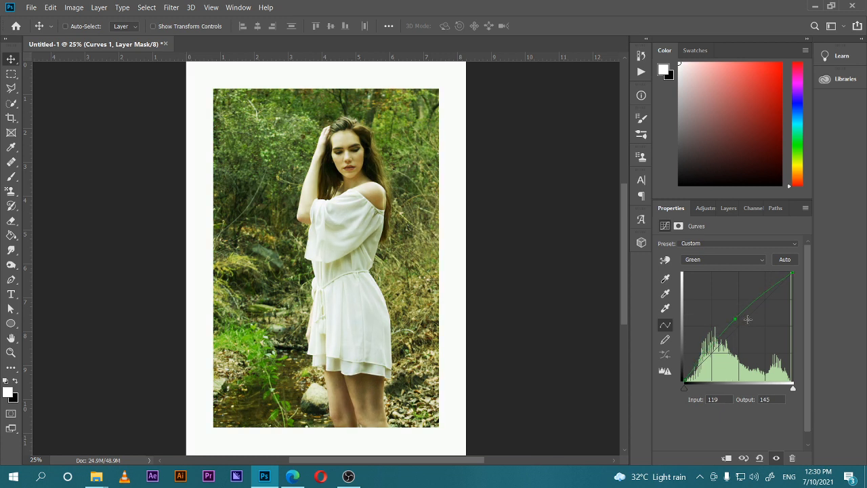
key("ctrl+z")
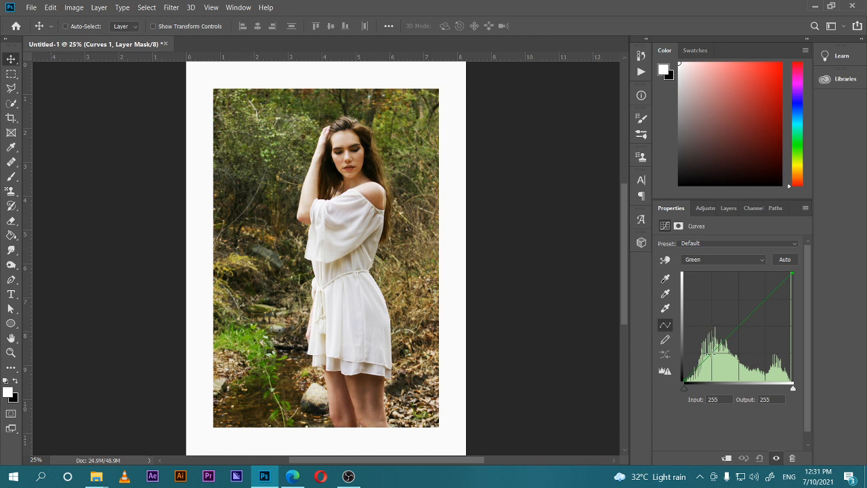
Try bending the Green curve through input 84, output 41 and input 77, output 80 with lowered highlights, and remove the highlight points
mouse_move(711, 353)
left_mouse_down()
mouse_move(711, 317)
mouse_move(721, 362)
left_mouse_up()
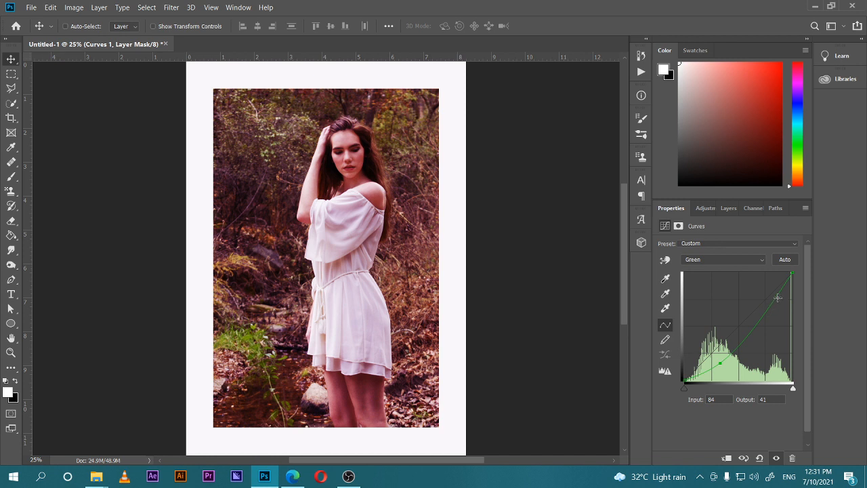
left_click_drag(777, 298, 782, 322)
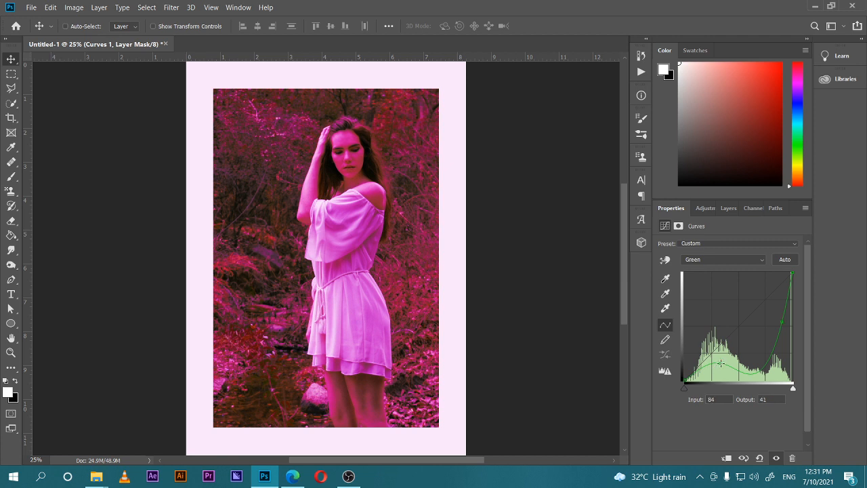
left_click_drag(717, 367, 718, 346)
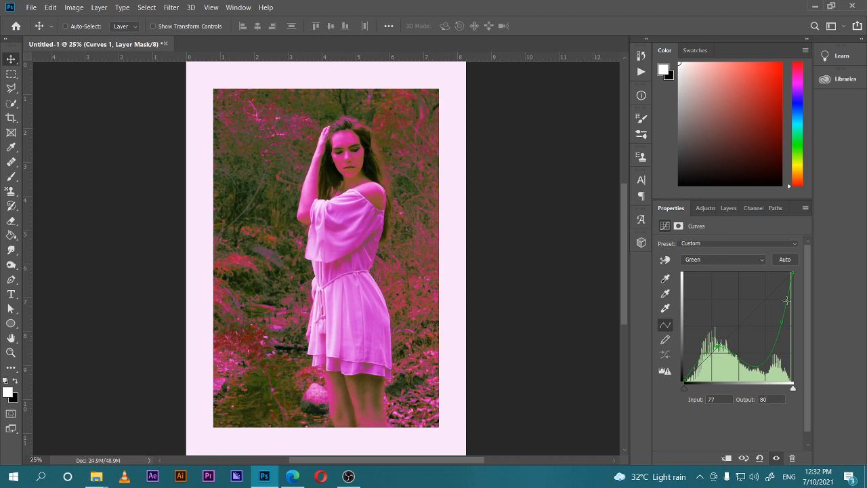
left_click_drag(783, 322, 810, 332)
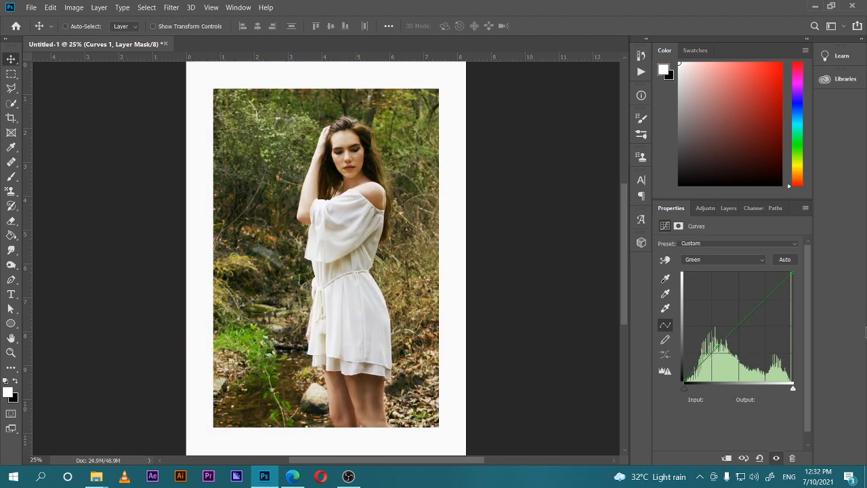
left_click(752, 314)
left_click_drag(751, 314, 824, 316)
Try raising the Blue channel's curve to input 50, output 80 at a tone sampled from the trees, and undo it
left_click(732, 260)
left_click(708, 295)
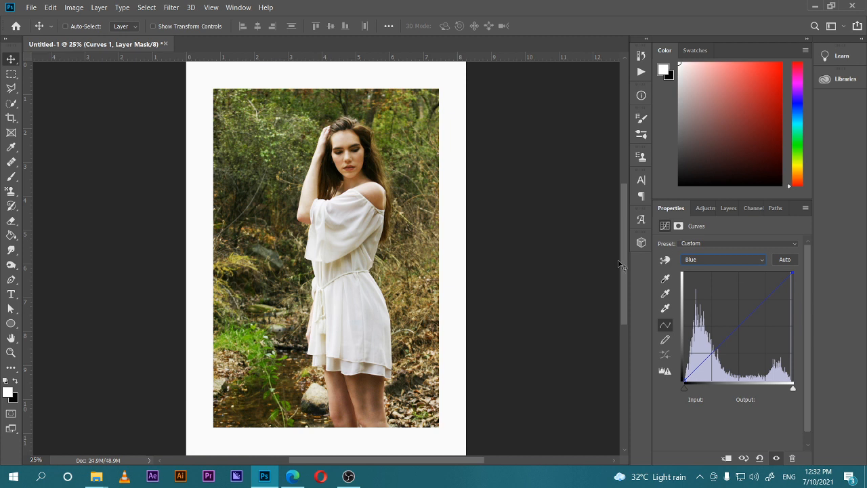
left_click(666, 261)
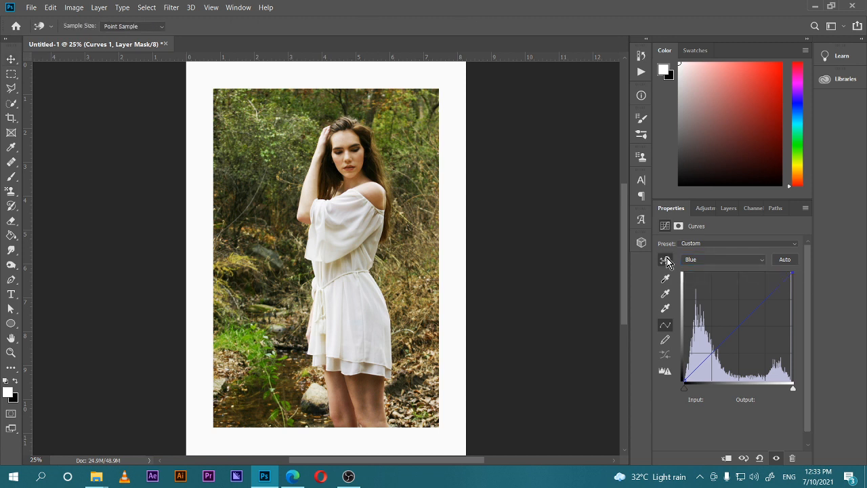
left_click(274, 189)
mouse_move(704, 361)
left_mouse_down()
mouse_move(702, 333)
mouse_move(707, 345)
left_mouse_up()
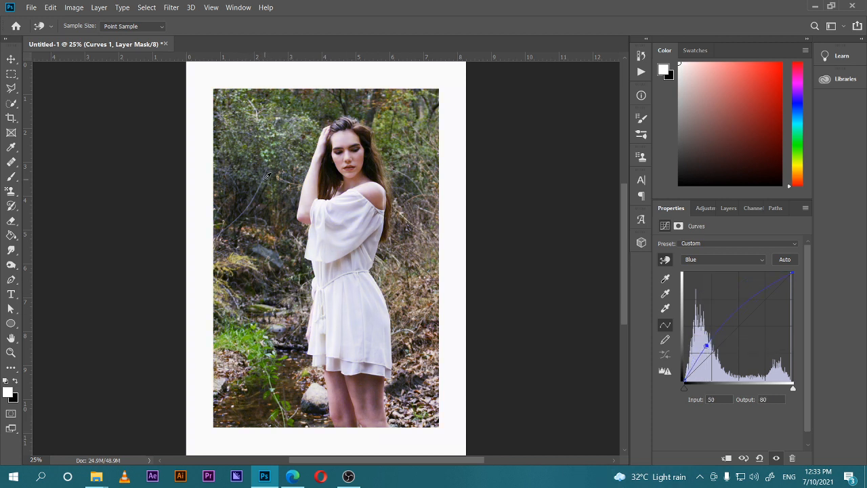
key("ctrl+z")
key("ctrl+z")
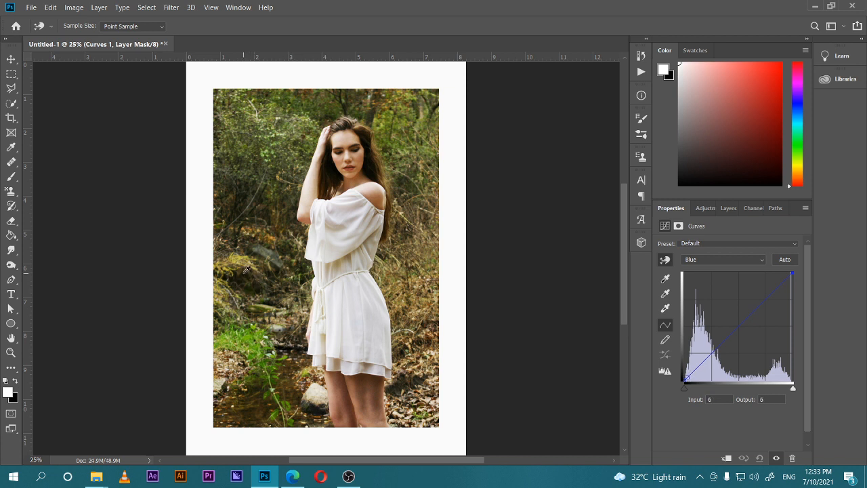
Try on-image Blue curve adjustments, including black point output 22 and input 57, output 97, and undo back to before the Curves layer
mouse_move(248, 272)
left_mouse_down()
mouse_move(248, 253)
mouse_move(243, 282)
mouse_move(246, 262)
left_mouse_up()
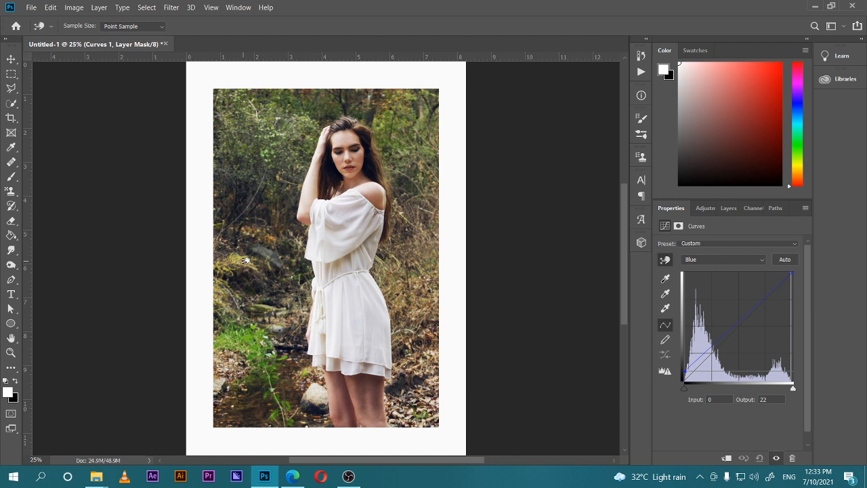
left_click(275, 164)
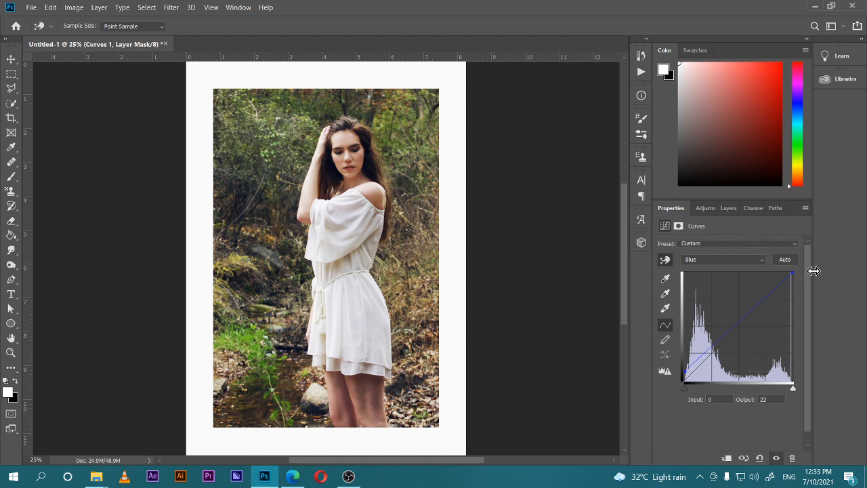
left_click(665, 259)
mouse_move(379, 184)
left_mouse_down()
mouse_move(379, 164)
mouse_move(380, 190)
left_mouse_up()
mouse_move(384, 121)
left_mouse_down()
mouse_move(387, 93)
mouse_move(383, 111)
left_mouse_up()
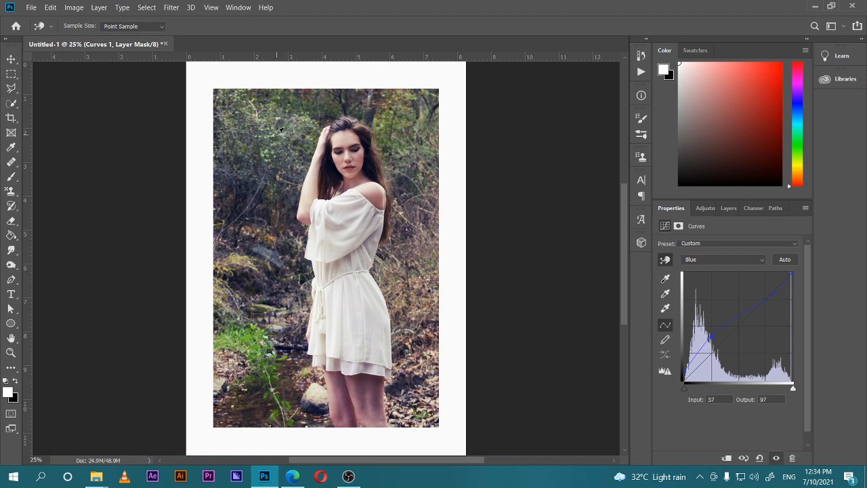
key("ctrl+z")
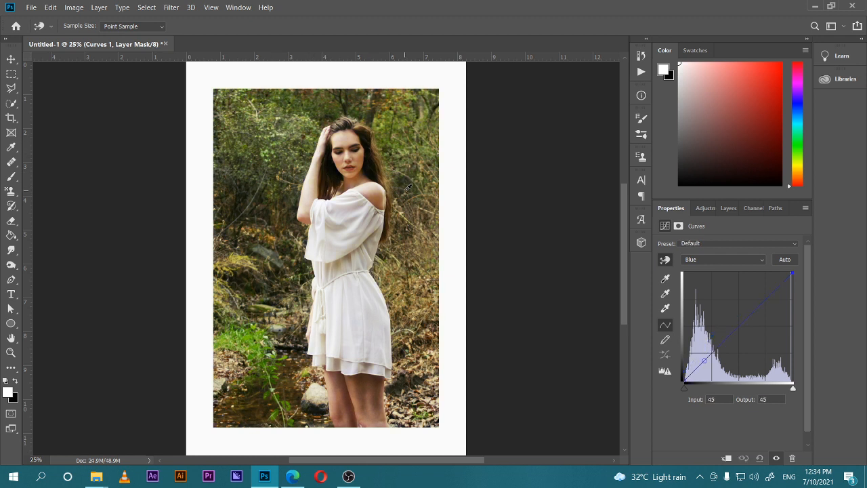
key("ctrl+z")
left_click_drag(403, 296, 376, 278)
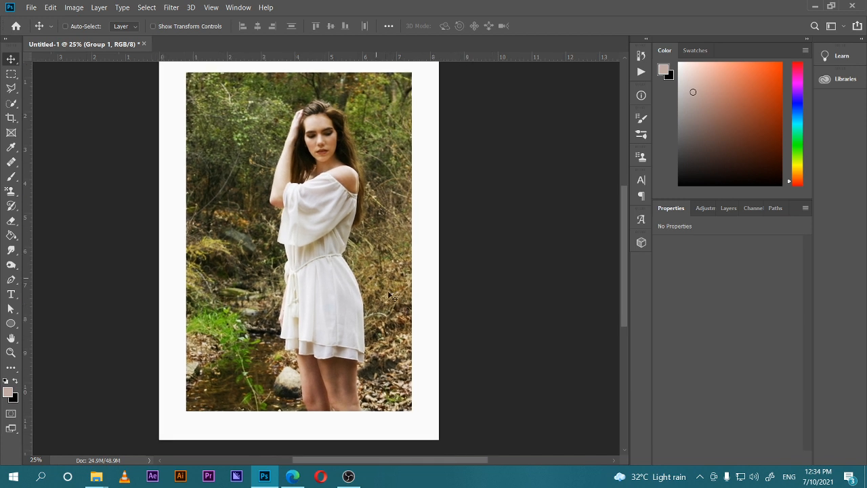
Compare the whole portrait with Group 1's adjustments hidden and shown
key("ctrl+minus")
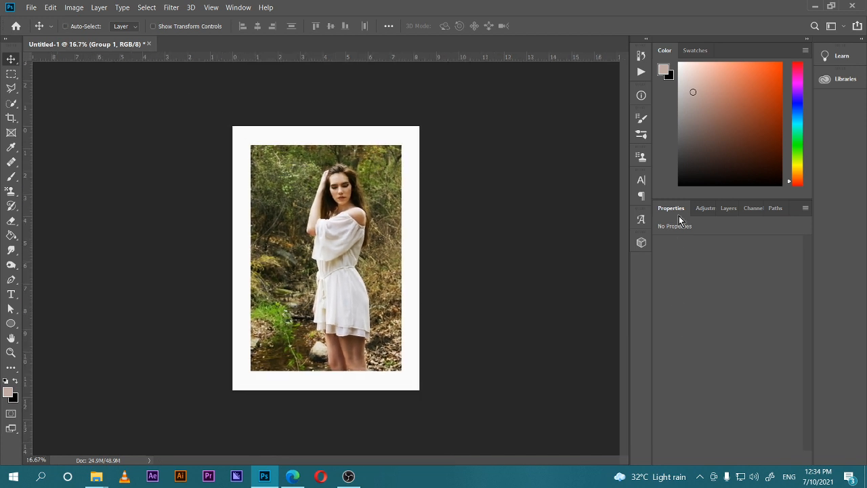
left_click(742, 209)
left_click(727, 209)
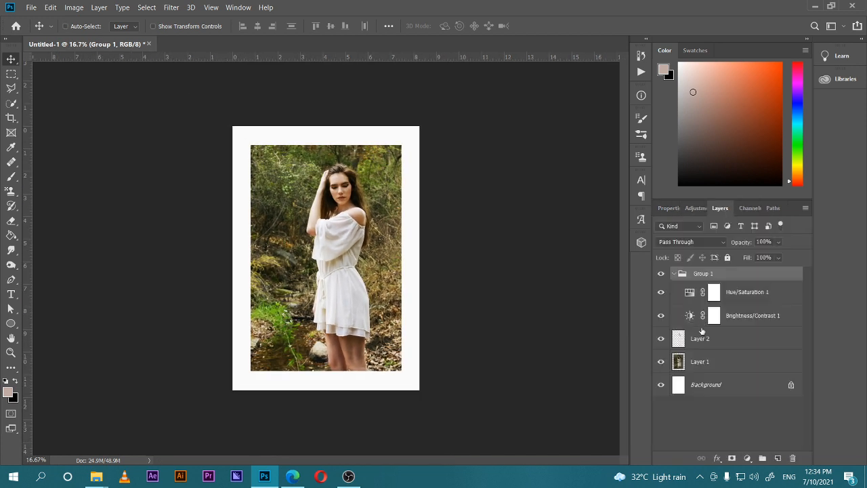
left_click(661, 274)
left_click(661, 274)
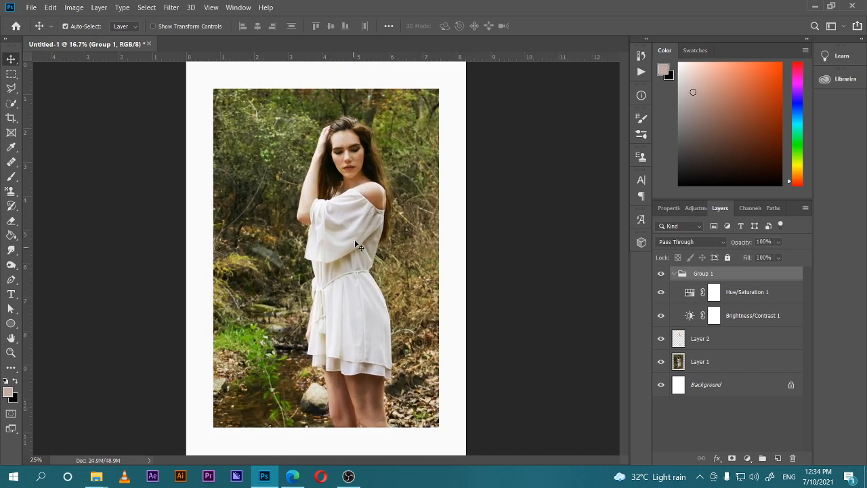
key("ctrl+plus")
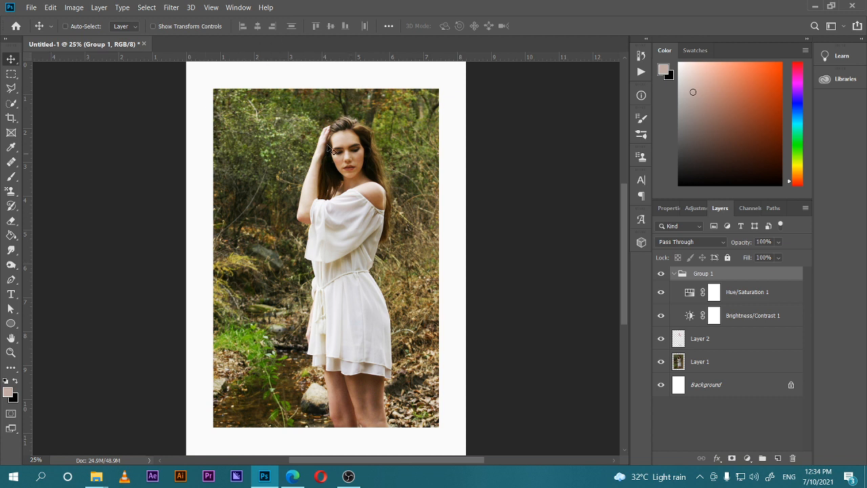
Add a Curves layer above Hue/Saturation 1 and raise its Red curve from the woman's arm to input 238, output 254
left_click(776, 293)
left_click(749, 460)
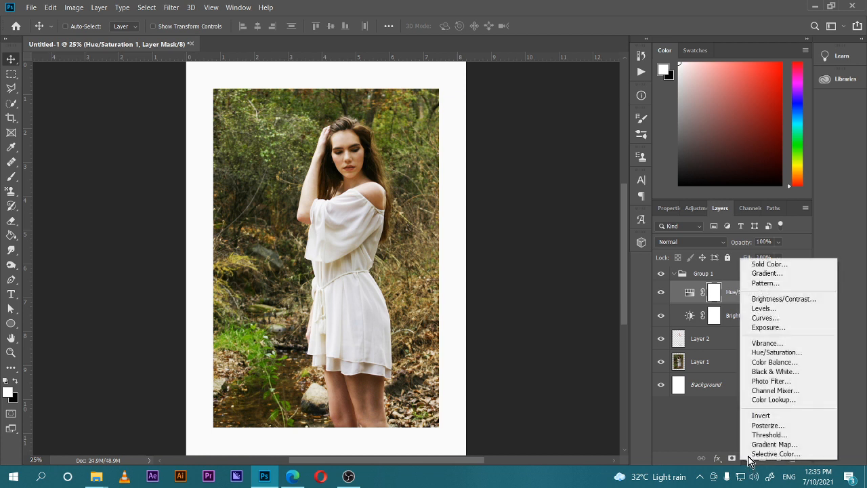
left_click(767, 318)
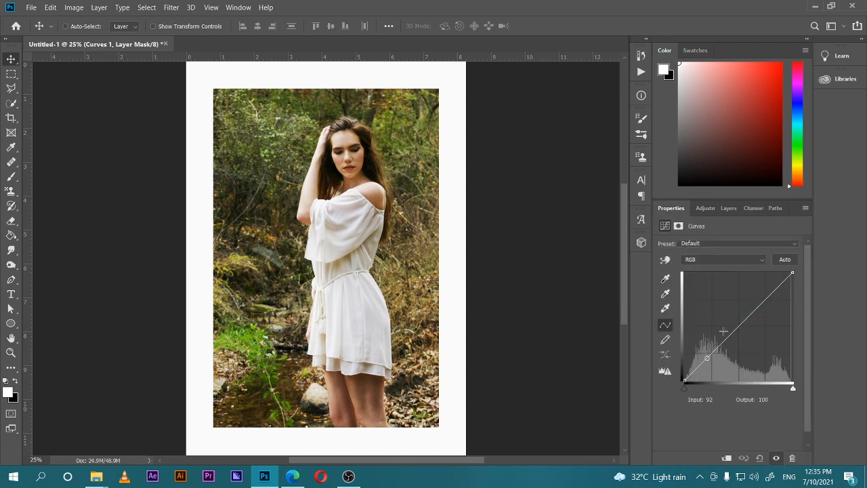
left_click(699, 260)
left_click(704, 271)
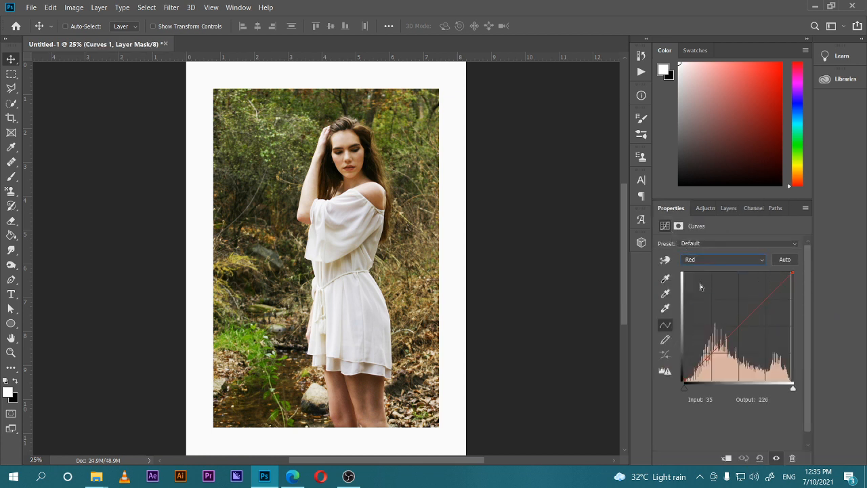
left_click(665, 261)
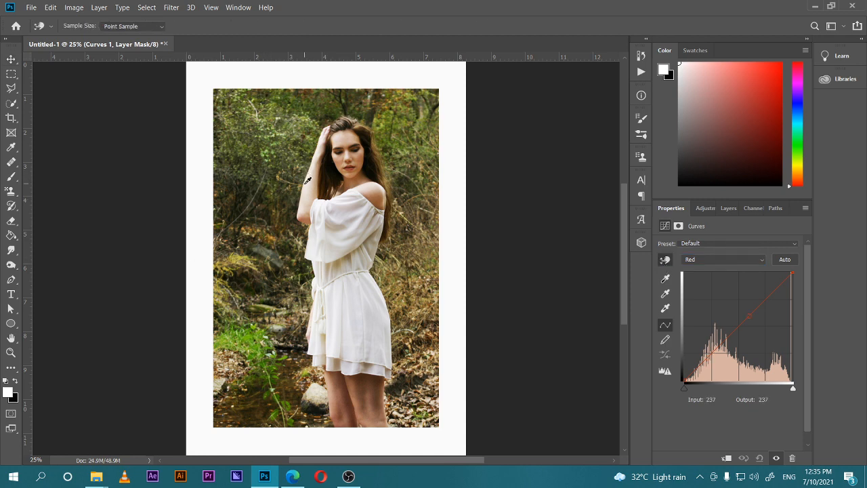
left_click_drag(307, 179, 308, 173)
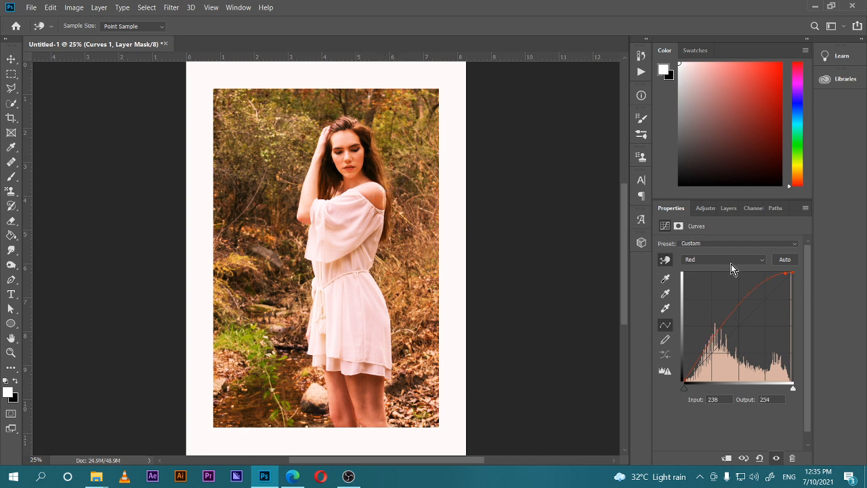
Select the woman's whole figure, including face, hair, raised arm, dress and legs, with the Quick Selection tool
left_click(719, 210)
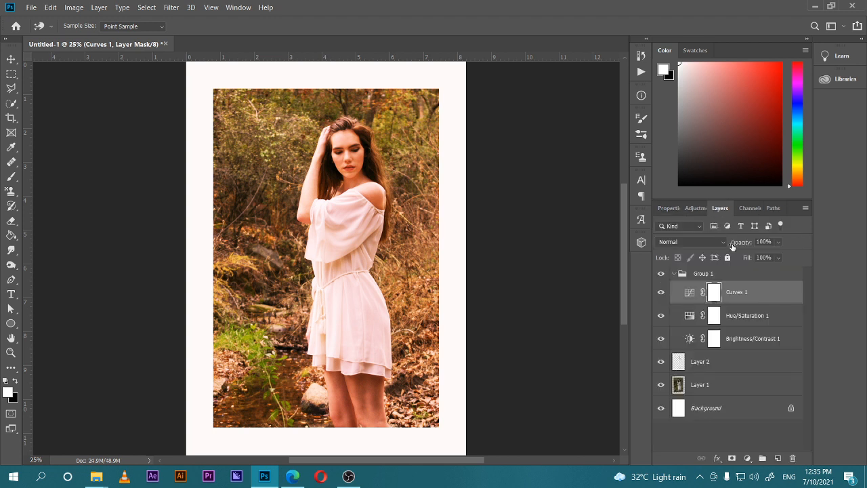
left_click(11, 103)
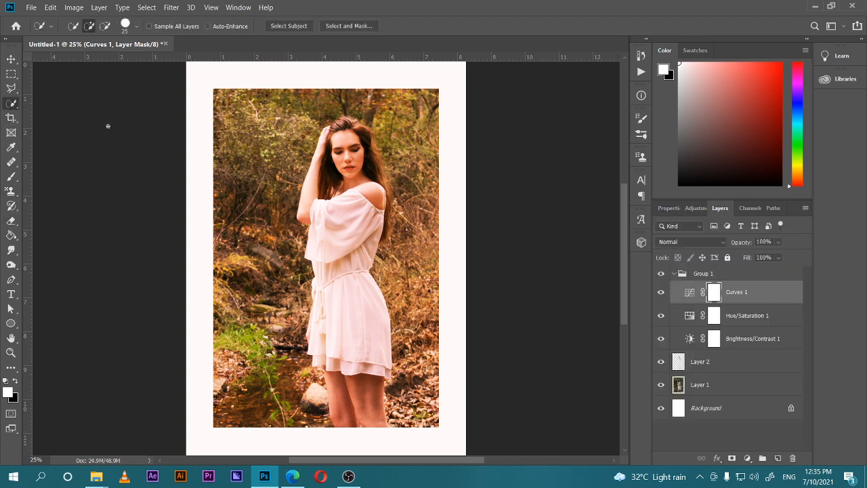
mouse_move(341, 141)
left_mouse_down()
mouse_move(367, 227)
mouse_move(362, 309)
left_mouse_up()
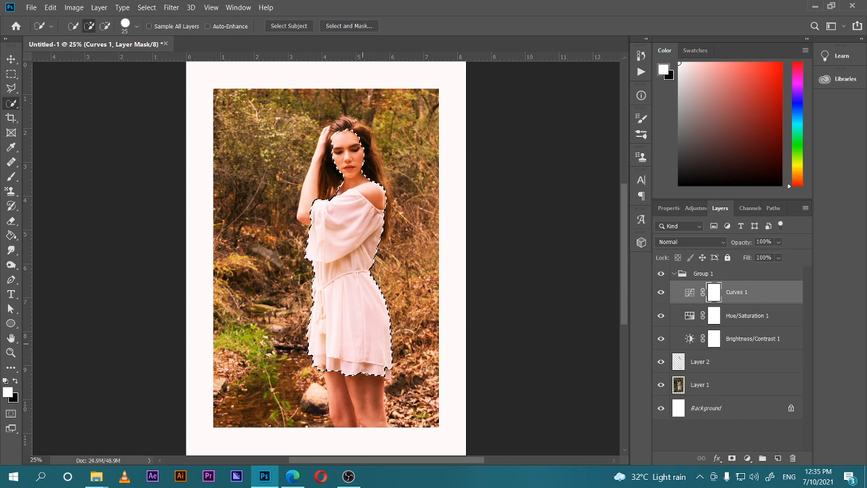
mouse_move(366, 372)
left_mouse_down()
mouse_move(367, 411)
mouse_move(349, 393)
mouse_move(345, 411)
mouse_move(315, 394)
left_mouse_up()
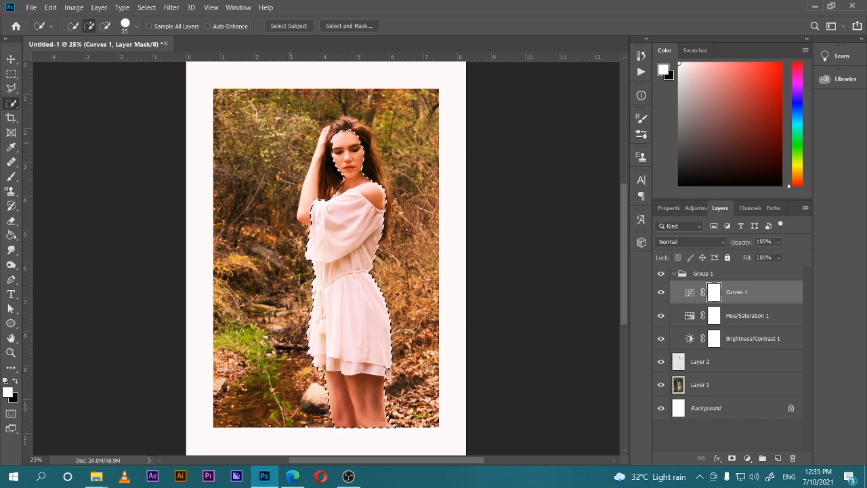
left_click_drag(318, 214, 310, 179)
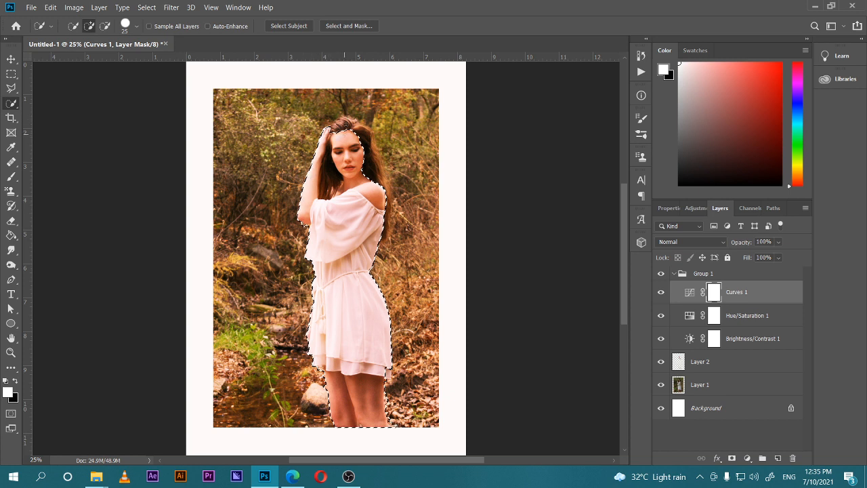
mouse_move(343, 136)
left_mouse_down()
mouse_move(354, 124)
mouse_move(374, 168)
left_mouse_up()
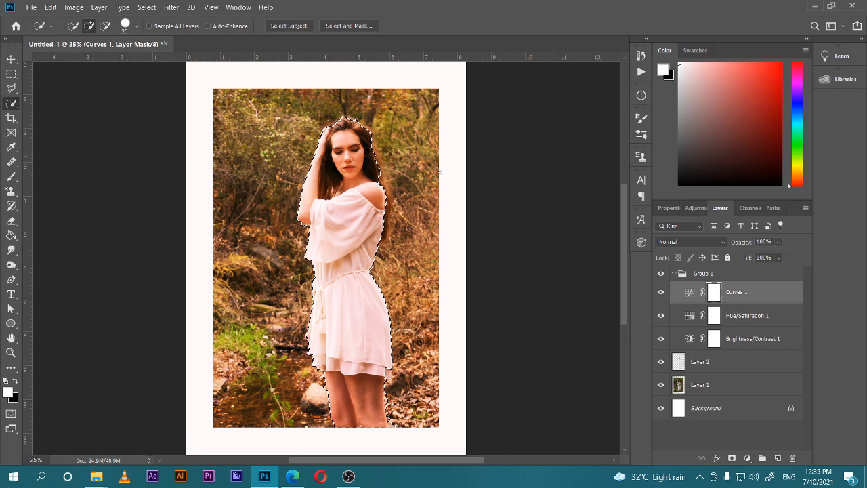
Fill the selected figure with black on the Curves 1 layer mask and deselect
left_click(689, 292)
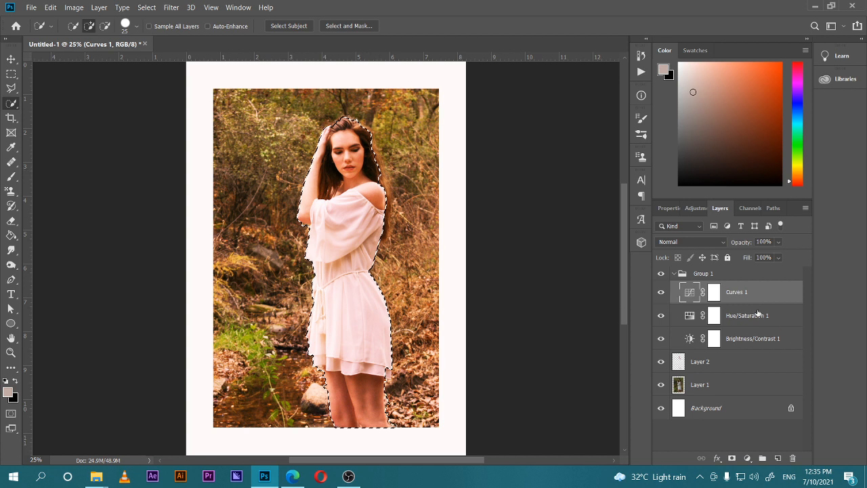
left_click(716, 293)
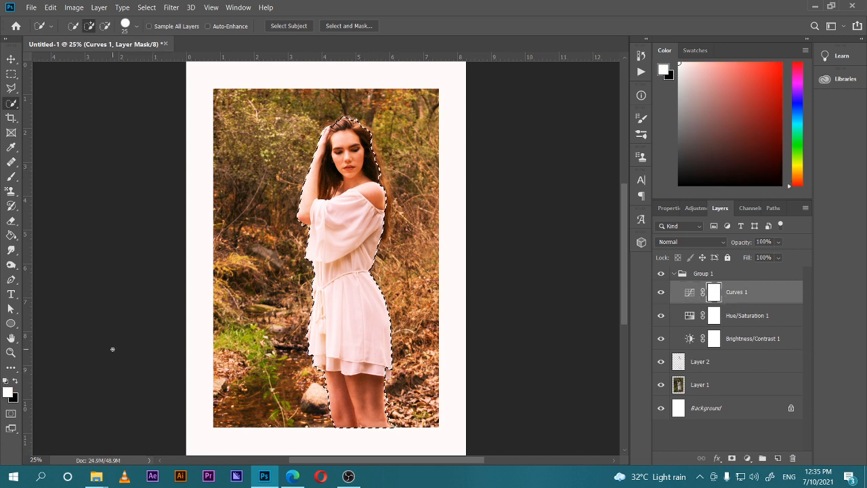
key("x")
key("alt+BackSpace")
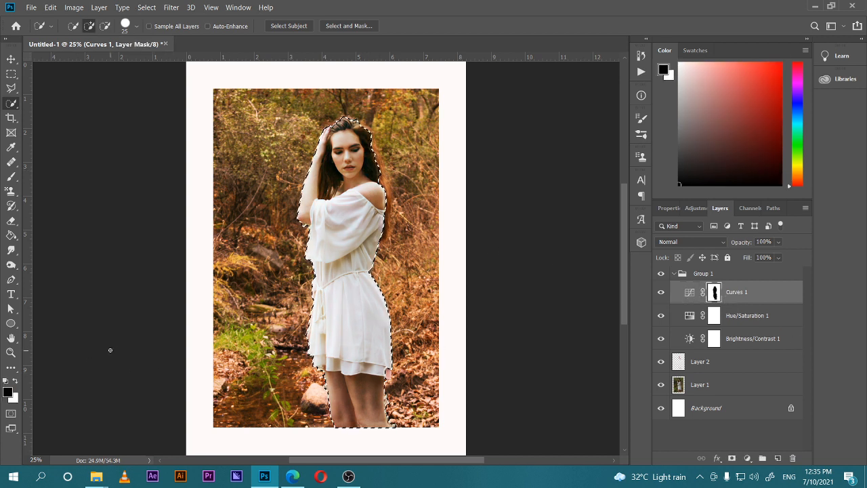
key("ctrl+d")
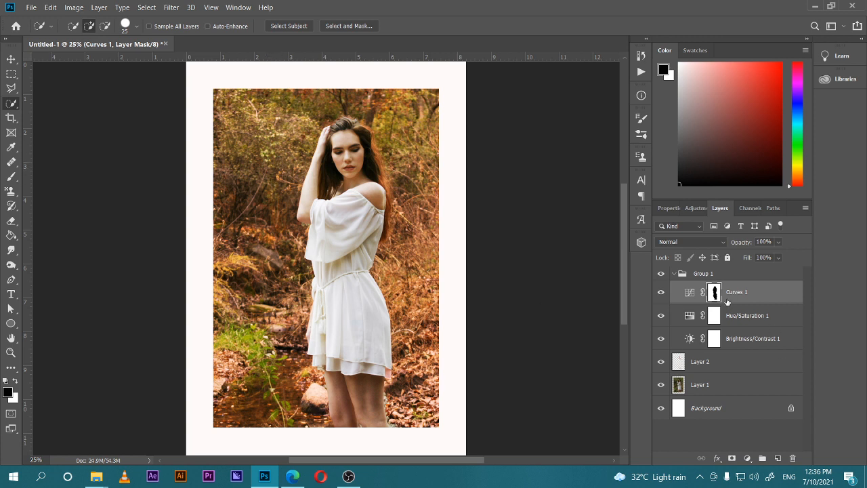
Invert the Curves 1 layer mask and compare the whole portrait with Group 1 hidden and shown
key("ctrl+i")
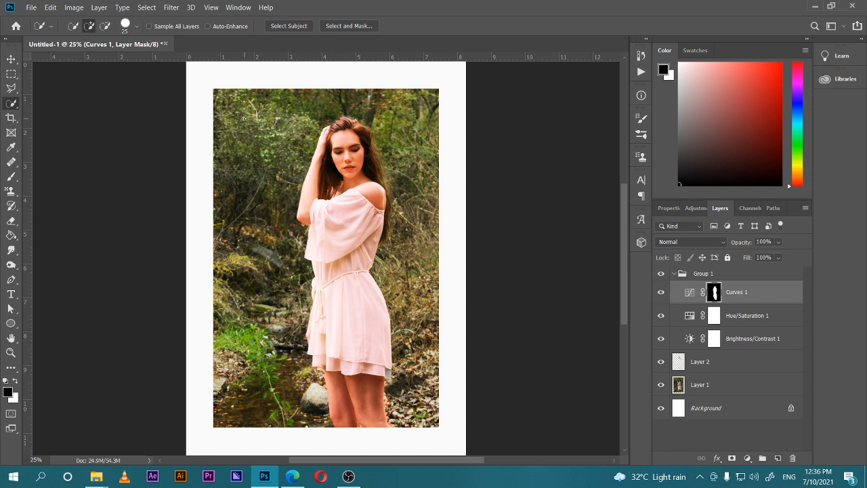
key("ctrl+minus")
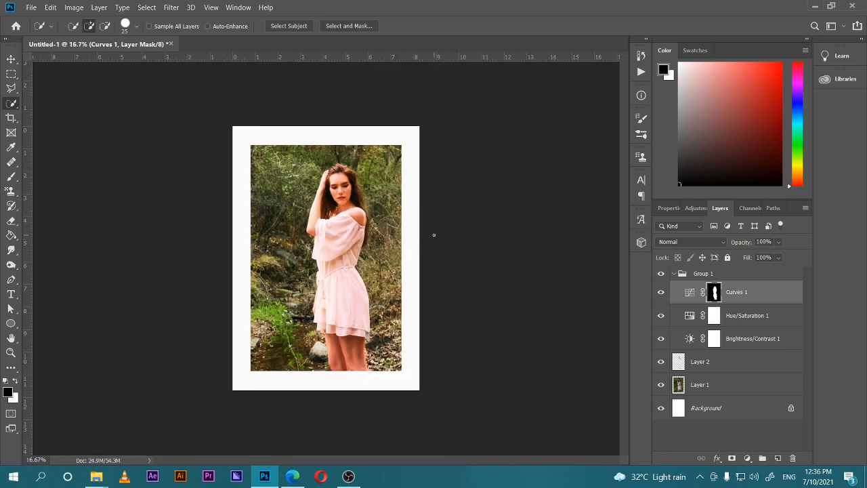
key("v")
left_click(672, 274)
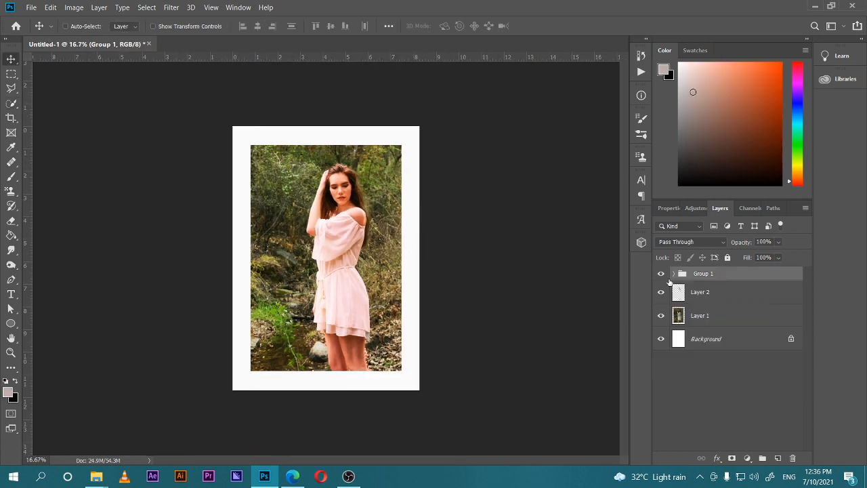
left_click(661, 274)
left_click(661, 274)
left_click(661, 274)
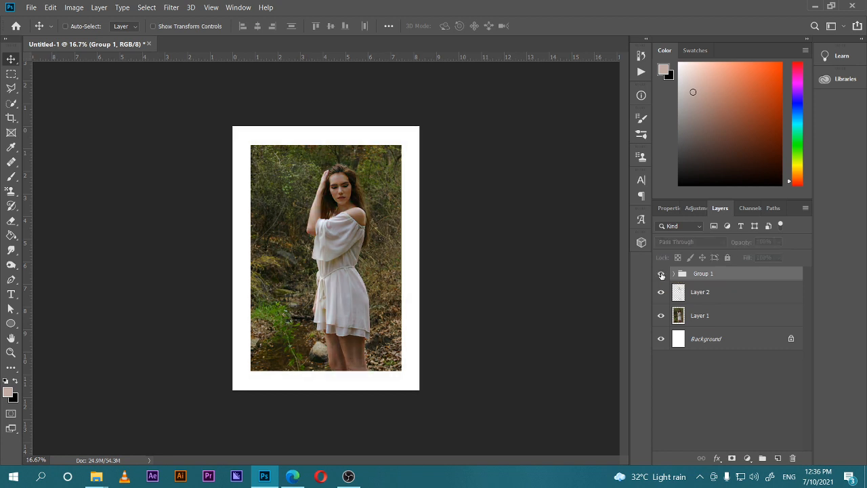
left_click(661, 274)
left_click(674, 274)
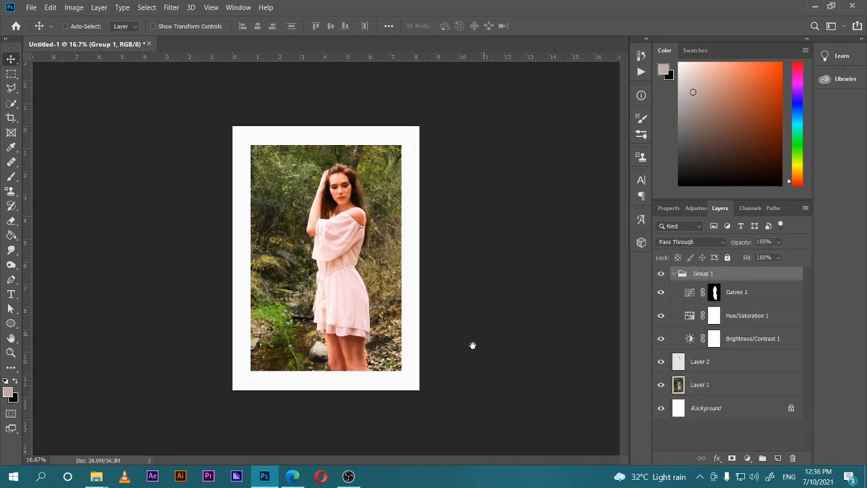
Hide Curves 1 and add a second Curves adjustment layer above it in Group 1
key("ctrl+plus")
key("ctrl+plus")
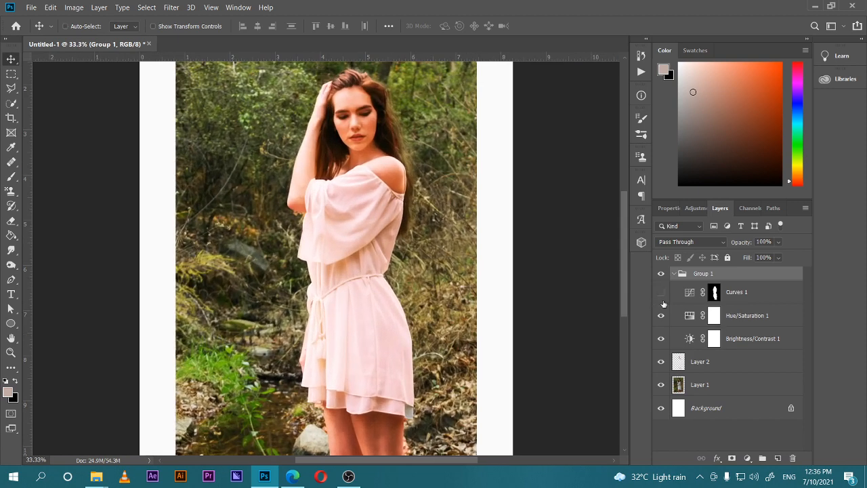
left_click(662, 292)
left_click(747, 458)
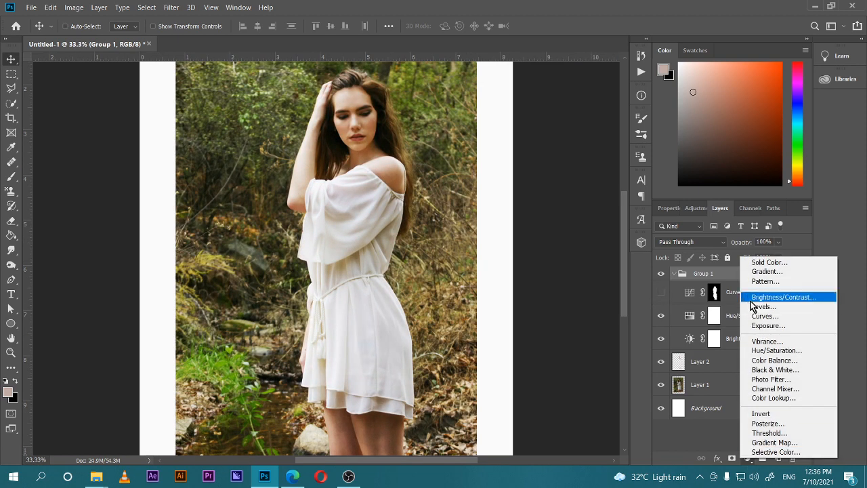
left_click(765, 316)
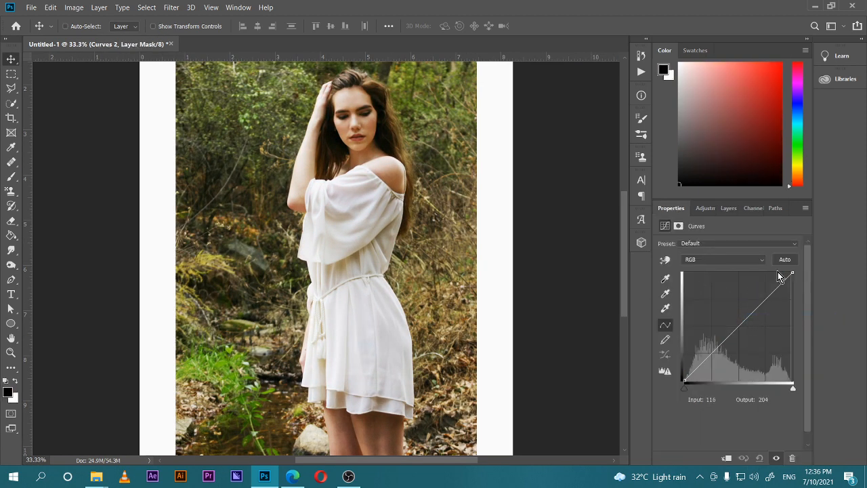
Raise the new layer's Blue curve to input 81, output 166
left_click(705, 261)
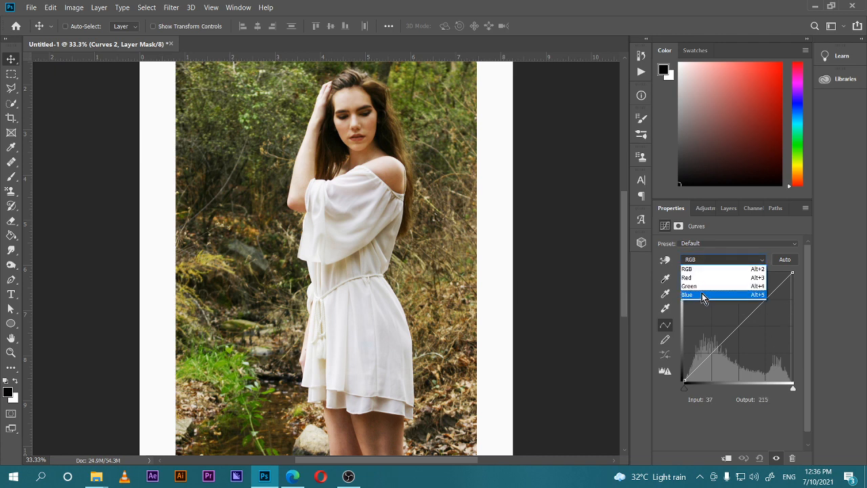
left_click(705, 296)
left_click_drag(743, 319, 736, 308)
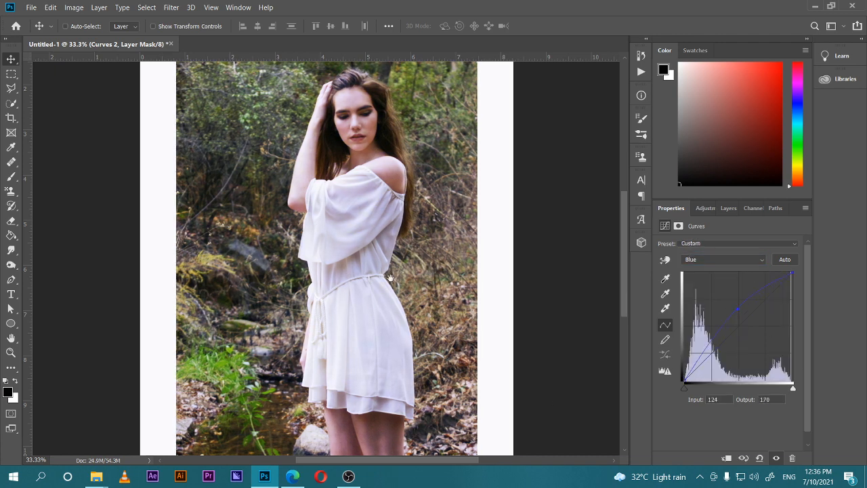
scroll(382, 296, "up", 1)
scroll(383, 296, "down", 1)
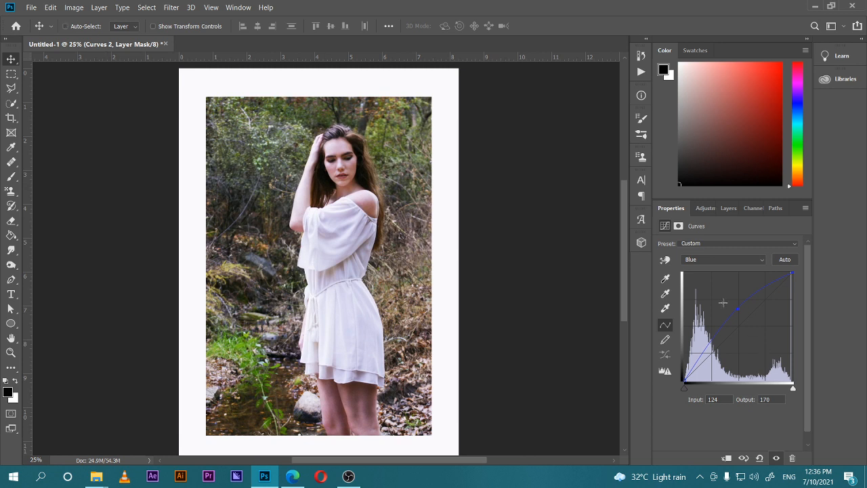
left_click_drag(736, 312, 719, 310)
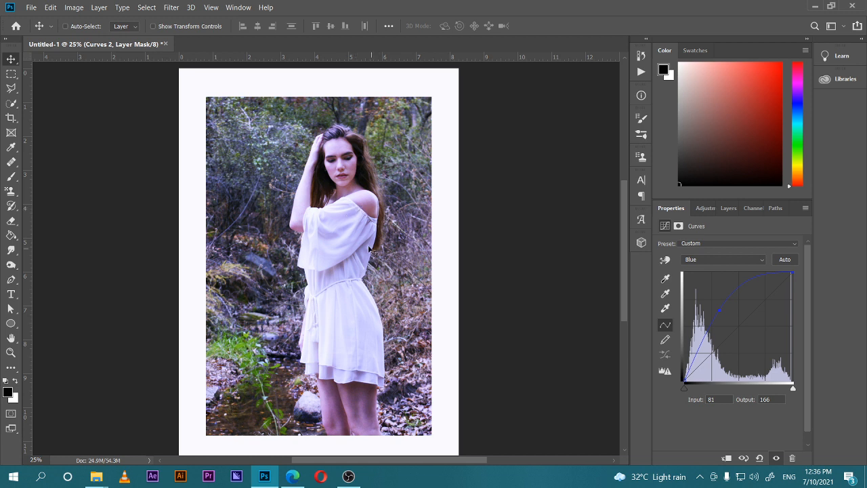
Select the woman's whole figure with the Quick Selection tool, fill it with black on the Curves 2 mask, and deselect
key("l")
left_click(729, 208)
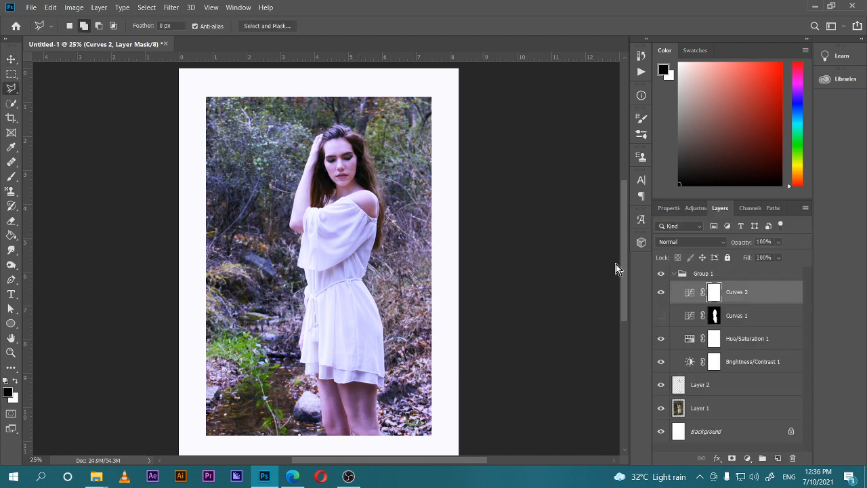
key("w")
mouse_move(343, 162)
left_mouse_down()
mouse_move(341, 207)
mouse_move(314, 188)
mouse_move(317, 161)
mouse_move(336, 145)
mouse_move(330, 134)
mouse_move(356, 142)
mouse_move(372, 186)
left_mouse_up()
mouse_move(348, 285)
left_mouse_down()
mouse_move(359, 414)
mouse_move(318, 407)
mouse_move(352, 427)
left_mouse_up()
left_click(306, 397, "alt")
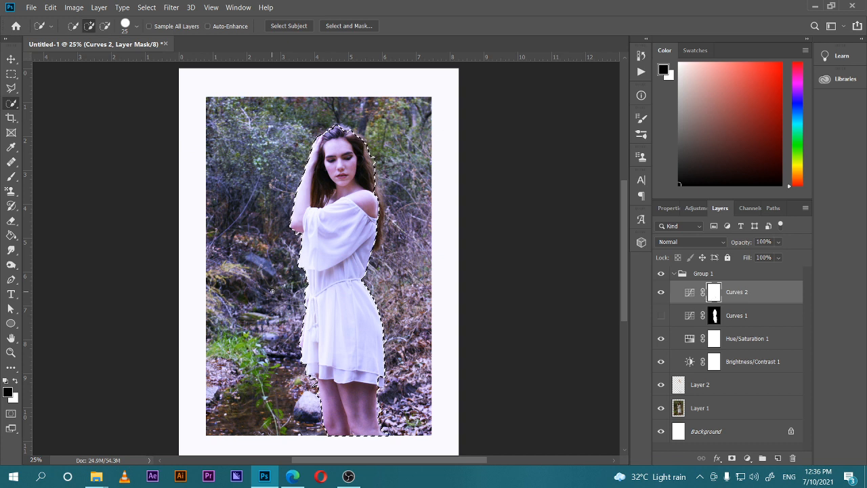
key("alt+Delete")
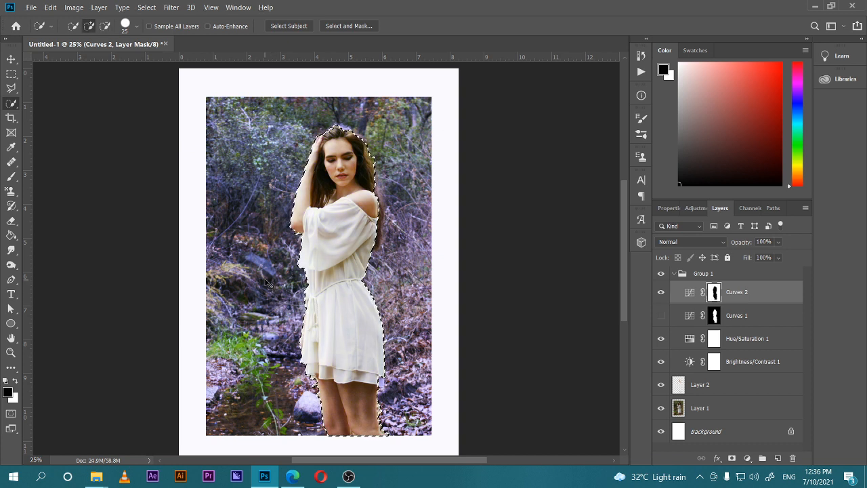
key("ctrl+d")
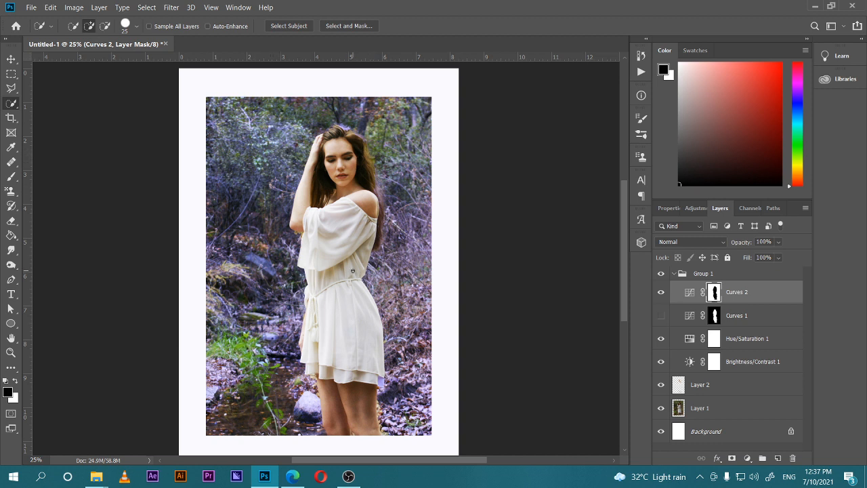
Show Curves 1 again, lower the layer fill of Curves 2, and set the fill of Curves 1 to 69%
left_click(661, 316)
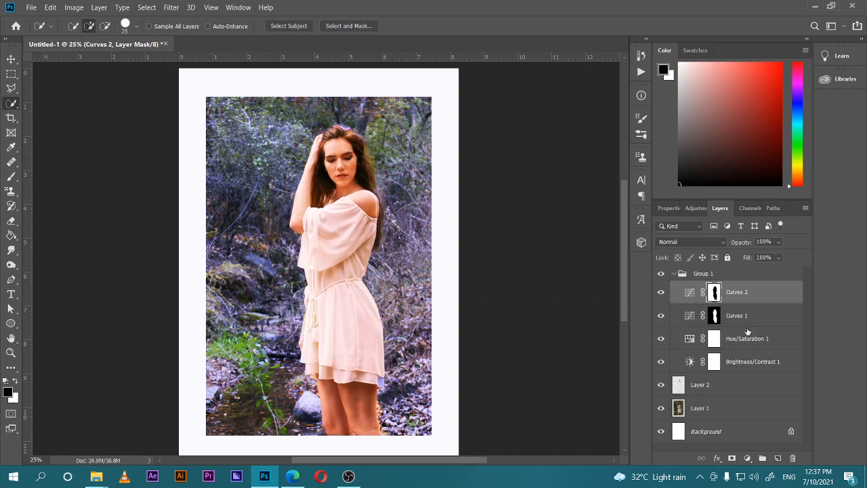
left_click(721, 319)
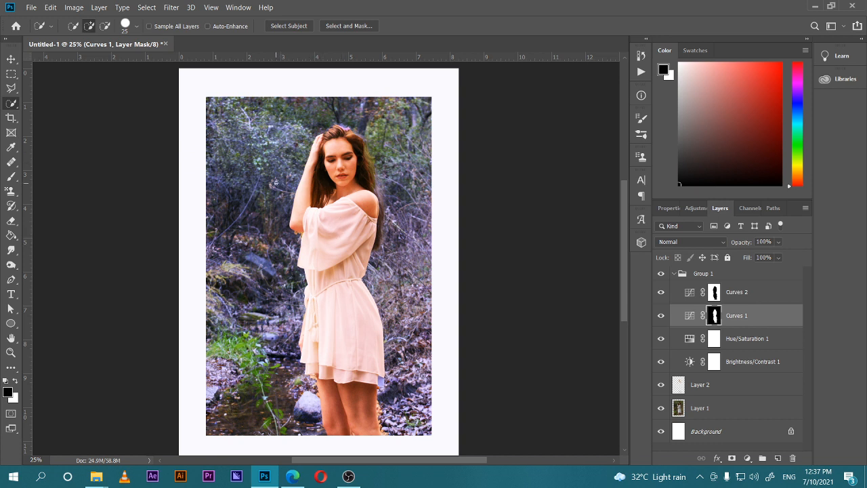
left_click(770, 297)
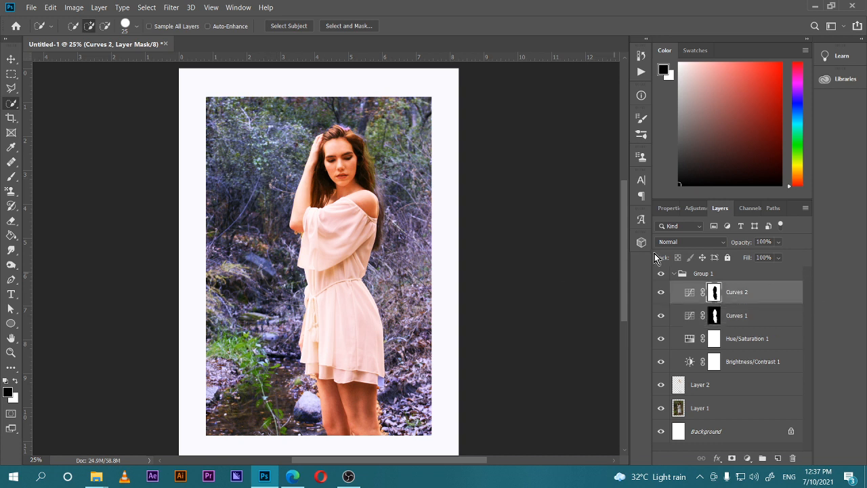
left_click_drag(745, 256, 725, 261)
left_click(761, 319)
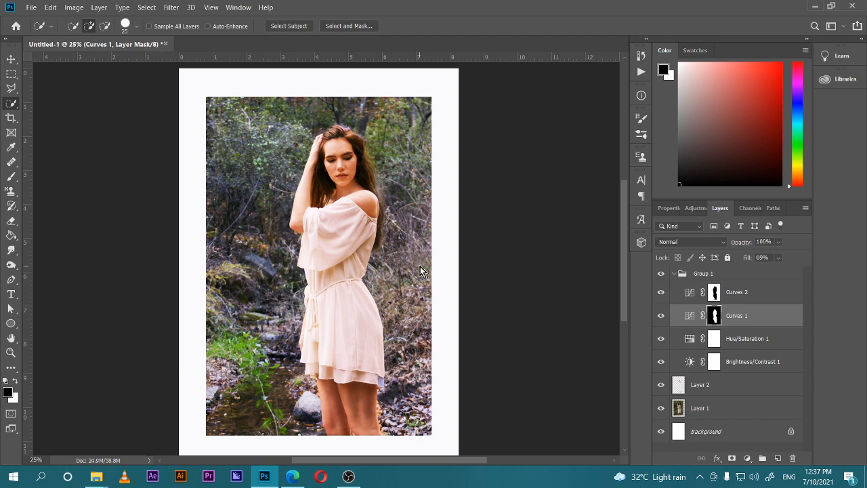
Save the document as 015psd.psd in Photoshop format in the classes\ps folder
key("ctrl+s")
left_click(255, 159)
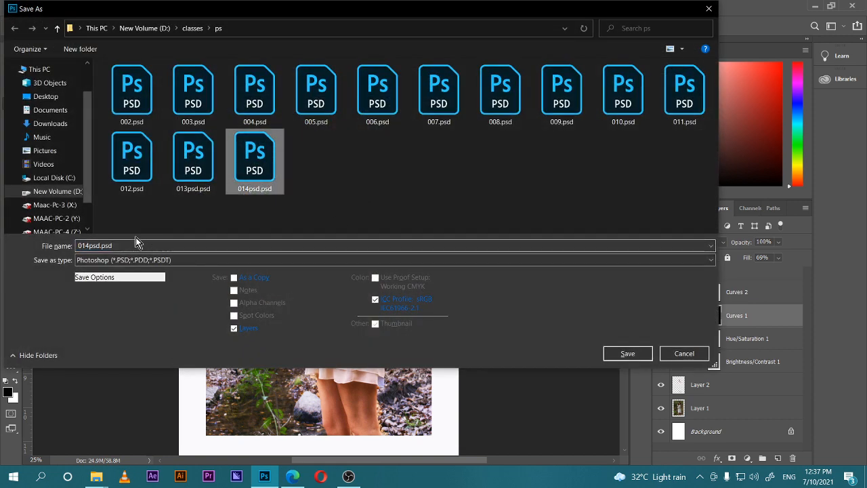
left_click(98, 246)
left_click(88, 246)
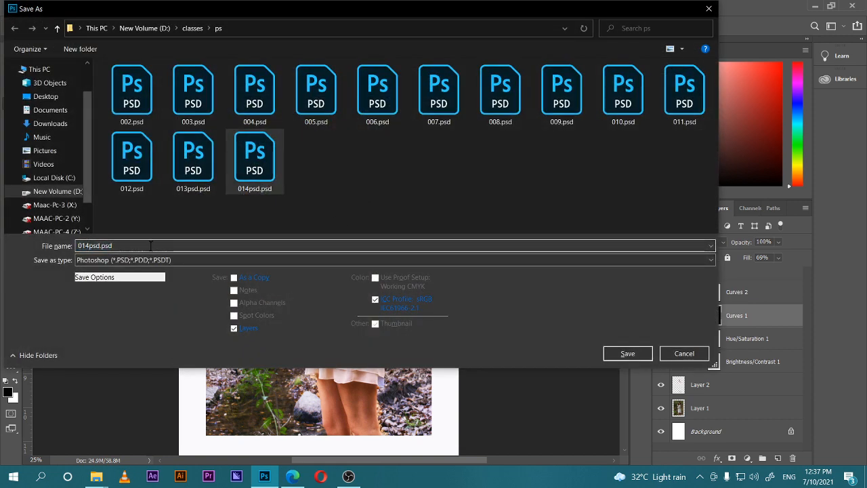
key("BackSpace")
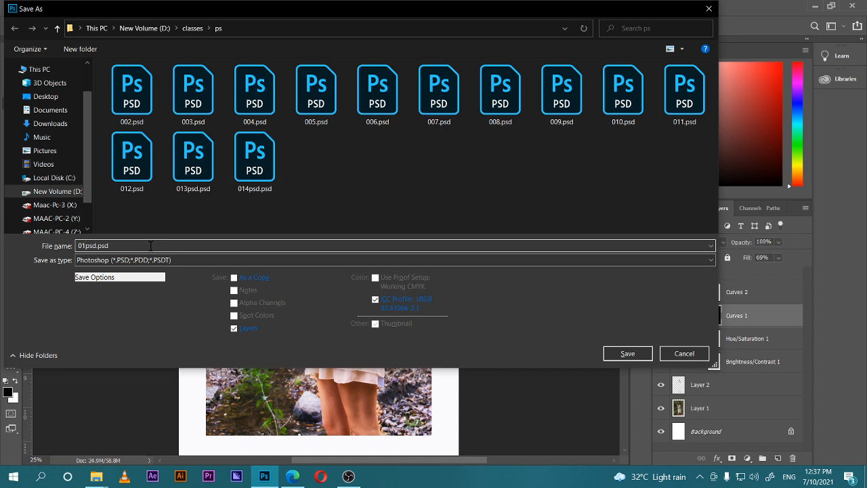
type("5")
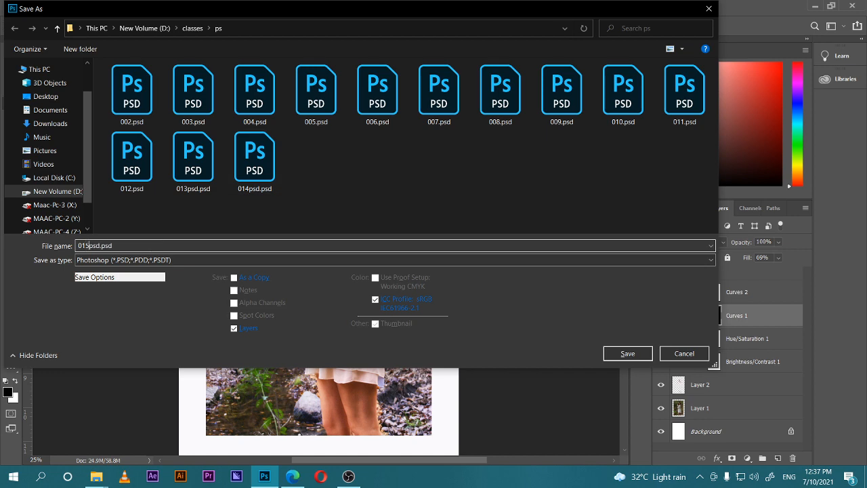
left_click(626, 353)
left_click(572, 140)
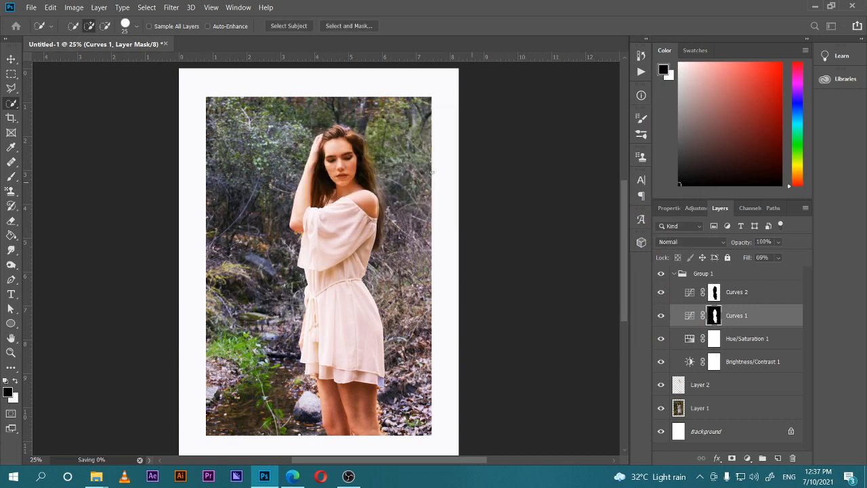
Switch from the Healing Brush to the Patch tool
key("v")
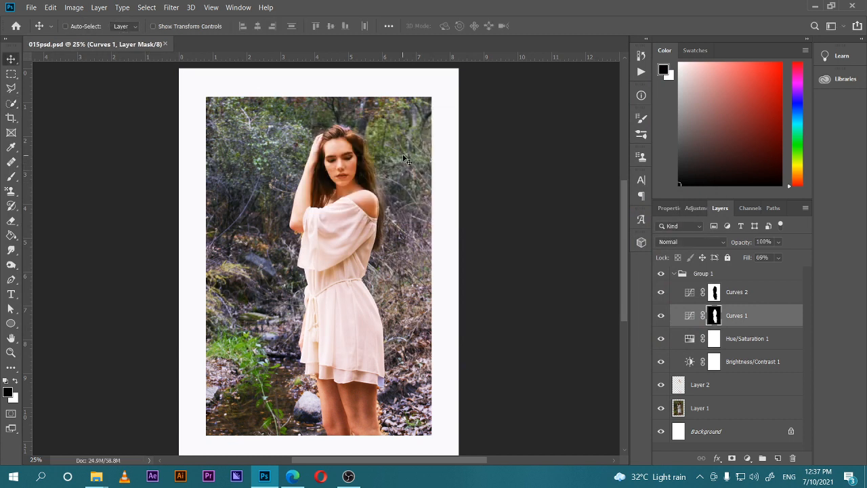
left_click(12, 163)
right_click(13, 164)
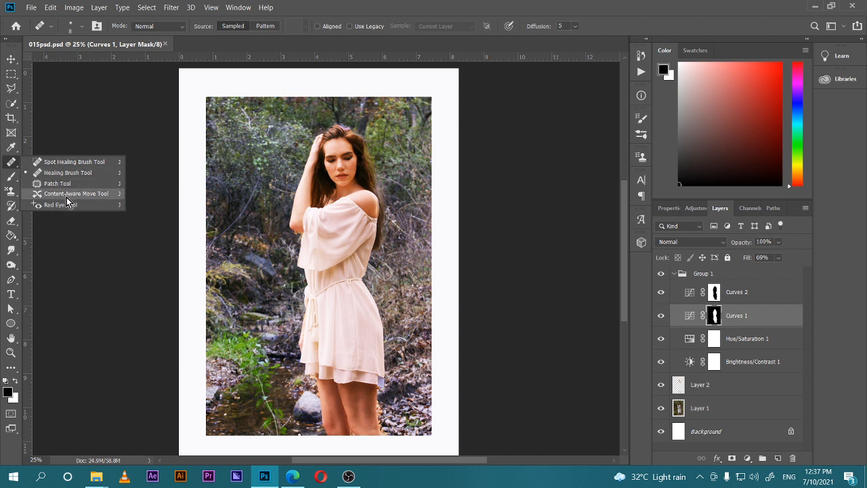
left_click(57, 183)
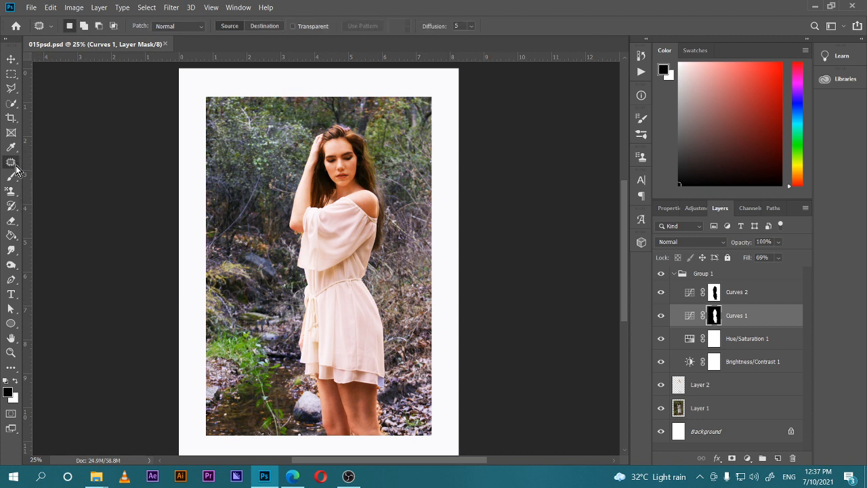